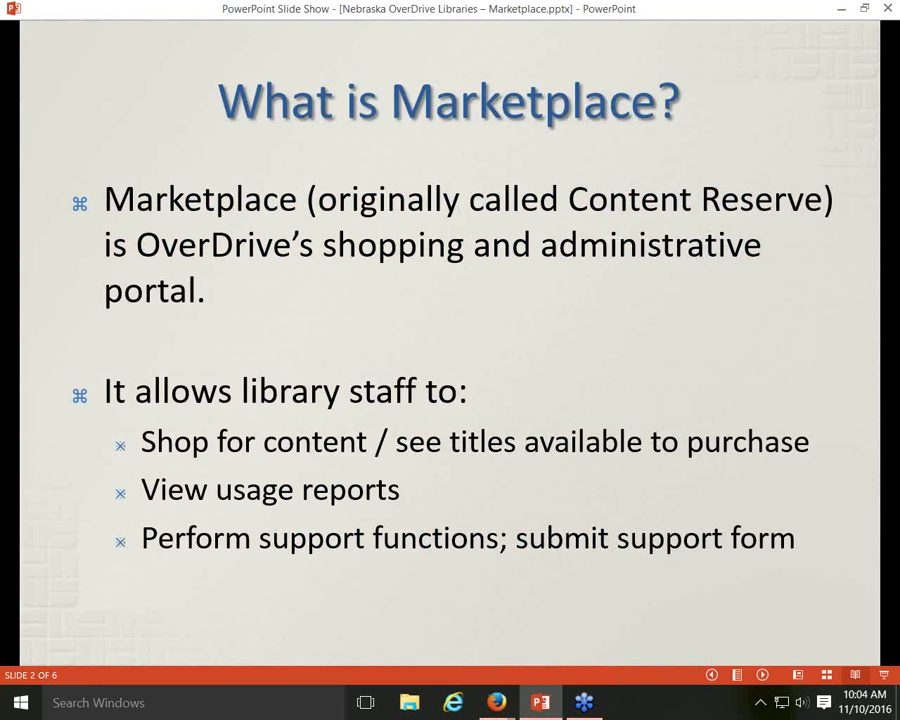
Advance past the 'How do I access Marketplace?' slide to the 'Standard Marketplace Account' slide
key(Right)
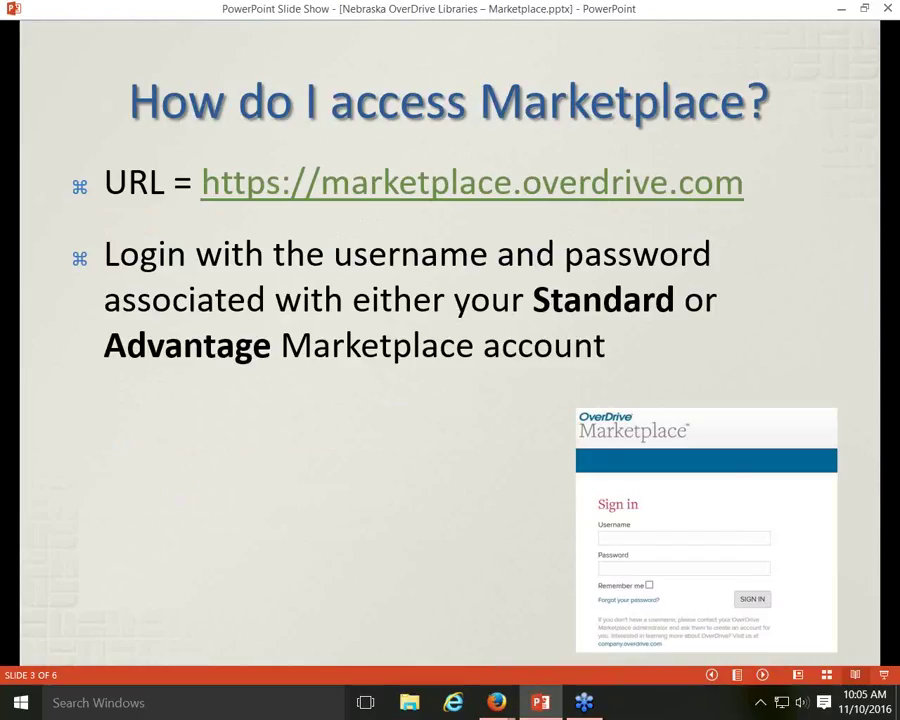
key(Right)
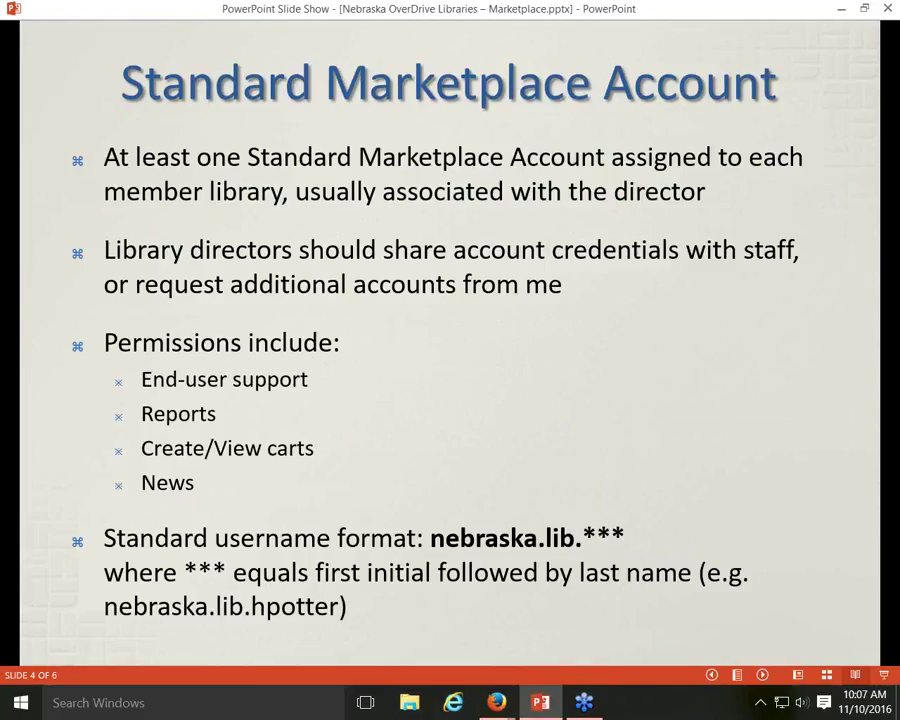
Advance through the 'Advantage Marketplace Account' slide to the final 'Demo' slide, 6 of 6
key(Right)
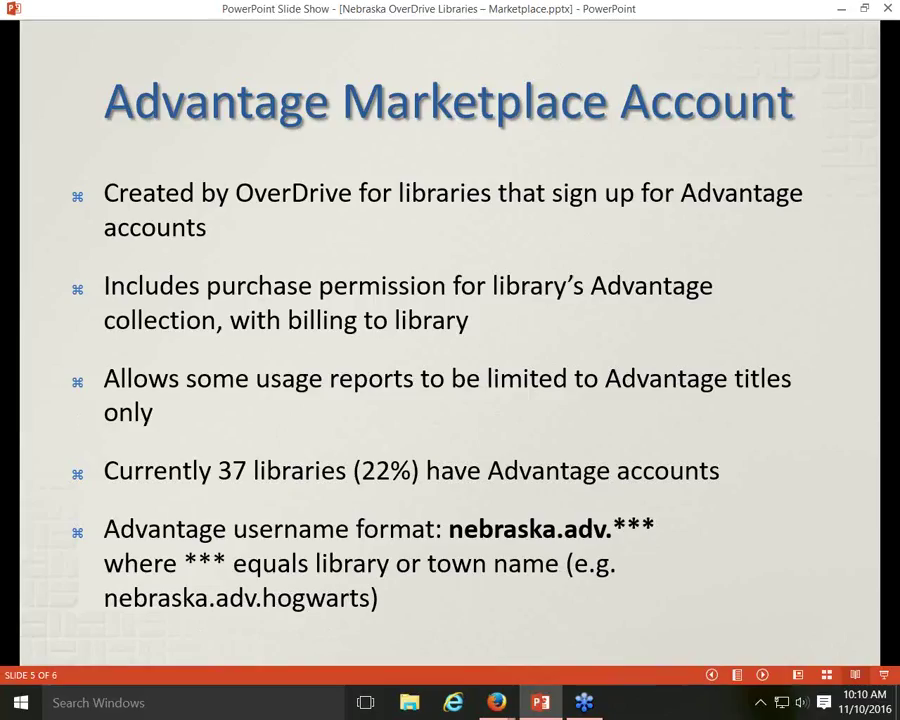
key(Right)
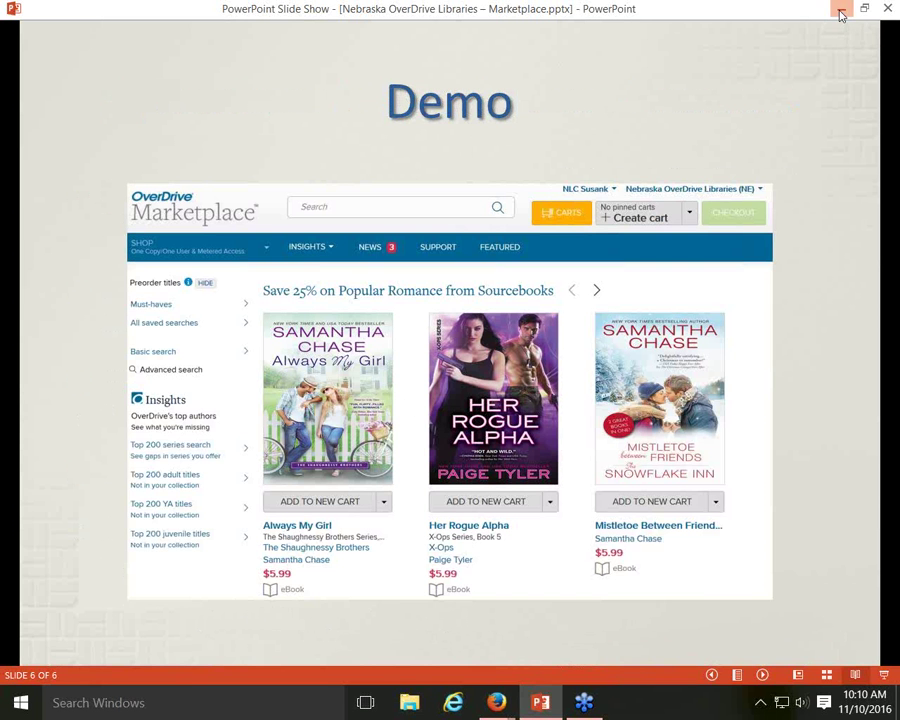
Minimize the slide show on the Demo slide to reveal the browser behind it
click(841, 13)
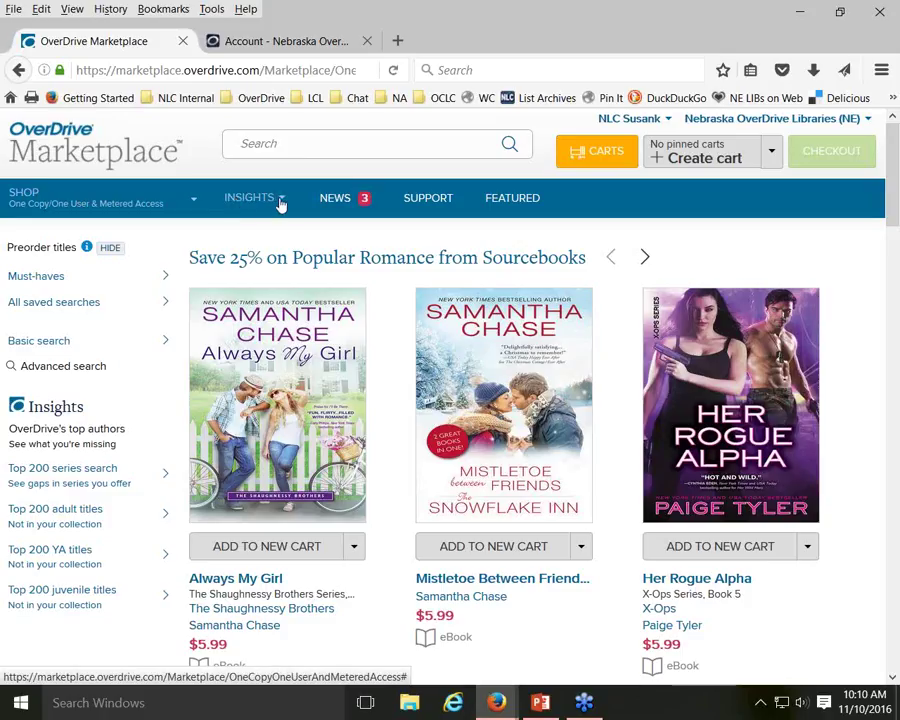
click(281, 201)
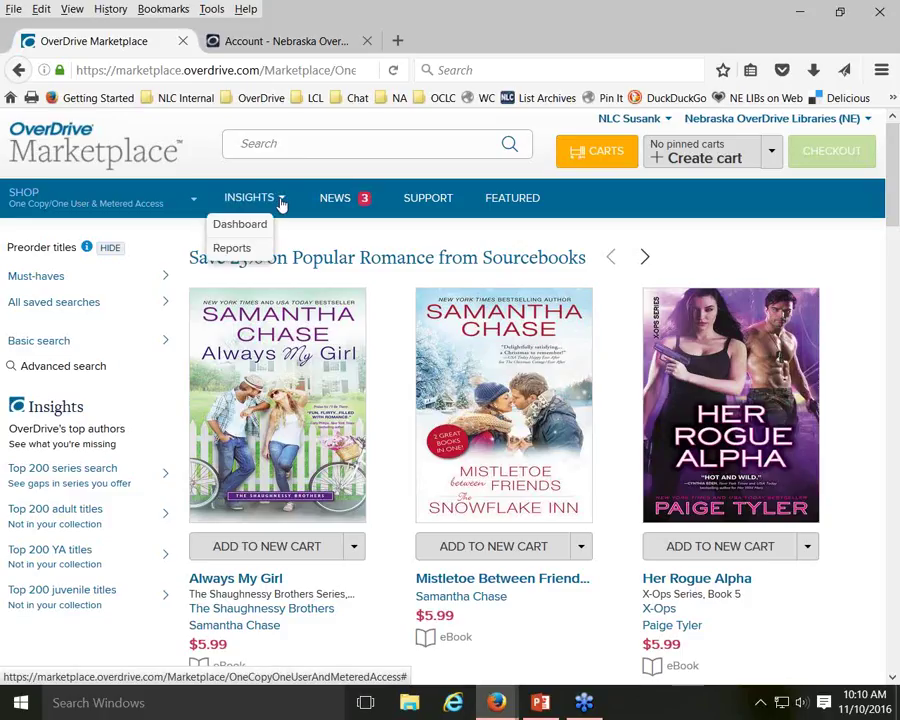
click(281, 201)
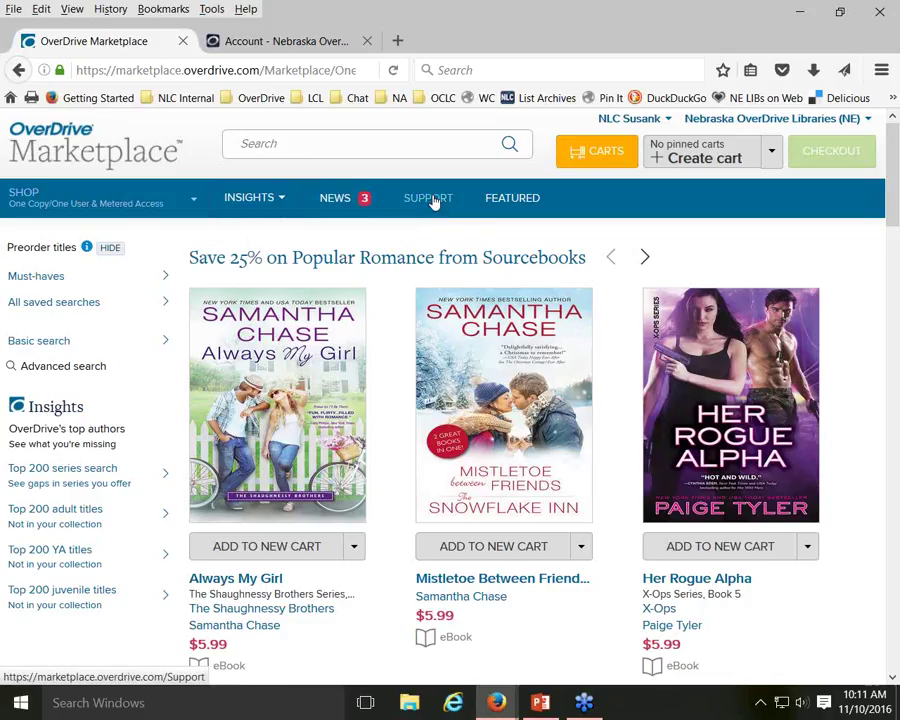
click(433, 203)
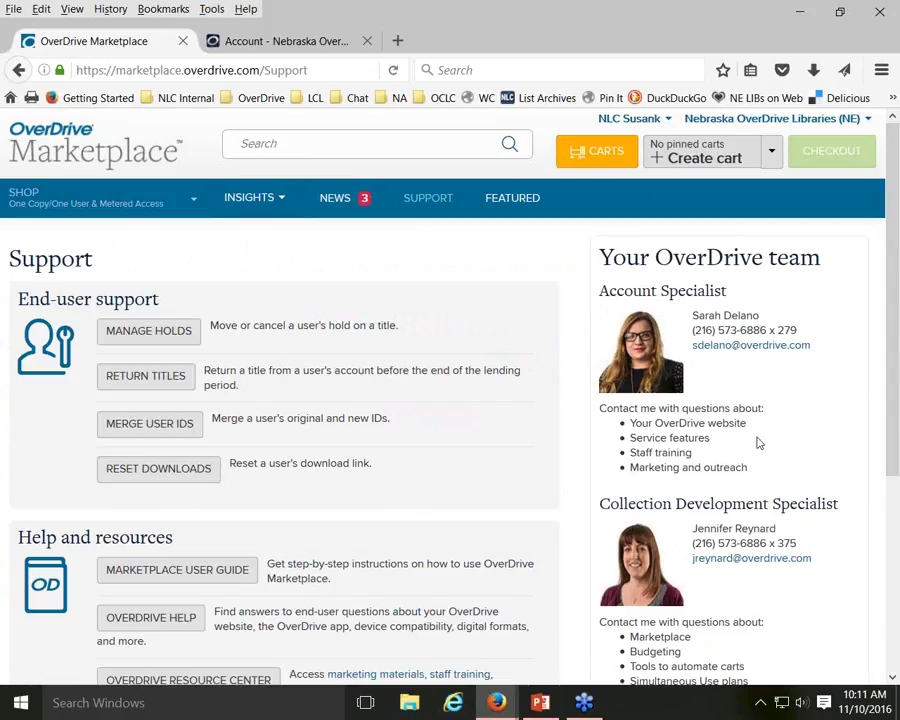
scroll(758, 443, down, 2)
scroll(758, 443, down, 2)
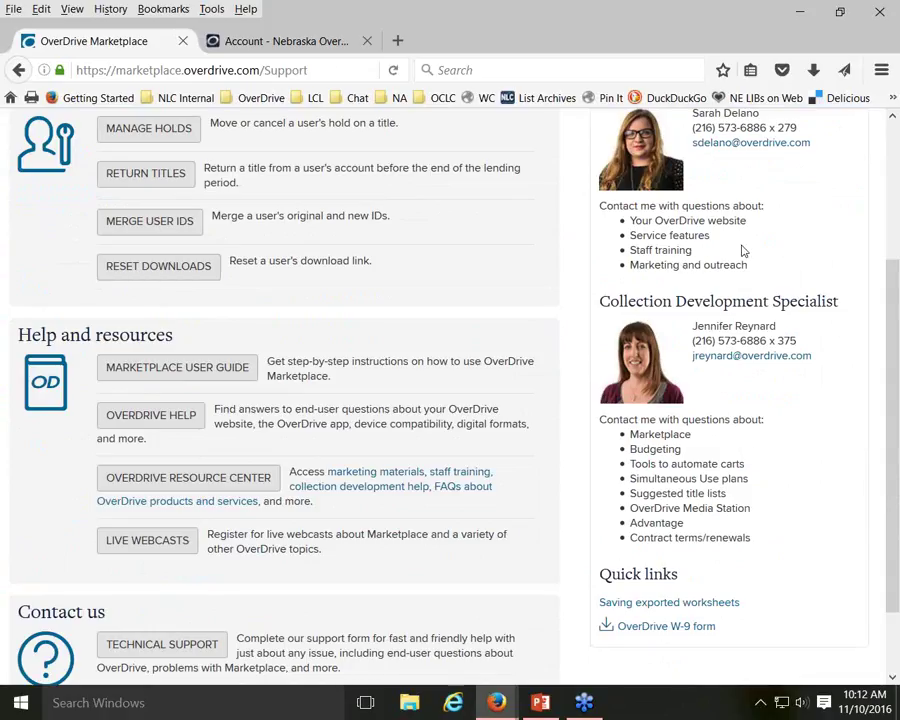
scroll(742, 250, up, 2)
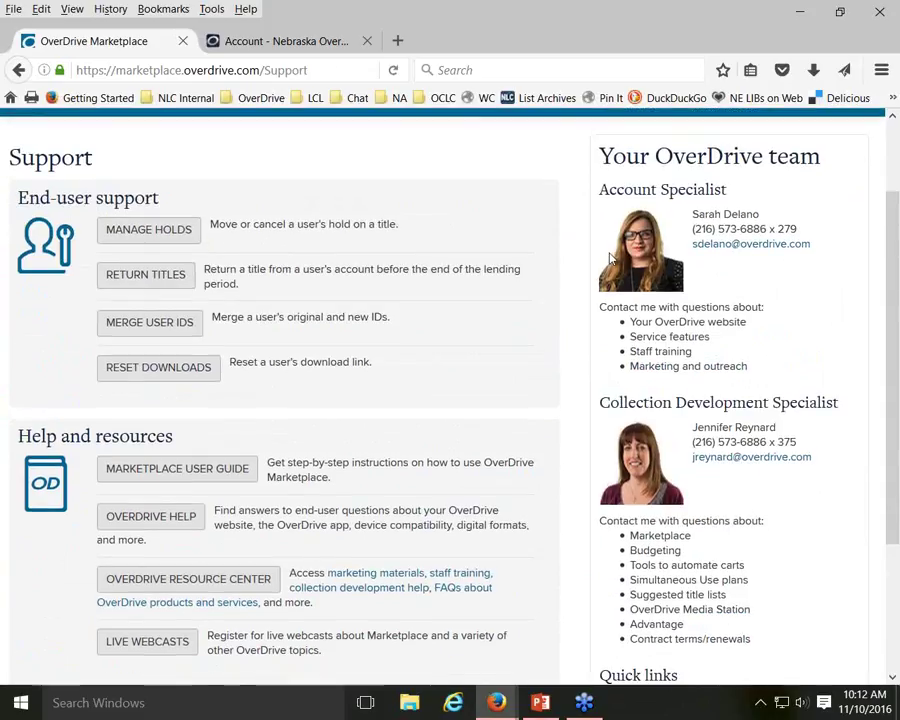
scroll(542, 203, up, 2)
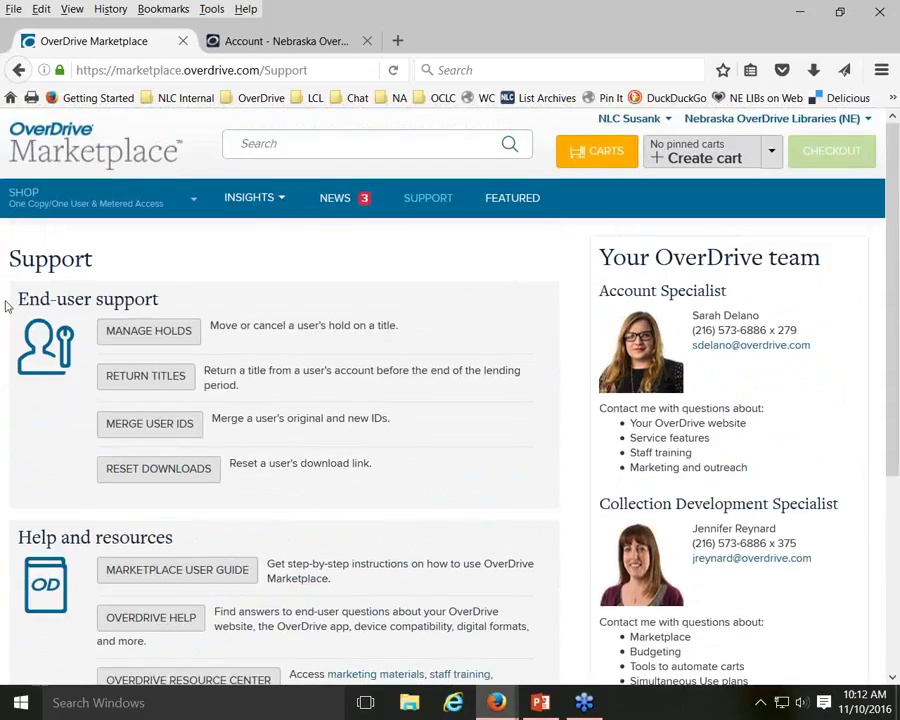
Point out the End-user support heading, then open MANAGE HOLDS to search by title, barcode or email
drag(18, 303, 166, 298)
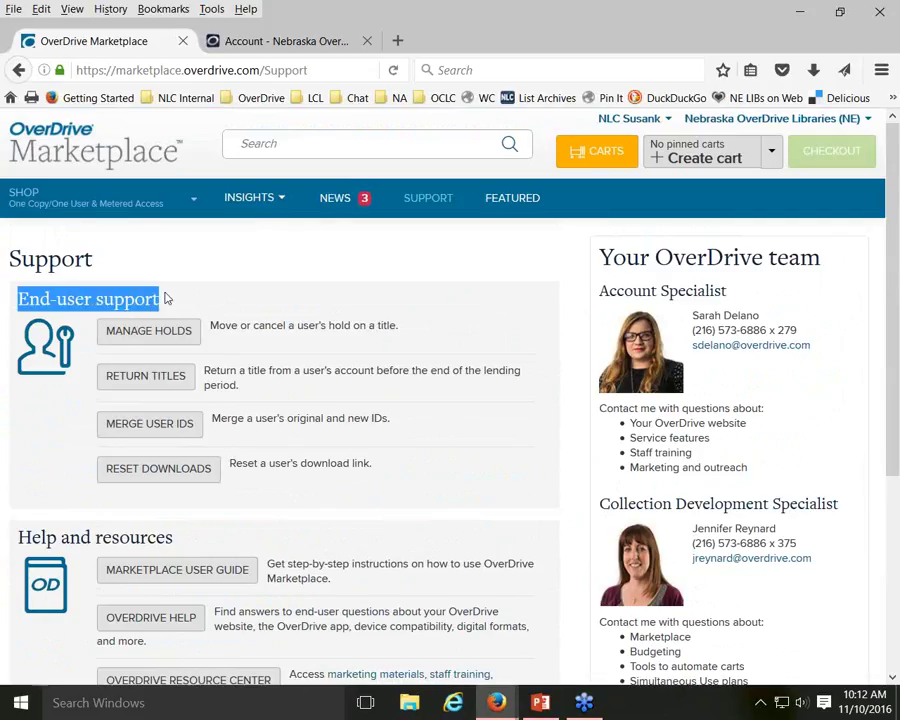
click(217, 295)
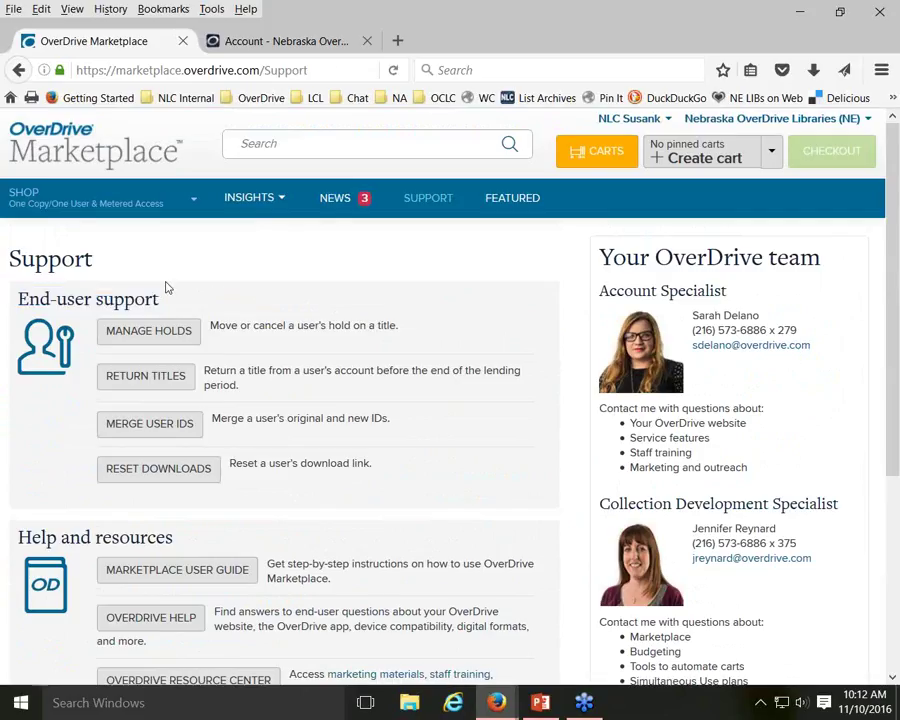
click(155, 335)
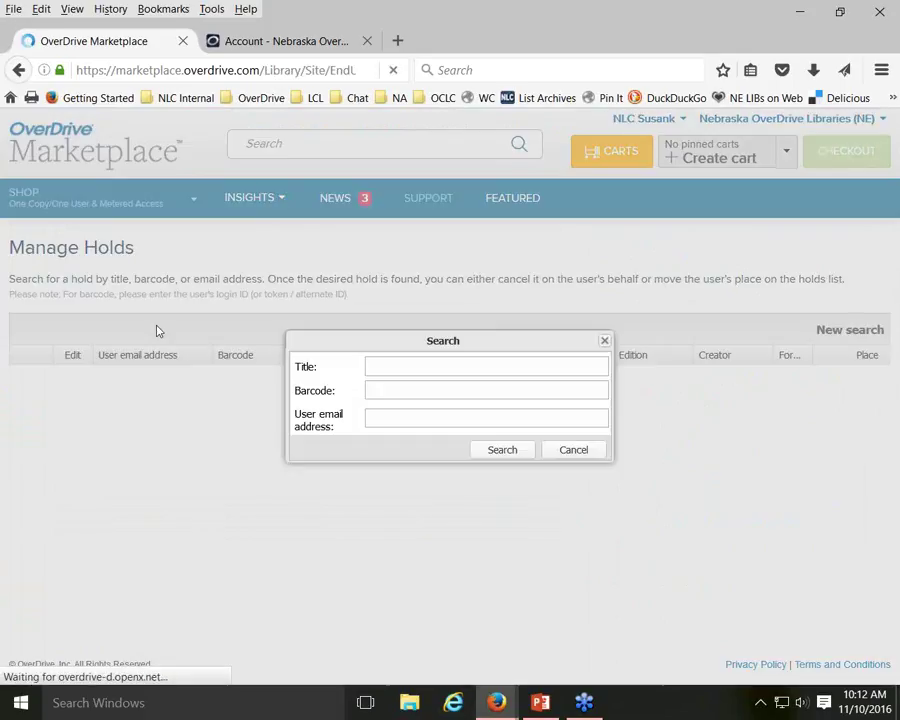
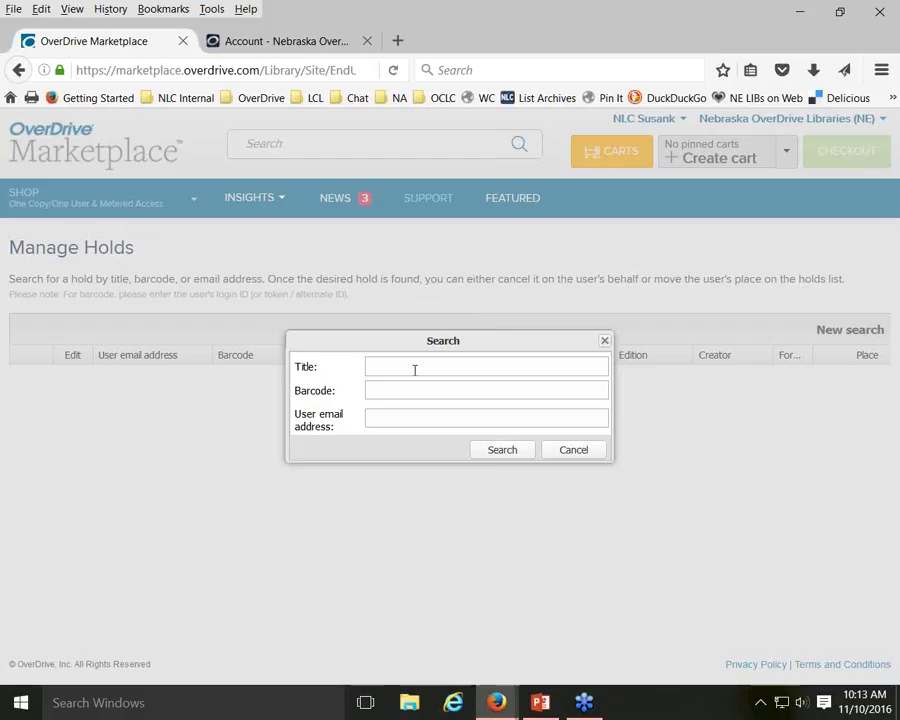
Search Manage Holds by the title 'between the world and me' to list its seven holds
click(414, 367)
text(between the wor)
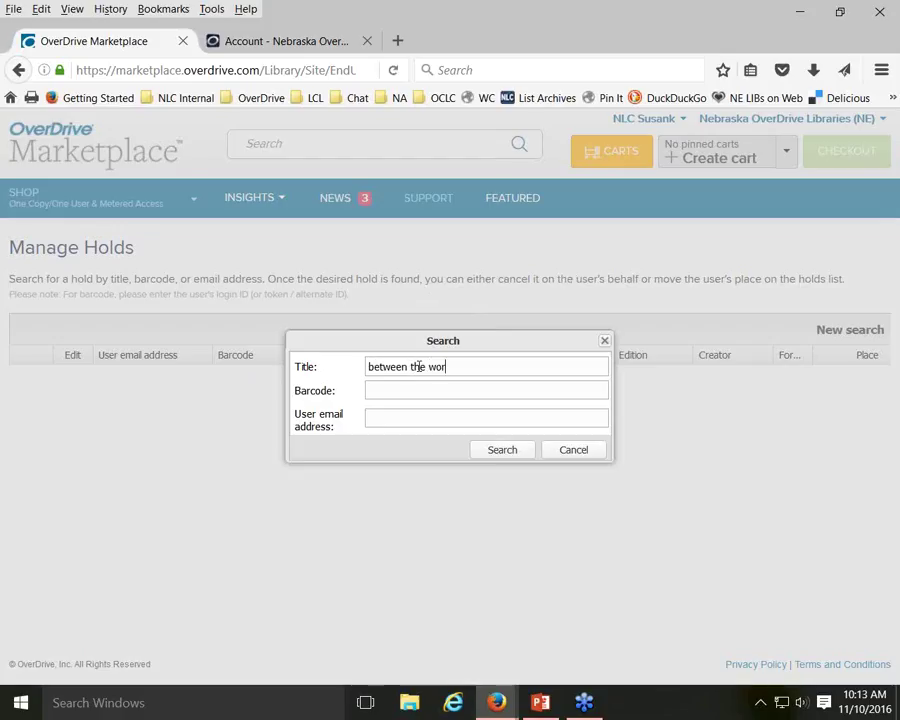
text(ld and me)
click(501, 450)
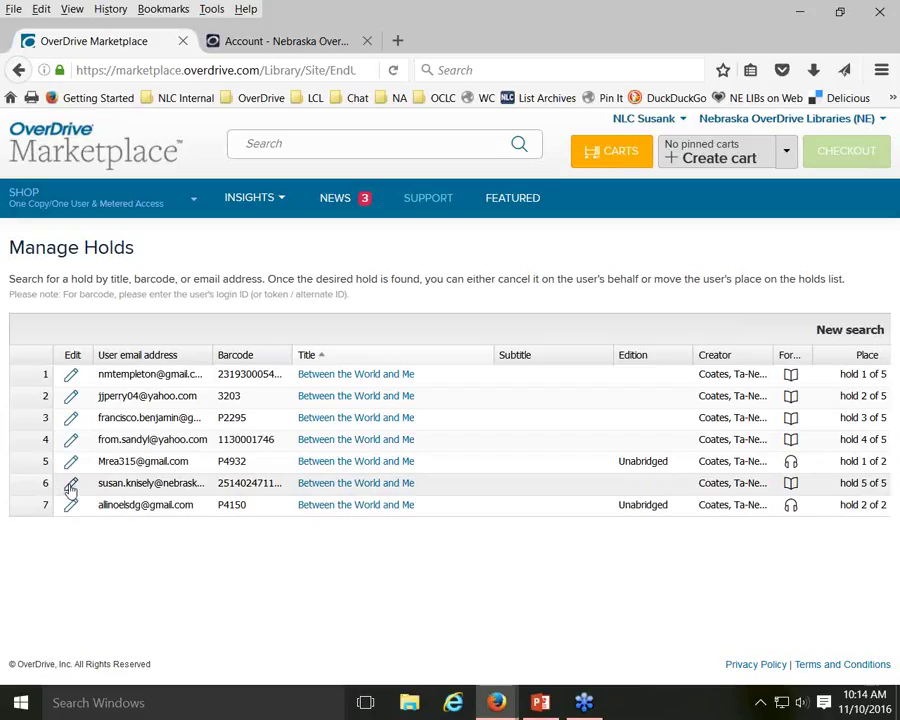
click(71, 486)
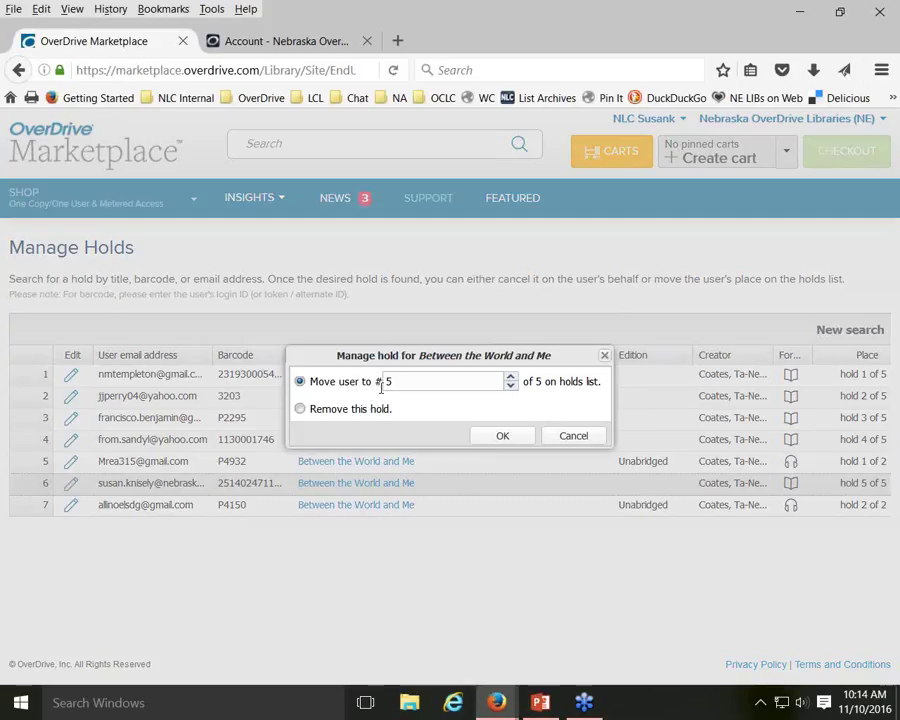
click(512, 389)
click(512, 389)
click(511, 382)
click(511, 382)
click(570, 441)
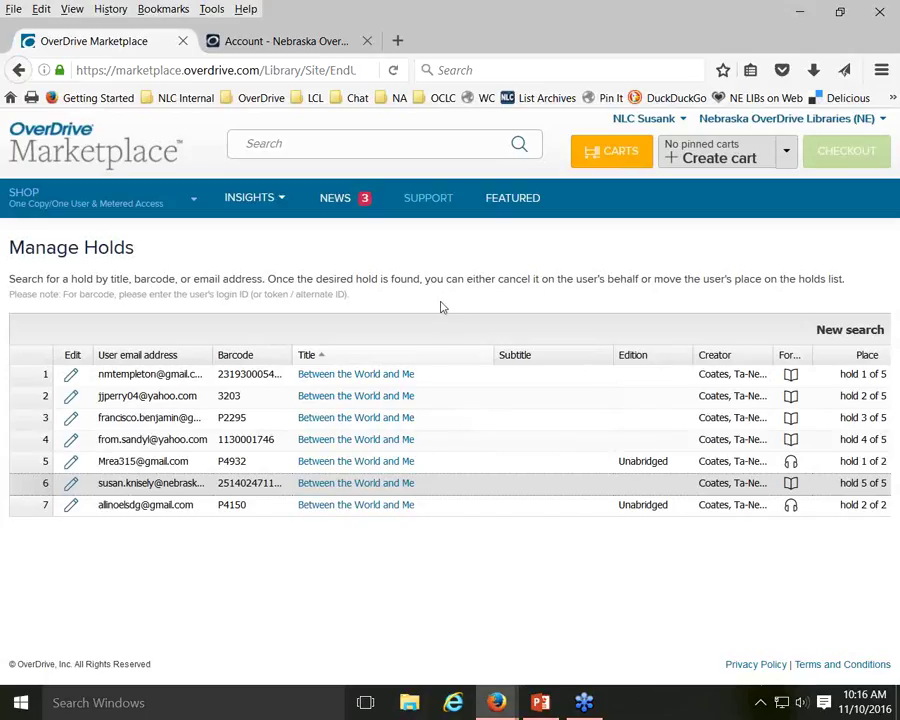
Run a new hold search by the patron's library barcode, listing their three holds
click(840, 332)
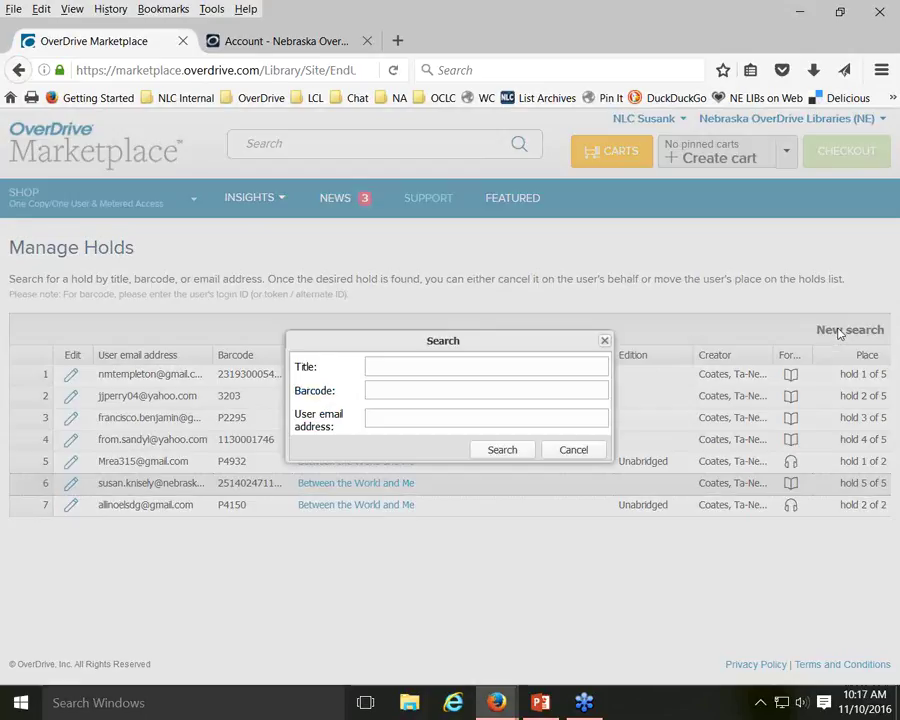
click(500, 392)
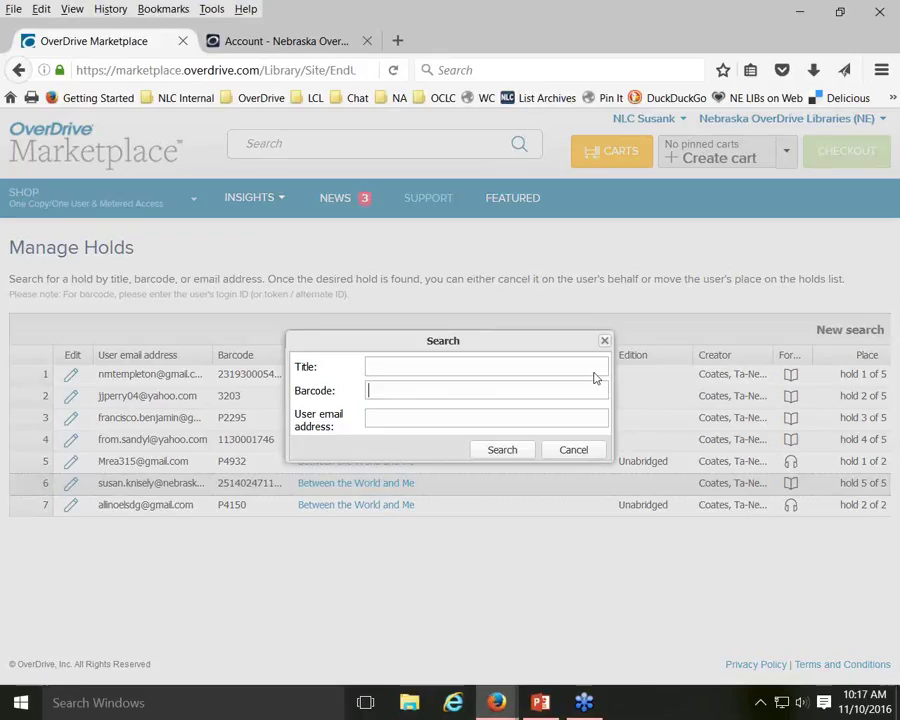
text(251402)
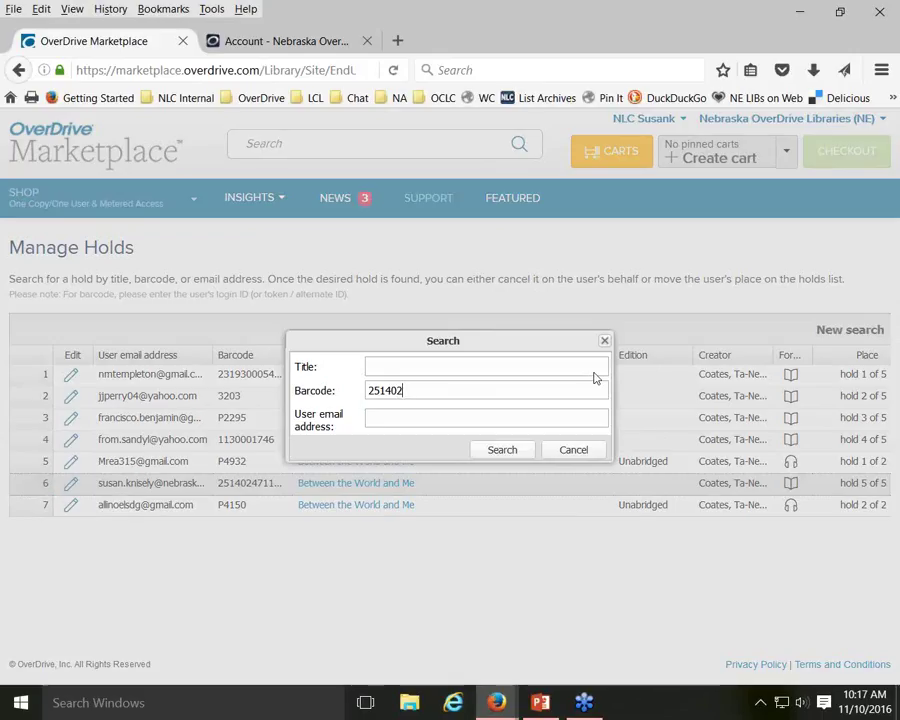
text(471111)
click(506, 454)
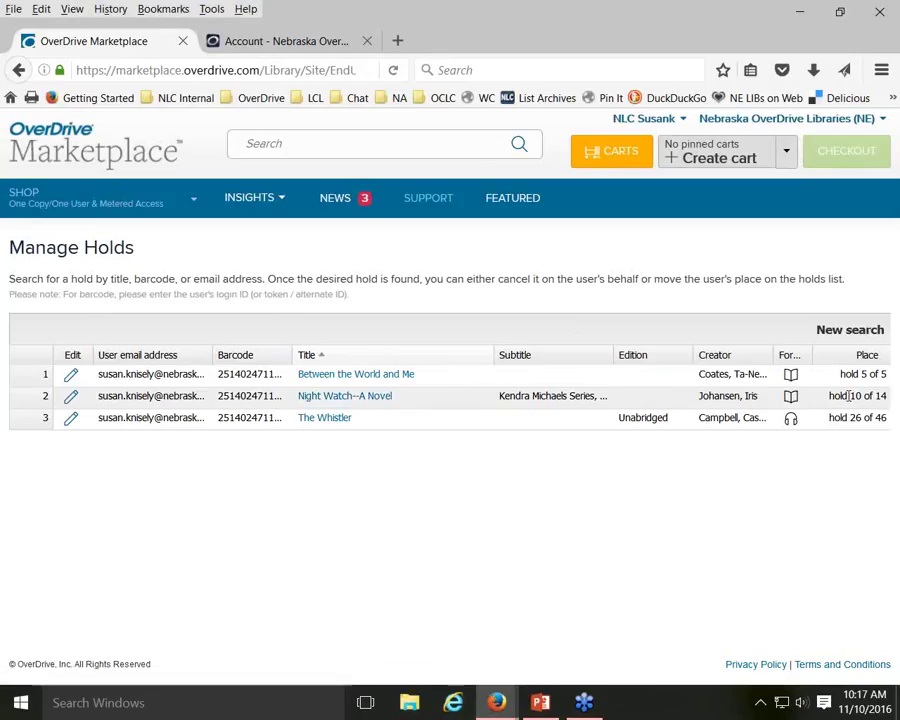
Review the hold places 10 of 14 and 26 of 46, then start a fresh hold search
drag(850, 396, 898, 397)
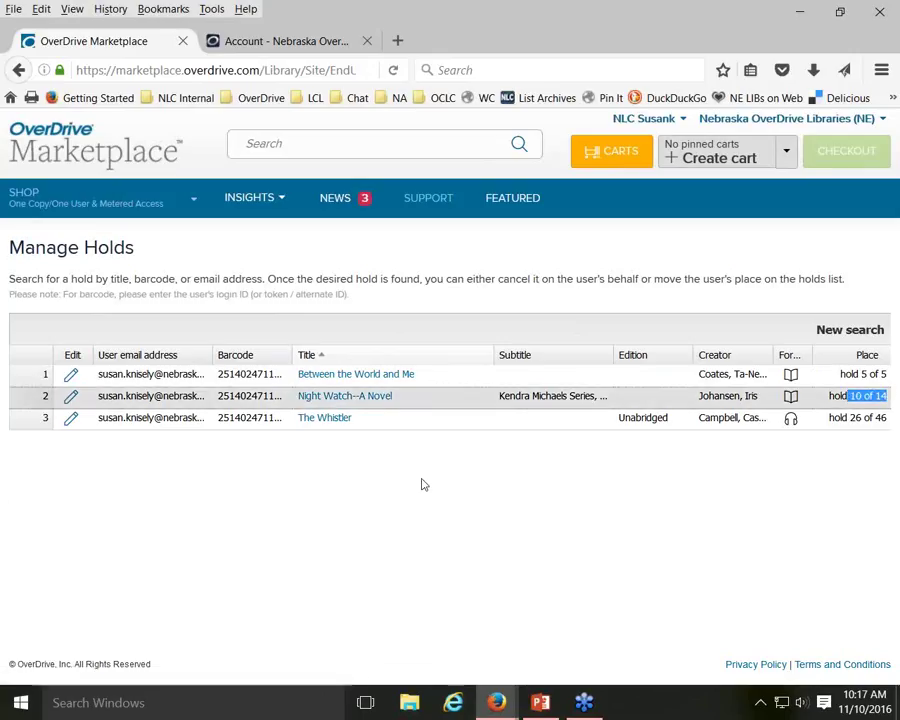
click(315, 468)
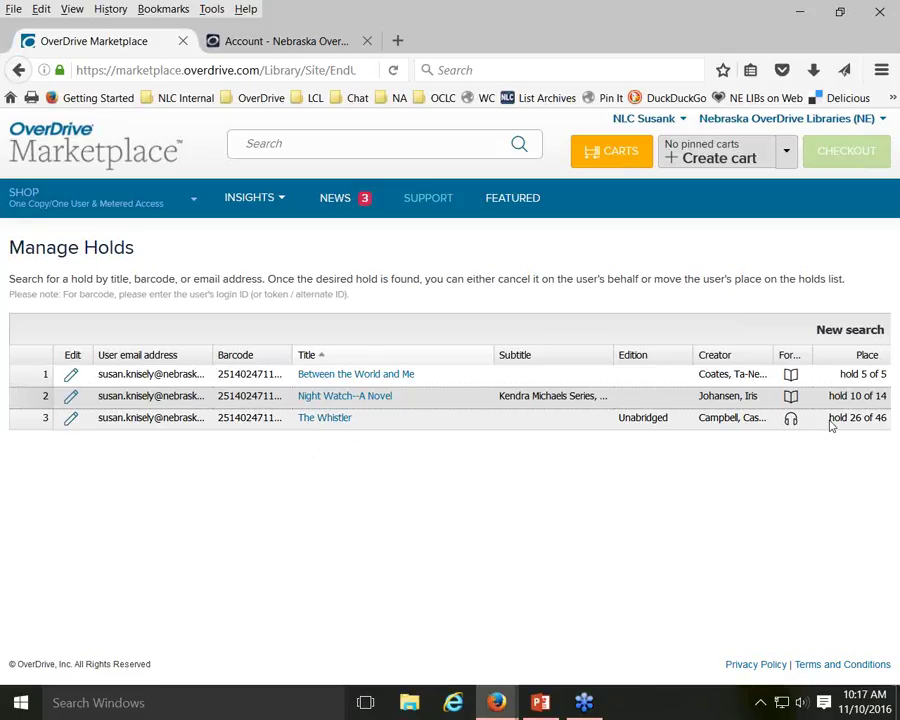
drag(824, 426, 895, 421)
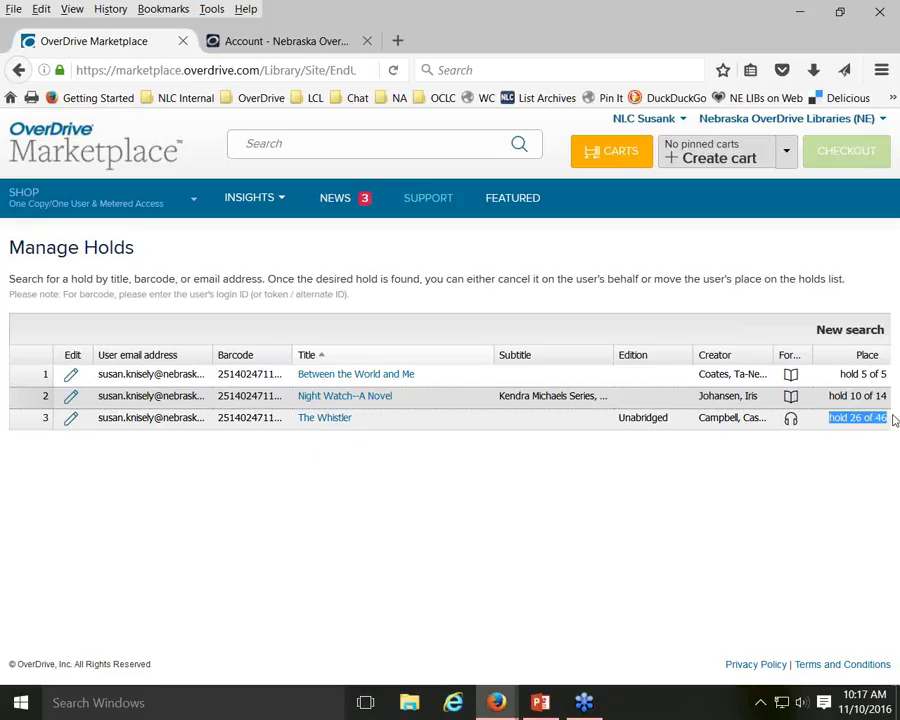
click(856, 460)
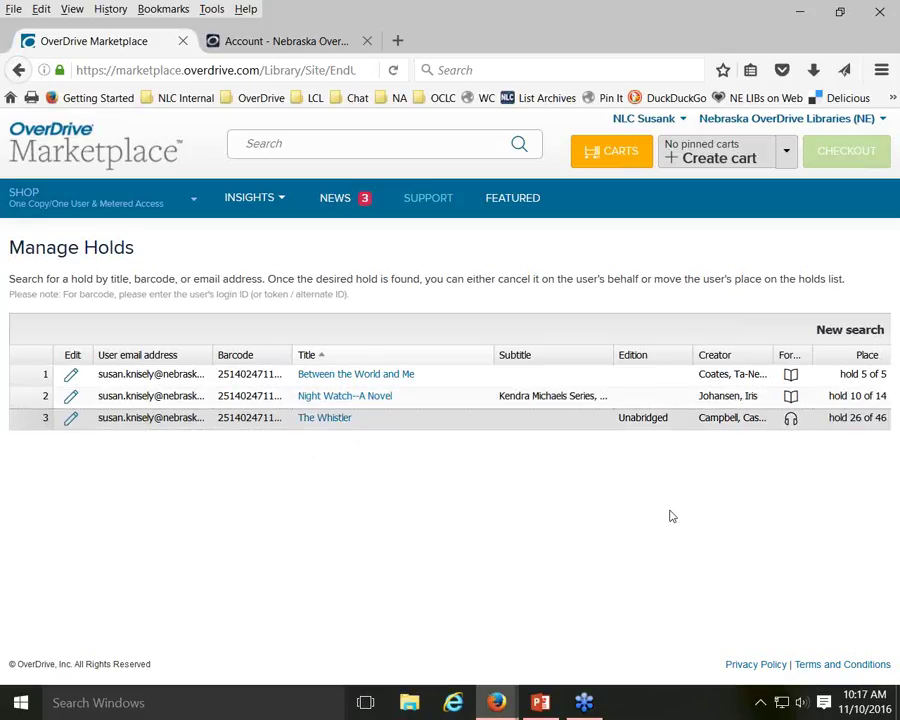
click(851, 328)
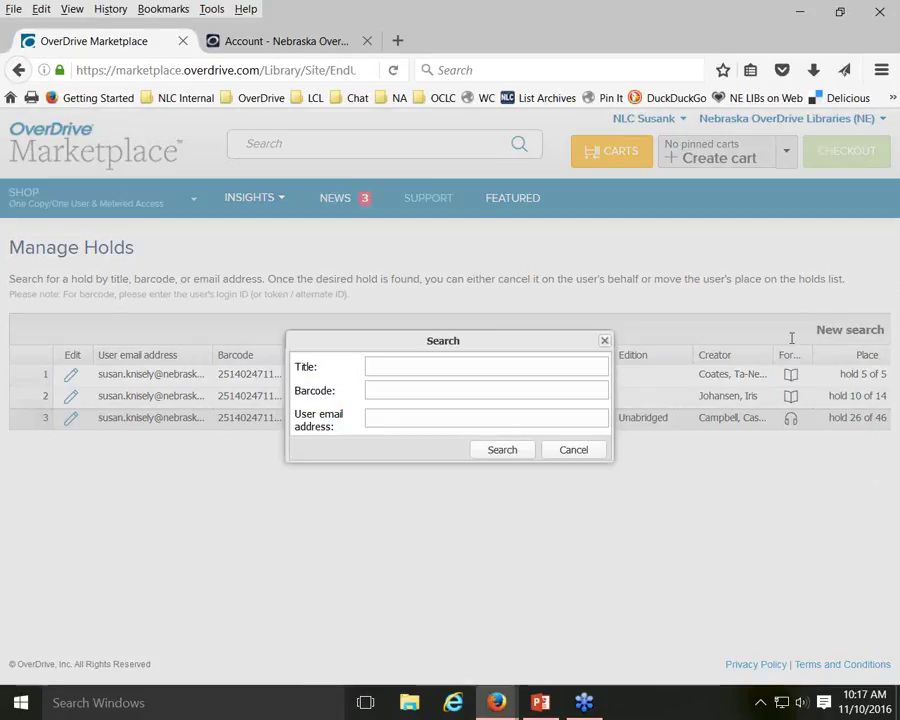
Search holds by the patron's email address, returning three holds including The Whistler at 26 of 46
click(410, 418)
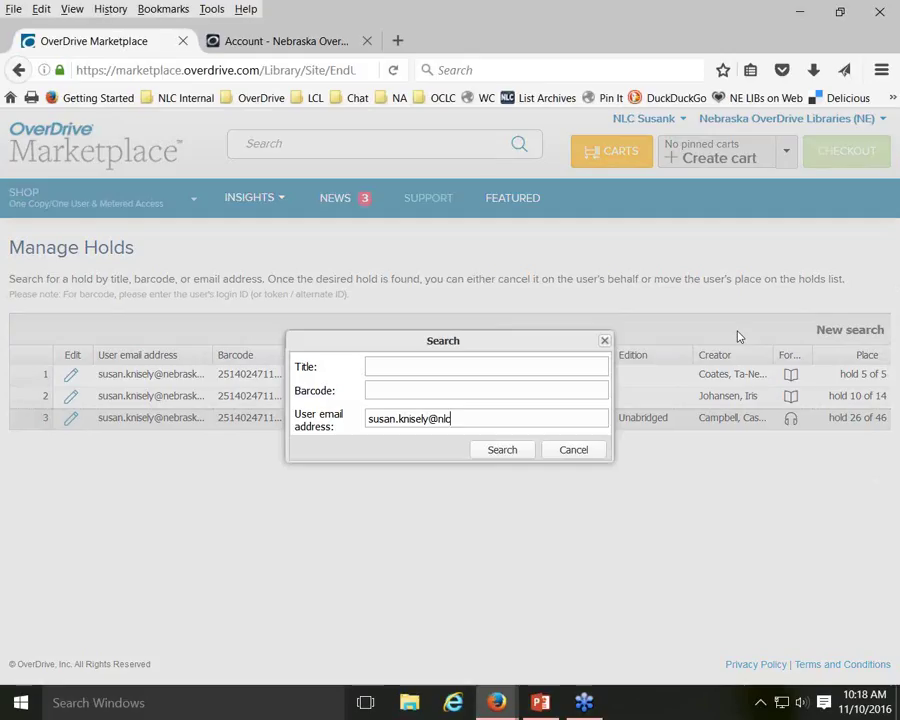
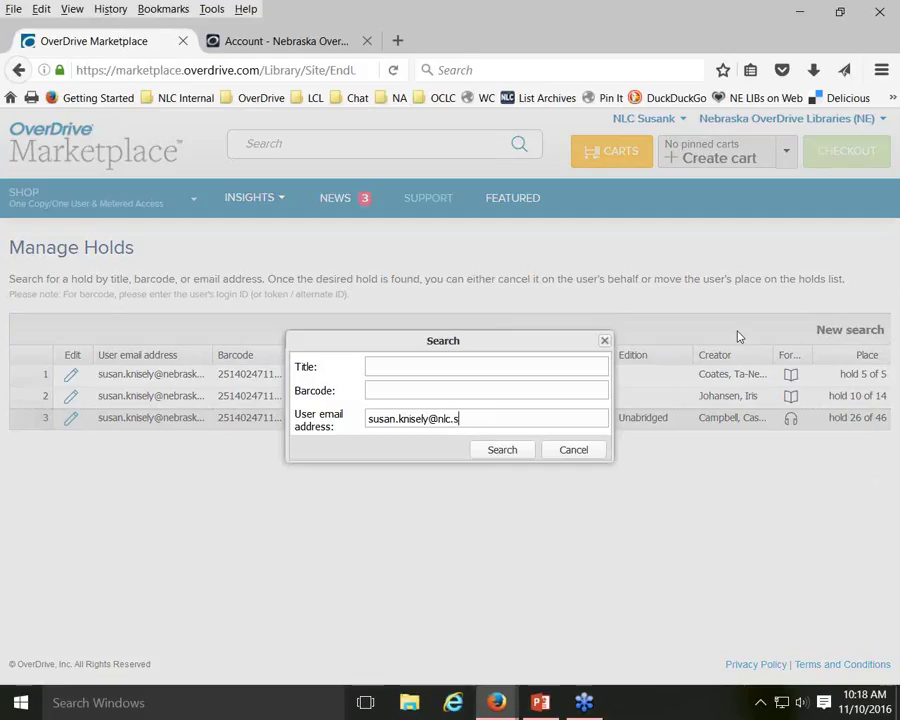
key(Return)
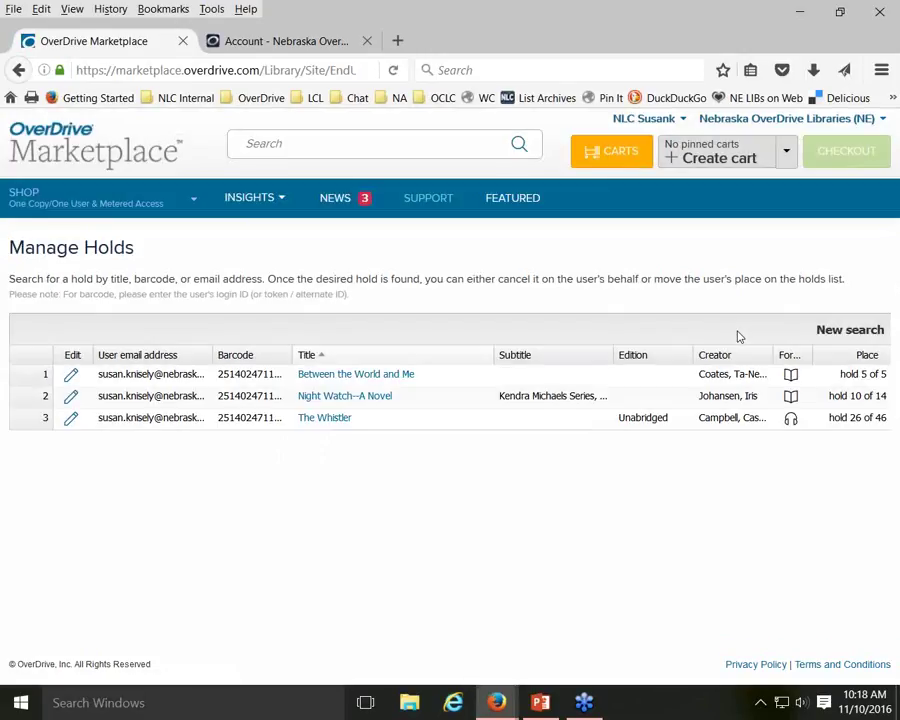
Search holds by a different patron email address, which finds no matches, then begin another search
click(838, 332)
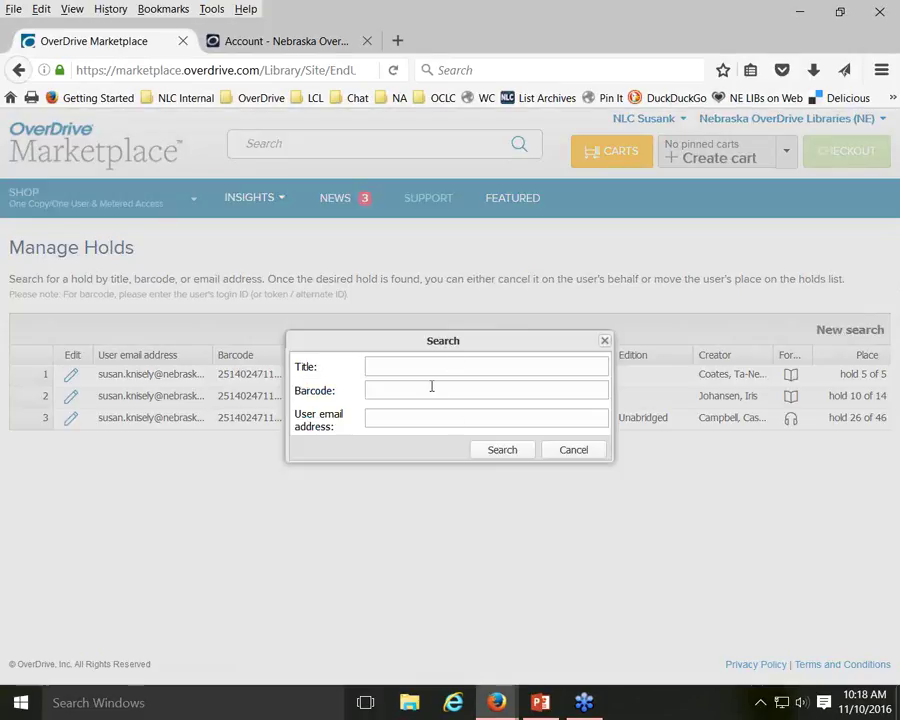
click(508, 412)
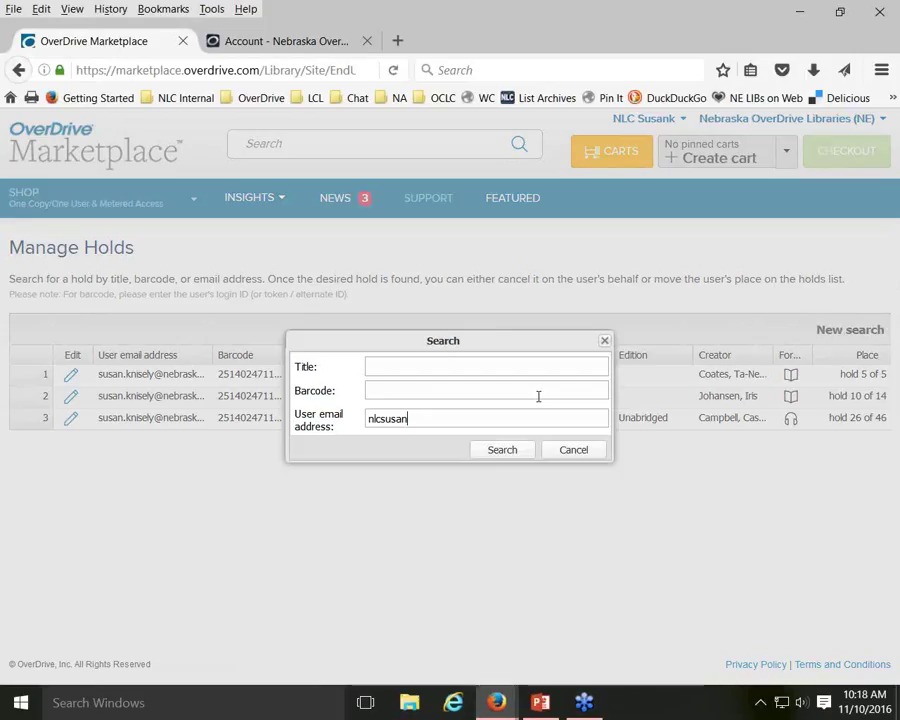
key(Return)
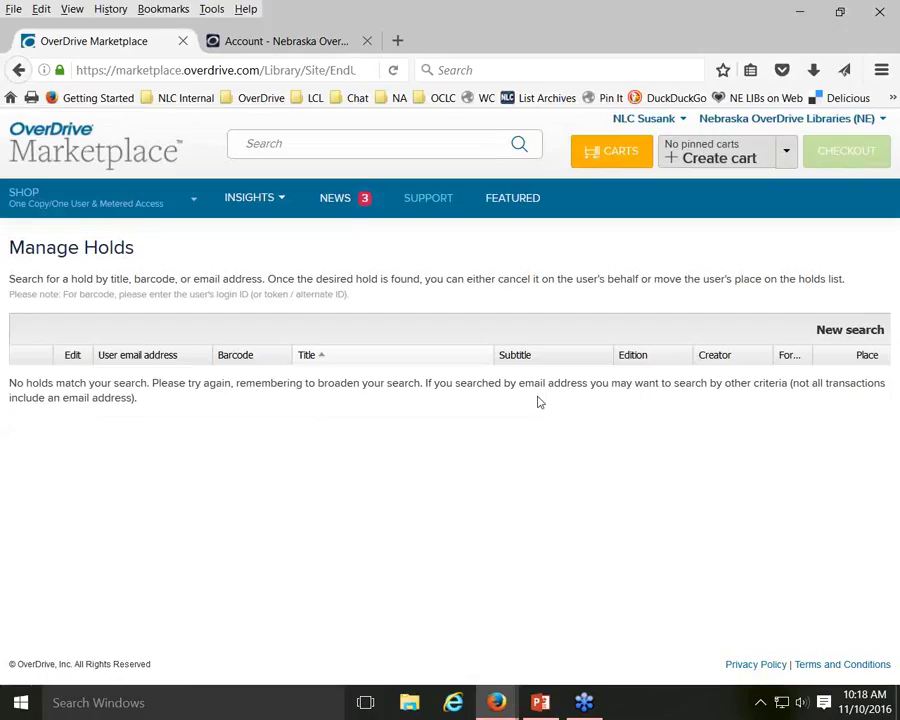
click(830, 333)
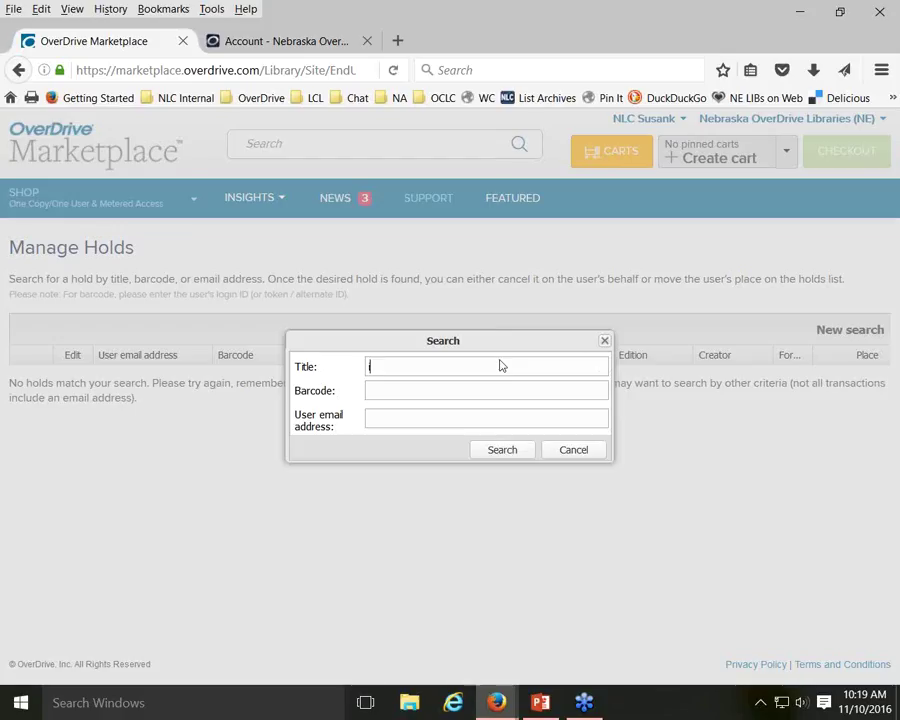
Search holds for the title 'i am brian wilson', showing holds at places 1 and 2 of 2
text(i am brian wilso)
key(Return)
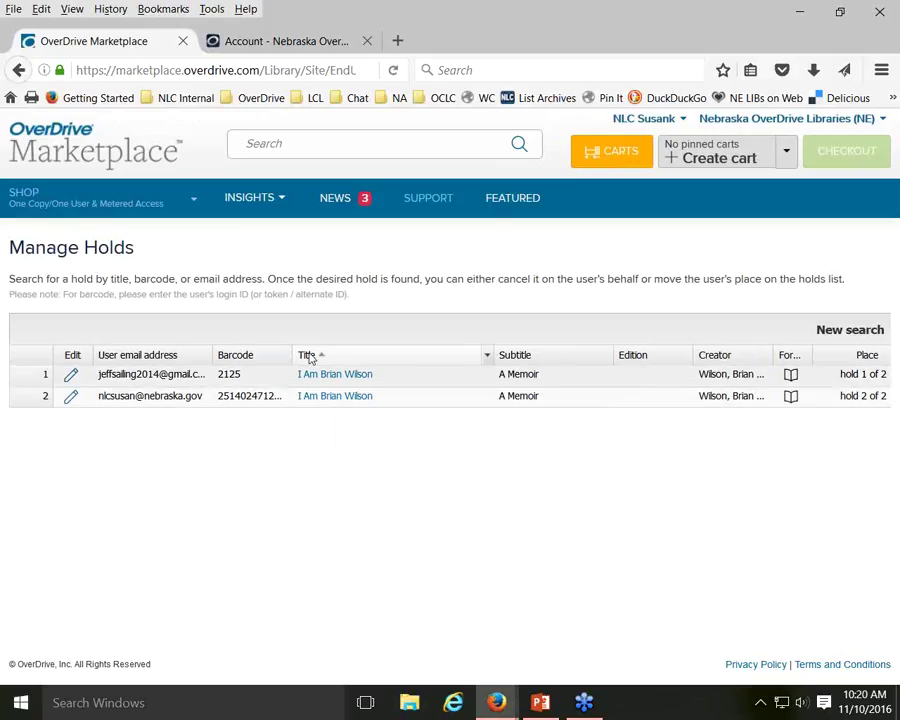
drag(292, 355, 331, 358)
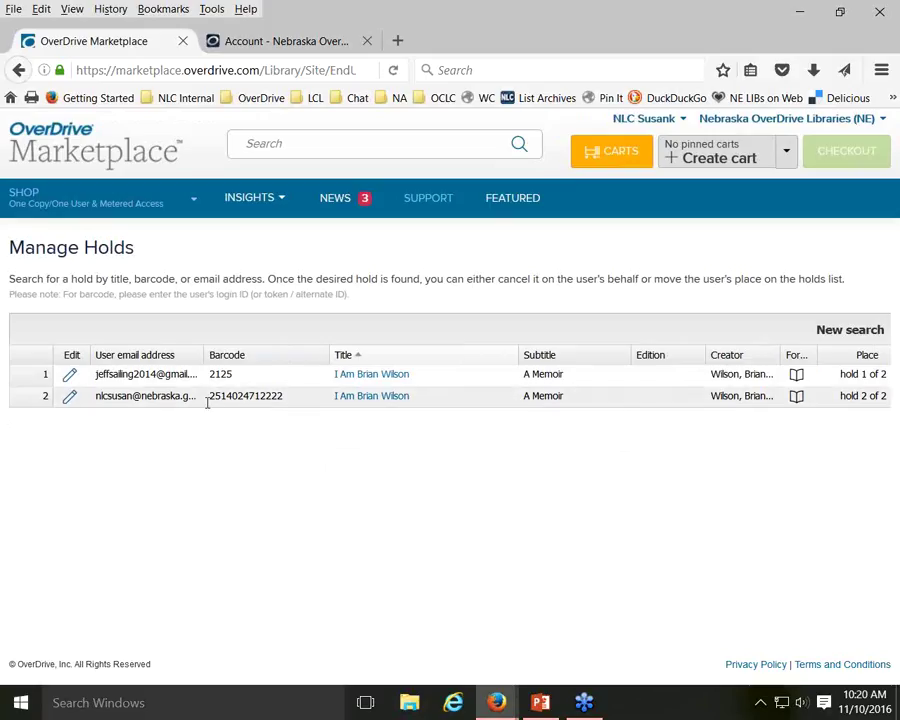
drag(214, 396, 285, 396)
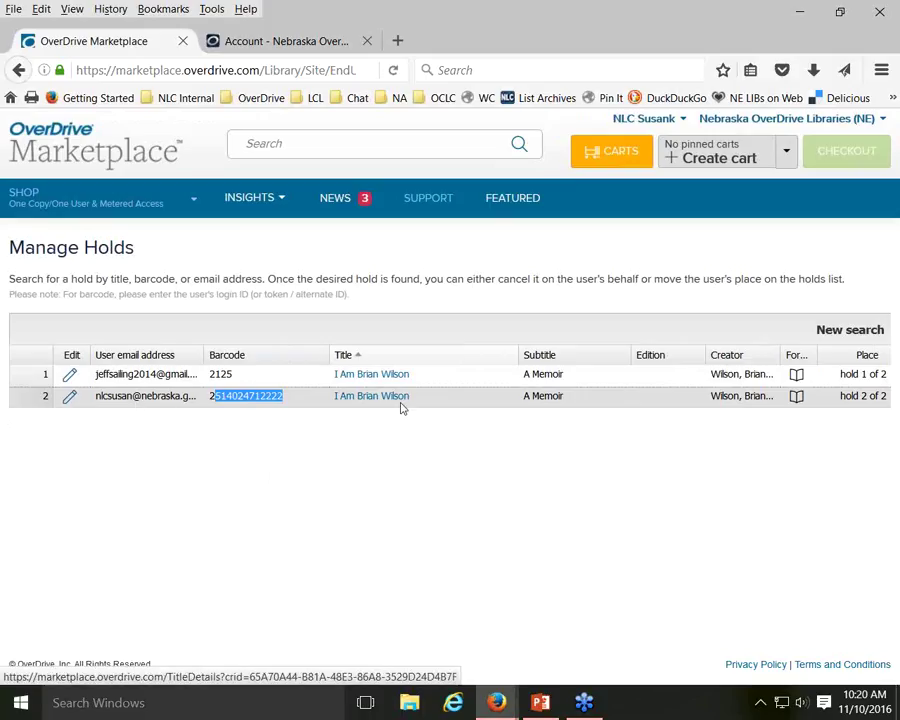
click(403, 447)
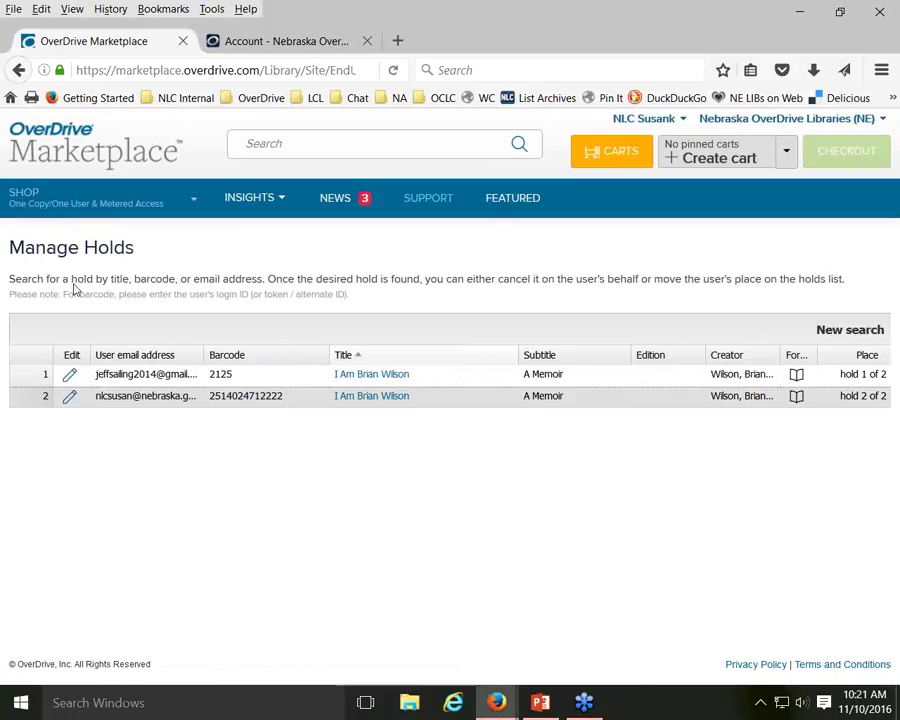
Open the Return Titles tool from the Support page
click(431, 206)
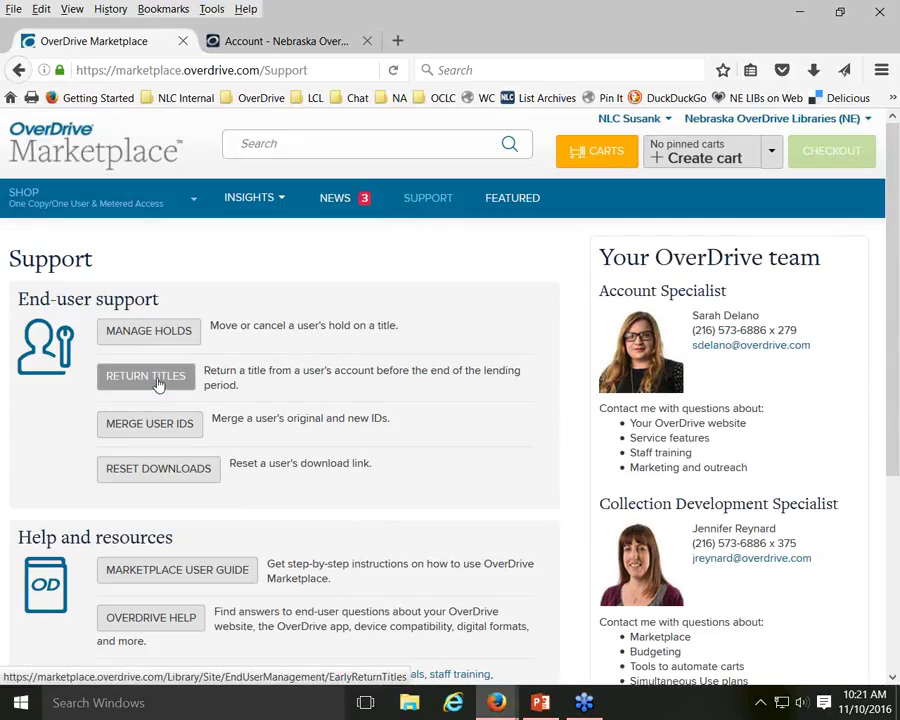
click(155, 381)
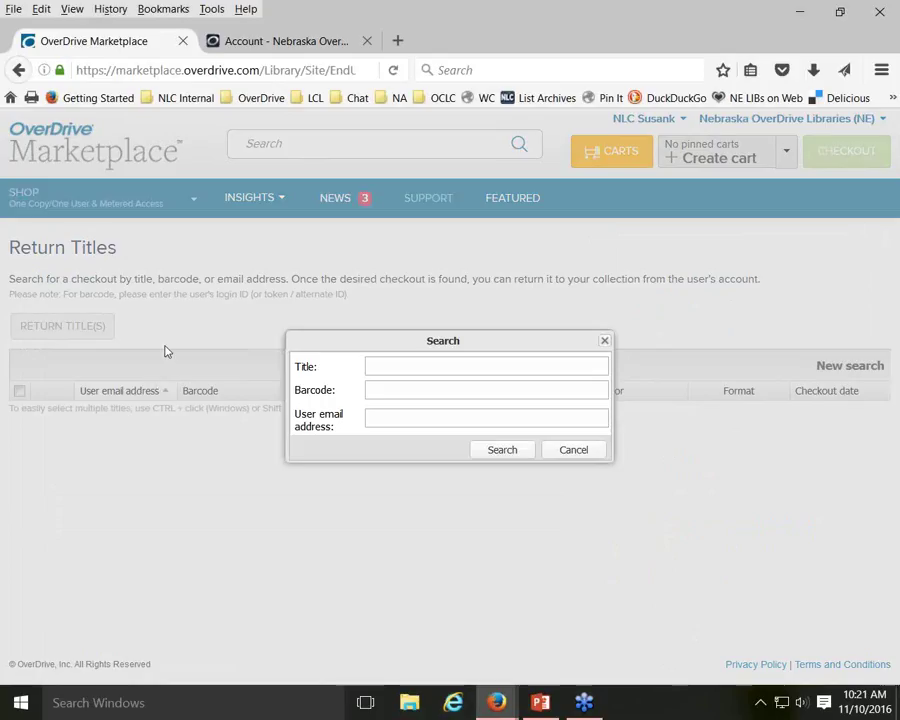
Show the patron's Nebraska OverDrive Libraries Checkouts listing Tricky Twenty-Two and The Help
click(309, 44)
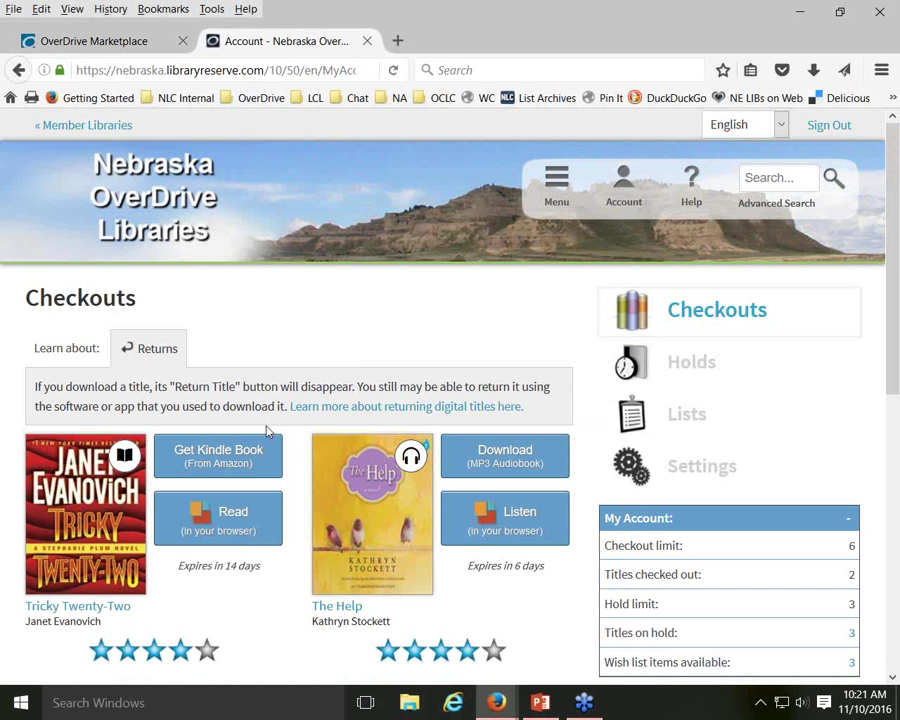
scroll(320, 380, down, 2)
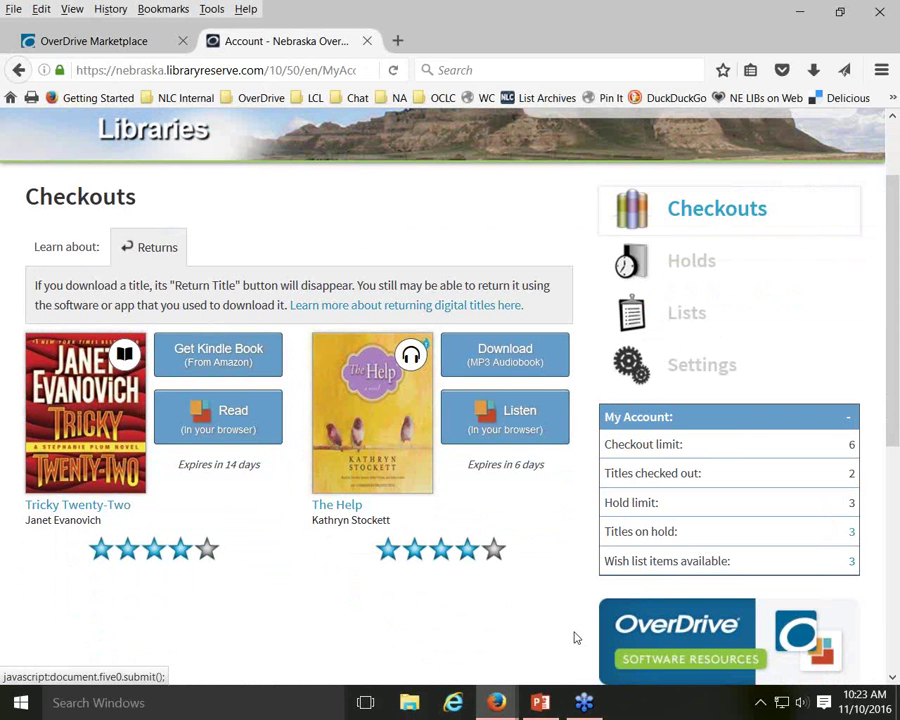
mouse_move(496, 702)
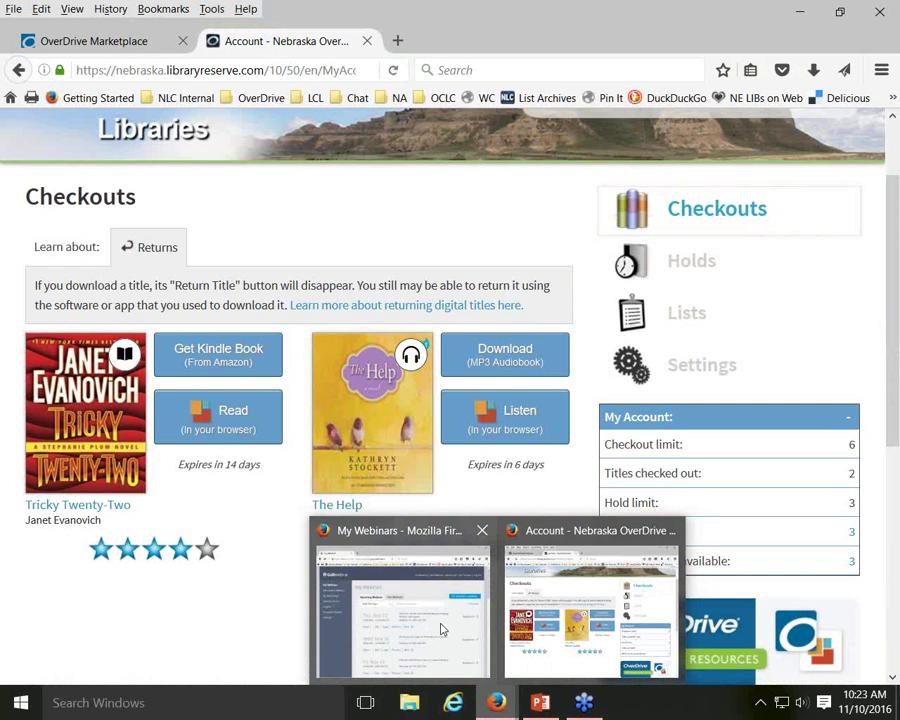
Search Return Titles for checkouts of 'tricky twenty-two' and scroll through the results
click(575, 584)
click(96, 42)
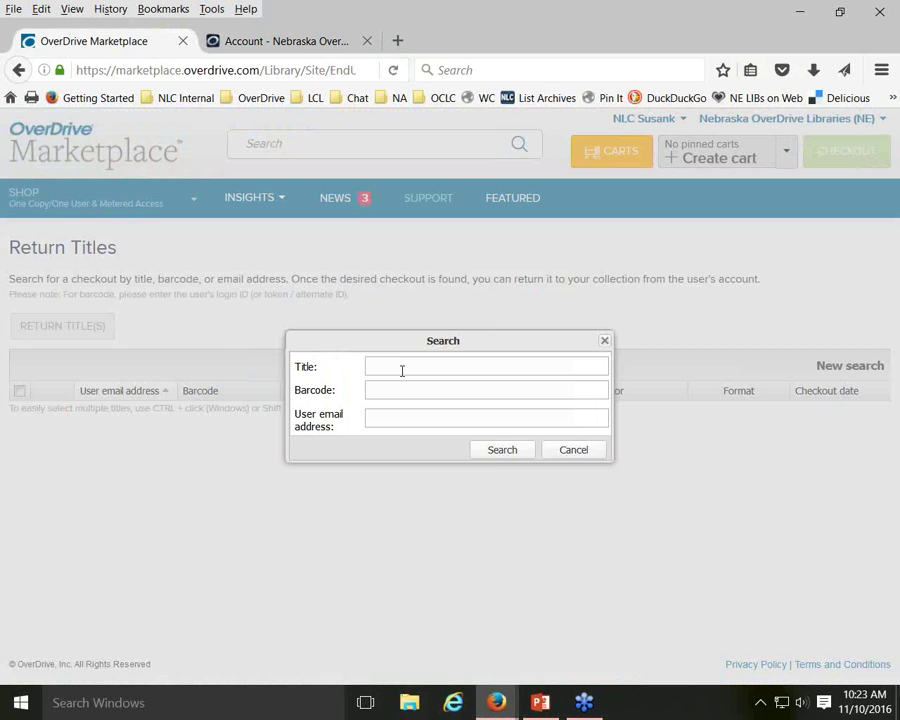
text(tricky twenty-two)
key(Return)
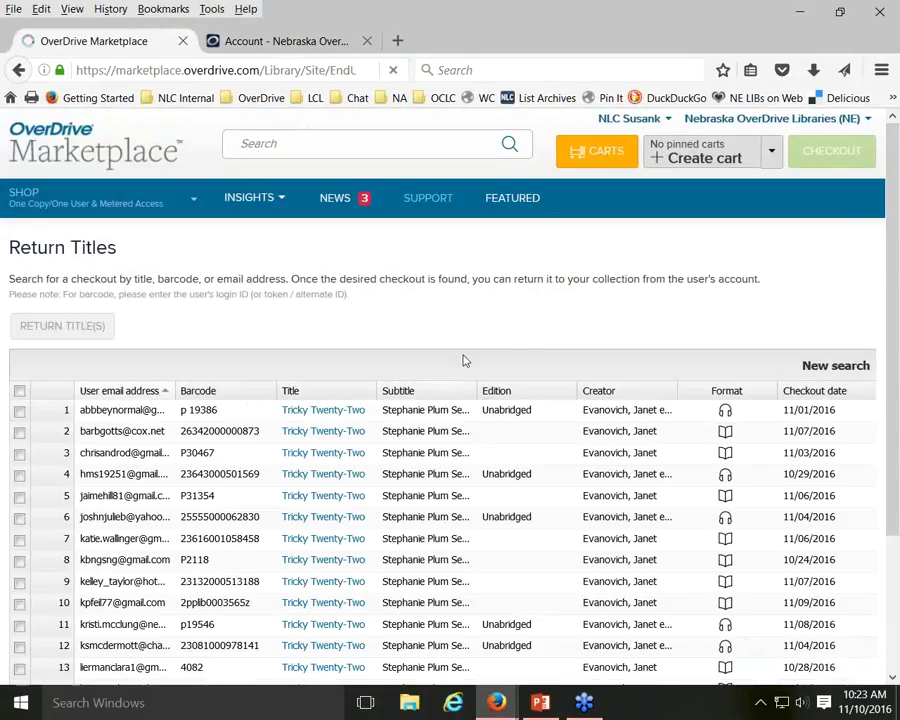
scroll(509, 339, down, 1)
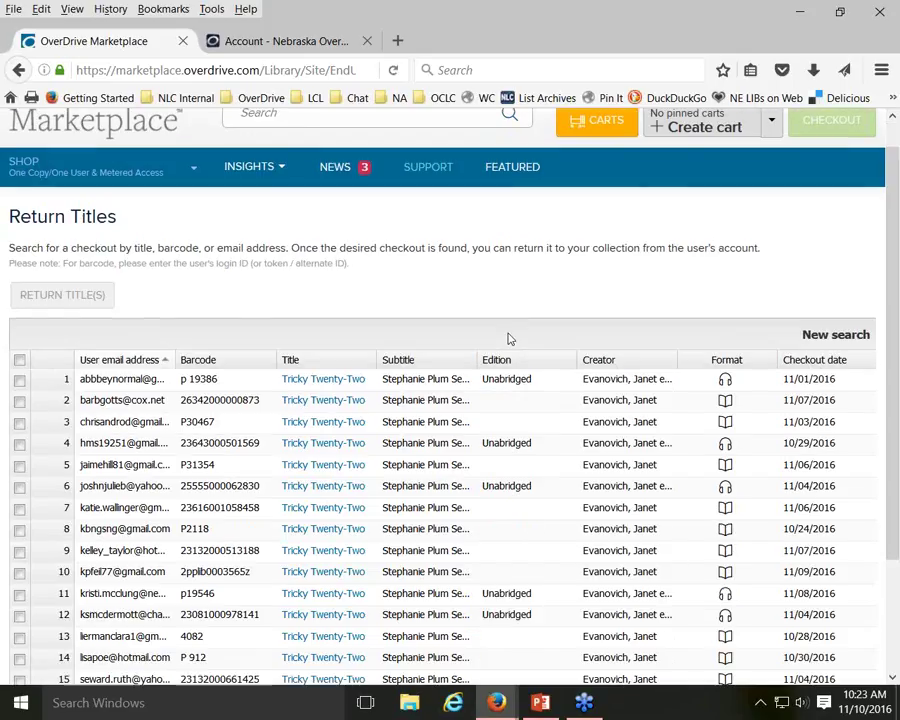
scroll(509, 339, down, 2)
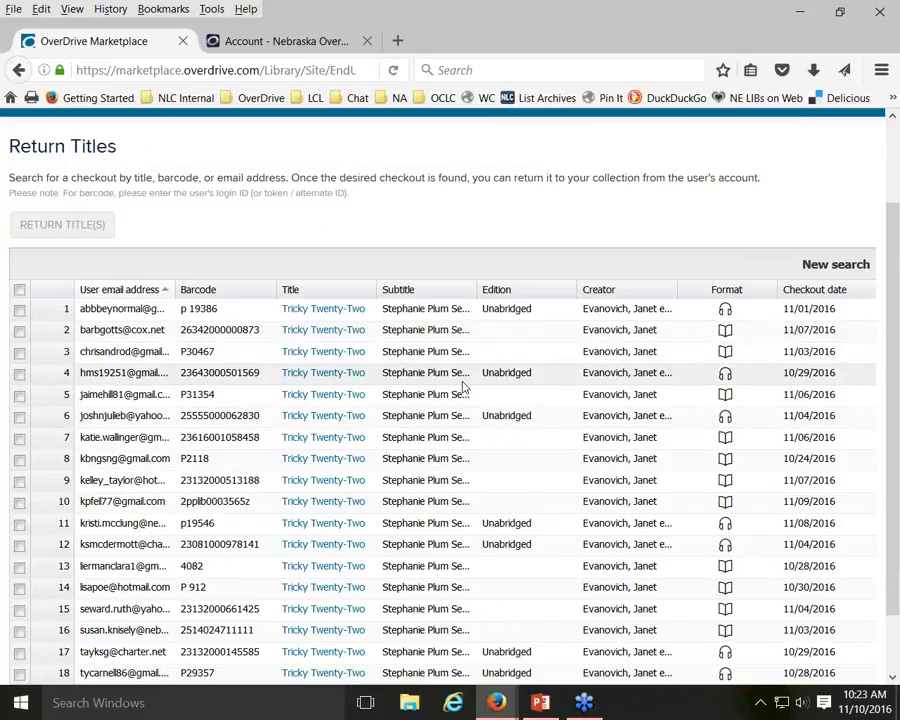
scroll(463, 385, down, 2)
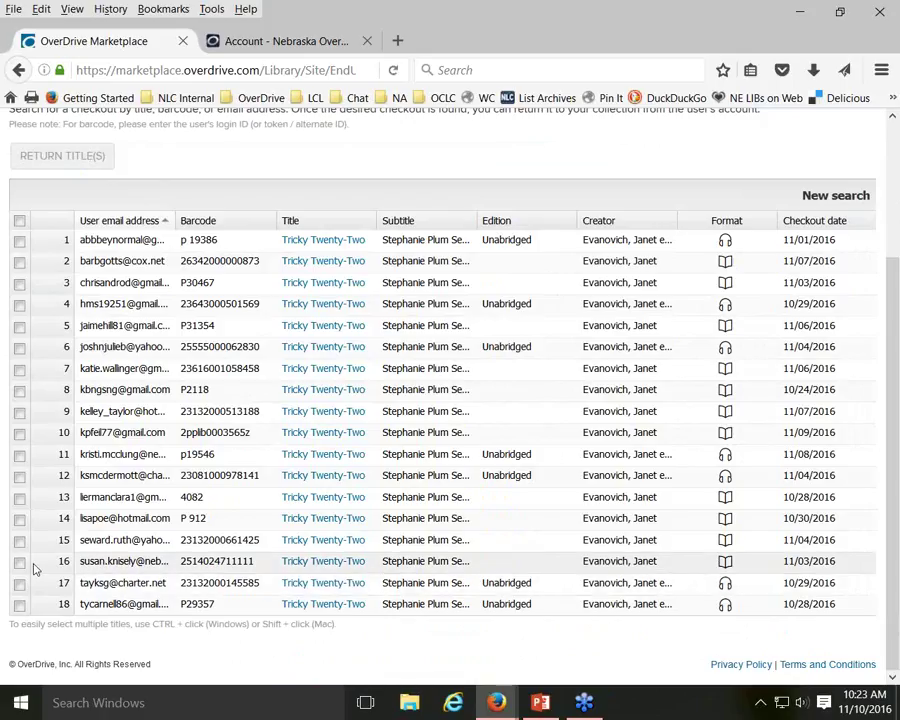
Return the row 16 checkout early, confirm it, and switch to the patron's account
click(20, 562)
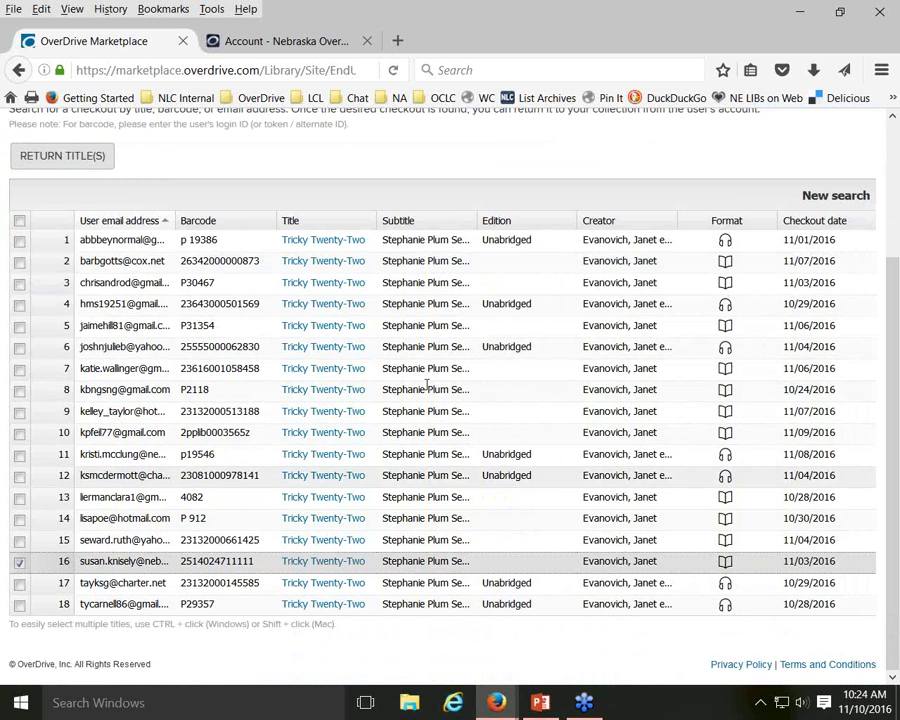
click(71, 168)
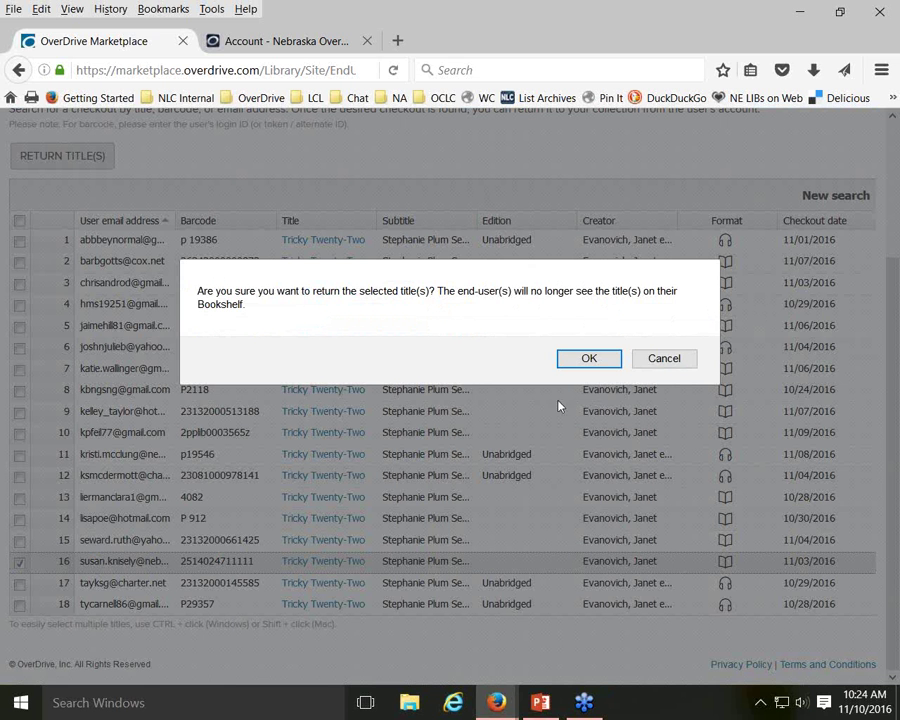
click(590, 361)
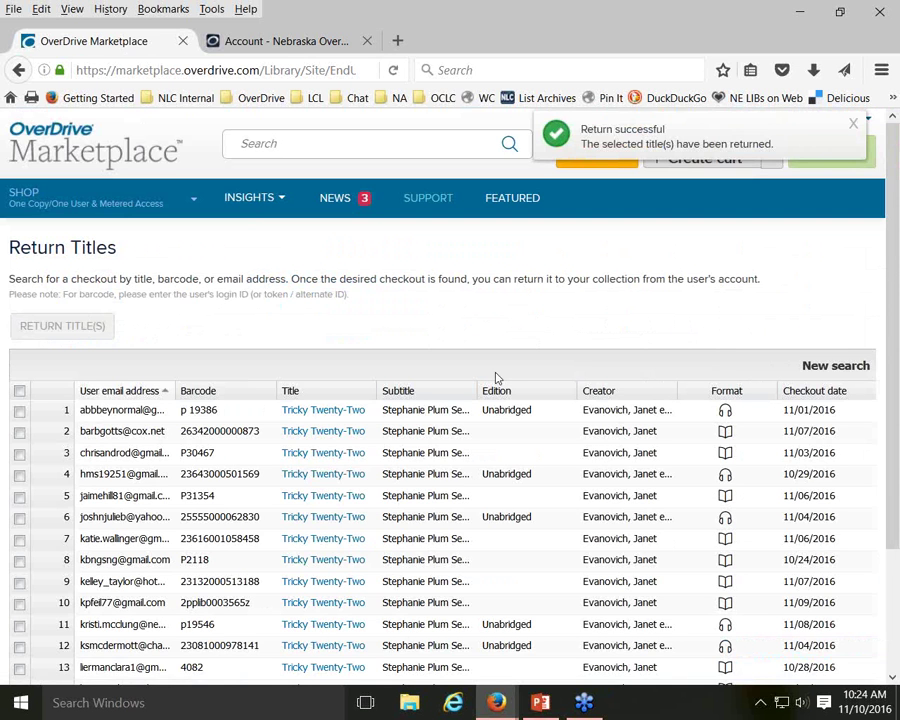
click(279, 41)
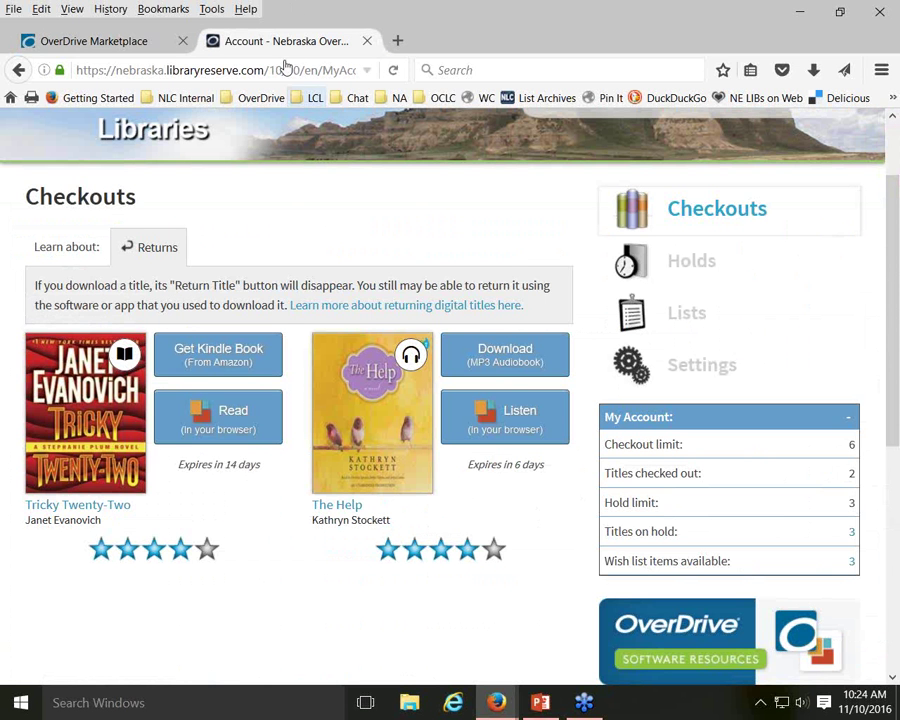
Reload the Checkouts to confirm only The Help remains, then go back to Marketplace
click(393, 70)
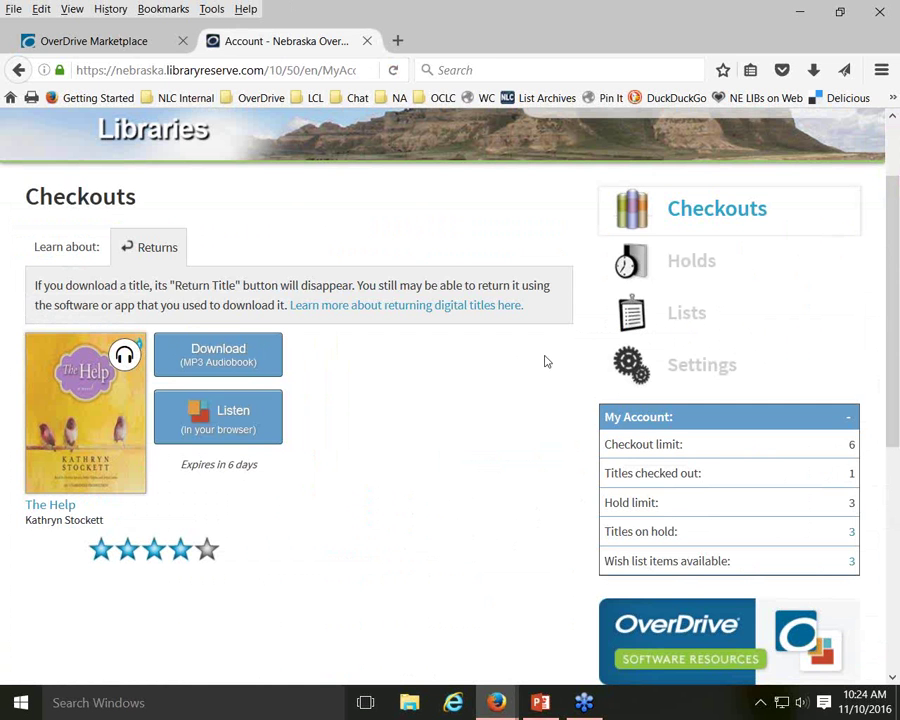
click(155, 38)
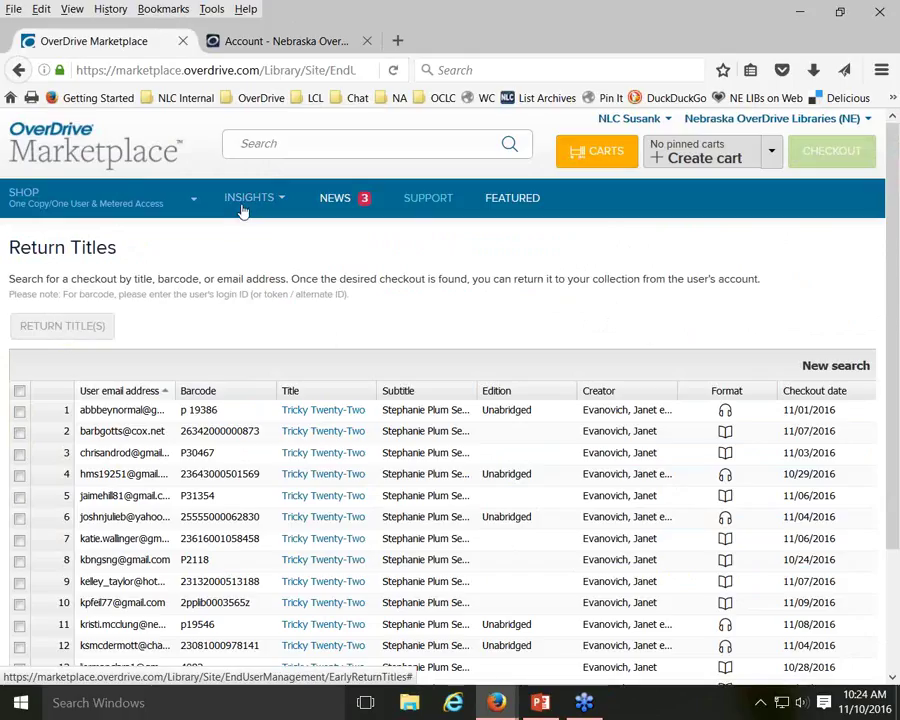
Open the Merge User IDs tool from the Support page
click(426, 204)
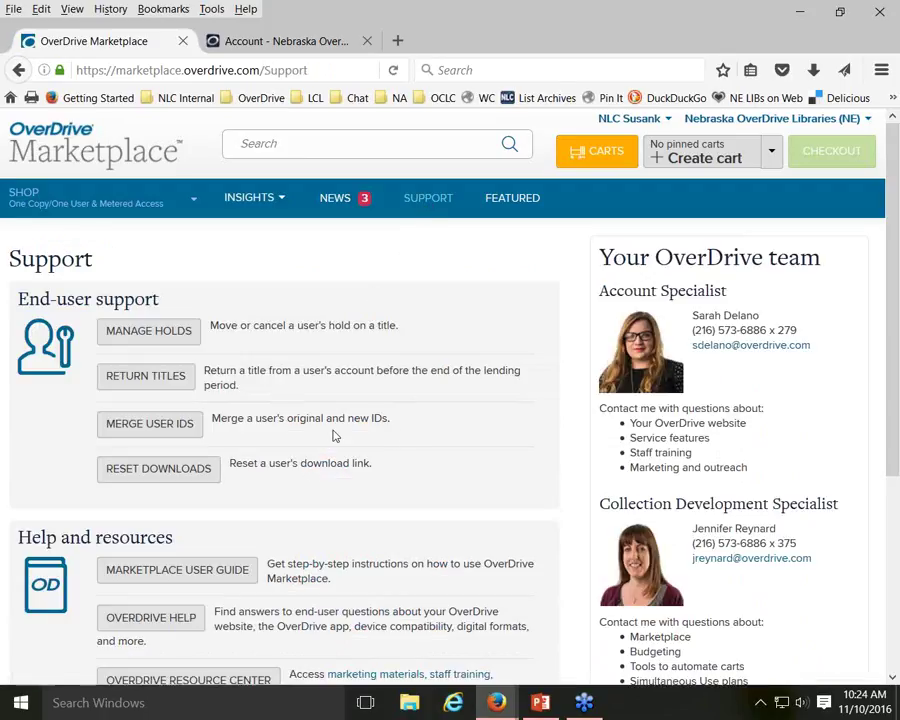
click(142, 428)
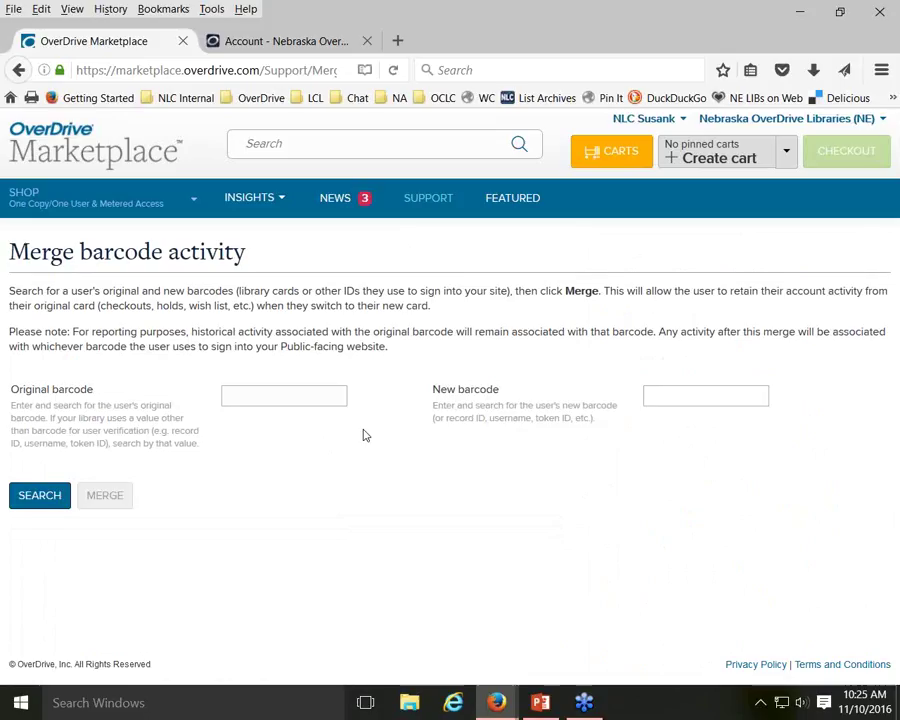
Search the patron's original barcode (1 active checkout, 3 holds), then enter the new barcode
click(313, 398)
text(25125)
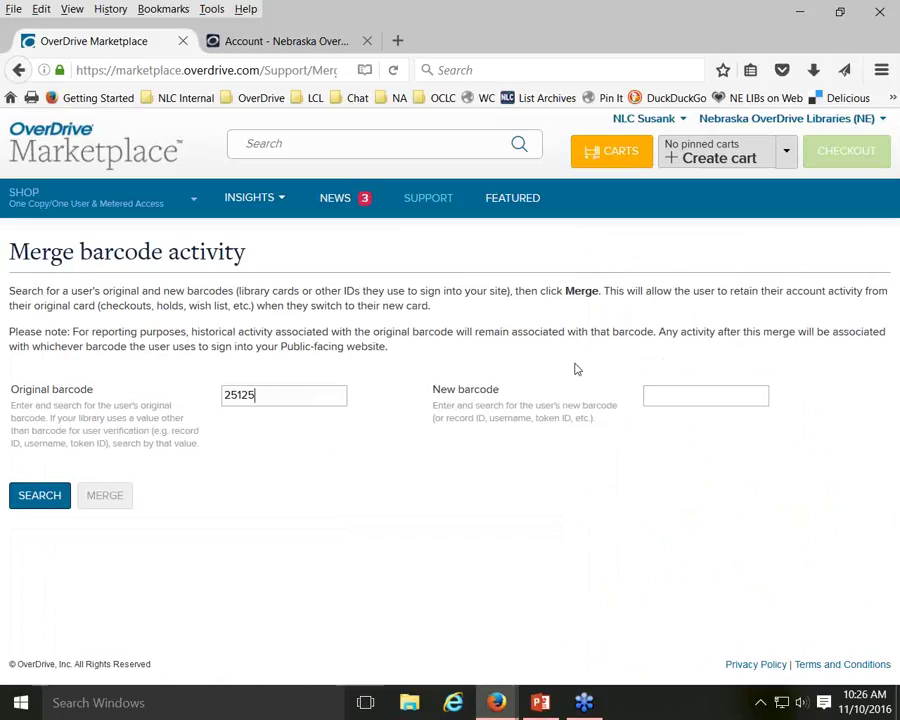
key(BackSpace)
key(BackSpace)
text(402471111)
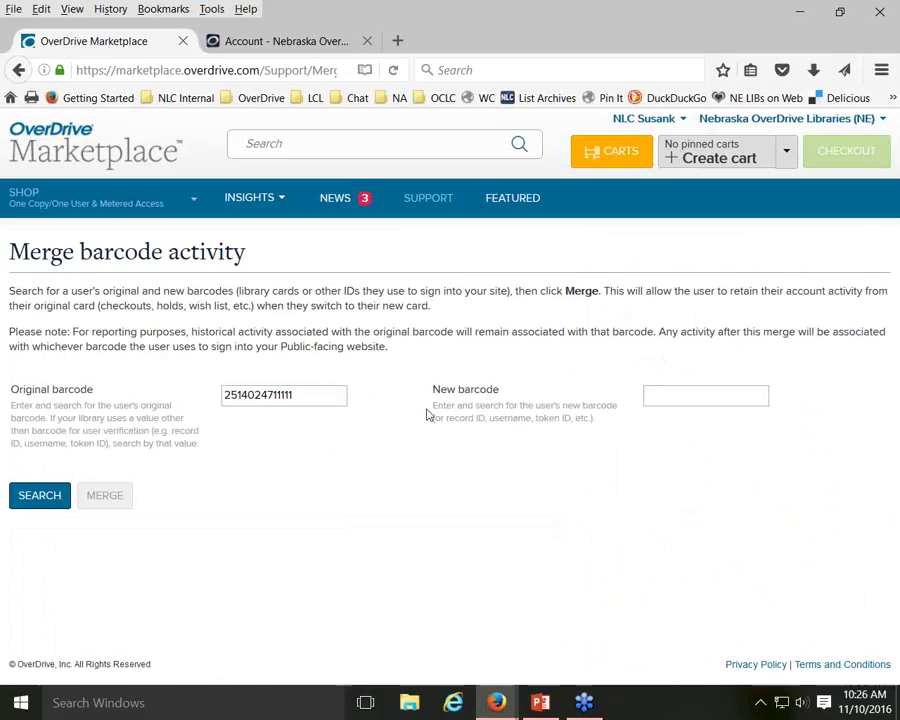
click(38, 500)
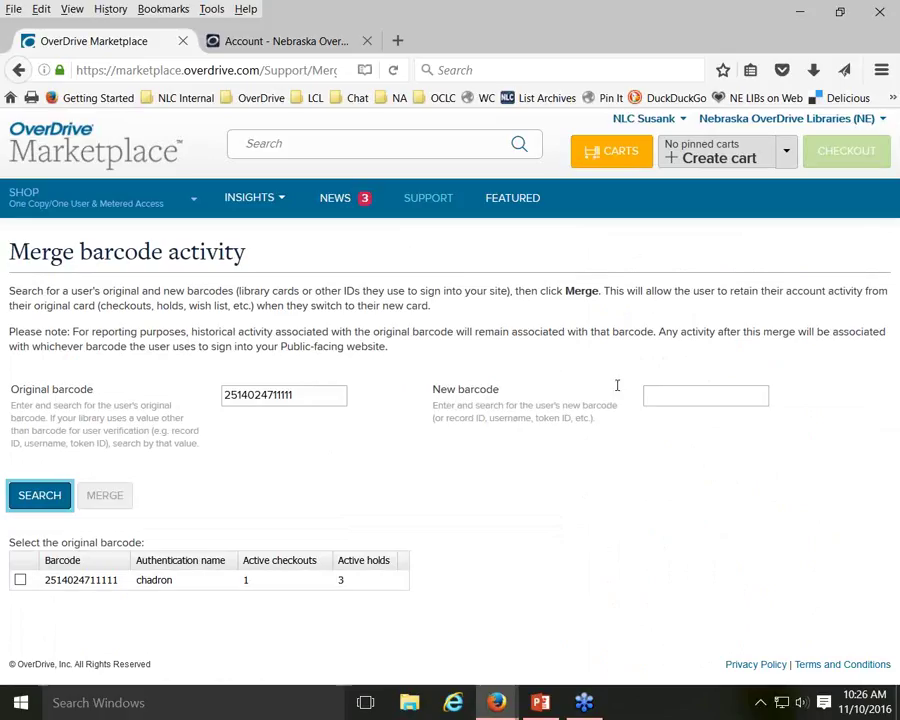
click(687, 396)
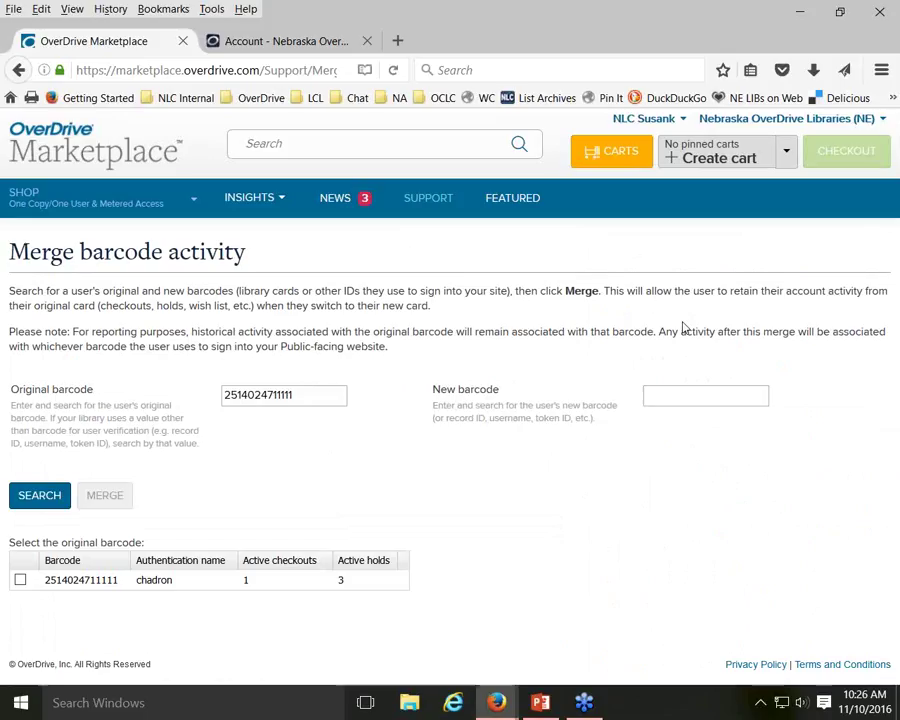
text(2514024712222)
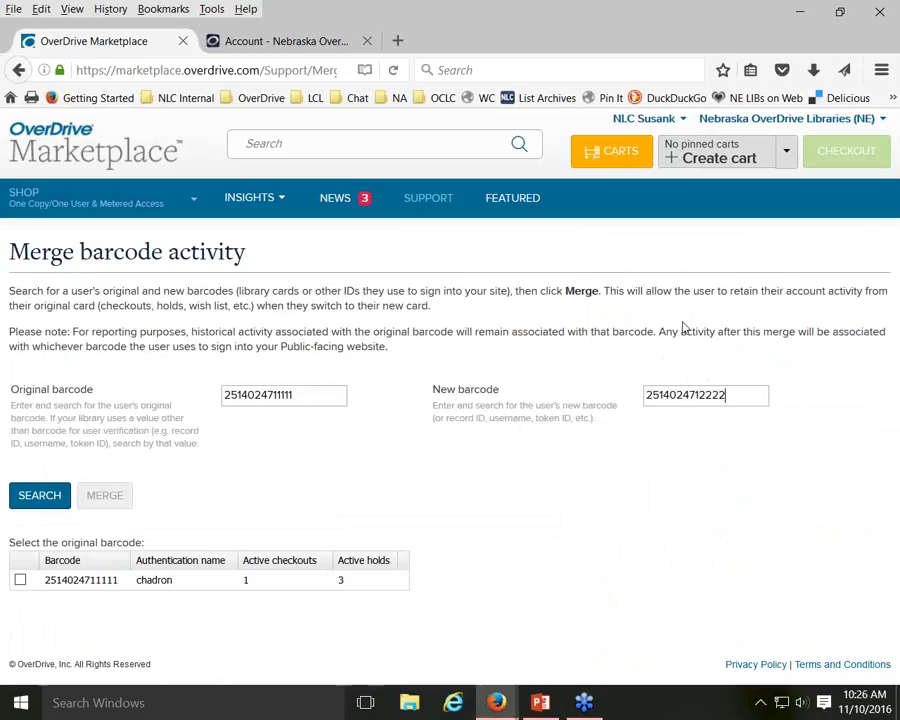
Search the new barcode (0 checkouts, 1 hold), then tick and untick both accounts without merging
key(Return)
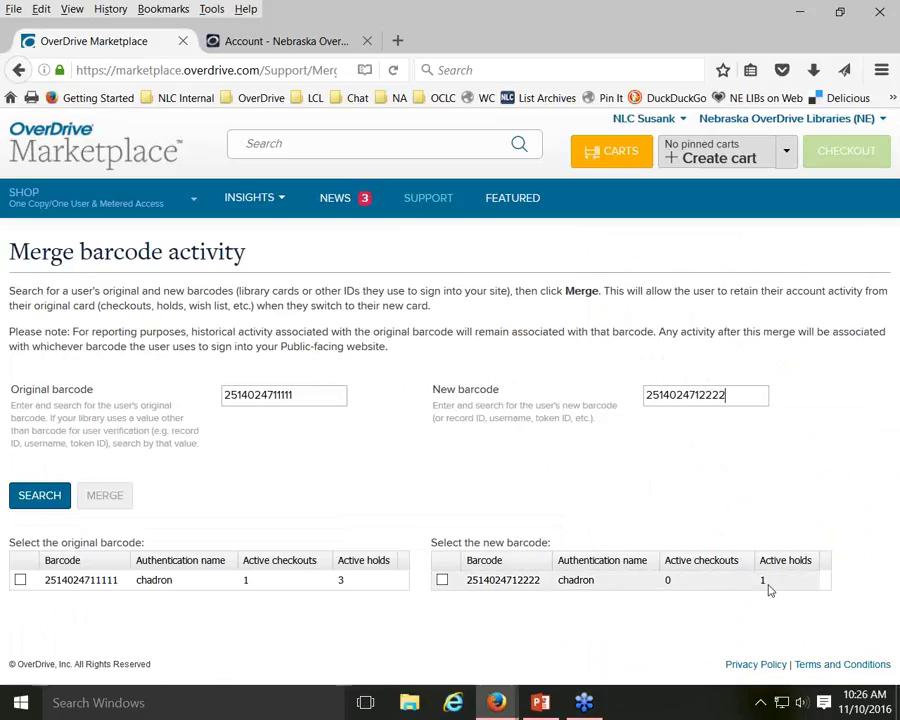
click(20, 580)
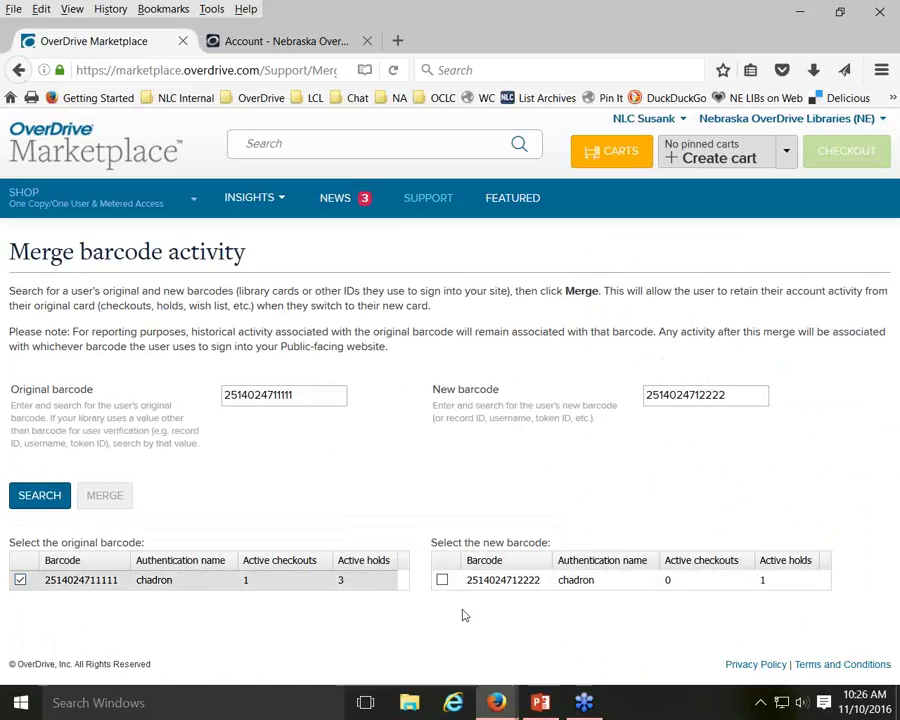
click(442, 580)
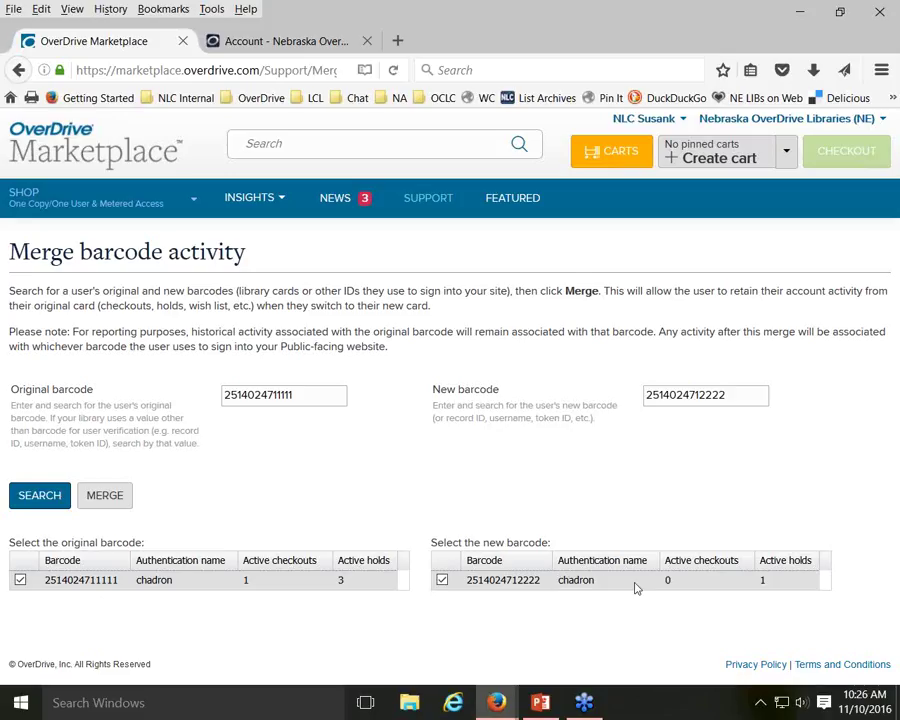
click(20, 580)
click(442, 580)
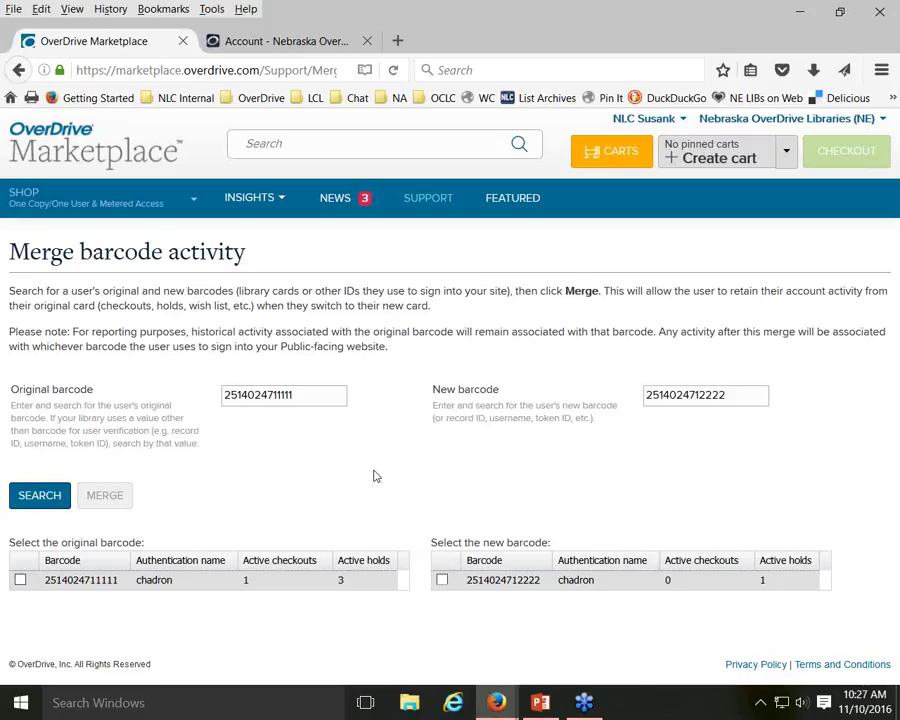
Return to the Support page listing the end-user tools
click(427, 201)
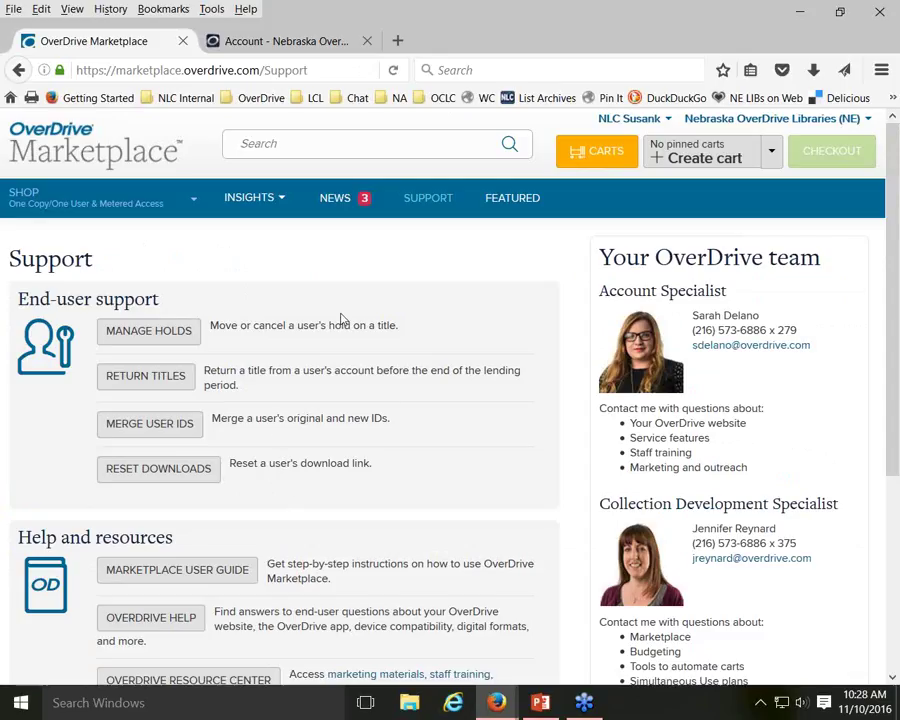
Try downloading The Help MP3 audiobook from the library account, hitting the fulfillment-limit (3) error
click(289, 43)
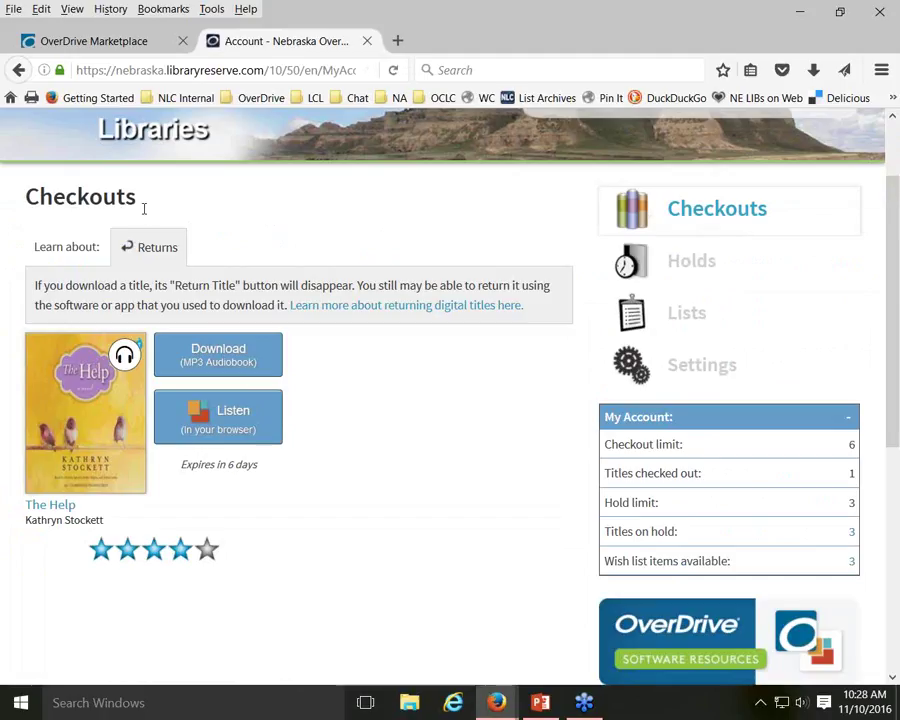
click(240, 357)
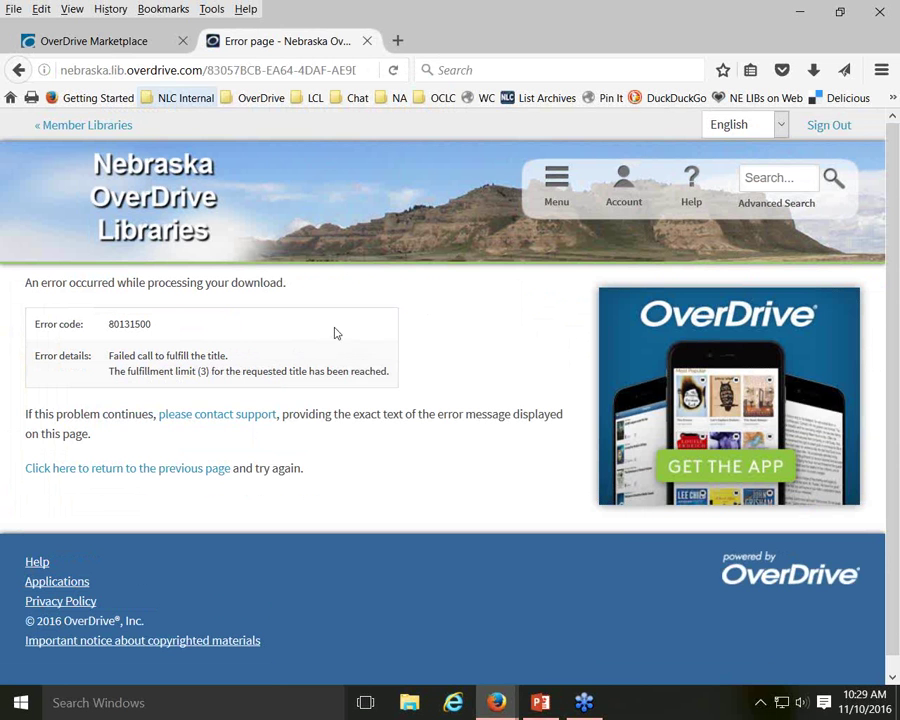
Run the Reset Downloads checkout search for the patron's barcode, listing The Help and Tricky Twenty-Two
click(125, 41)
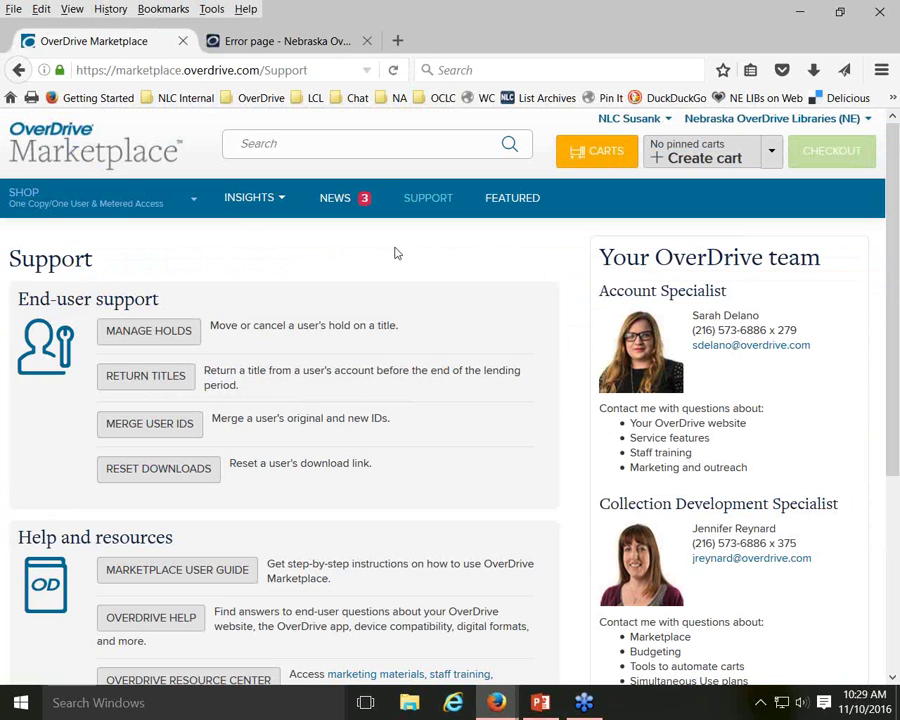
click(185, 470)
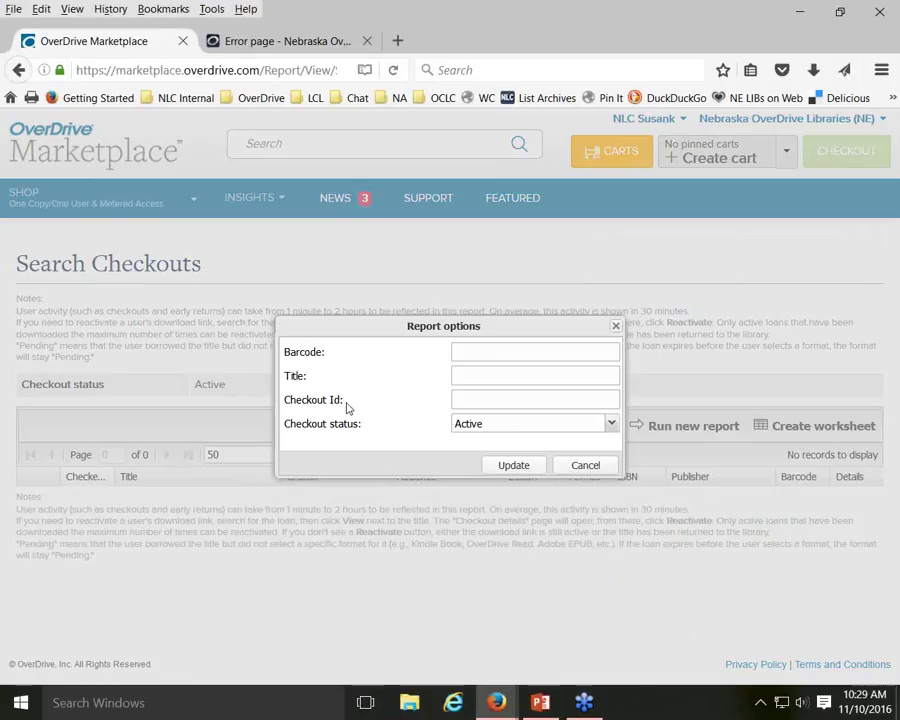
click(551, 354)
text(4)
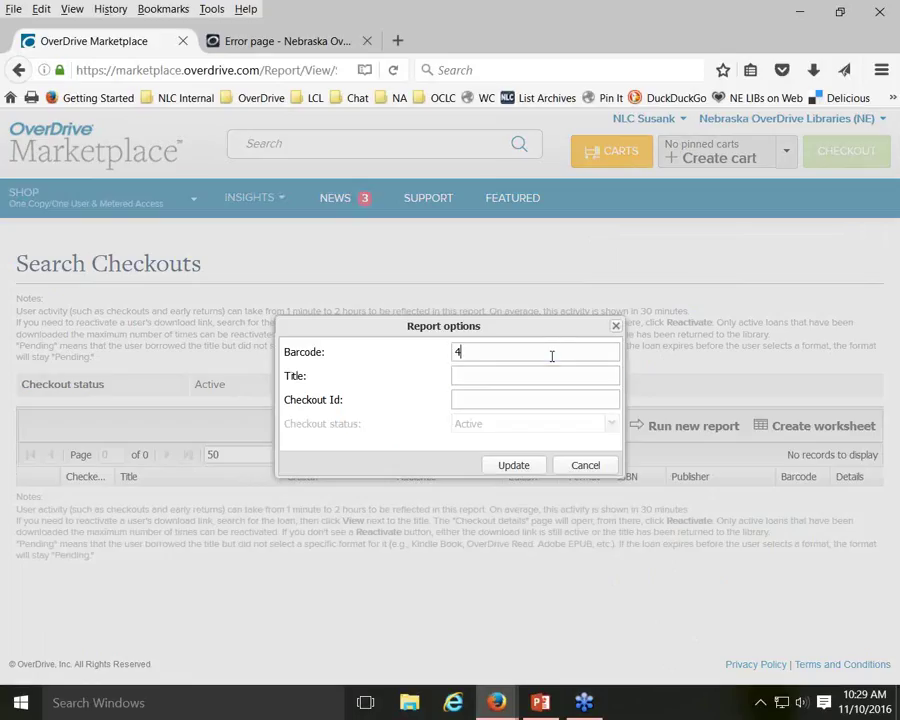
key(BackSpace)
text(2514024711111)
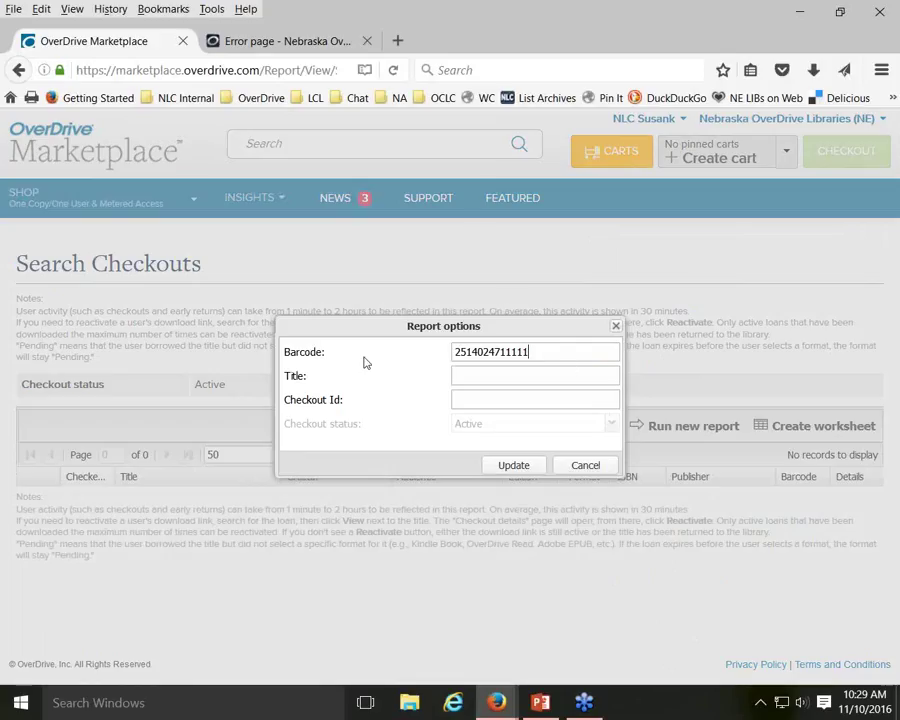
click(518, 467)
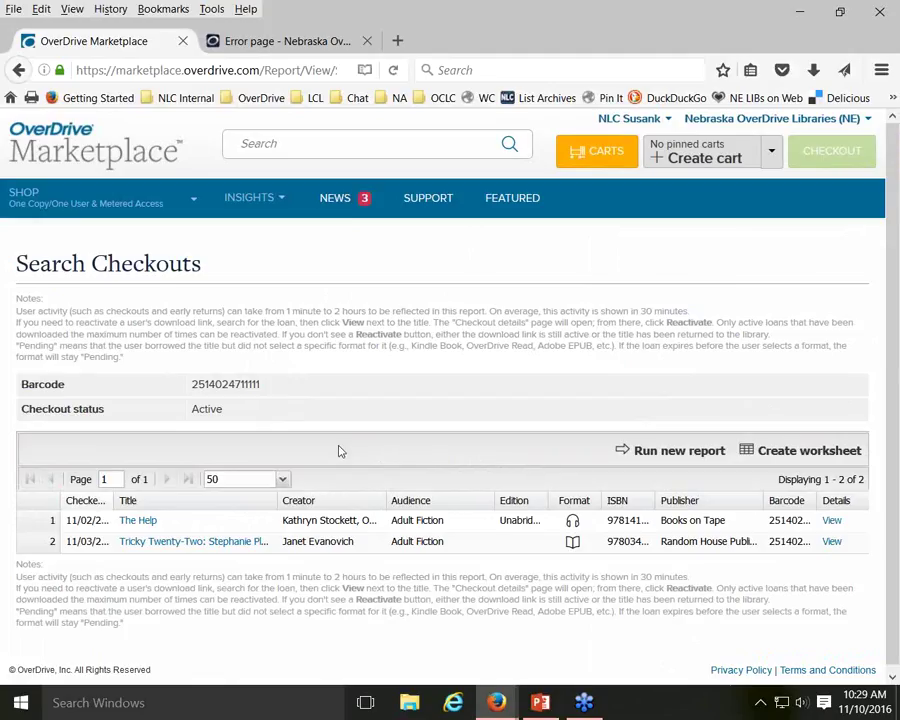
View The Help's checkout details, showing 0 downloads remaining
scroll(338, 451, down, 1)
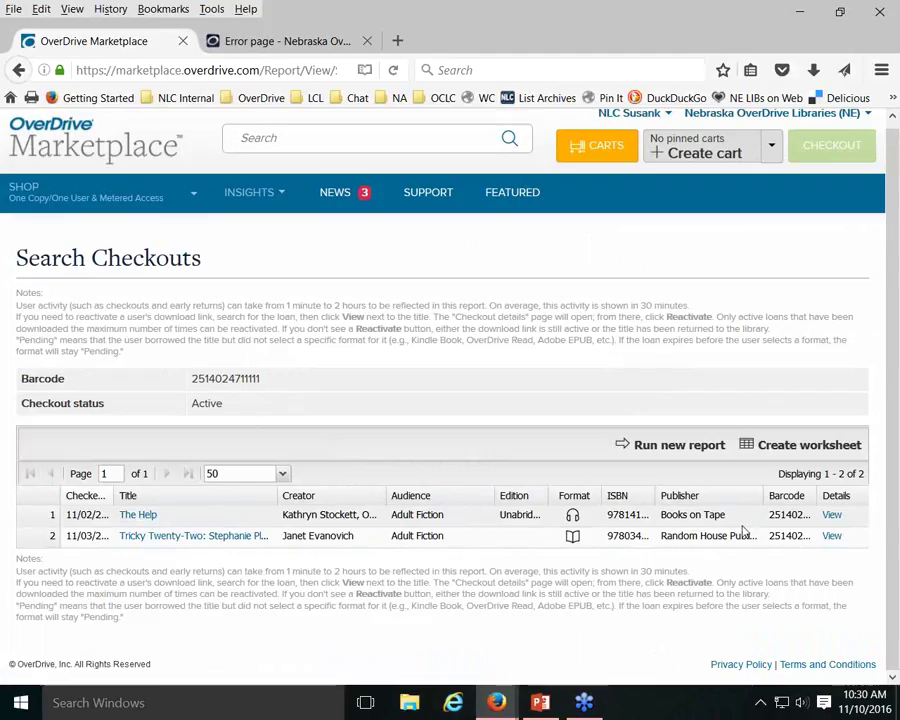
click(832, 516)
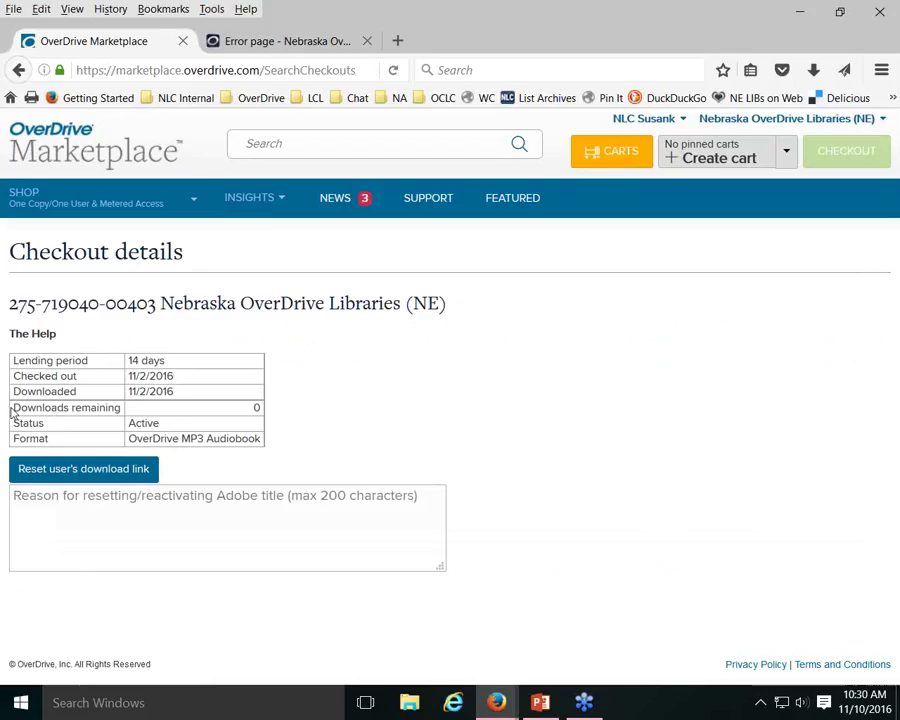
Reset the download link for The Help, restoring downloads remaining from 0 to 3
drag(16, 407, 257, 407)
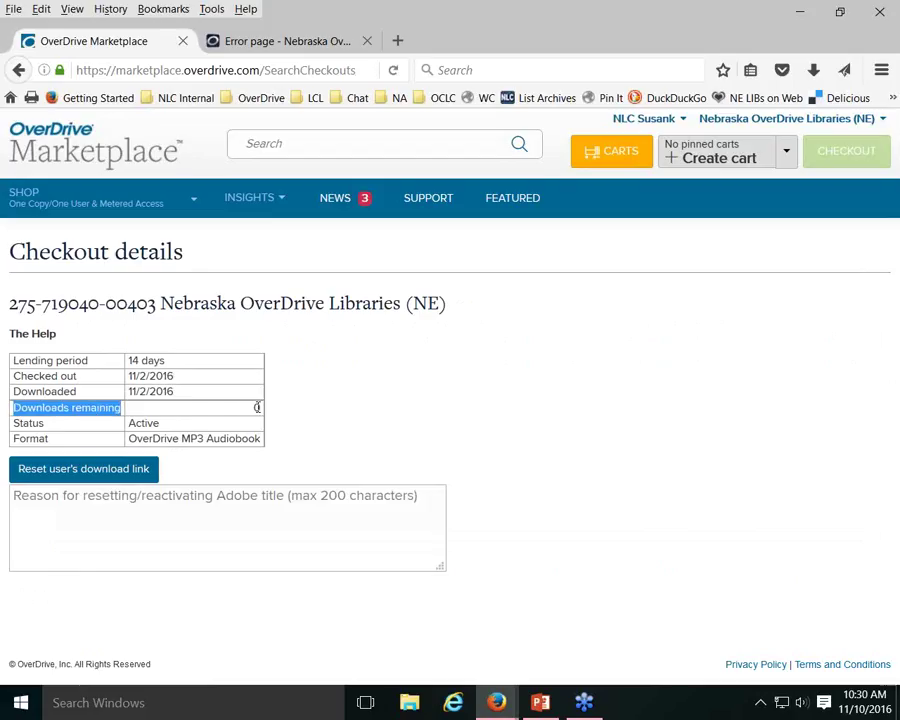
click(309, 414)
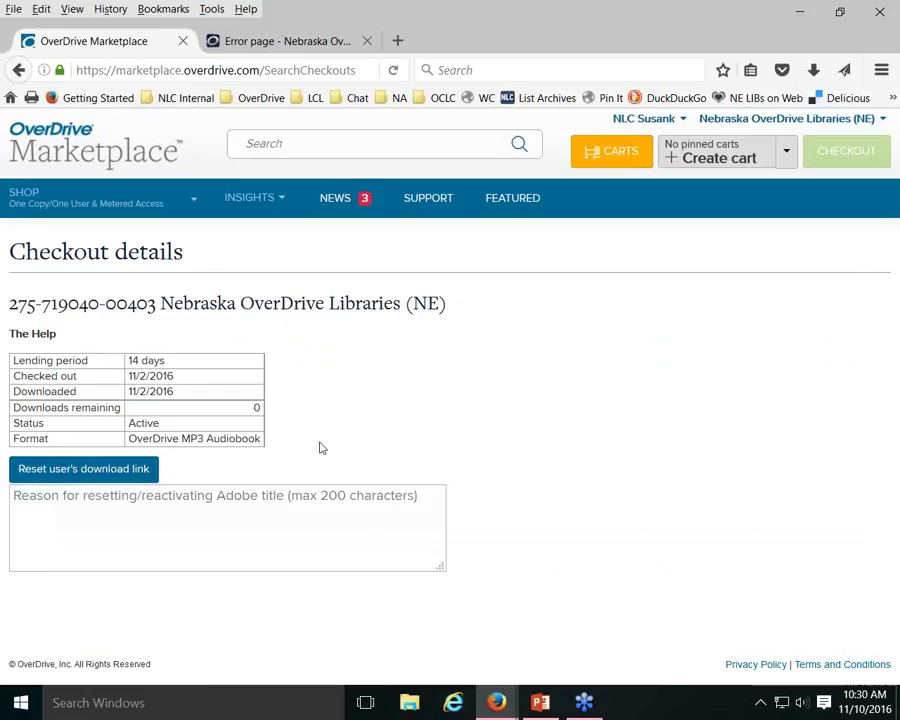
click(85, 475)
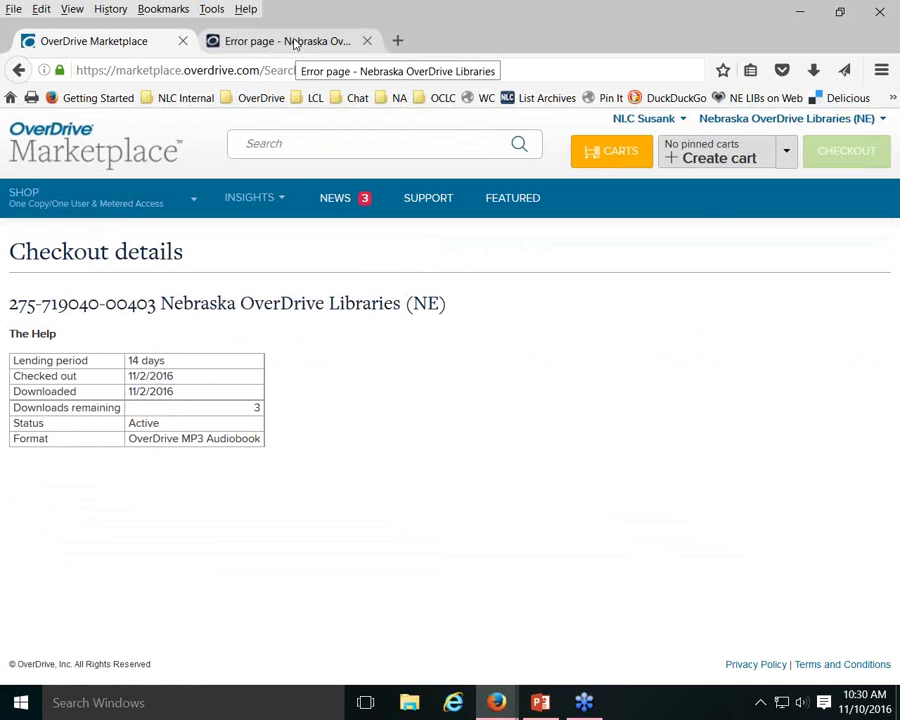
Re-download The Help on the library site to confirm the Help-55047.odm file is offered, then return to Marketplace
click(292, 46)
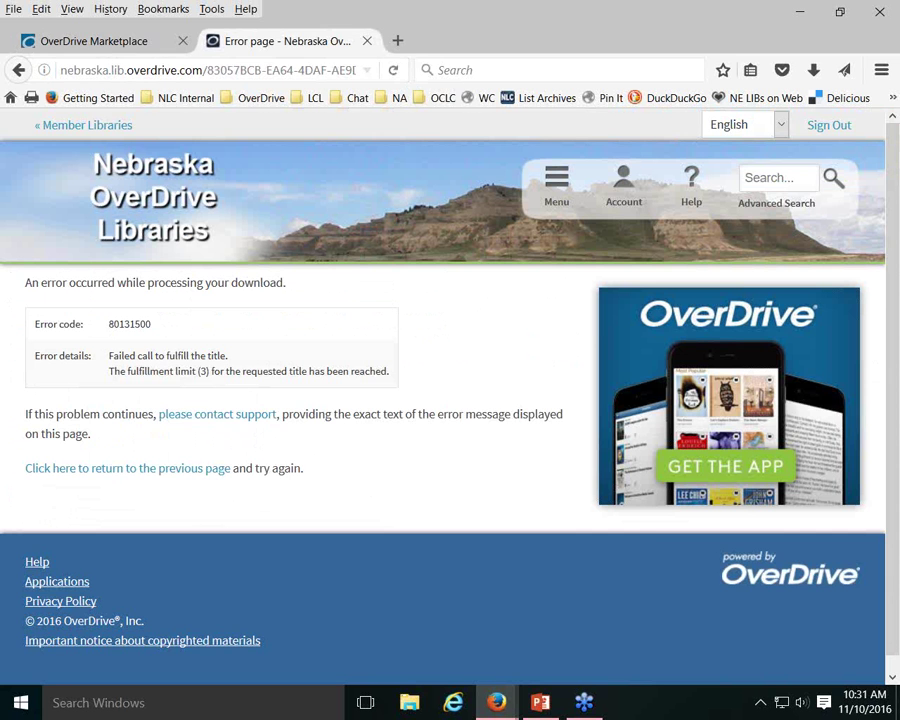
click(18, 70)
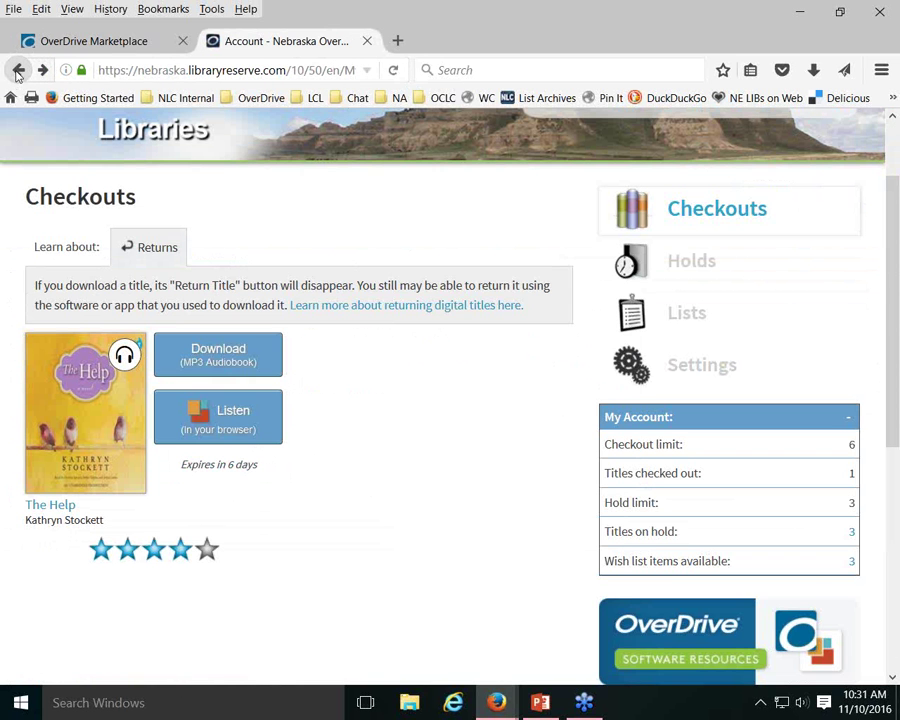
click(225, 358)
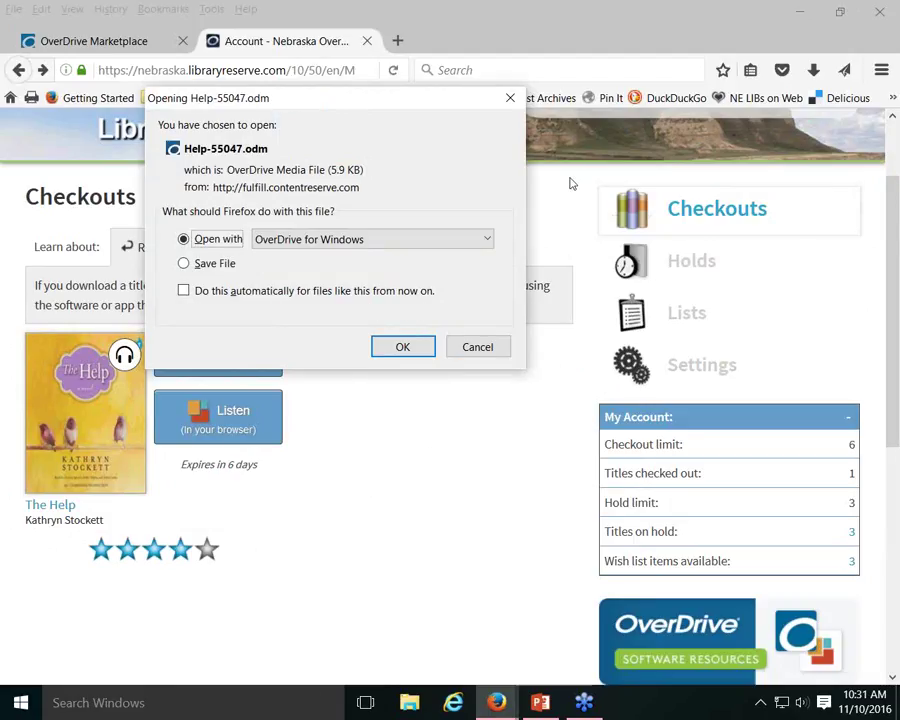
click(512, 98)
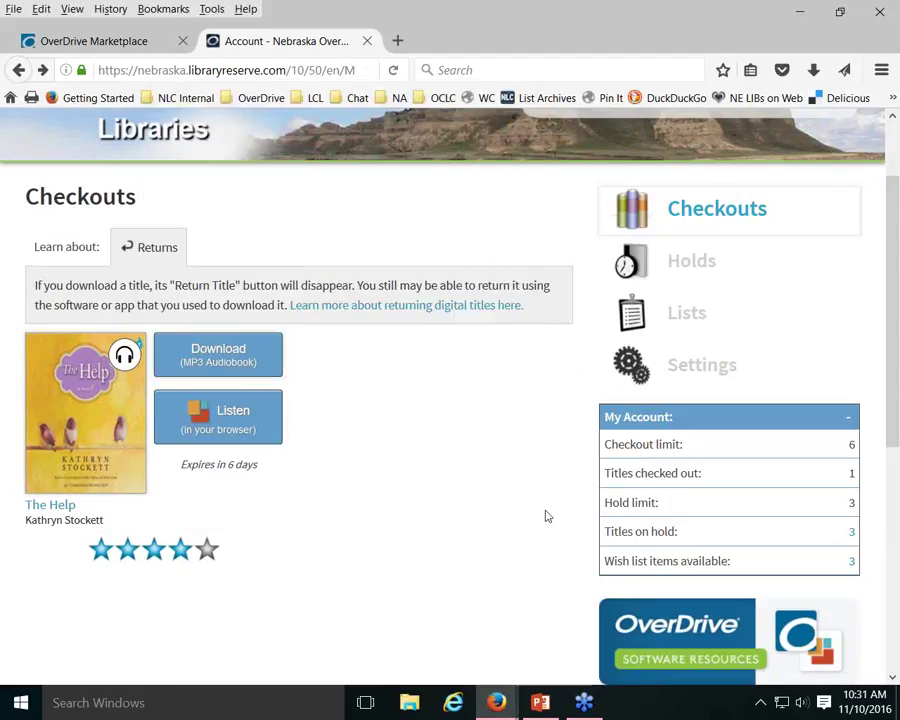
click(65, 43)
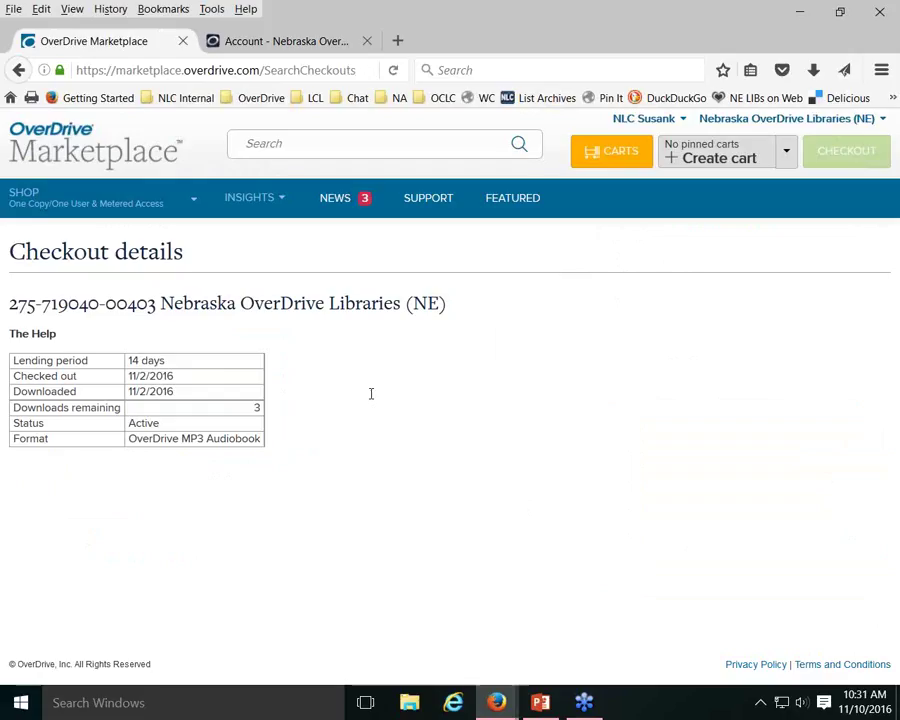
From the Support page's Contact us section, open the Technical Support case form
click(430, 203)
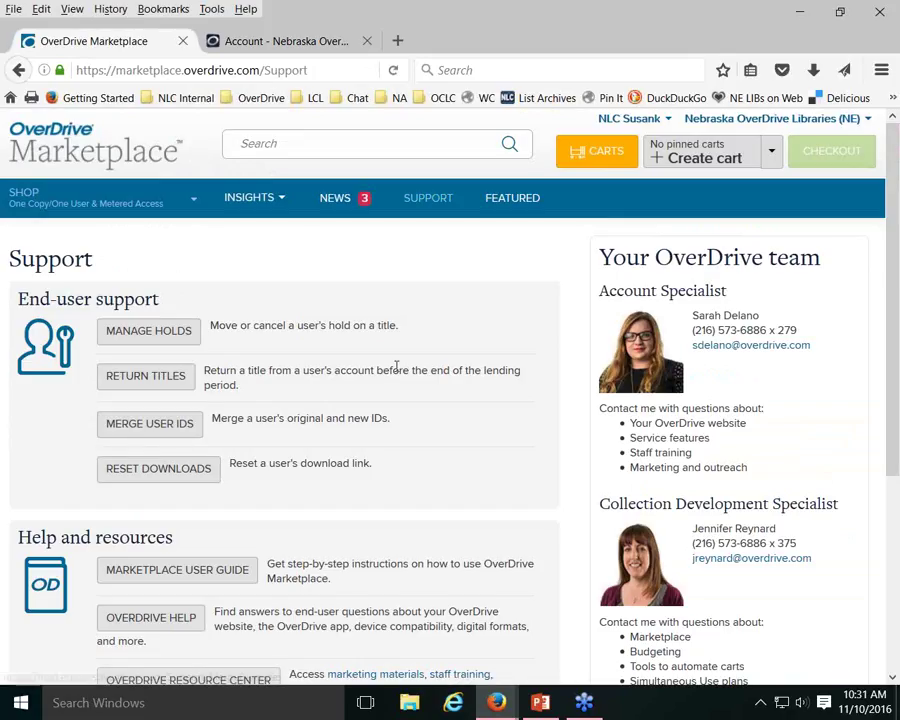
scroll(395, 366, down, 1)
scroll(396, 366, down, 2)
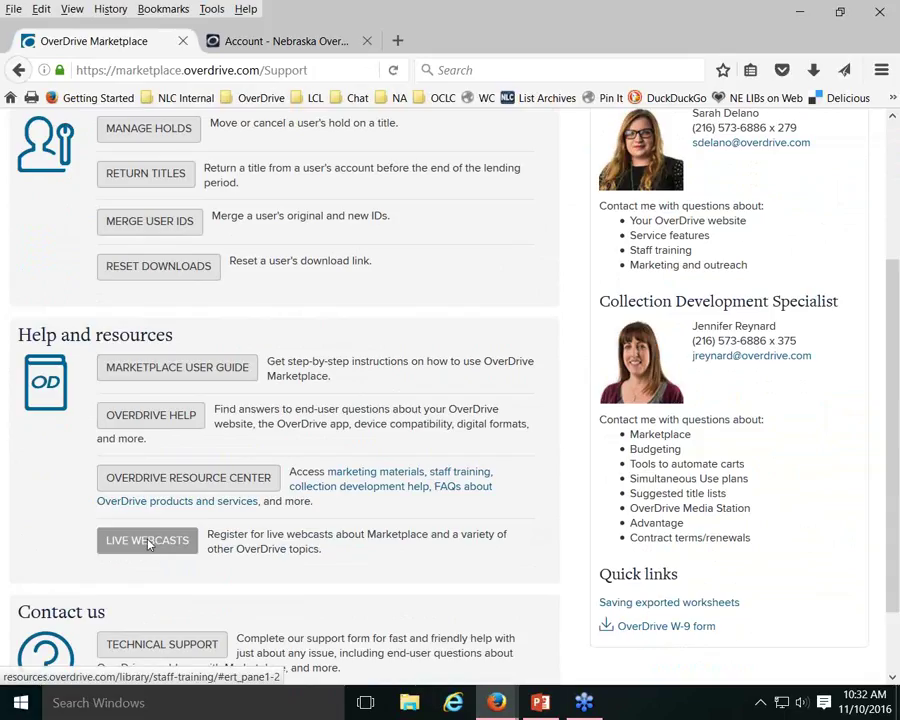
scroll(30, 472, down, 2)
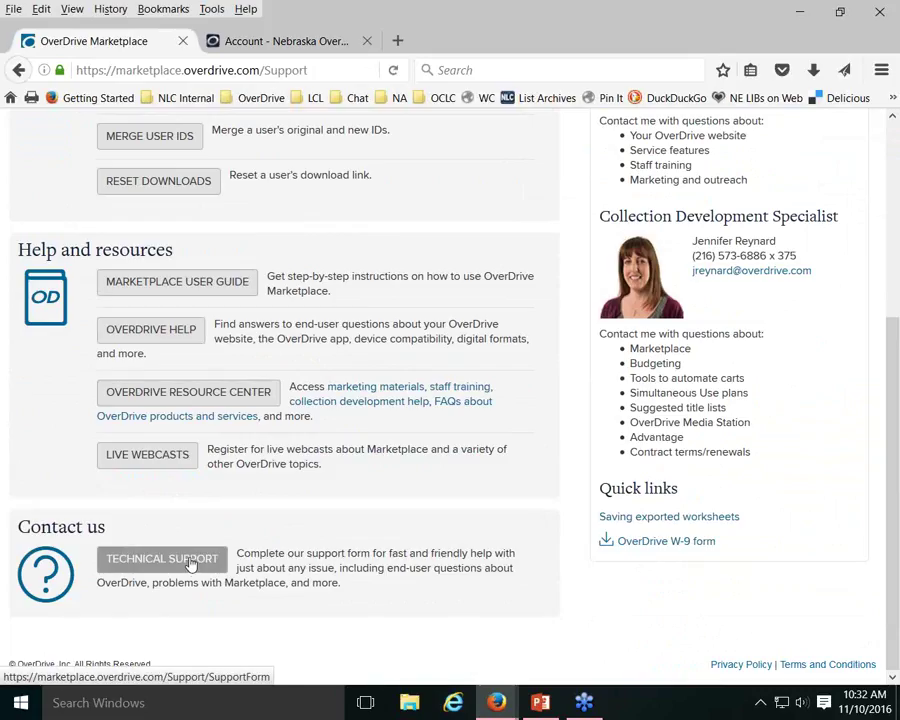
click(192, 561)
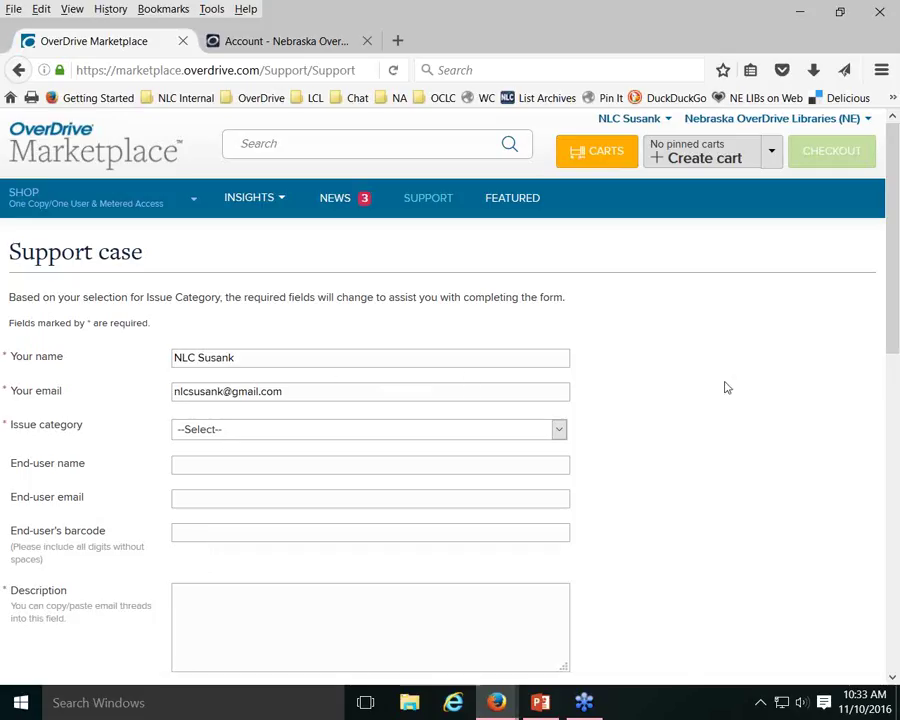
Choose Download - Mobile App to Device as the issue category and review the resulting fields
scroll(725, 386, down, 2)
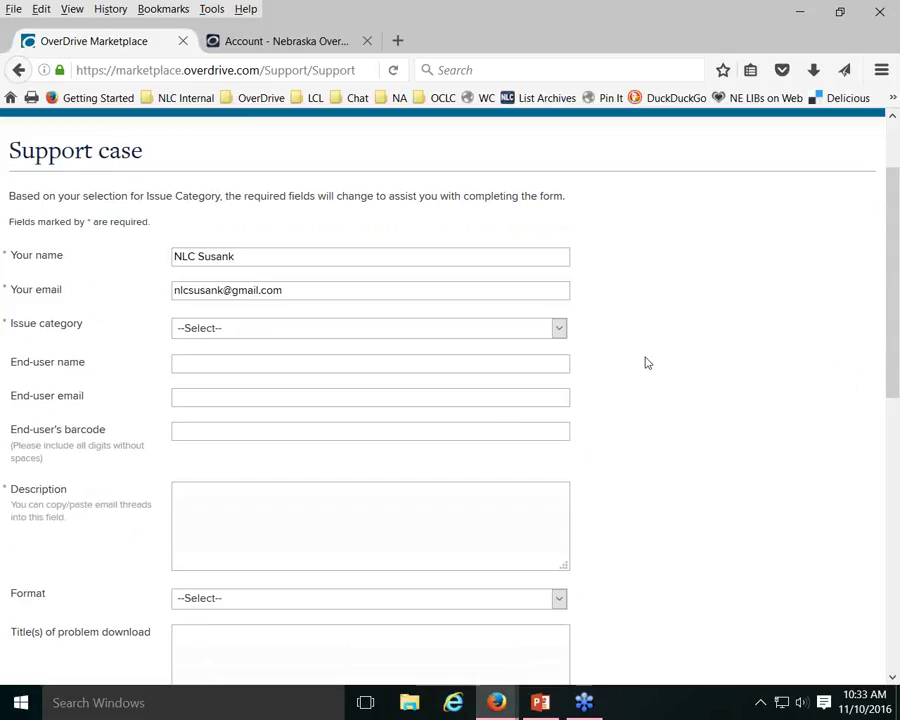
click(366, 336)
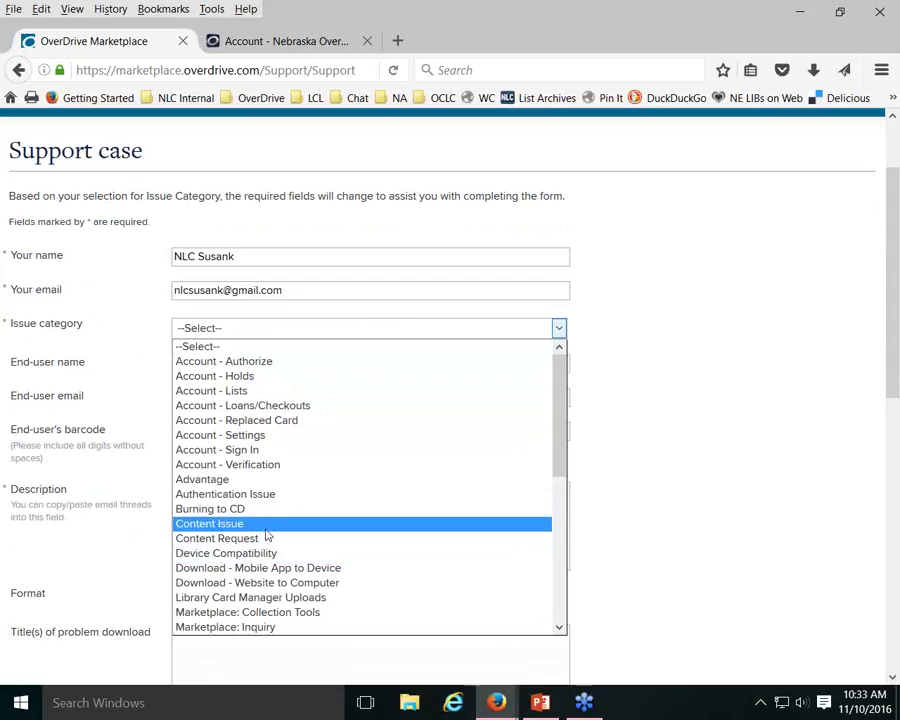
scroll(254, 505, down, 1)
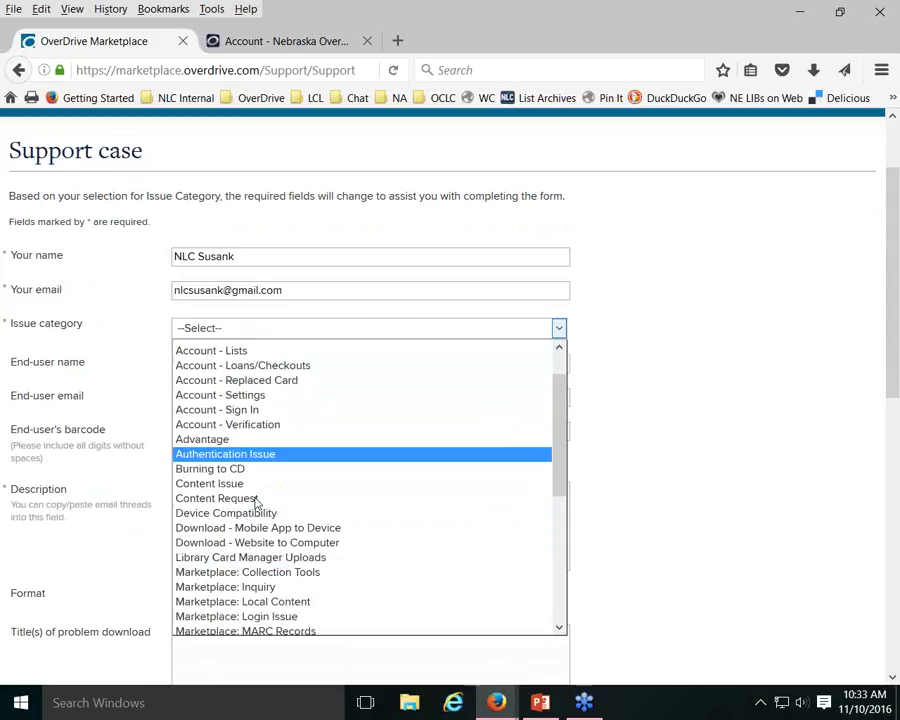
click(332, 524)
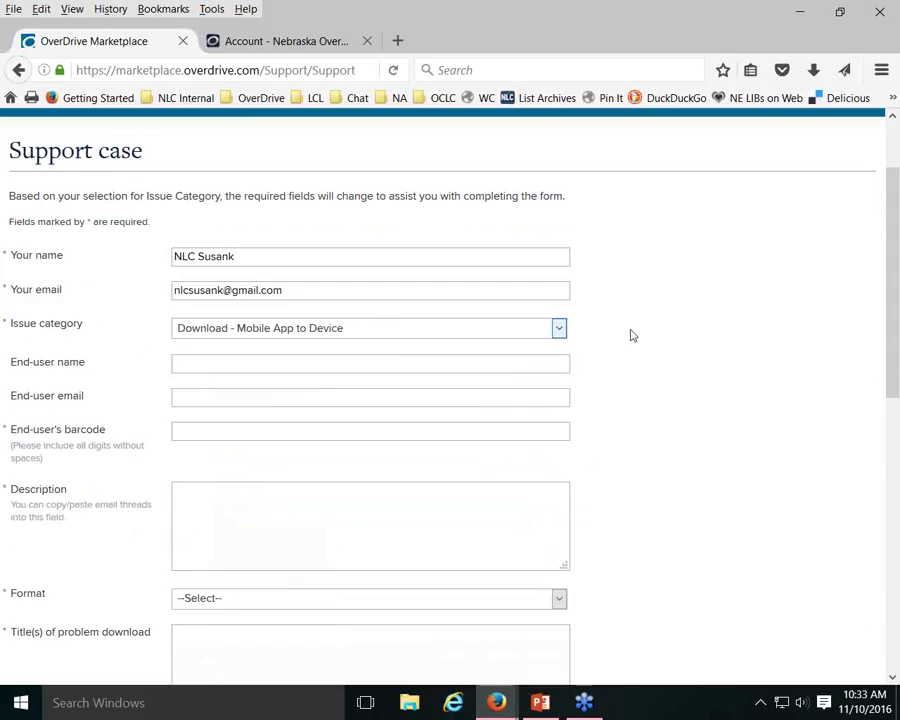
scroll(103, 312, down, 2)
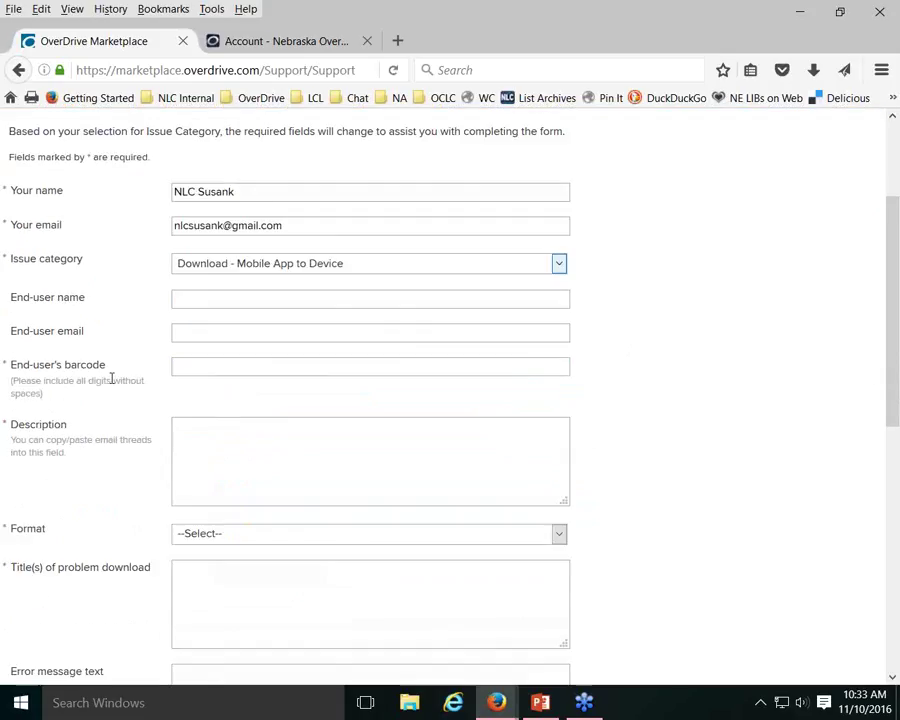
scroll(153, 440, down, 2)
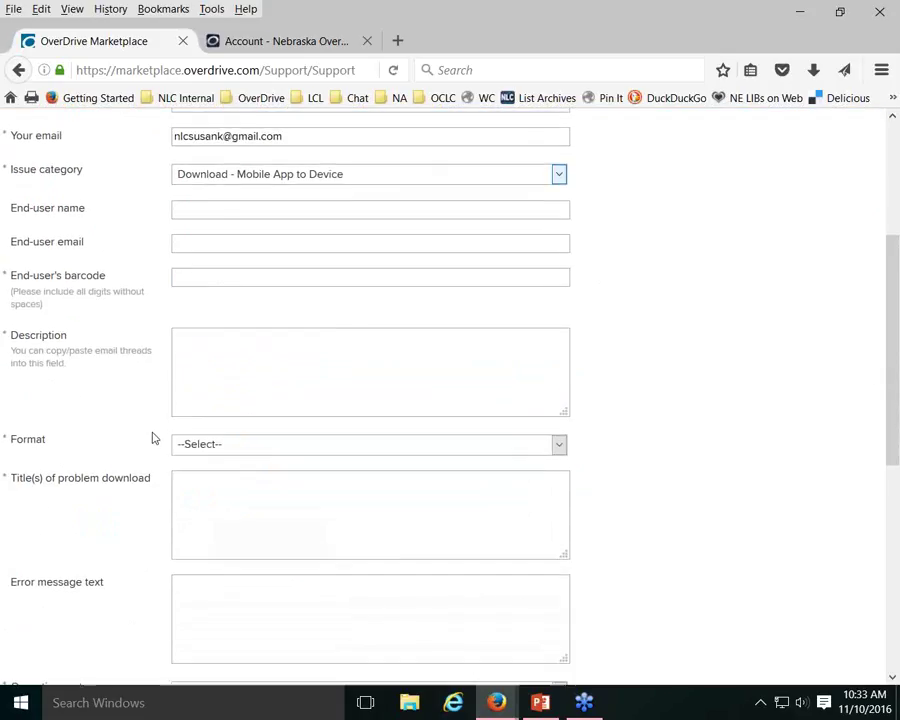
scroll(153, 437, down, 8)
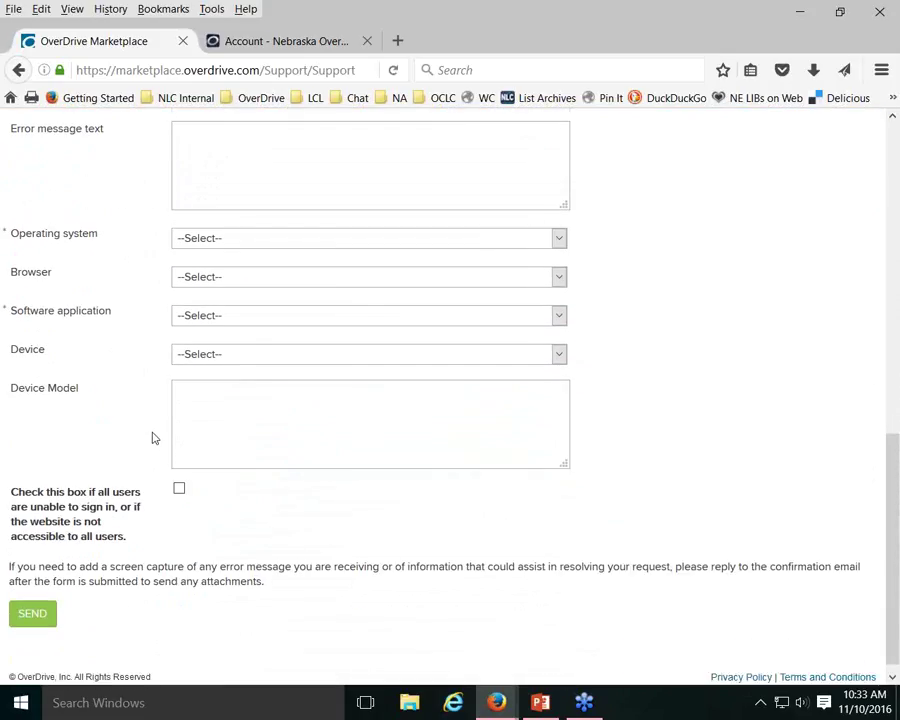
scroll(153, 437, up, 5)
scroll(153, 437, up, 7)
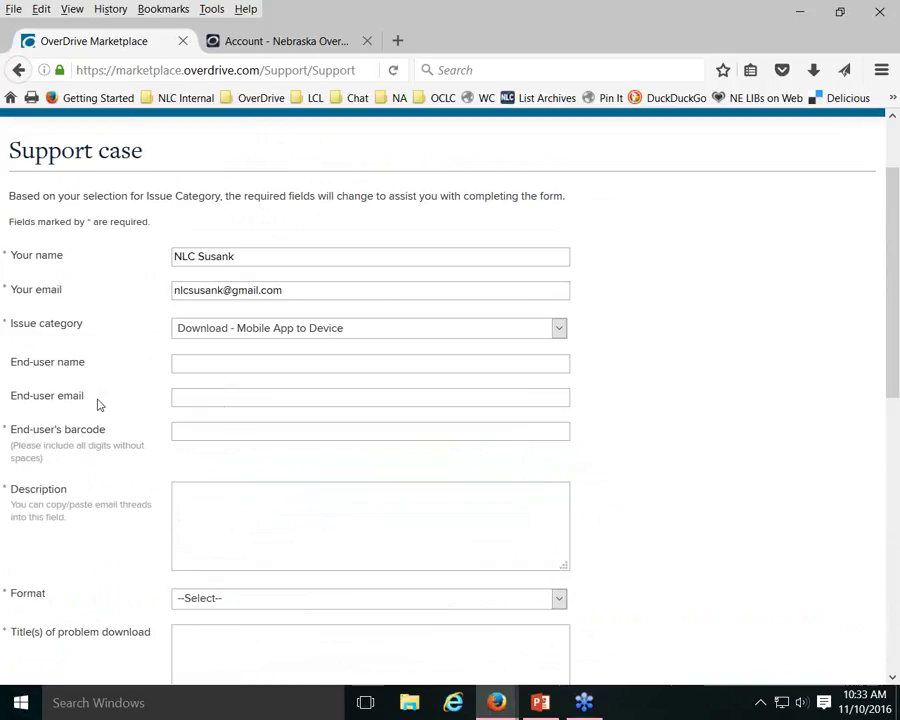
scroll(96, 402, down, 2)
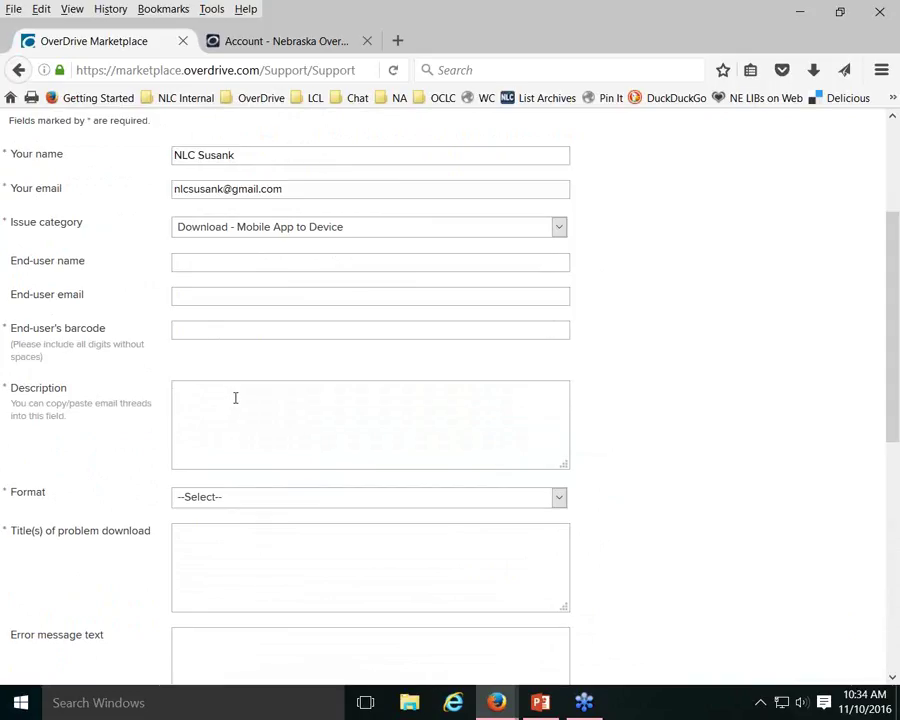
scroll(236, 398, down, 2)
click(205, 404)
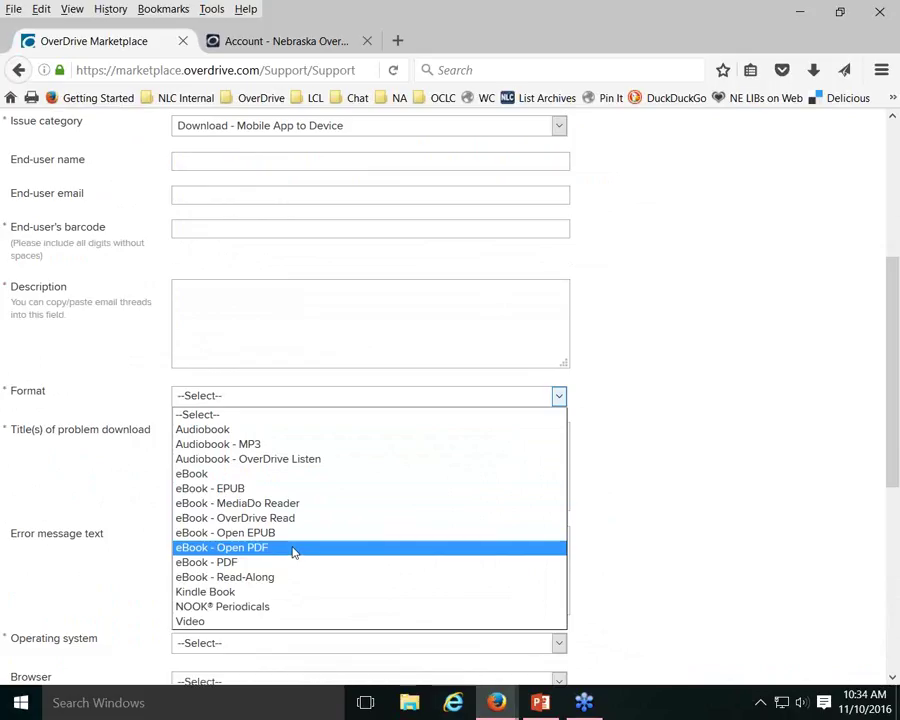
click(598, 451)
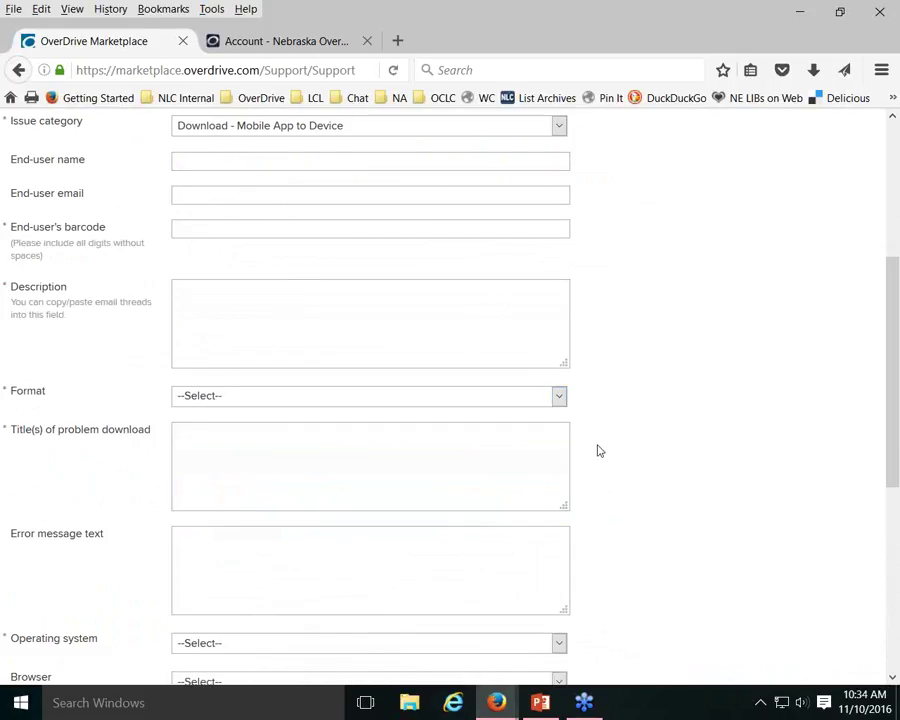
scroll(596, 450, down, 2)
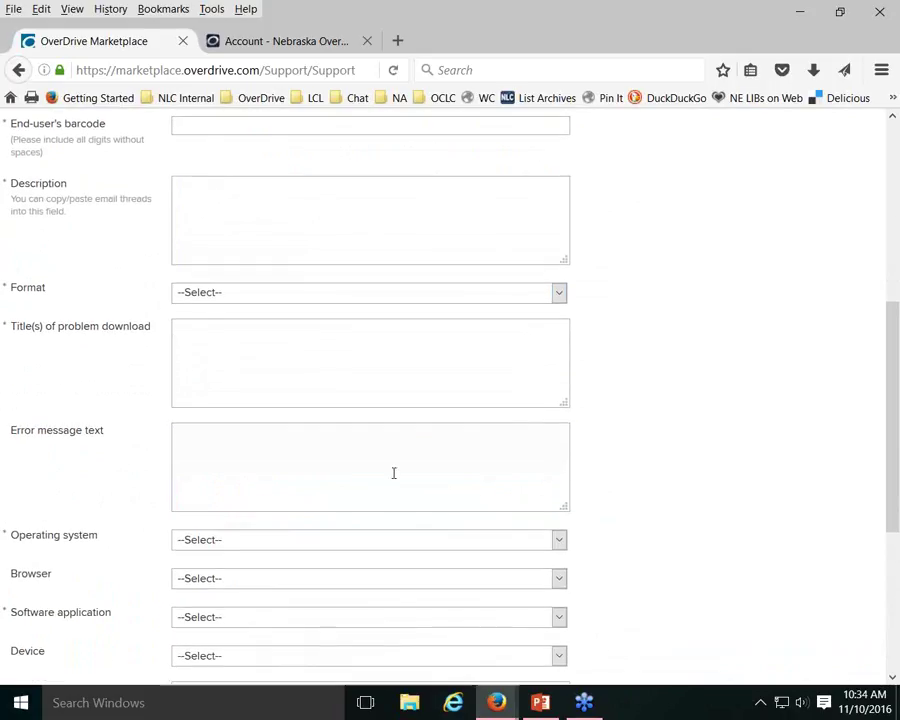
scroll(393, 473, down, 2)
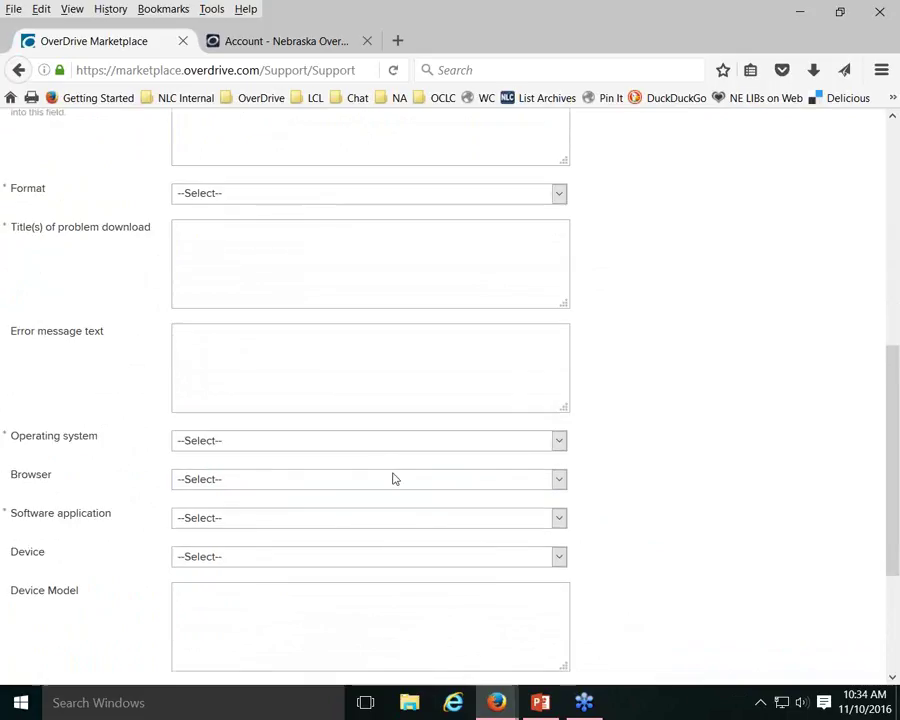
click(310, 447)
click(310, 447)
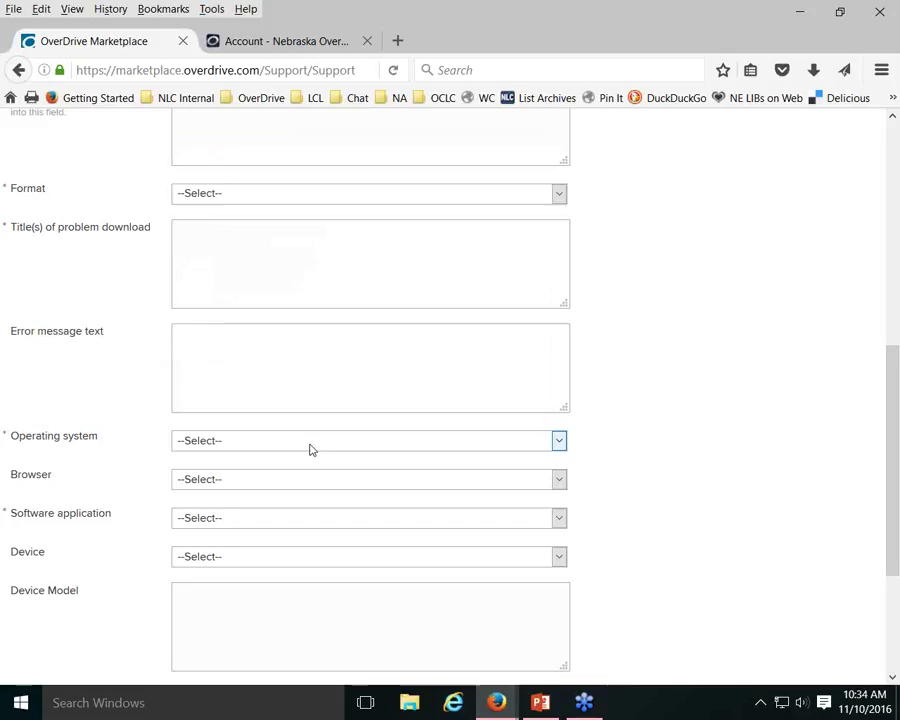
click(244, 519)
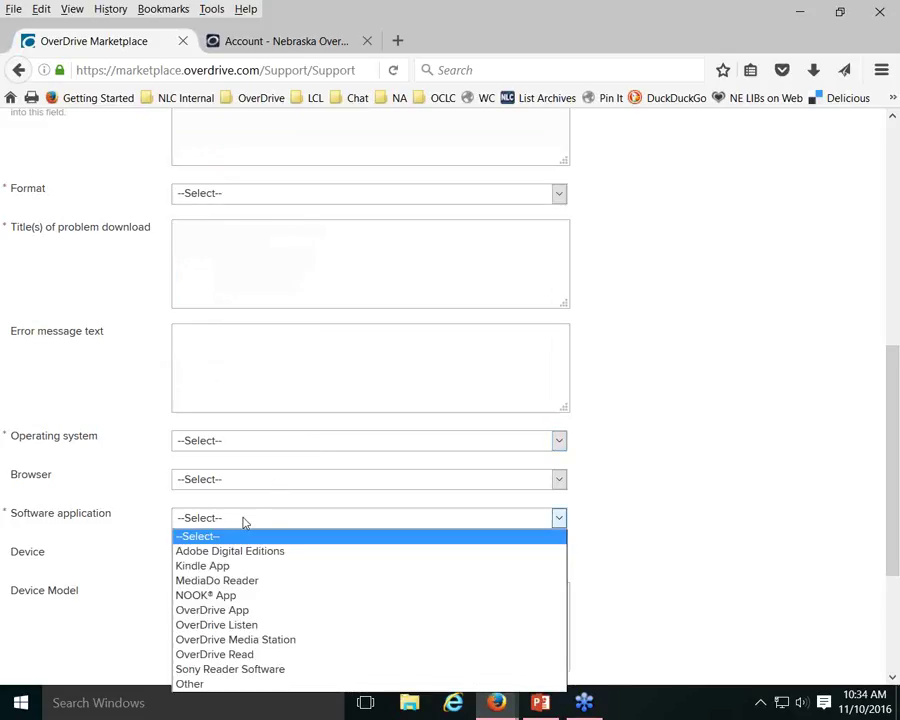
click(682, 460)
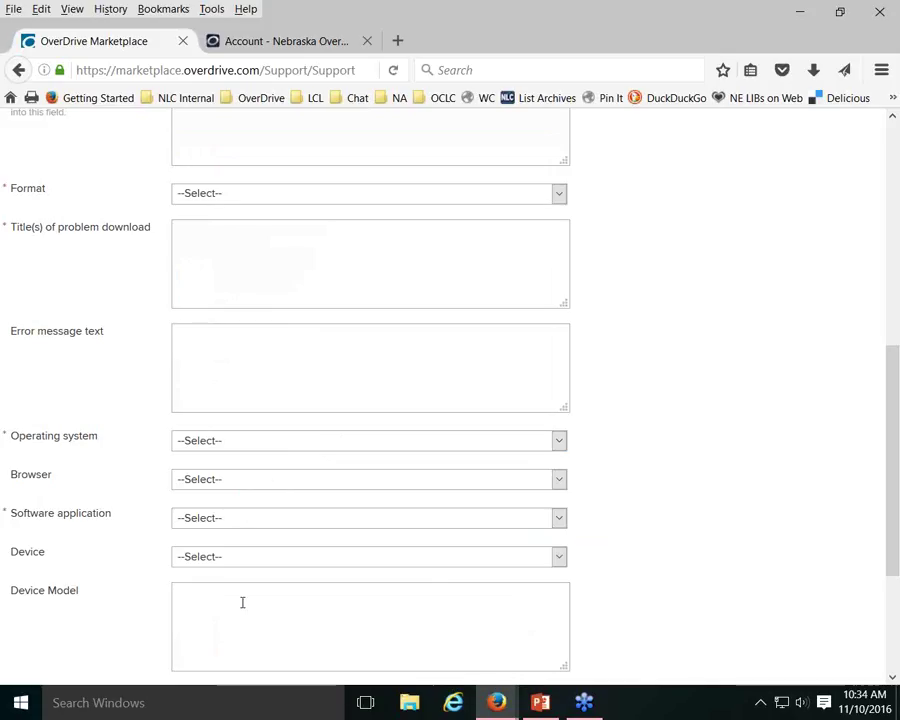
click(228, 562)
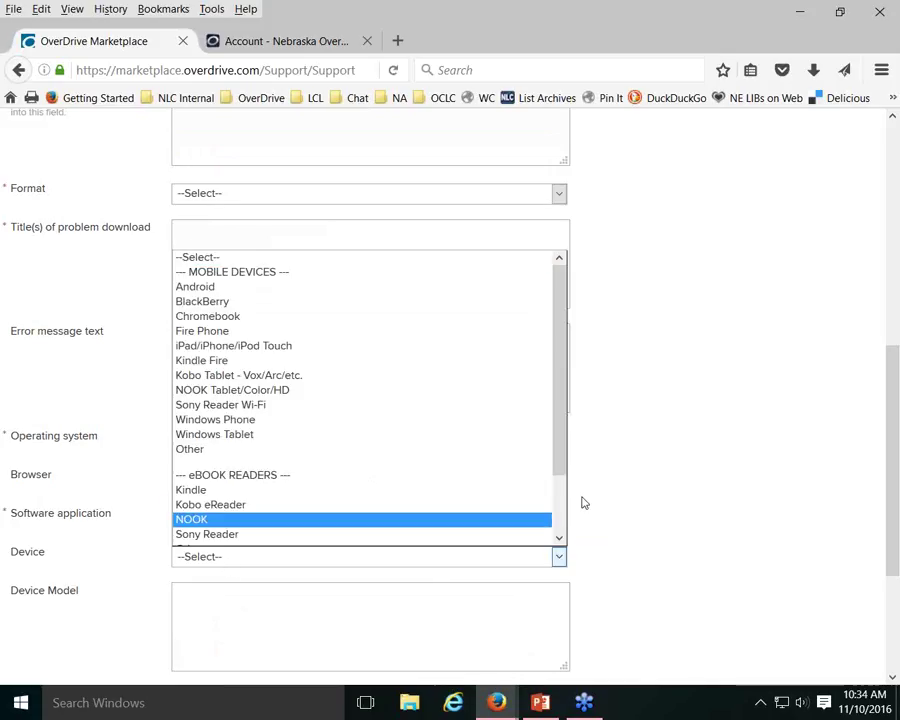
click(660, 460)
scroll(660, 460, down, 3)
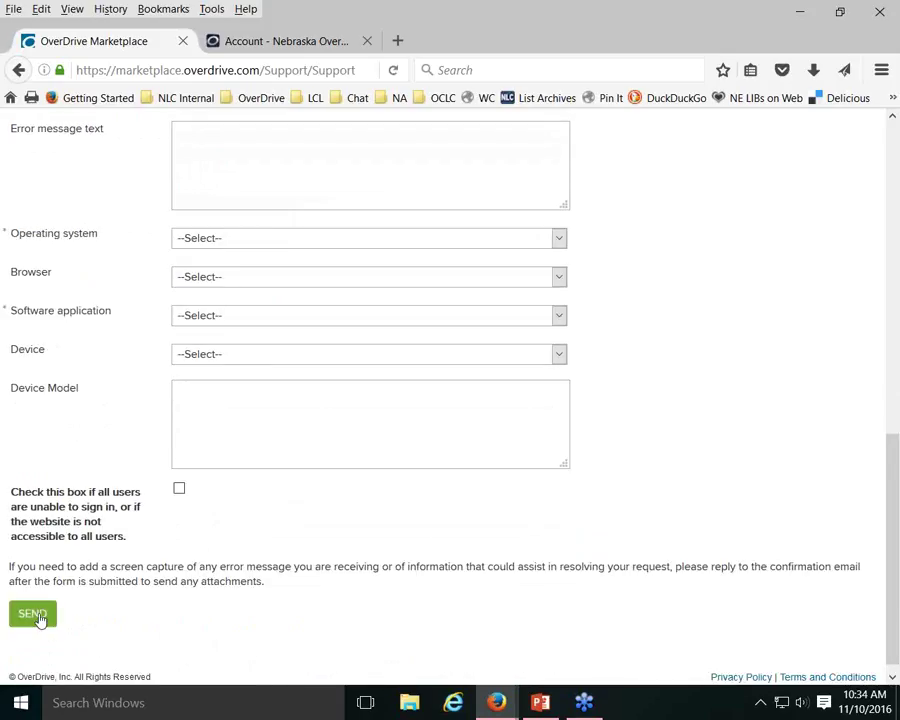
scroll(724, 410, up, 7)
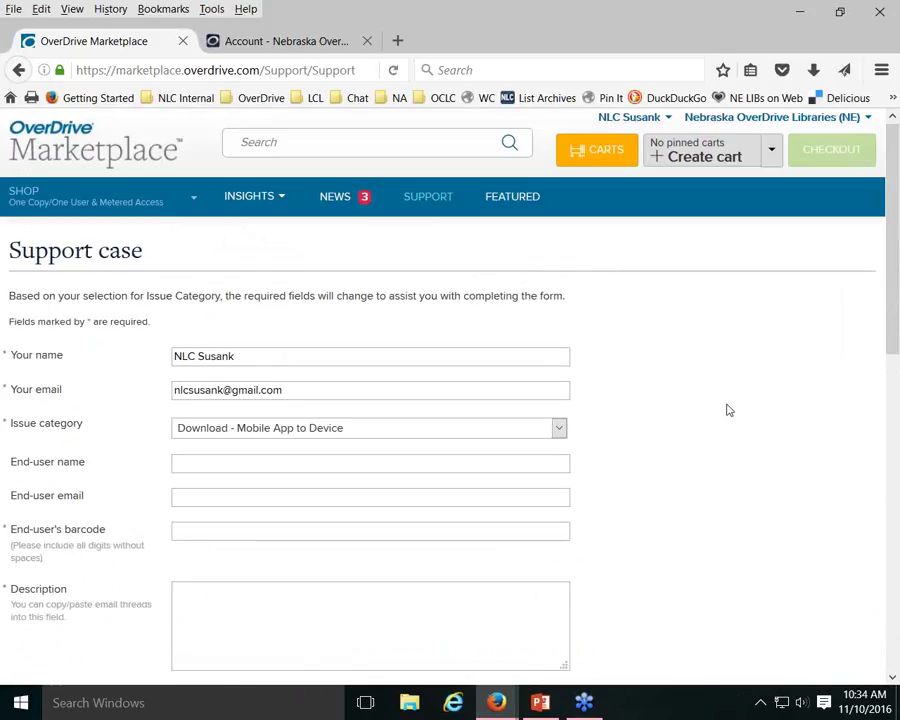
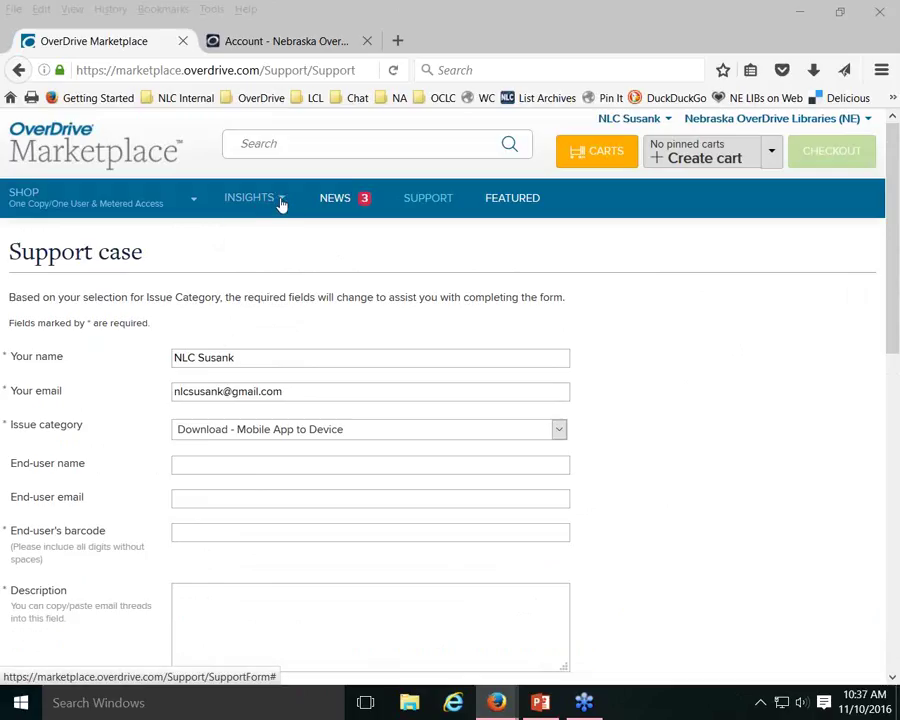
Open the Insights dashboard showing 8,484 active holds and 13,653 active checkouts
click(281, 203)
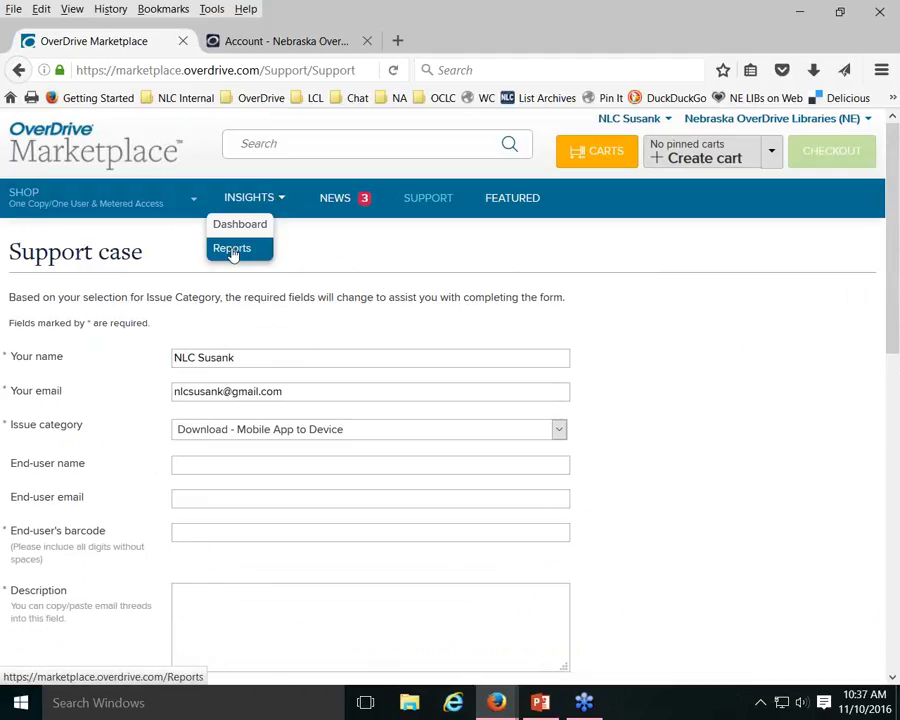
click(250, 228)
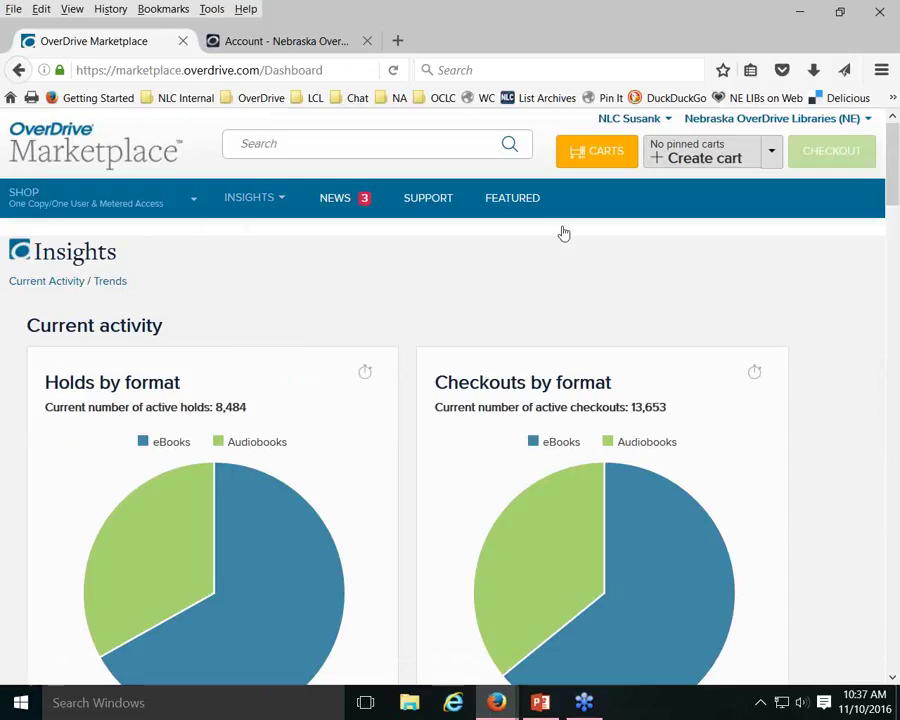
scroll(330, 240, down, 2)
scroll(297, 184, down, 2)
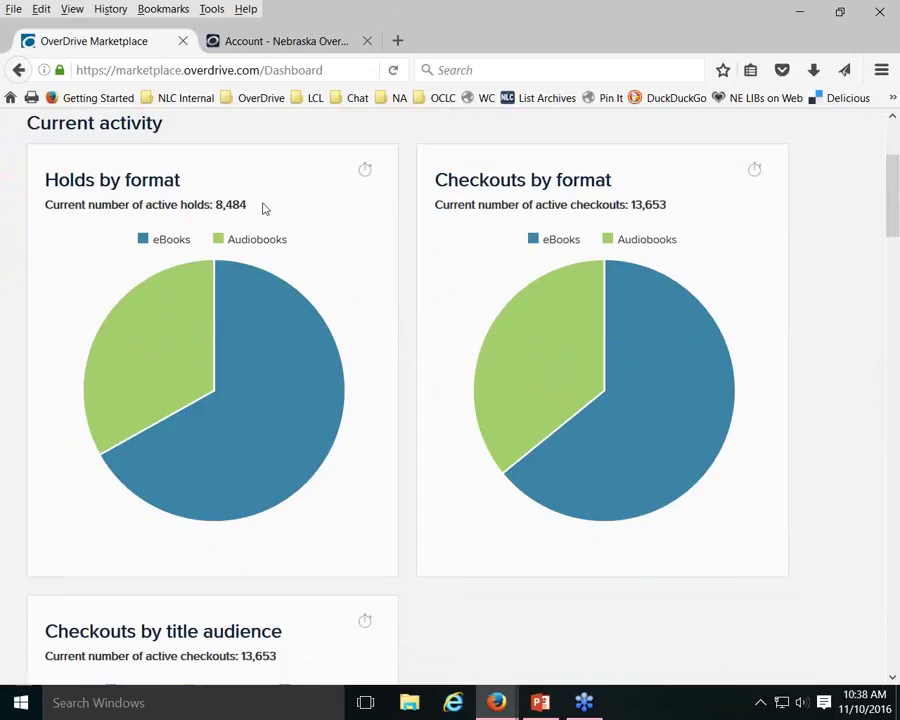
mouse_move(281, 350)
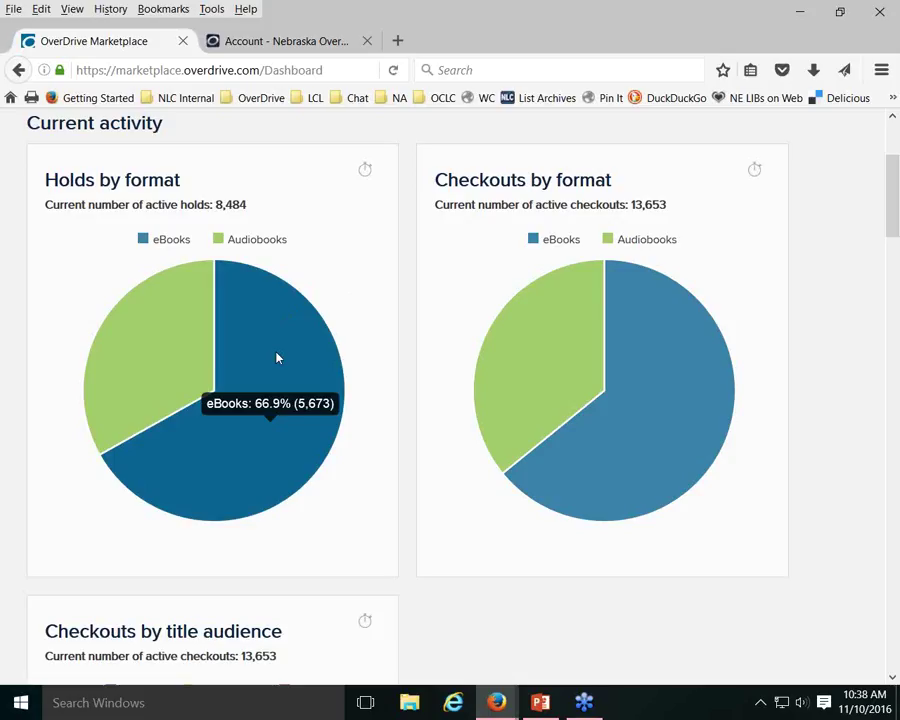
mouse_move(169, 360)
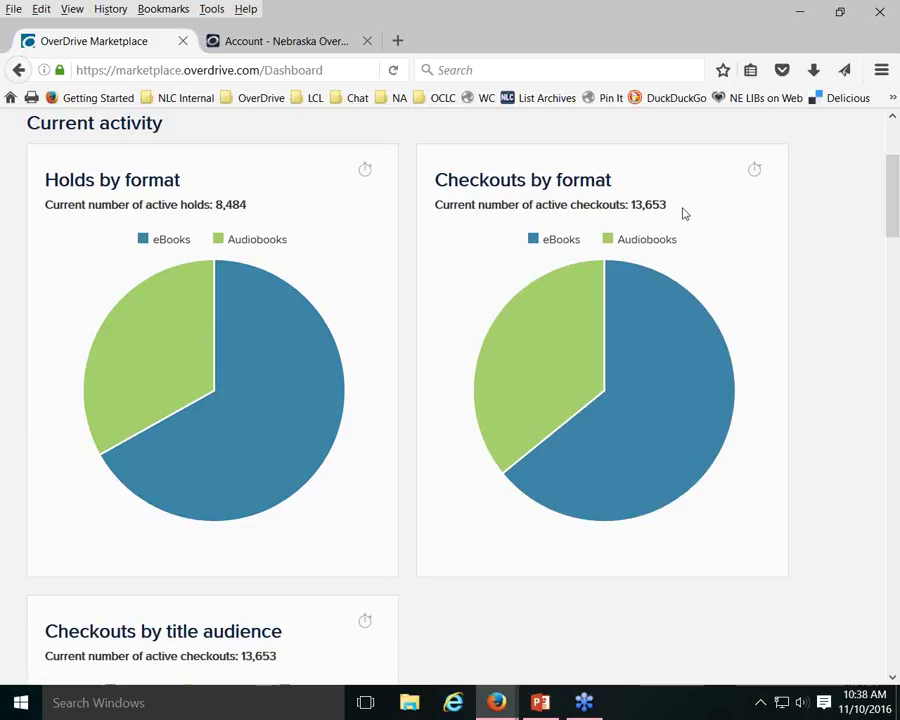
mouse_move(625, 390)
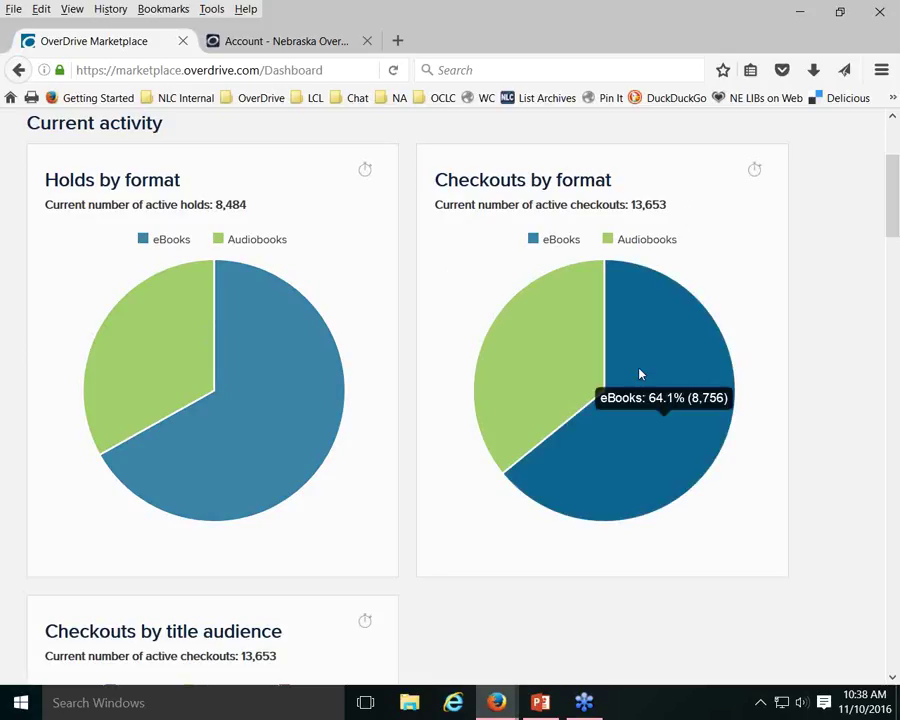
mouse_move(543, 382)
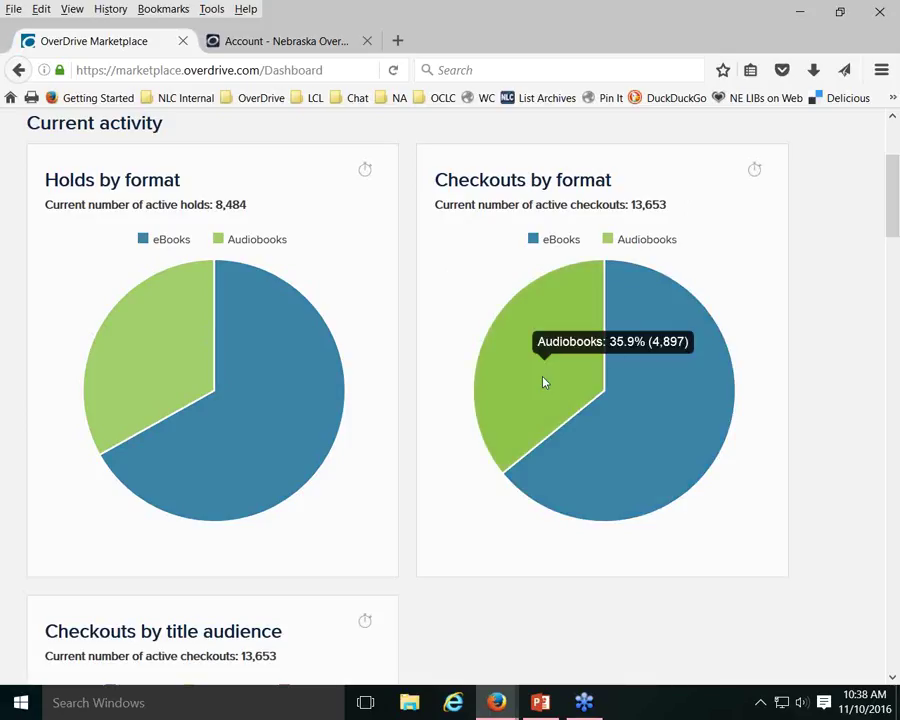
scroll(541, 381, down, 3)
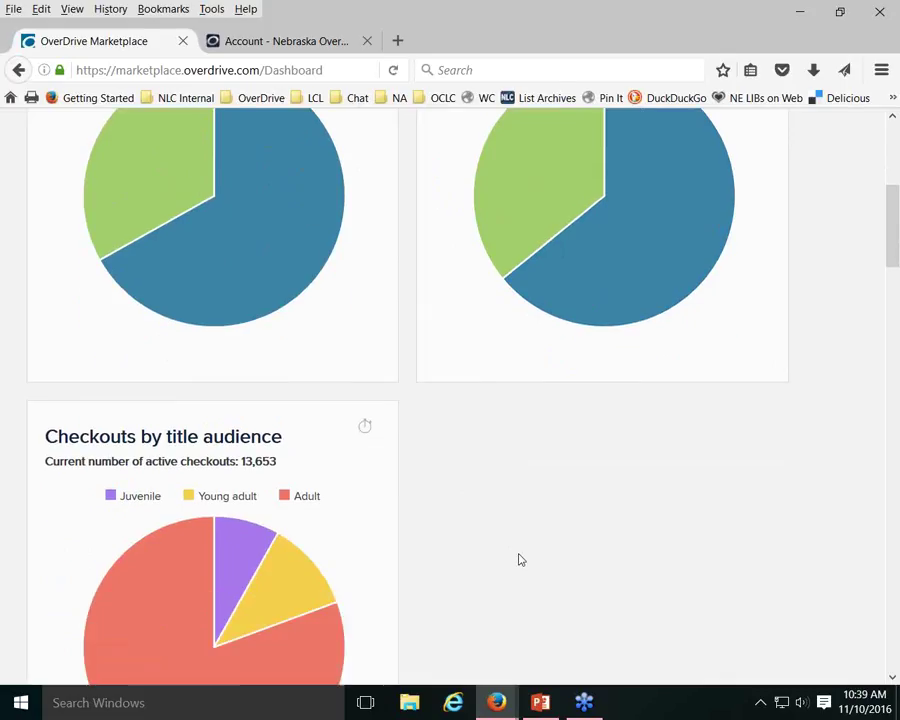
scroll(516, 450, down, 3)
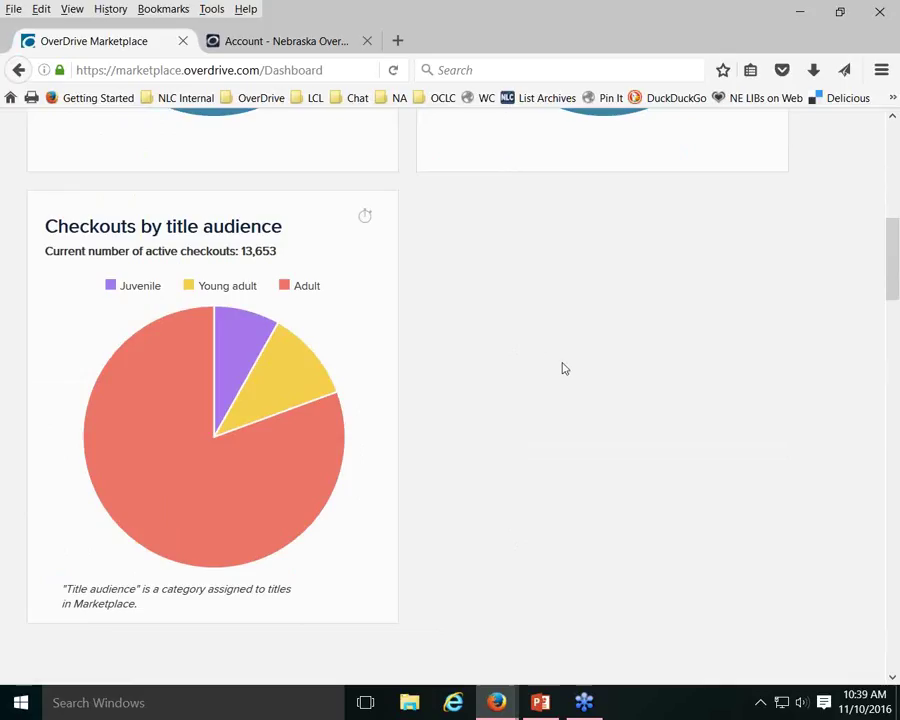
mouse_move(312, 492)
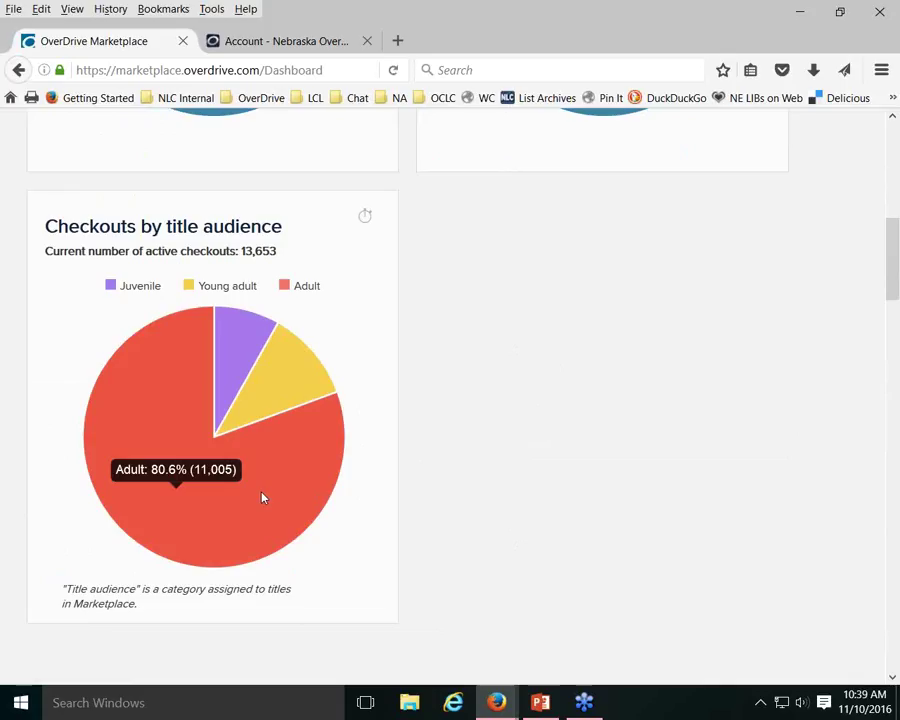
mouse_move(295, 387)
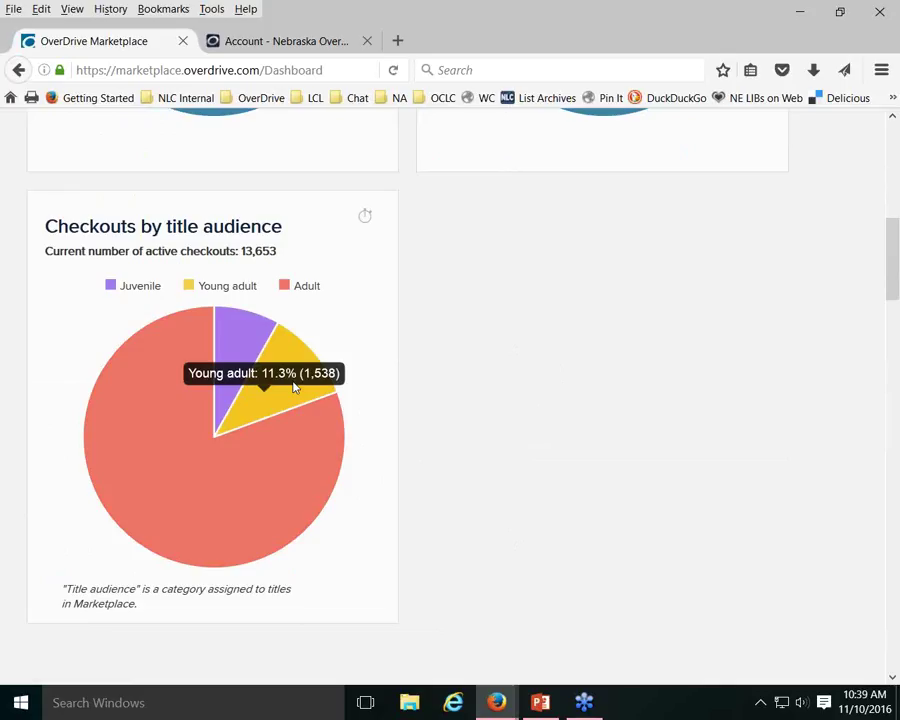
mouse_move(249, 340)
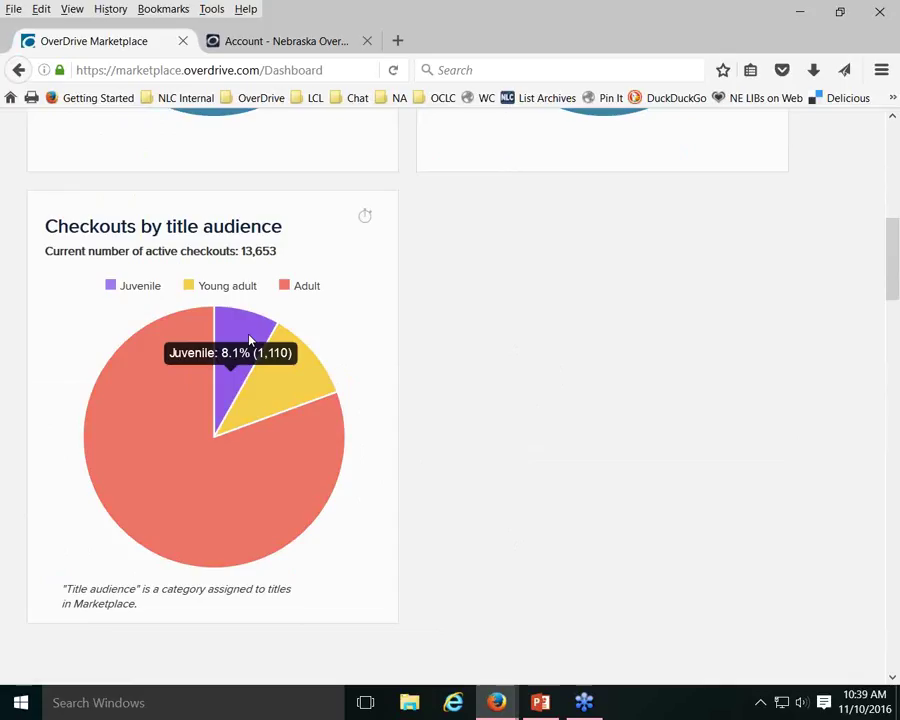
scroll(608, 403, down, 5)
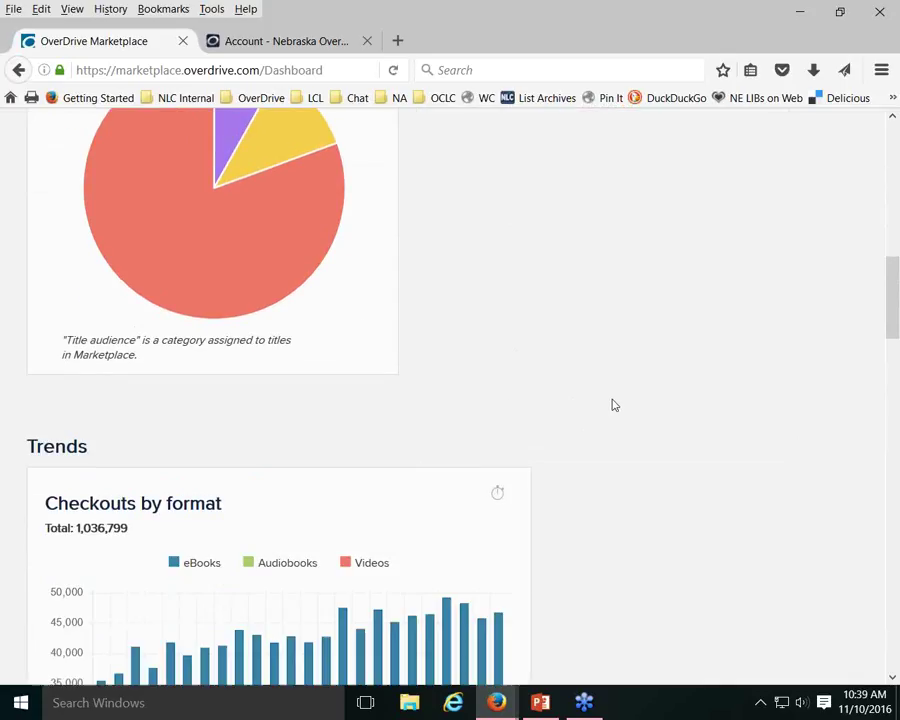
Limit the Checkouts by format trend chart to the last 12 months, Nov 15 to Oct 16
scroll(614, 405, down, 5)
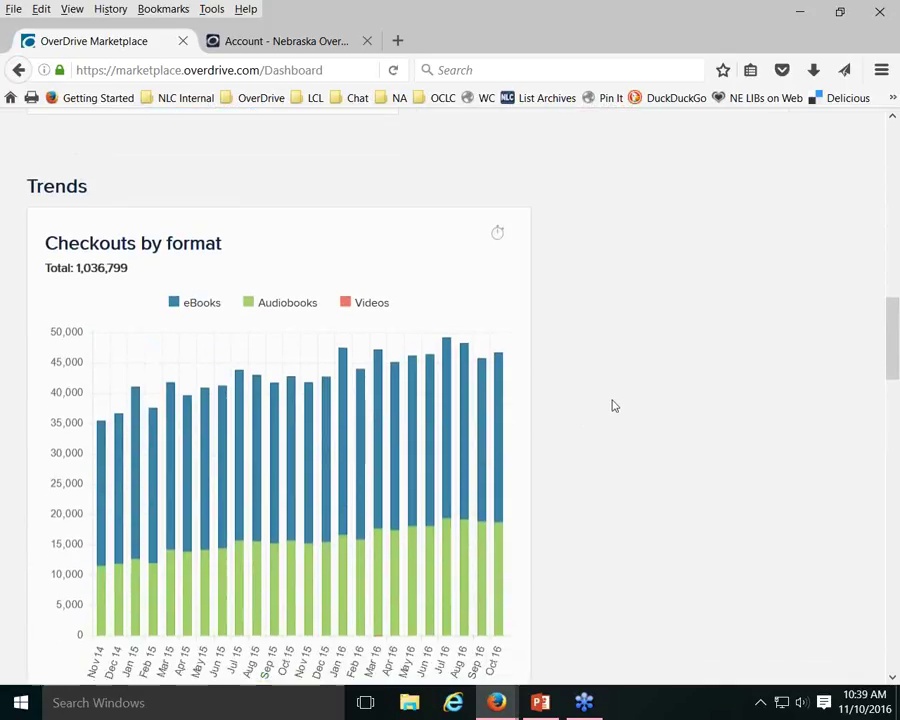
scroll(614, 405, down, 2)
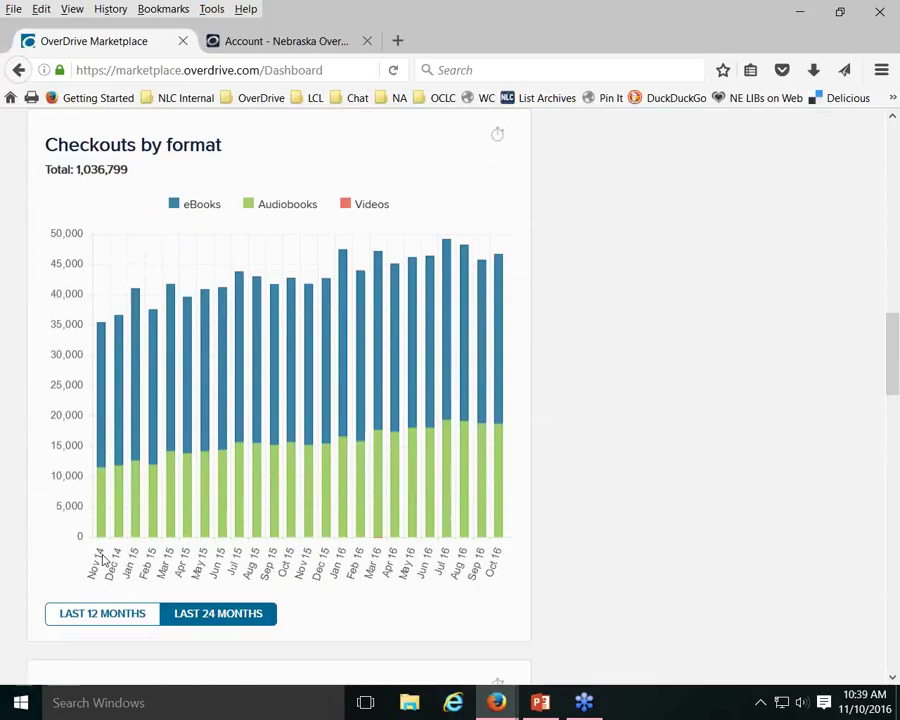
mouse_move(104, 509)
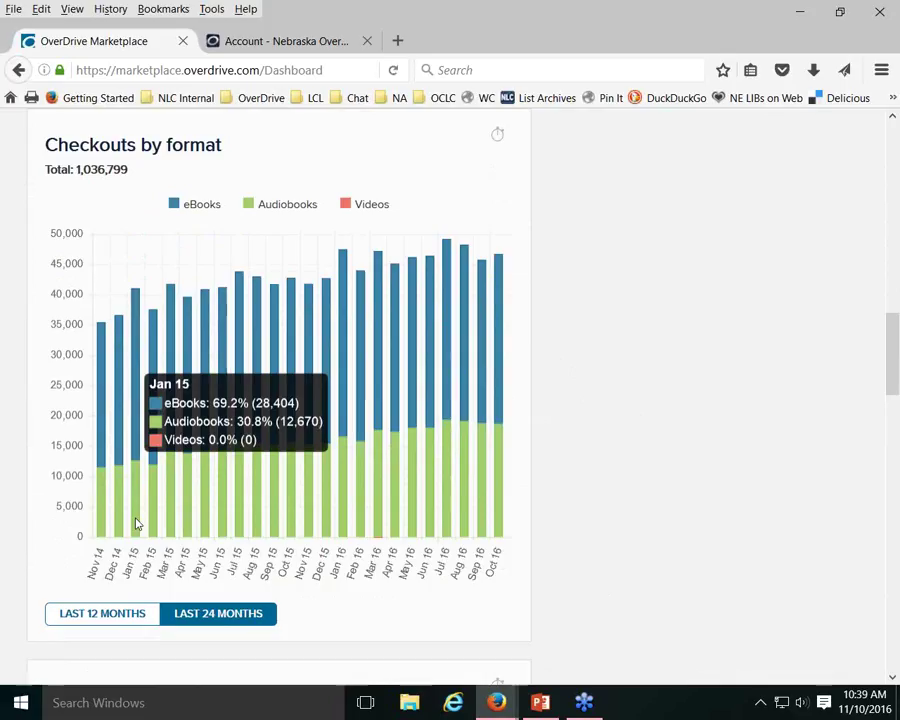
click(111, 615)
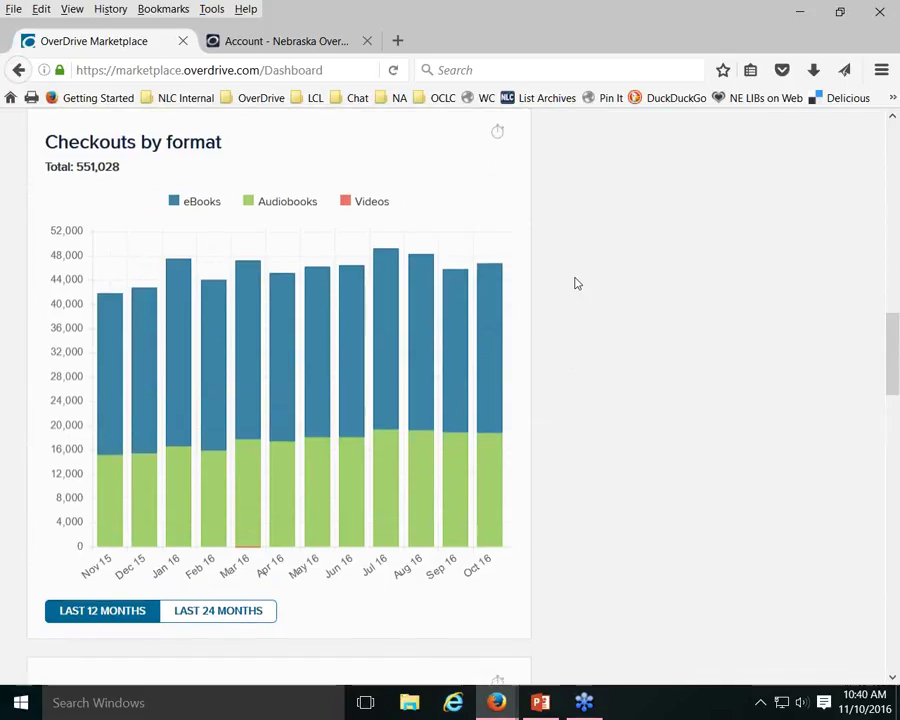
scroll(575, 283, down, 2)
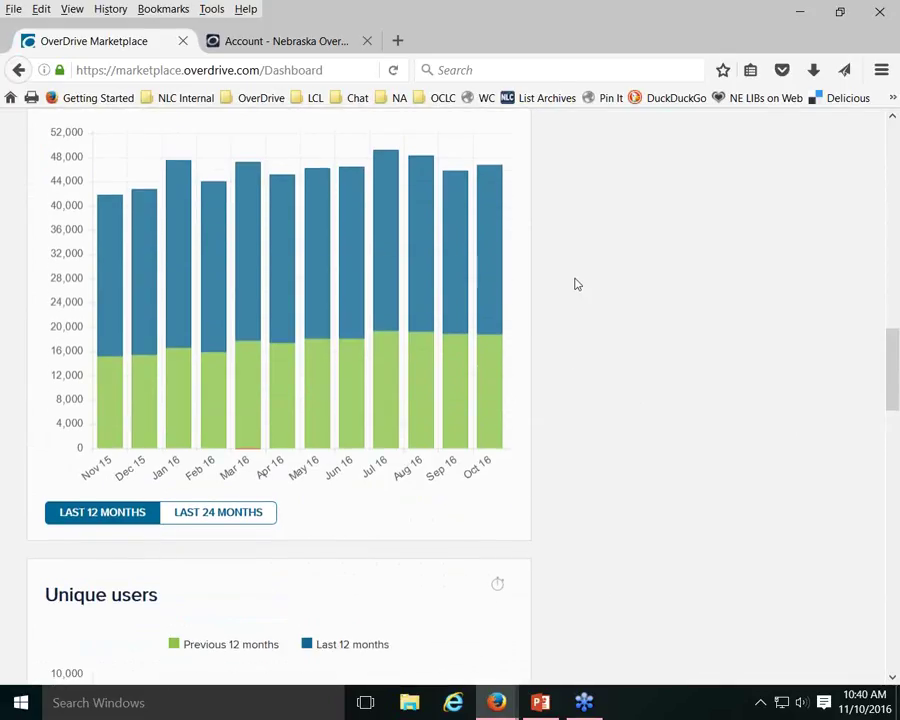
scroll(575, 285, down, 2)
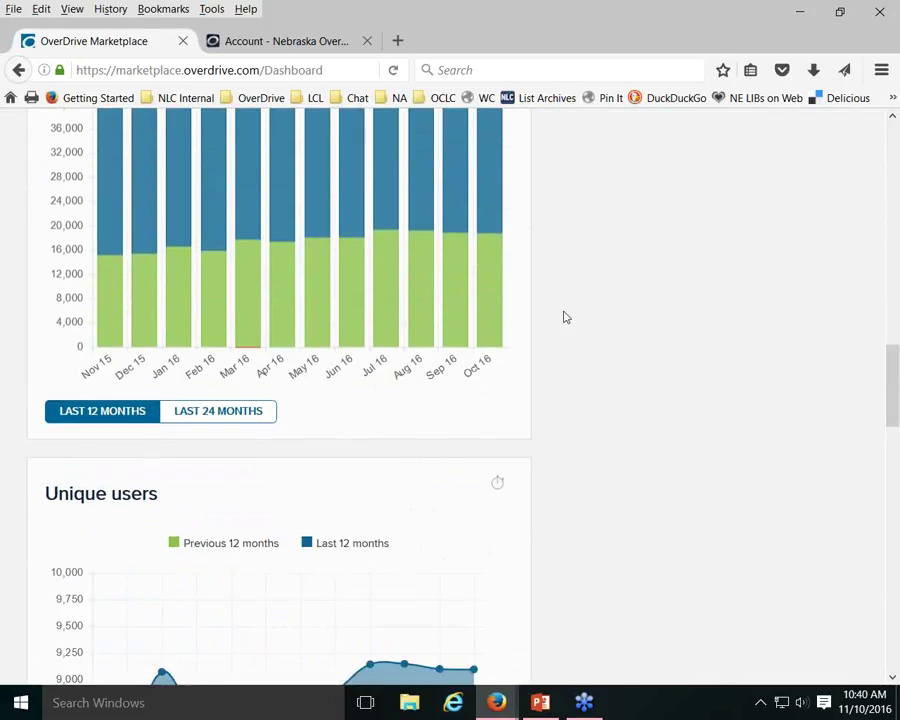
scroll(565, 317, down, 2)
scroll(565, 317, down, 4)
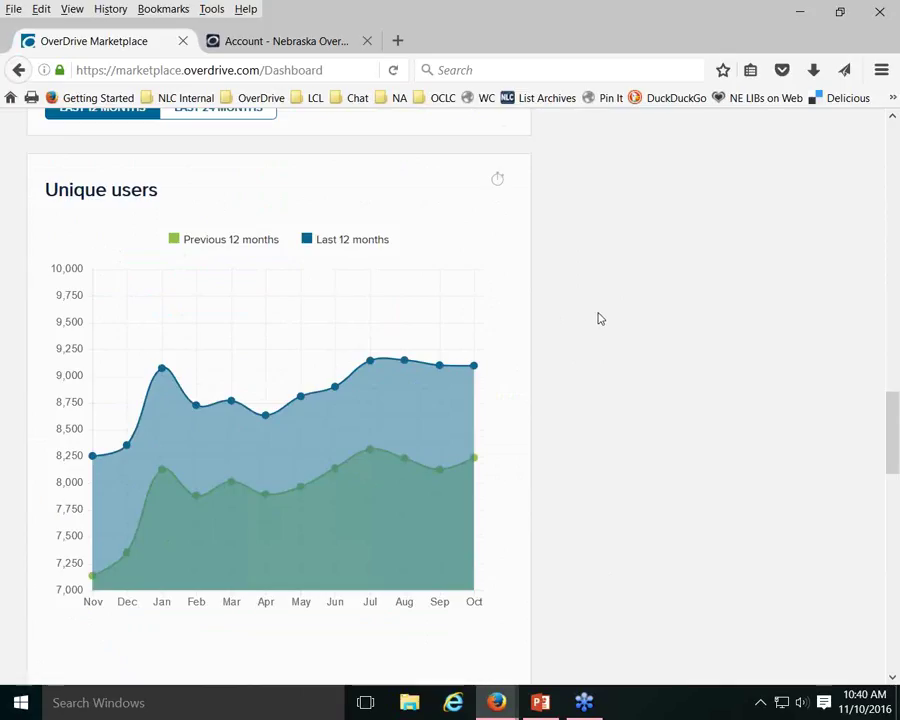
scroll(600, 318, down, 4)
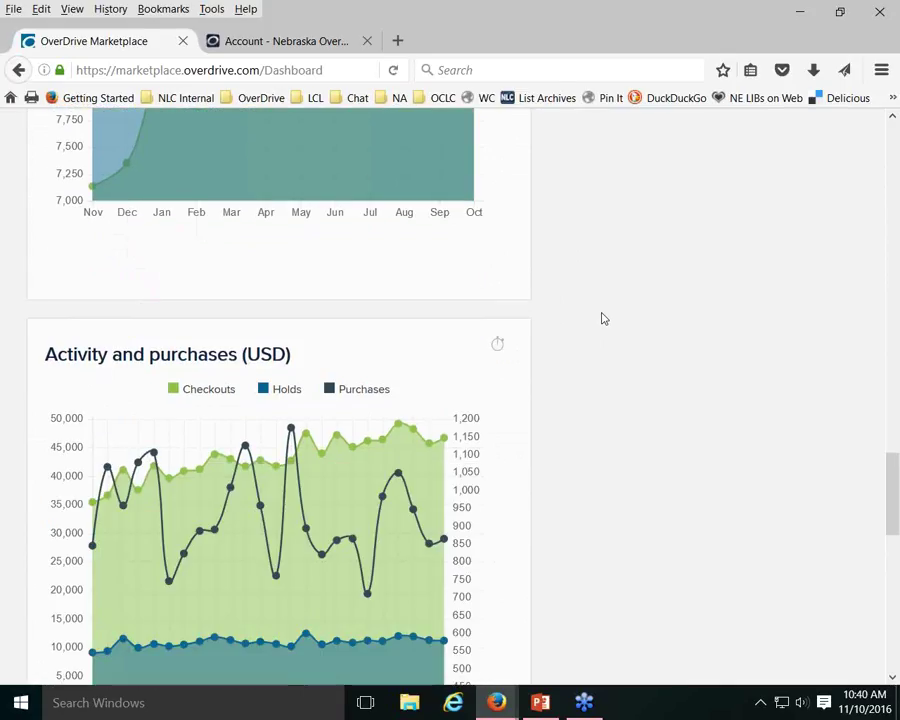
scroll(603, 318, down, 1)
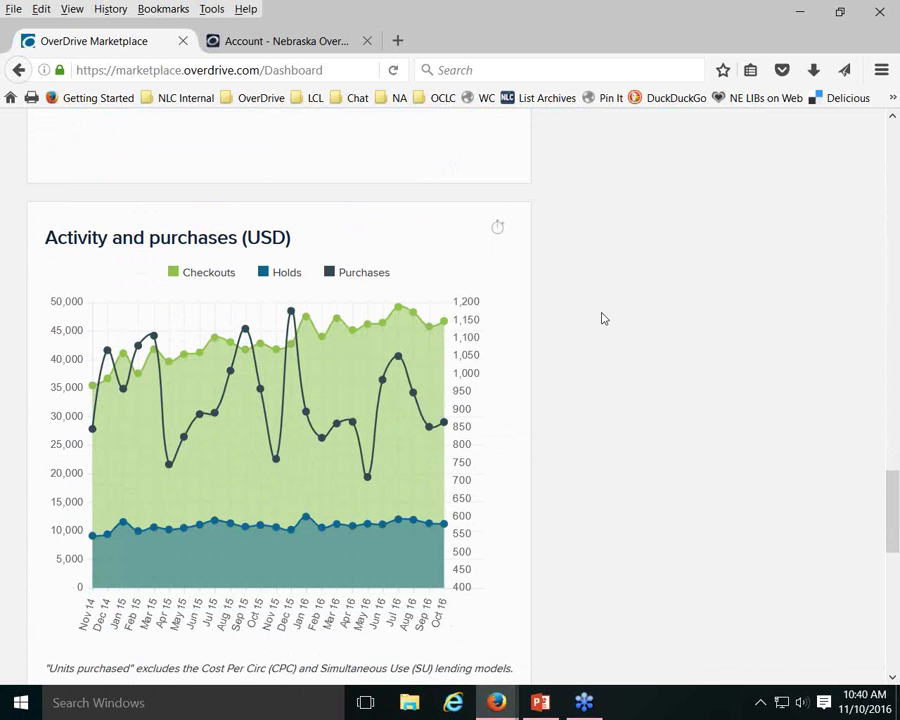
scroll(602, 318, up, 12)
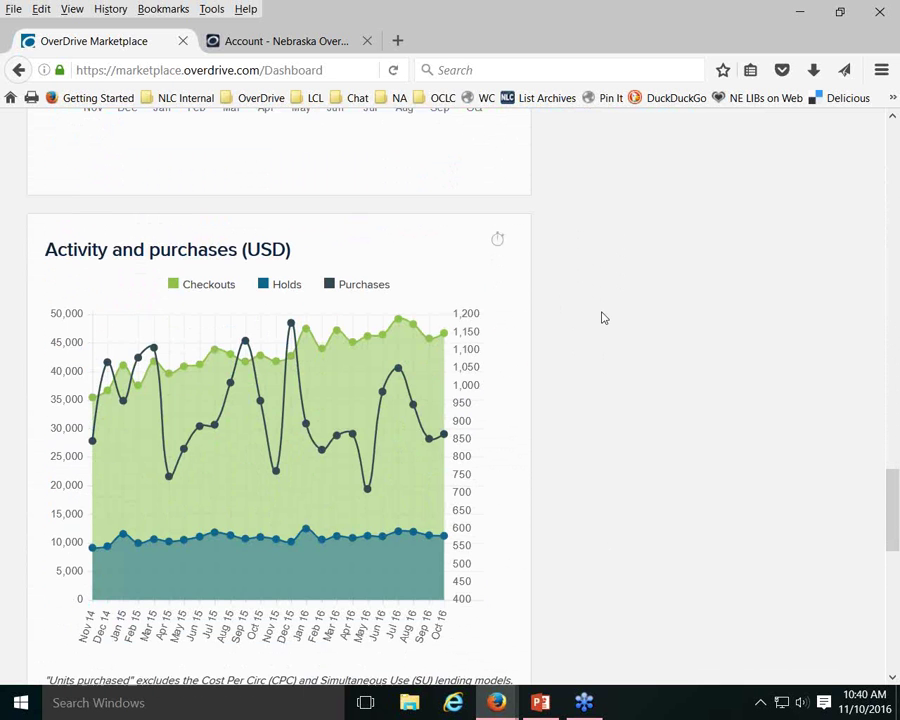
scroll(648, 336, up, 10)
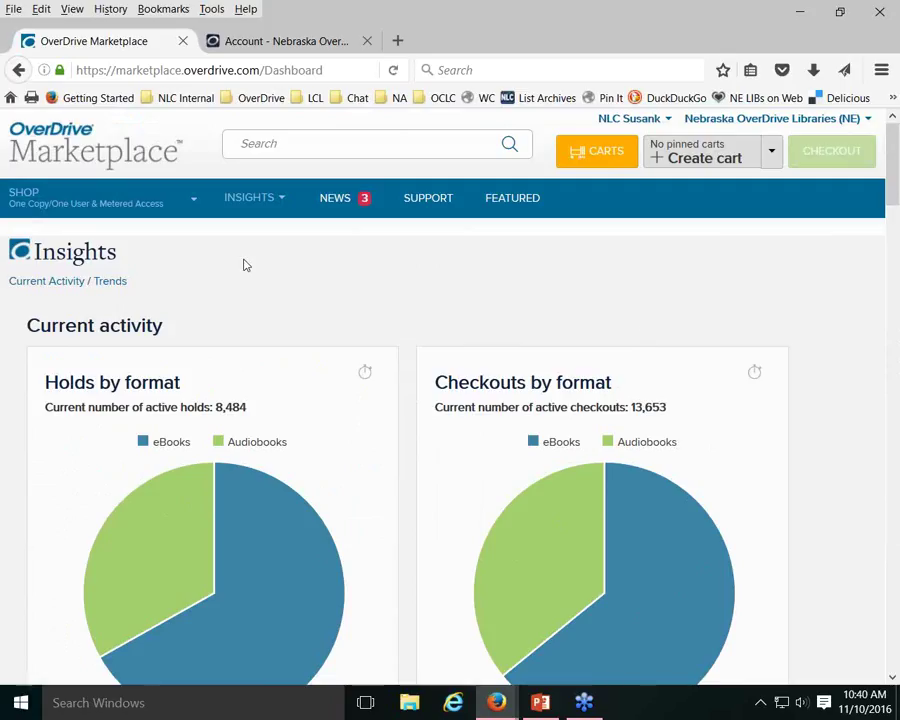
Go to the Insights reports list with Collection Usage and Purchases & Subscriptions reports
click(280, 205)
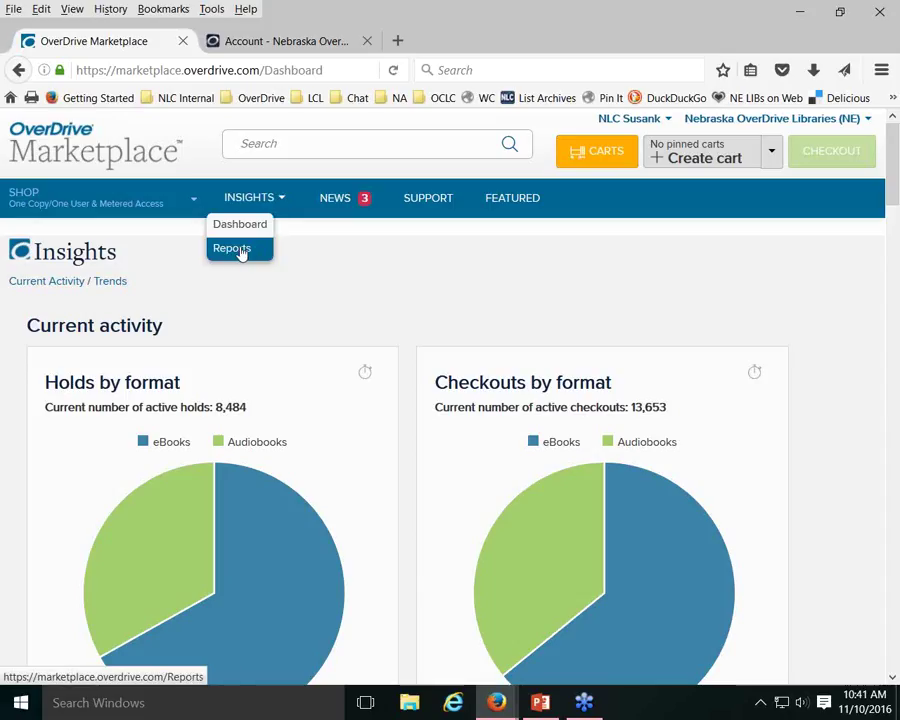
click(241, 251)
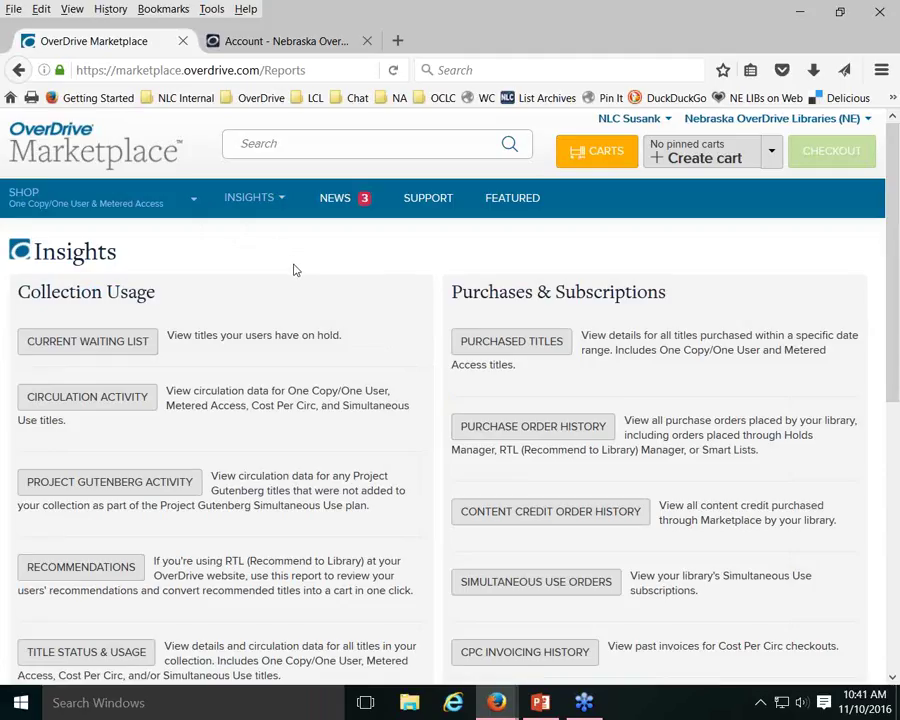
scroll(289, 277, down, 1)
scroll(289, 277, down, 2)
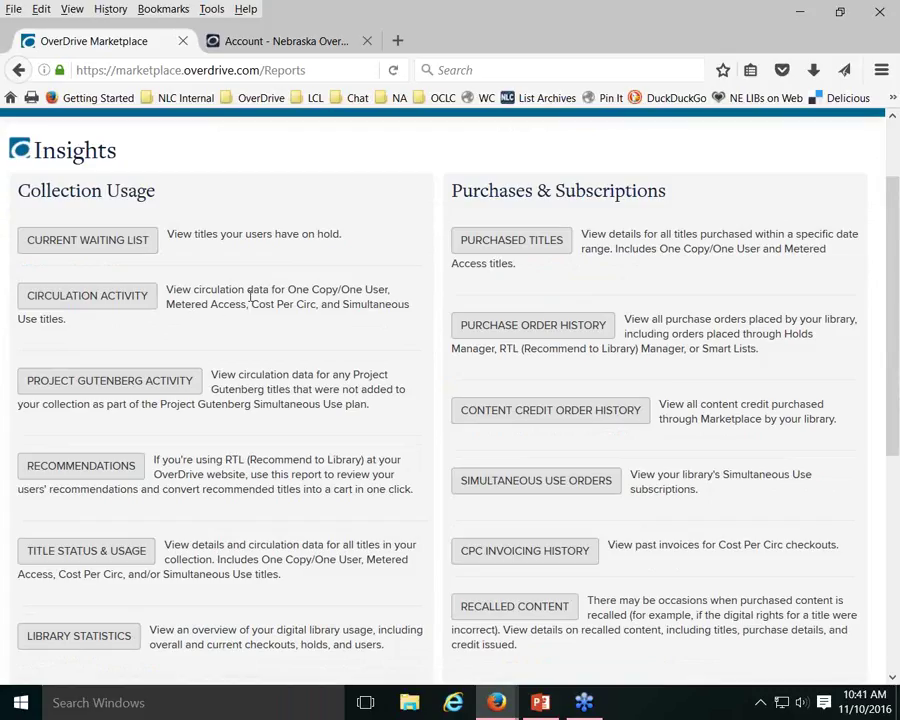
Open the Checkouts by Branch report for Chadron Public Library, showing 4,256 checkouts
click(90, 299)
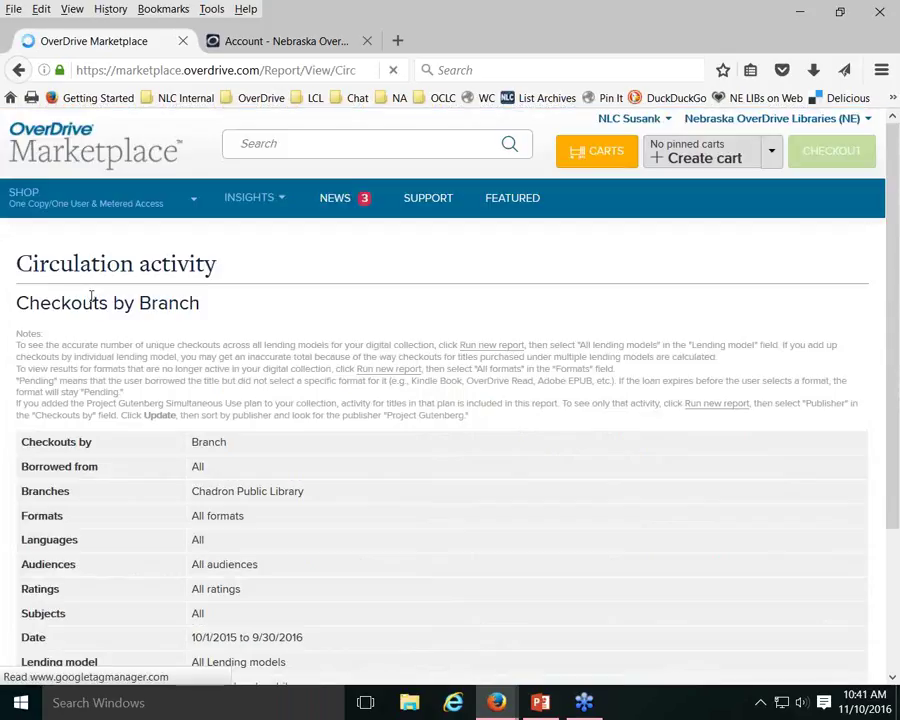
scroll(287, 282, down, 2)
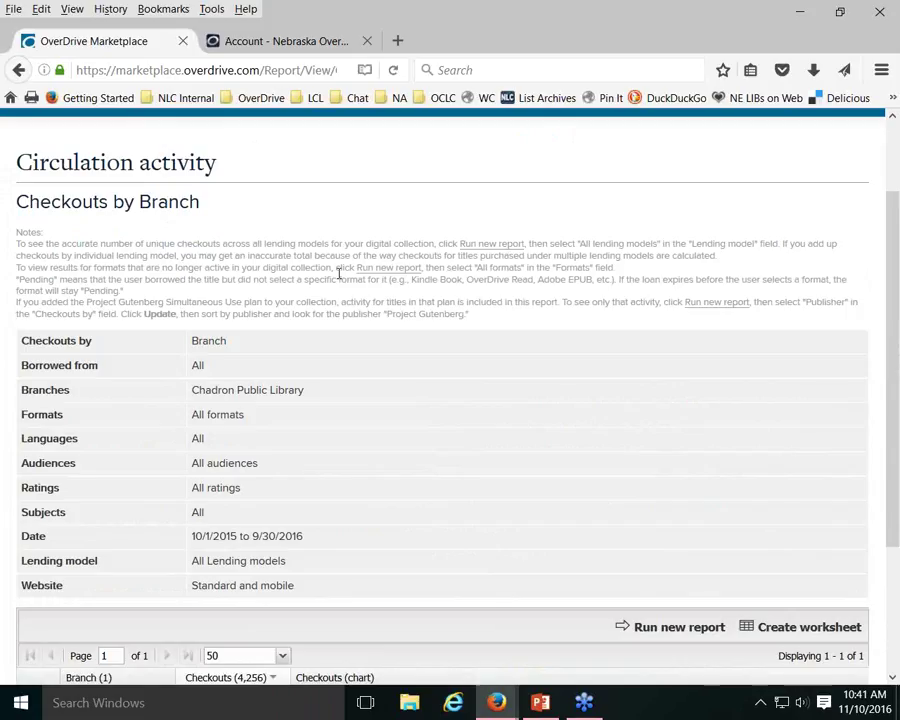
scroll(339, 274, down, 3)
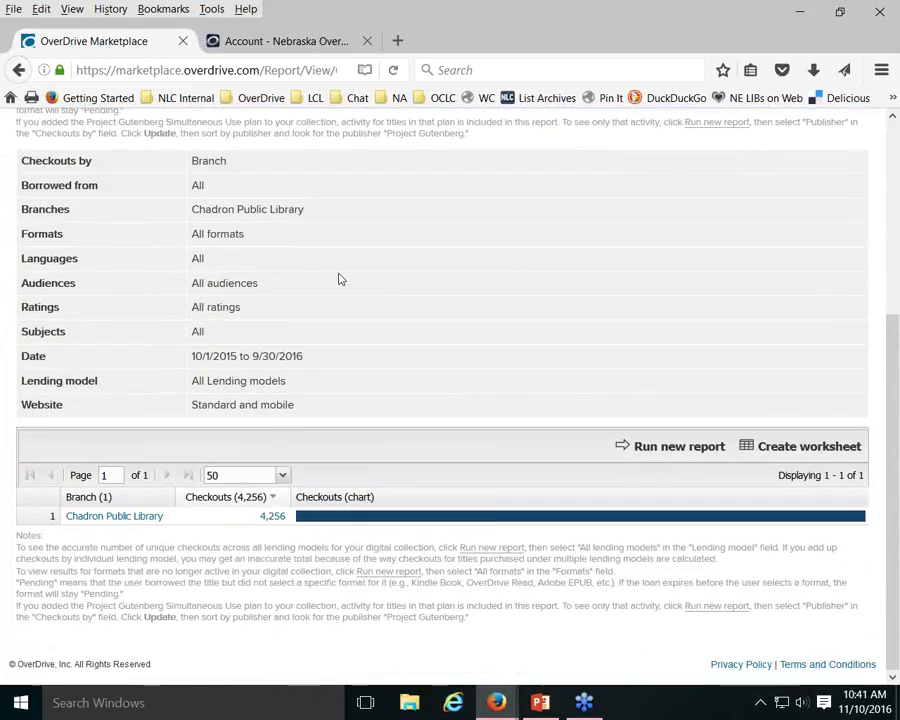
scroll(339, 279, up, 2)
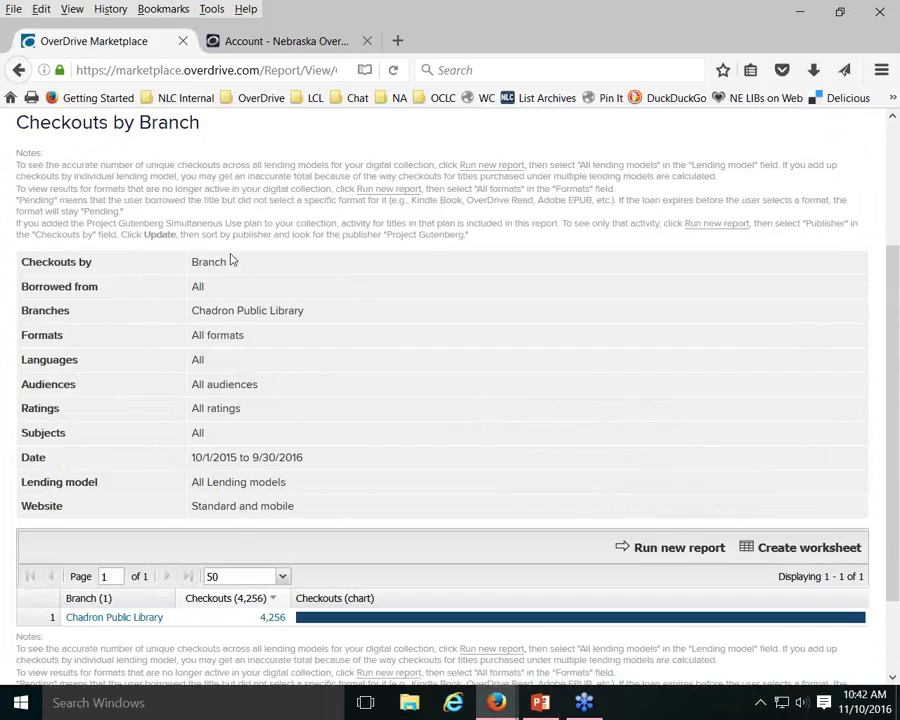
Highlight the Chadron Public Library branch and the 10/1/2015 to 9/30/2016 date criteria
double_click(252, 311)
triple_click(252, 311)
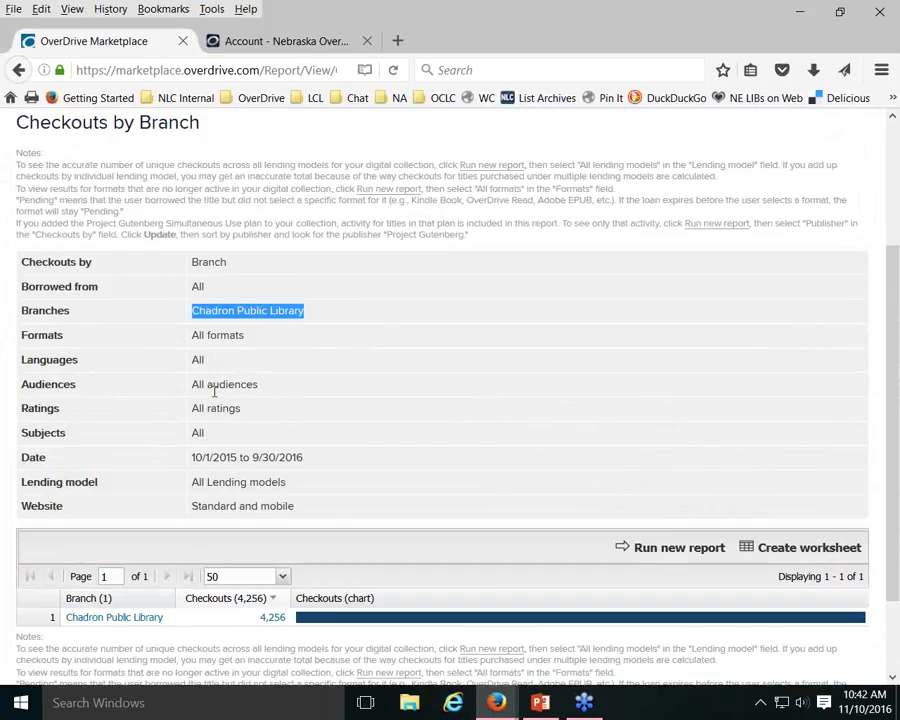
drag(193, 457, 316, 459)
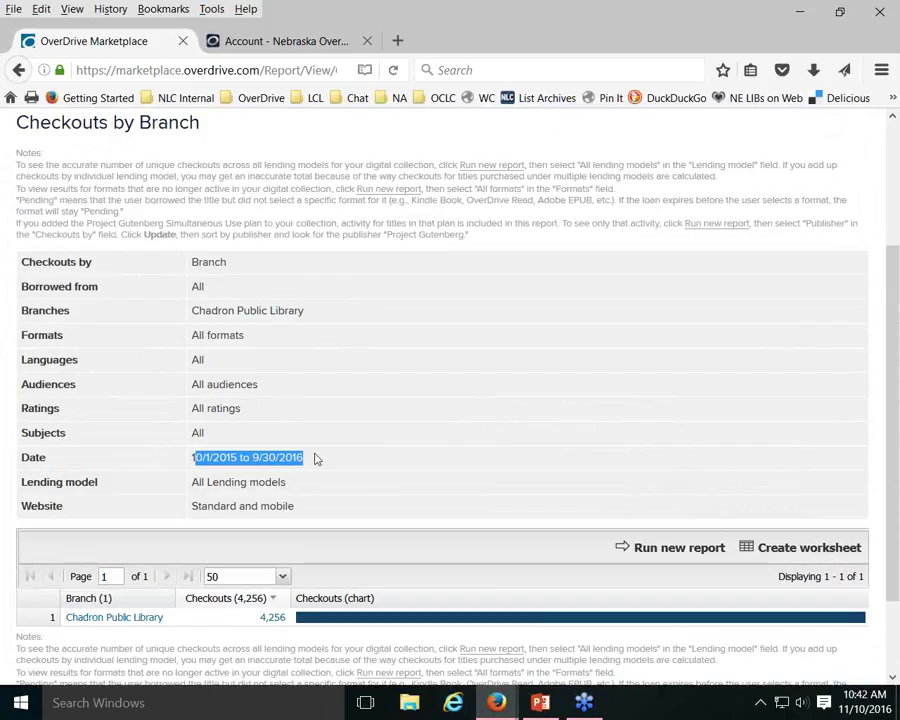
click(316, 459)
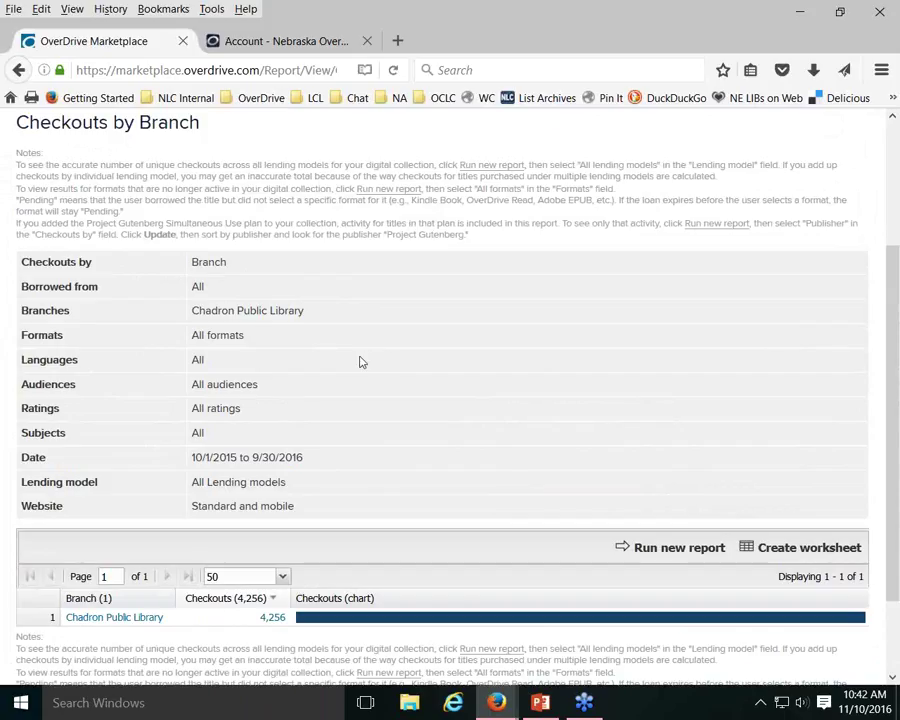
Rerun the report grouped by Month for All Branches, keeping Specific dates 10/1/2015–9/30/2016
click(662, 548)
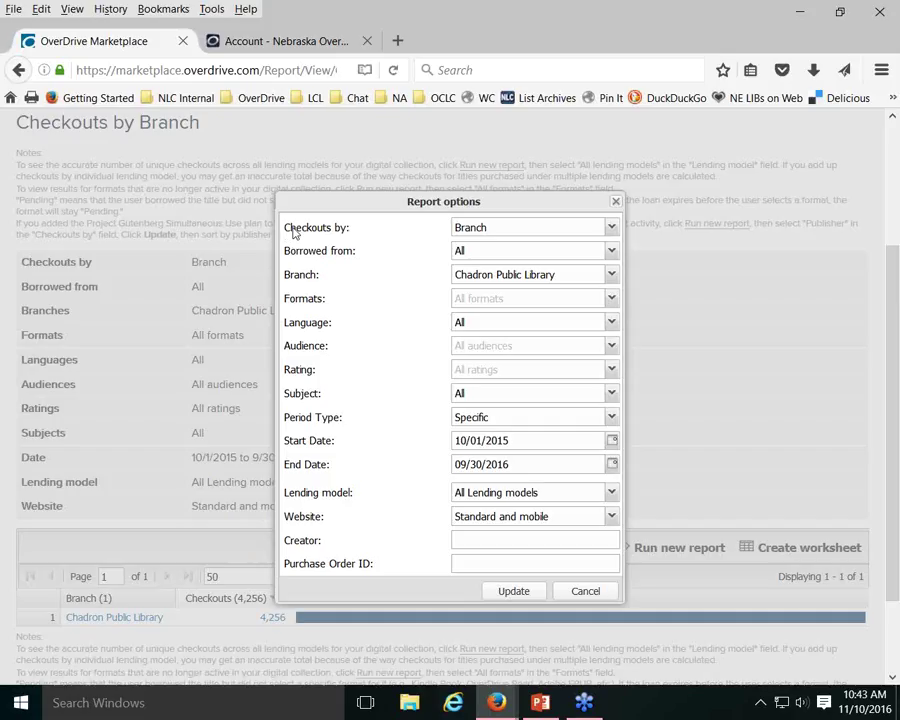
click(535, 236)
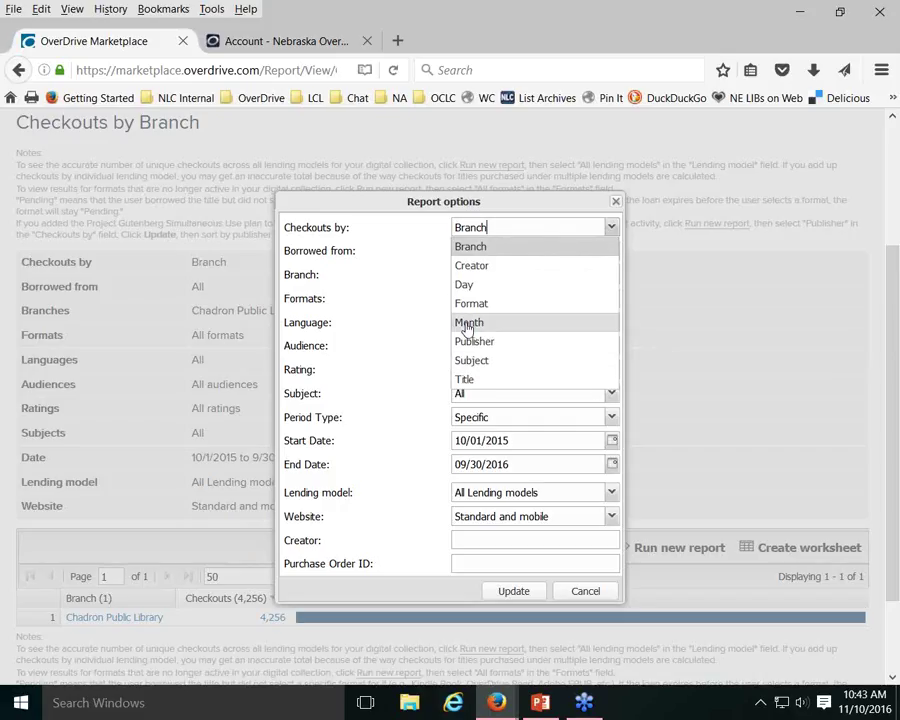
click(467, 323)
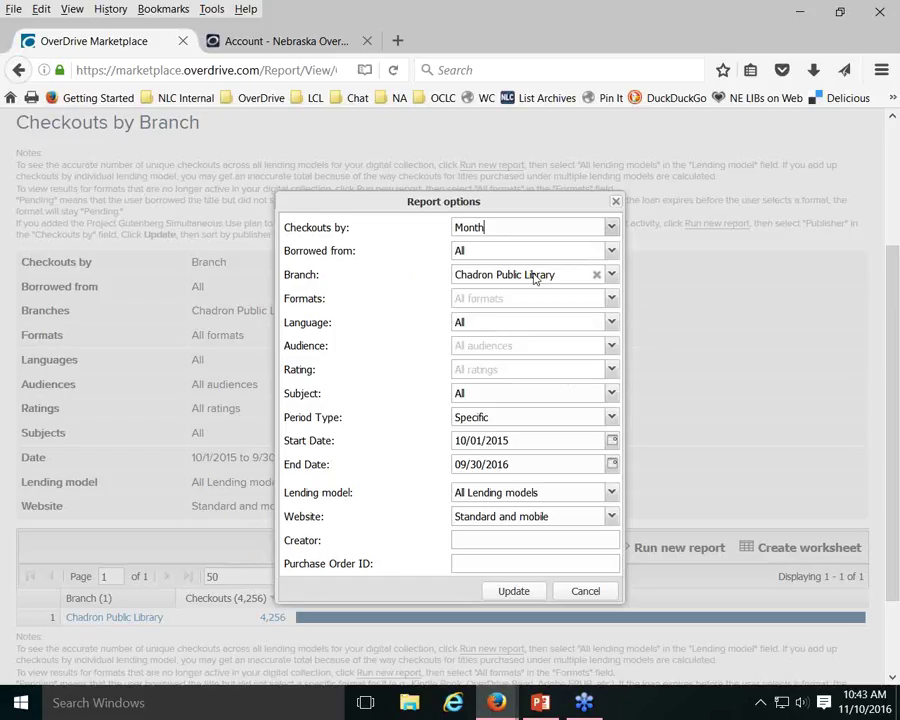
click(596, 276)
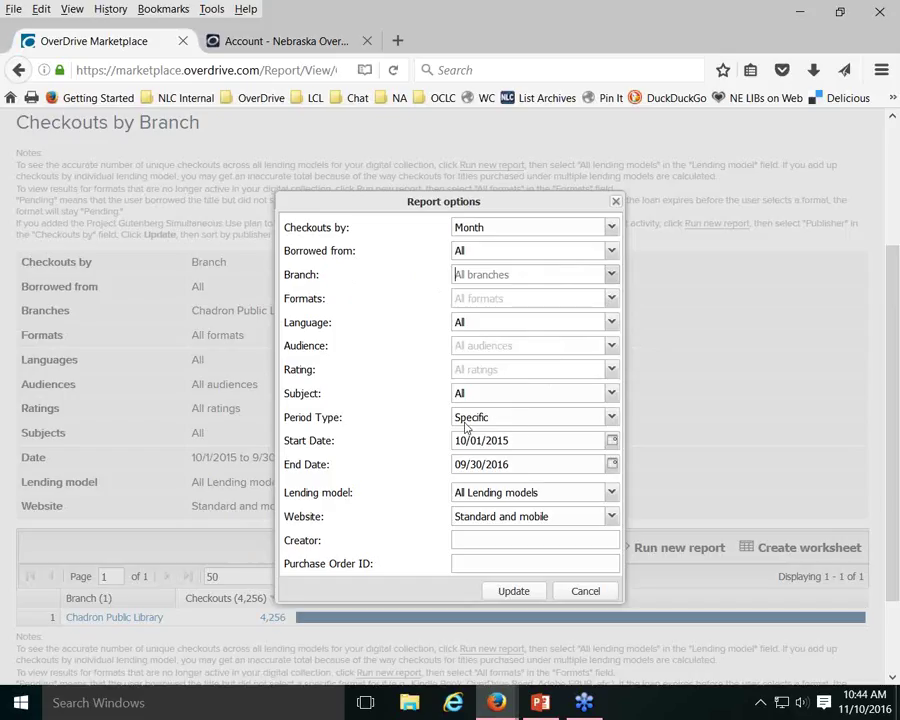
click(612, 419)
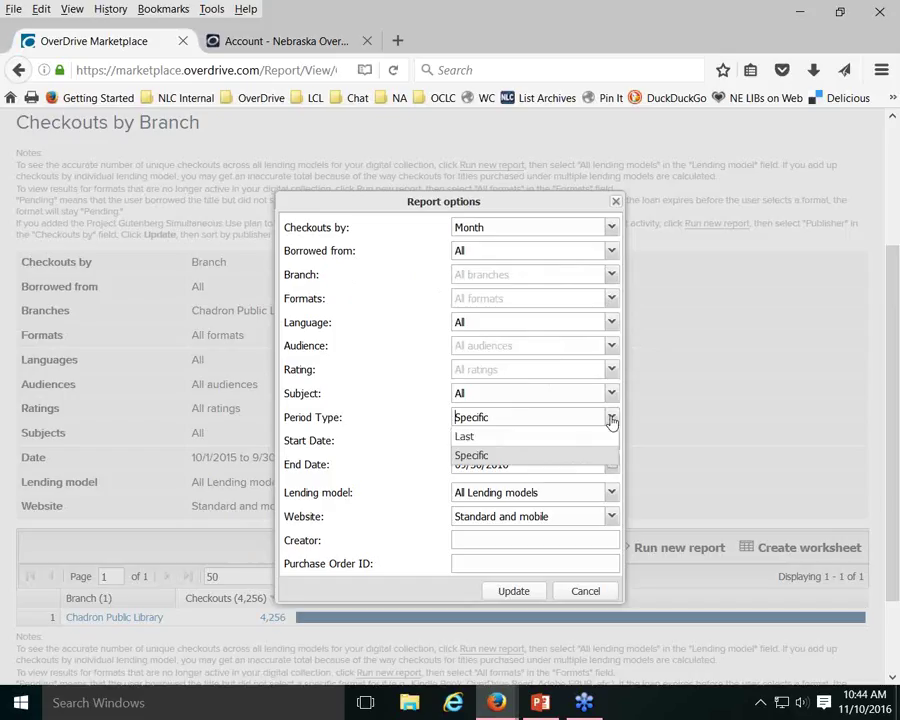
click(466, 438)
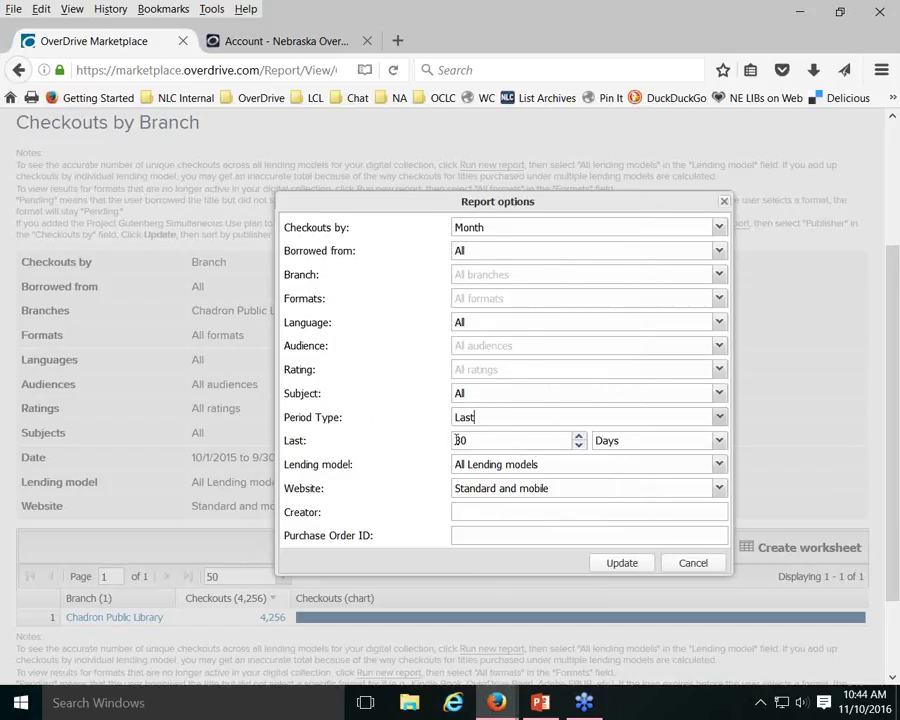
click(673, 448)
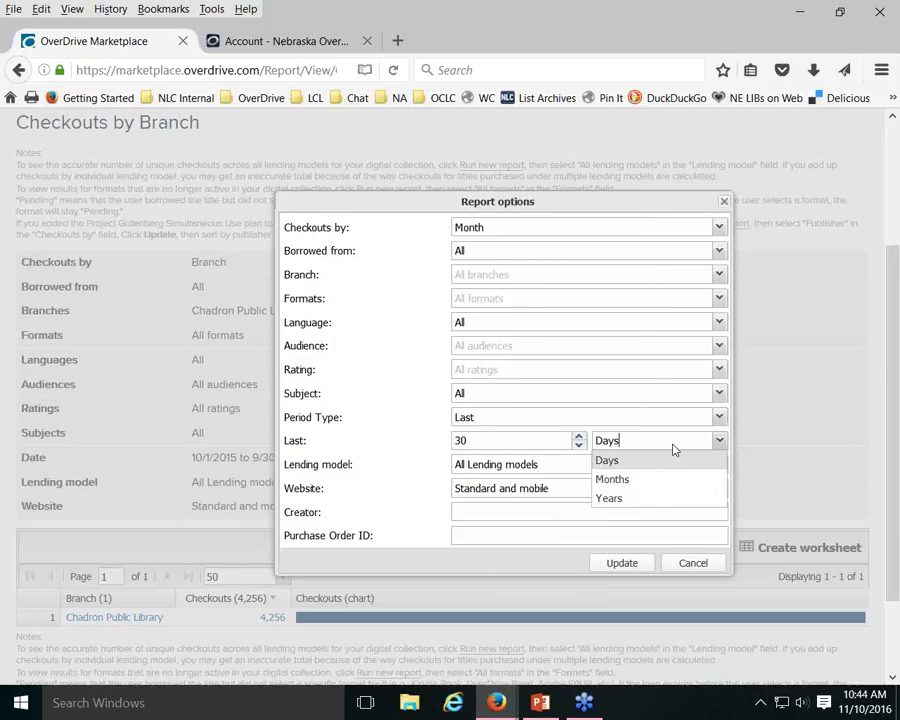
click(673, 448)
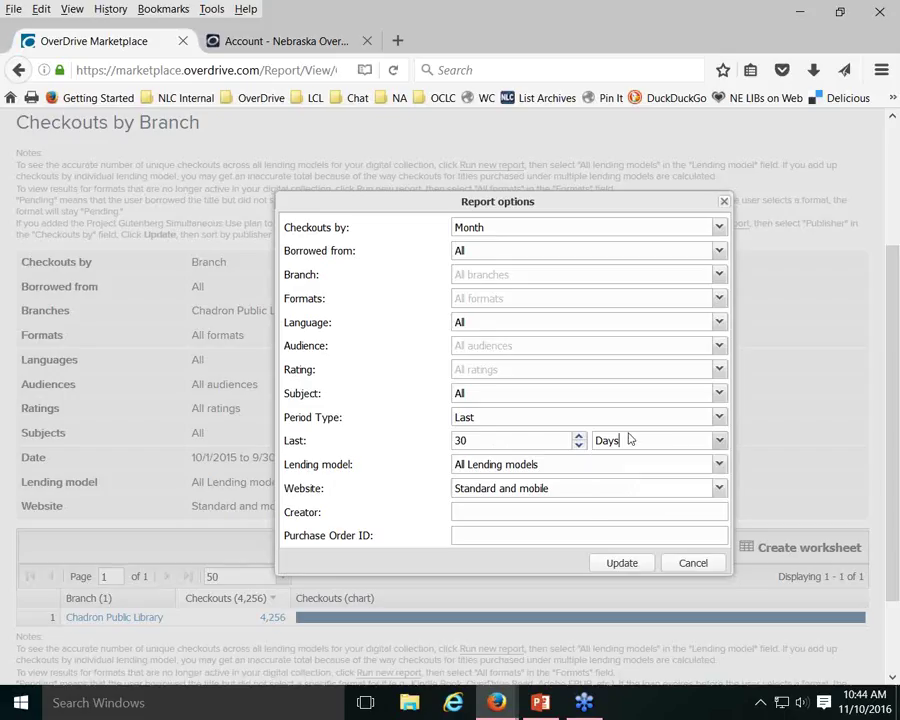
click(598, 418)
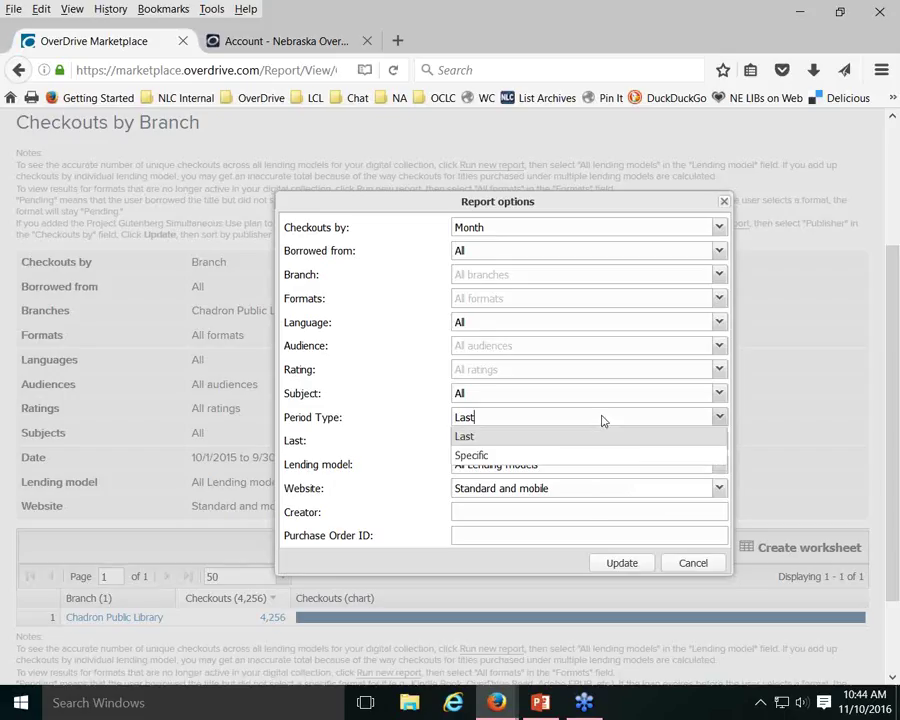
click(473, 455)
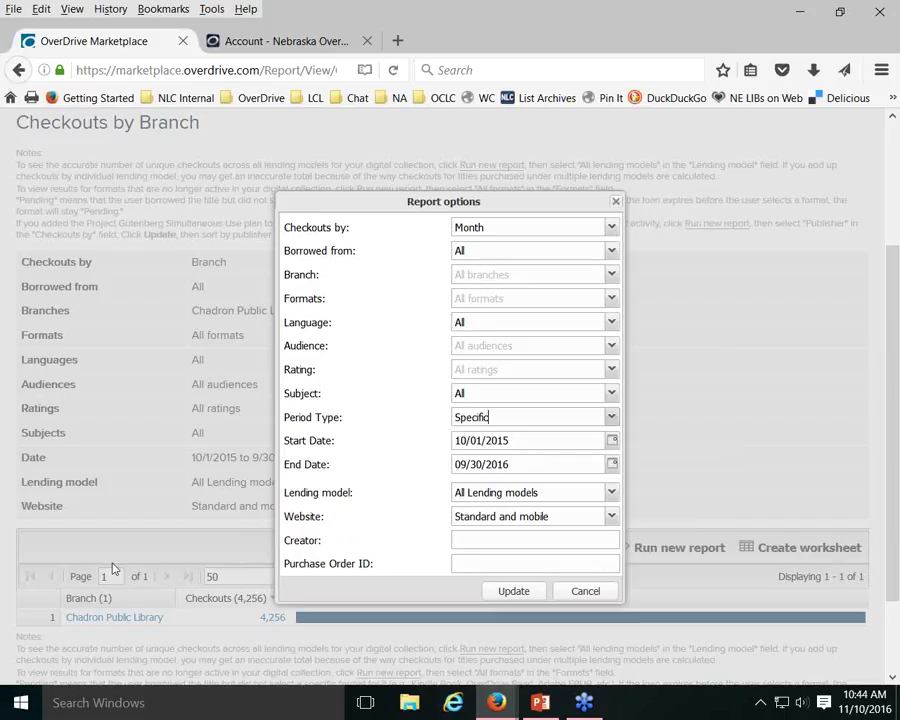
click(516, 590)
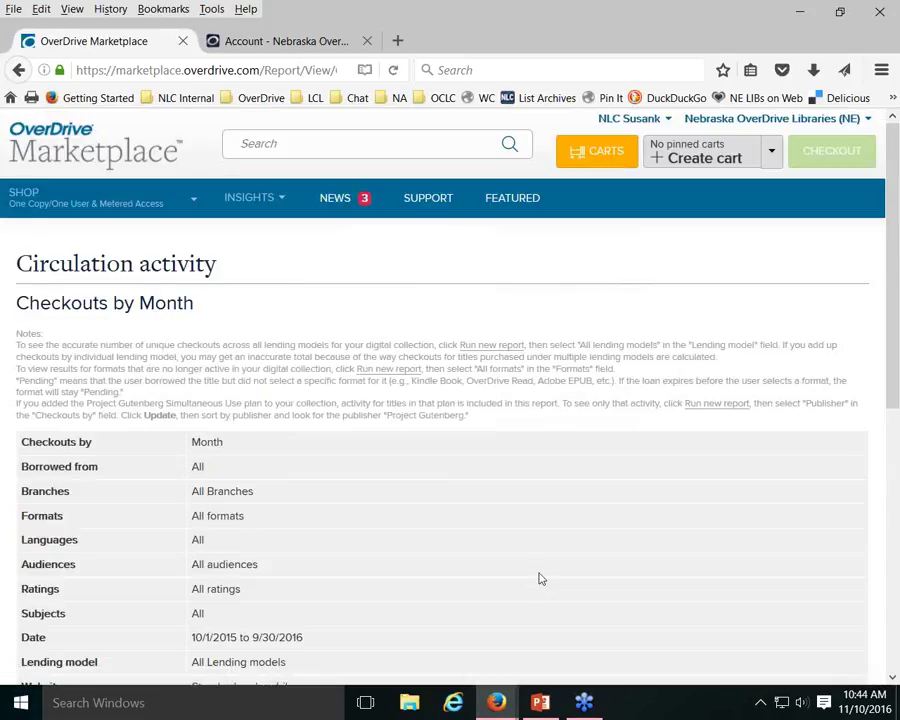
Sort the Month column ascending so rows run from 10/01/2015 to 09/01/2016
scroll(540, 578, down, 7)
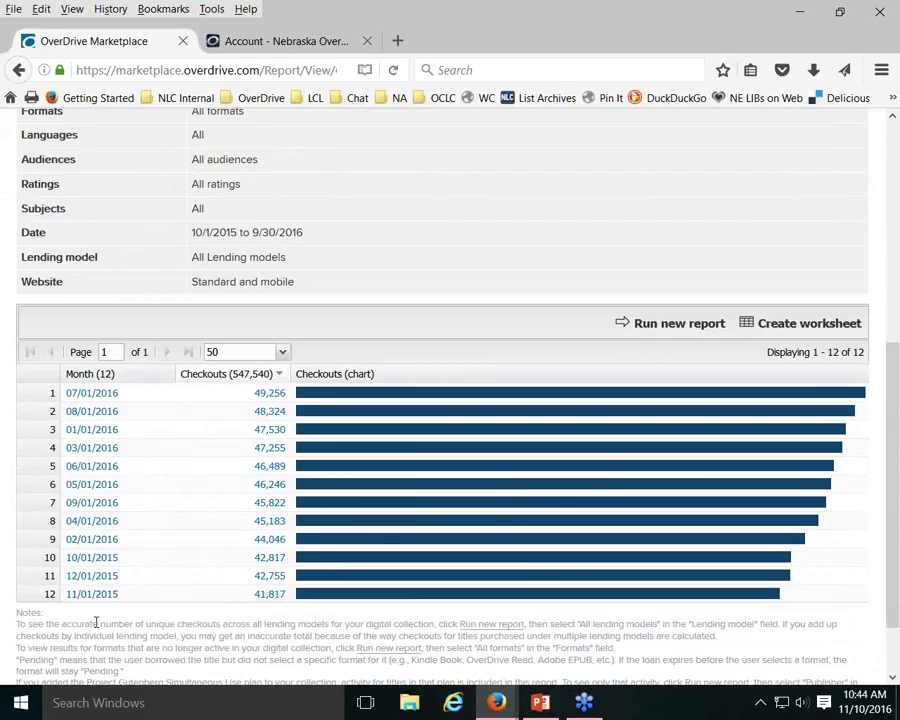
click(170, 375)
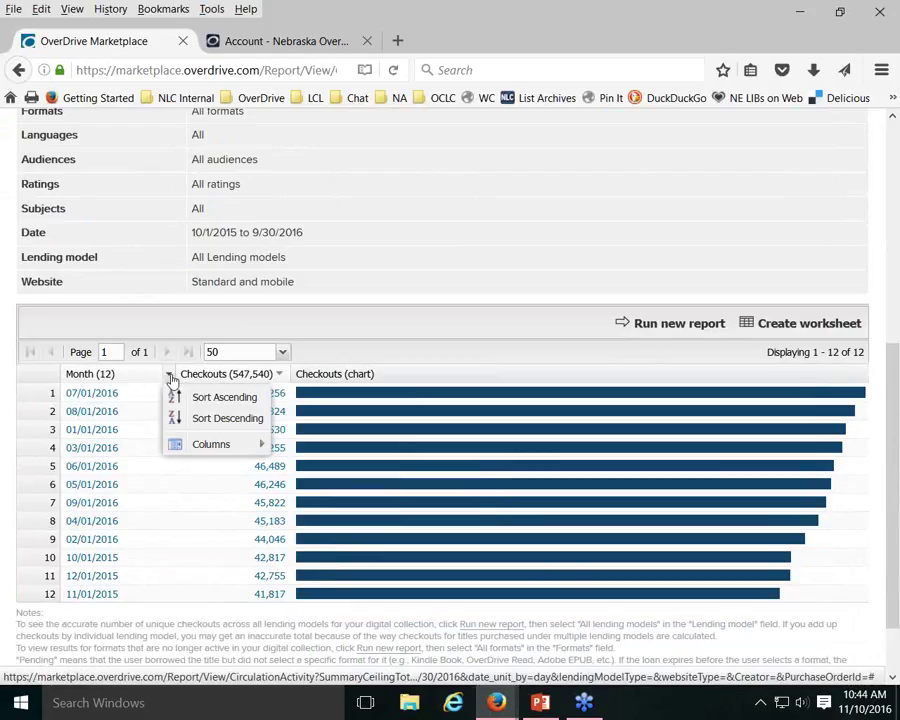
click(222, 398)
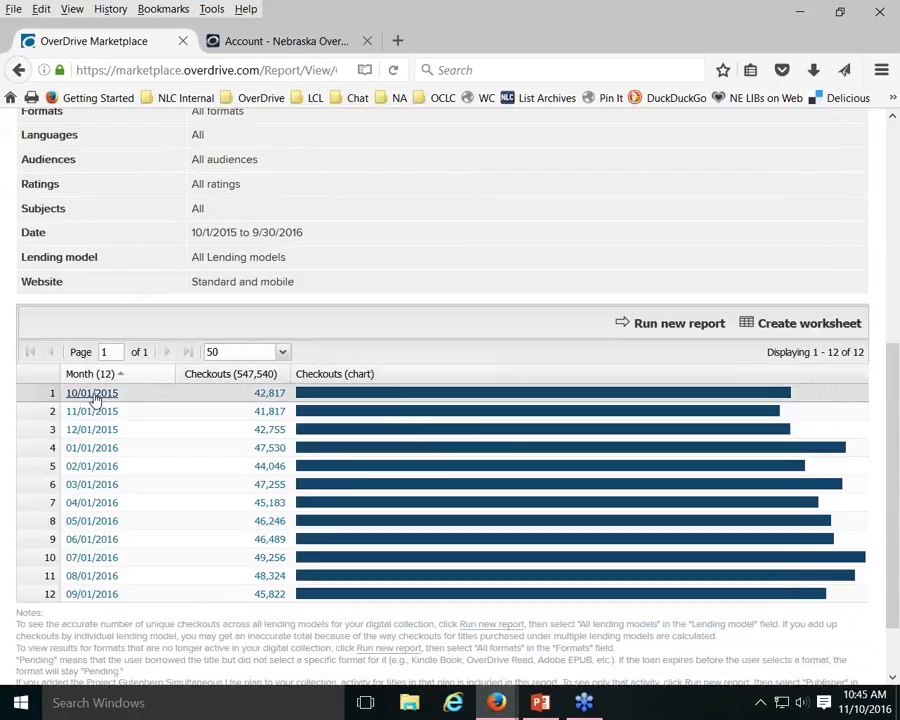
Open the title-level checkout details for the 10/01/2015 month
click(92, 394)
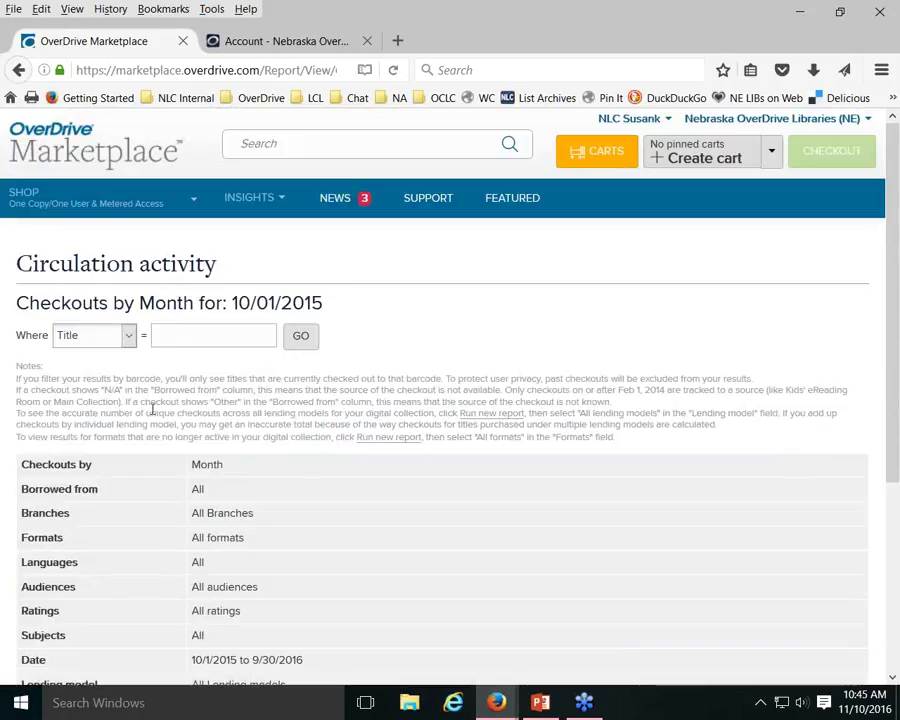
scroll(327, 397, down, 5)
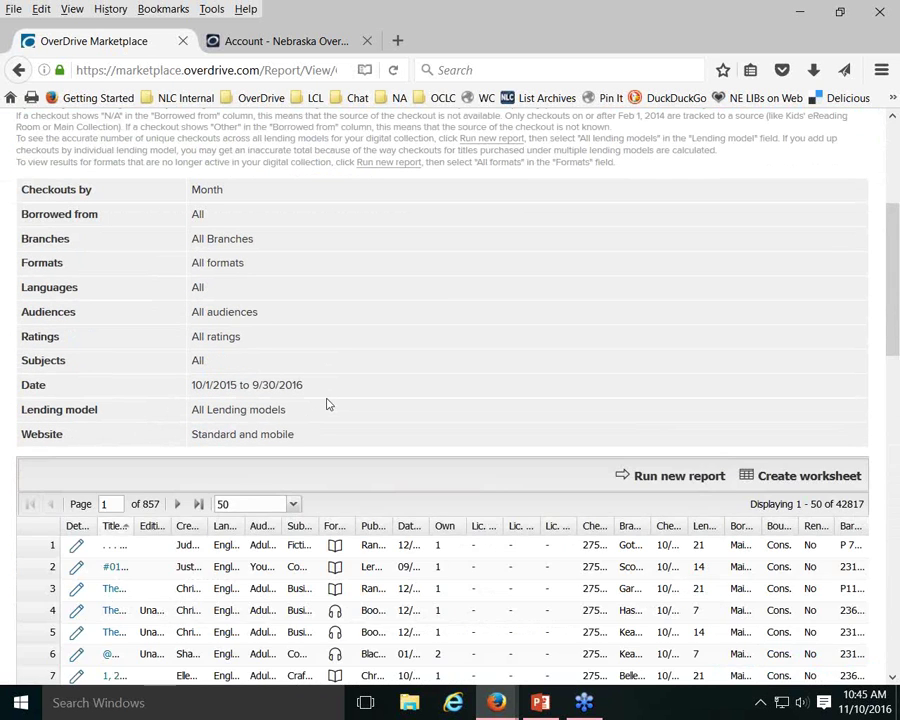
scroll(327, 404, down, 2)
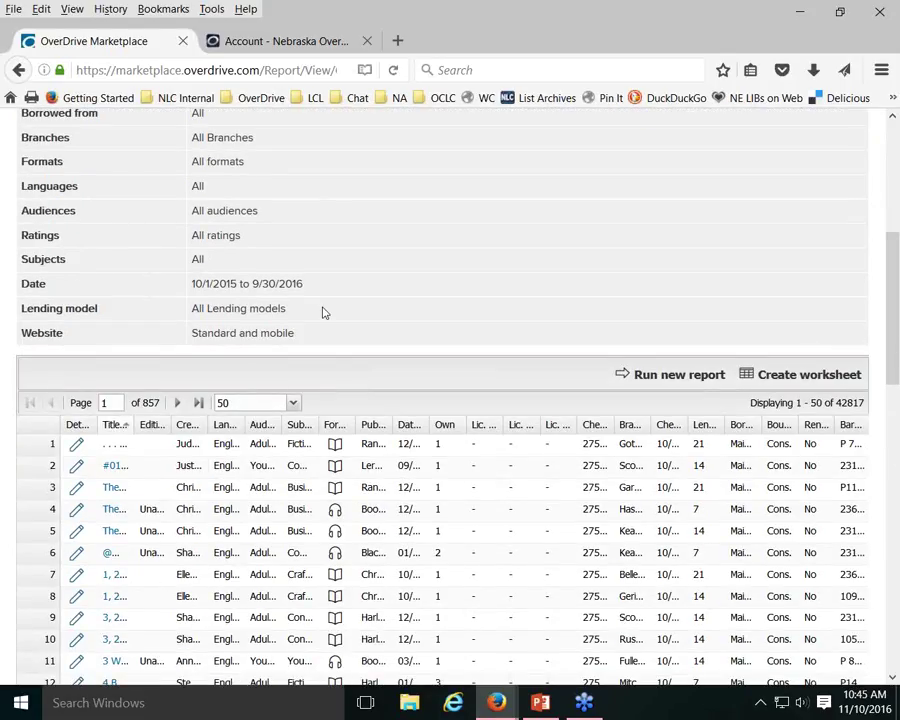
scroll(322, 313, down, 2)
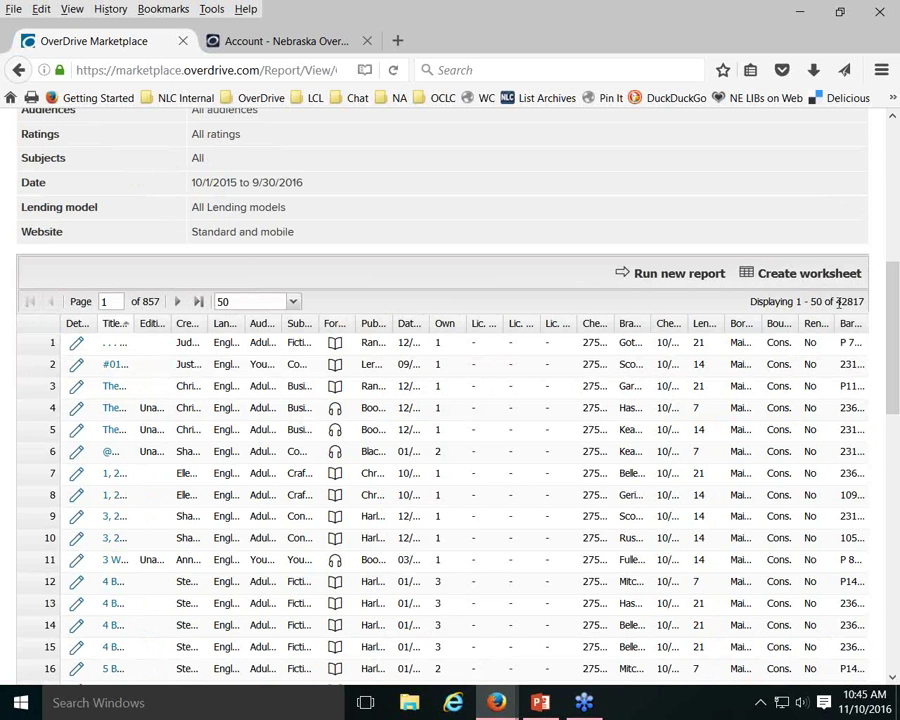
Highlight the 42817 checkout total, then resize the Edition column
drag(833, 302, 859, 300)
click(876, 300)
click(607, 212)
double_click(172, 330)
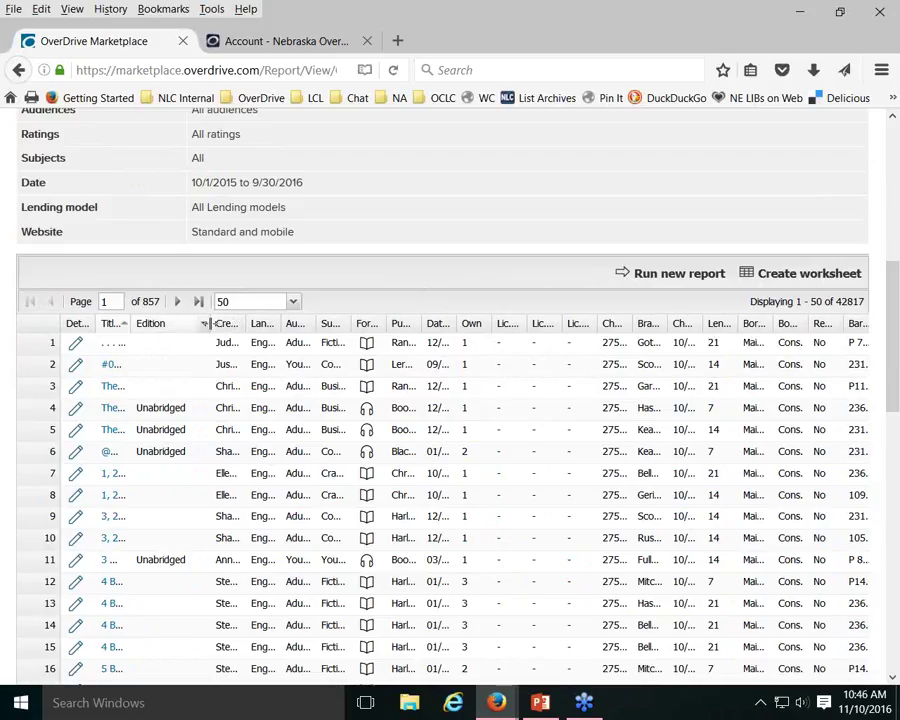
drag(210, 323, 170, 325)
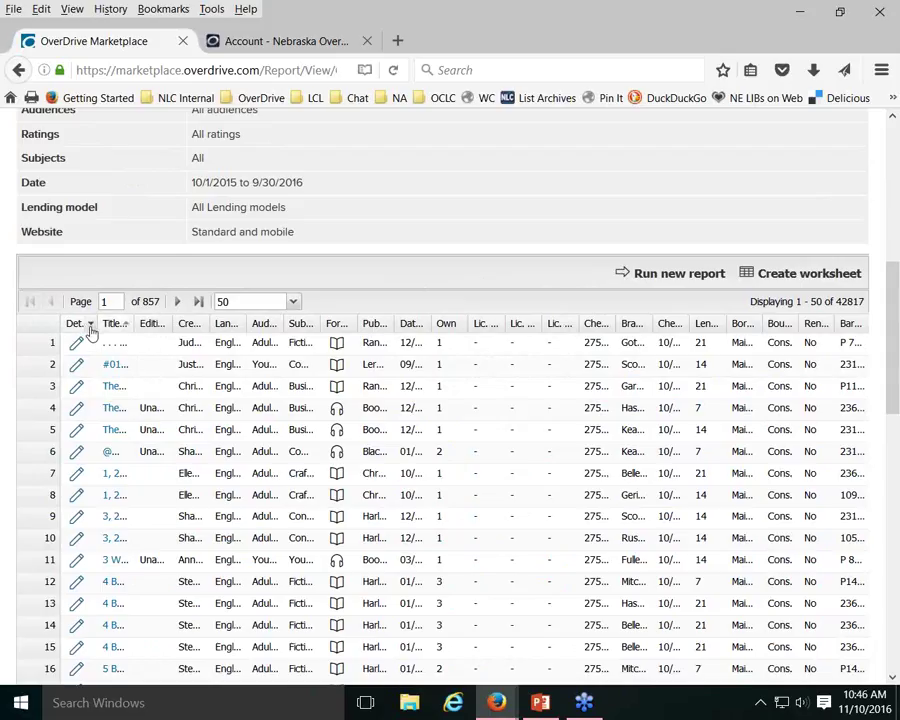
Uncheck Edition, Creator, Language, Subject, Publisher, Checkout ID and Renewal in the Columns menu
click(90, 326)
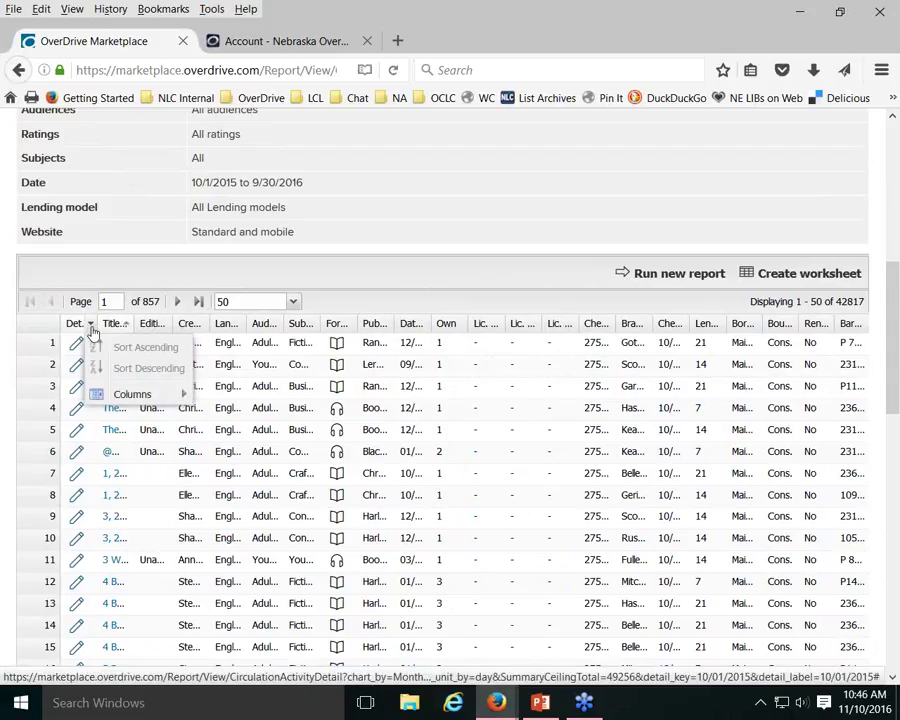
mouse_move(128, 400)
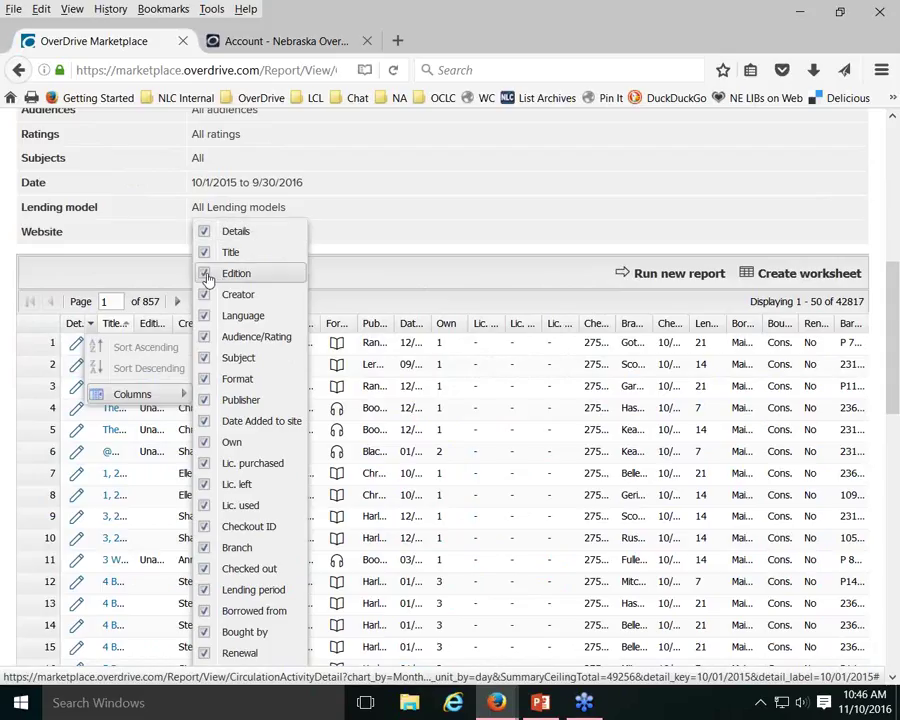
click(205, 275)
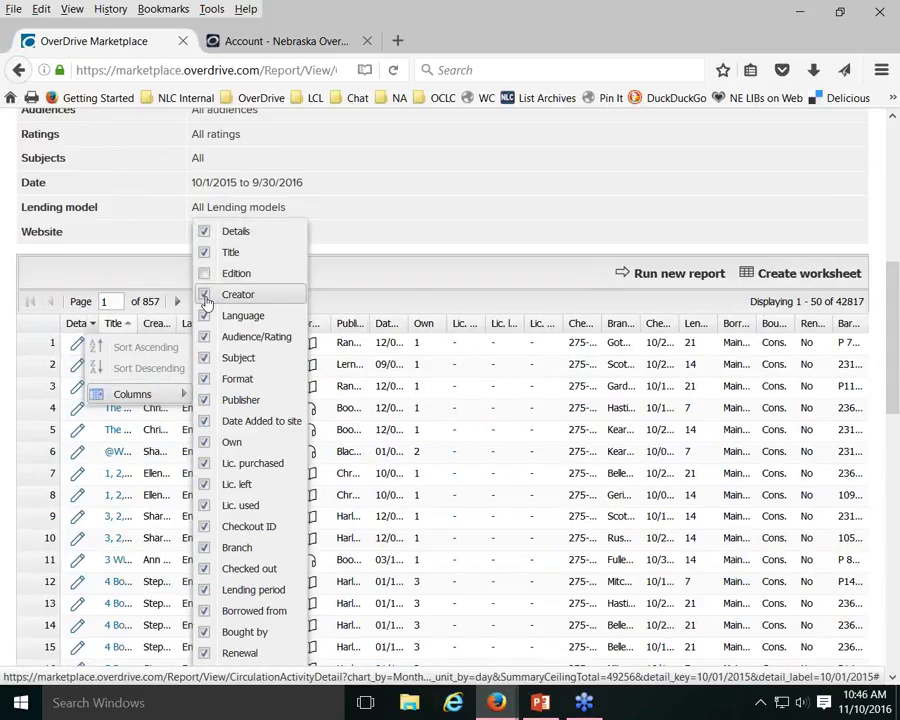
click(205, 295)
click(206, 315)
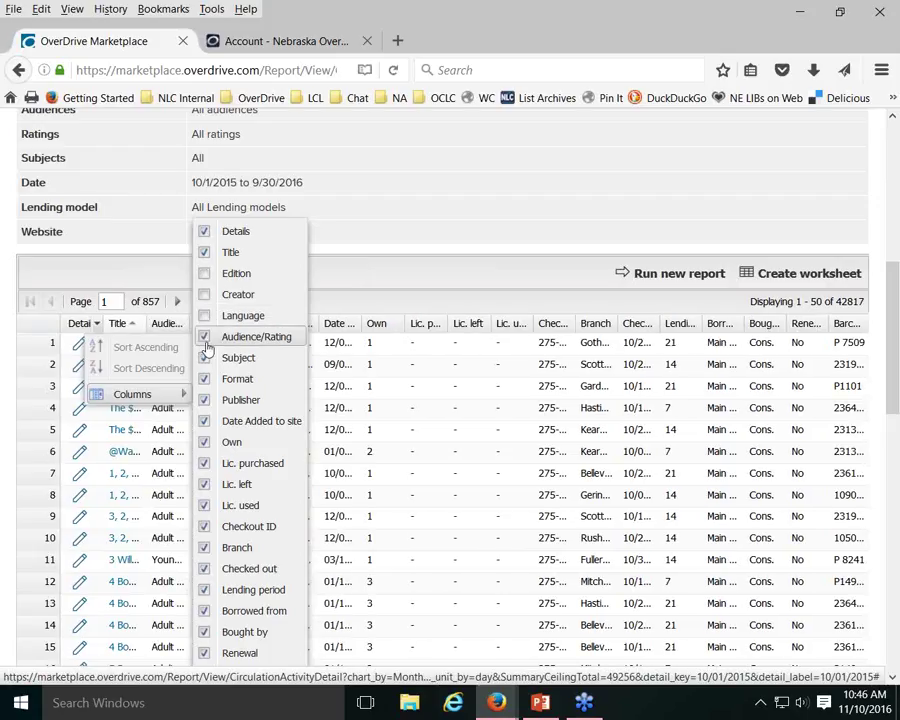
click(205, 360)
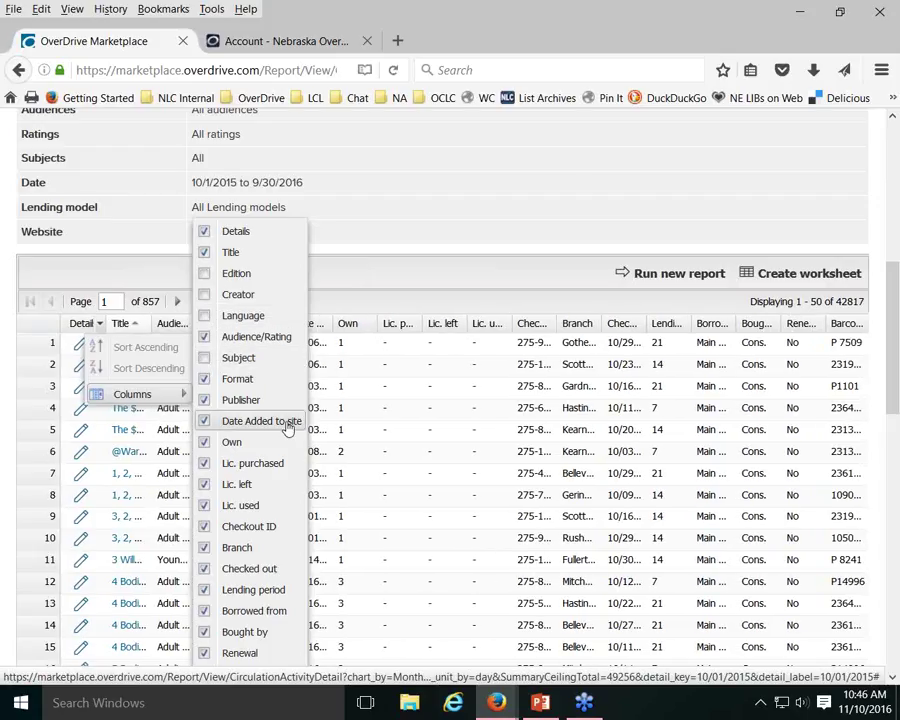
click(205, 401)
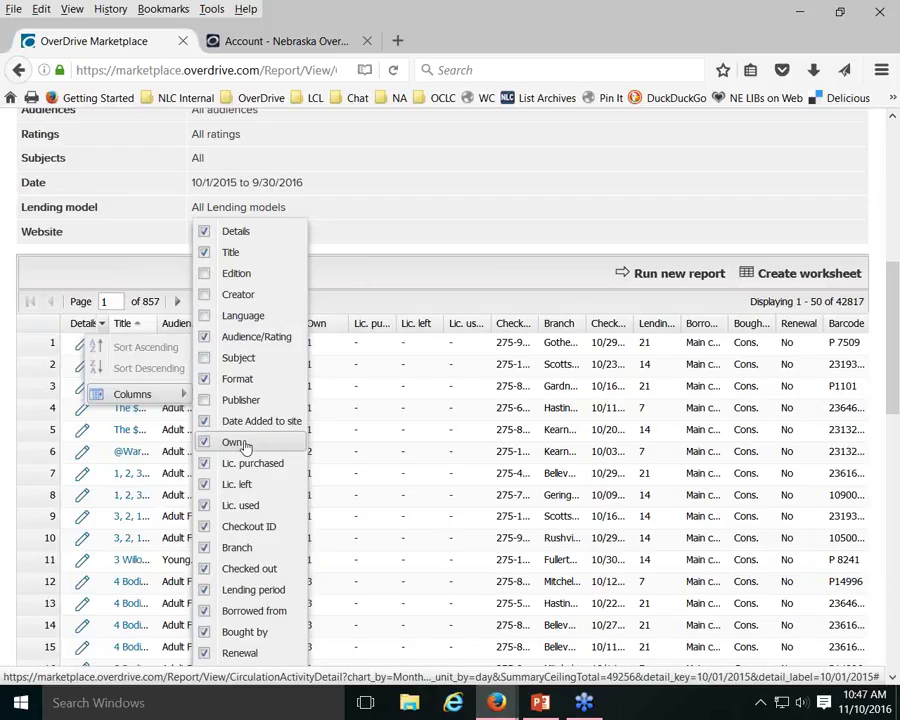
click(204, 531)
scroll(292, 484, down, 3)
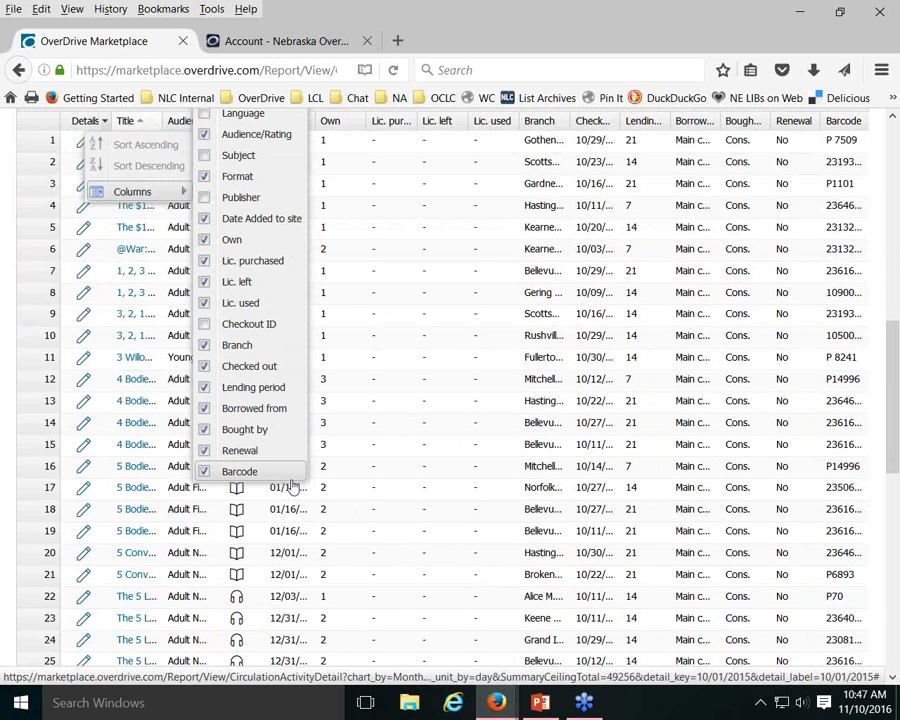
click(203, 451)
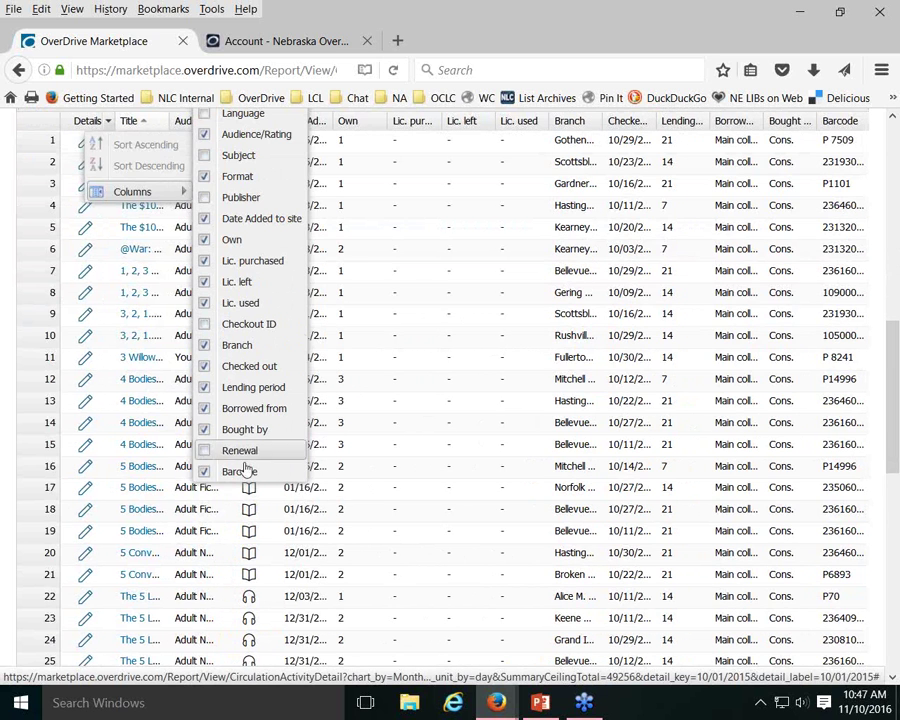
scroll(440, 300, down, 2)
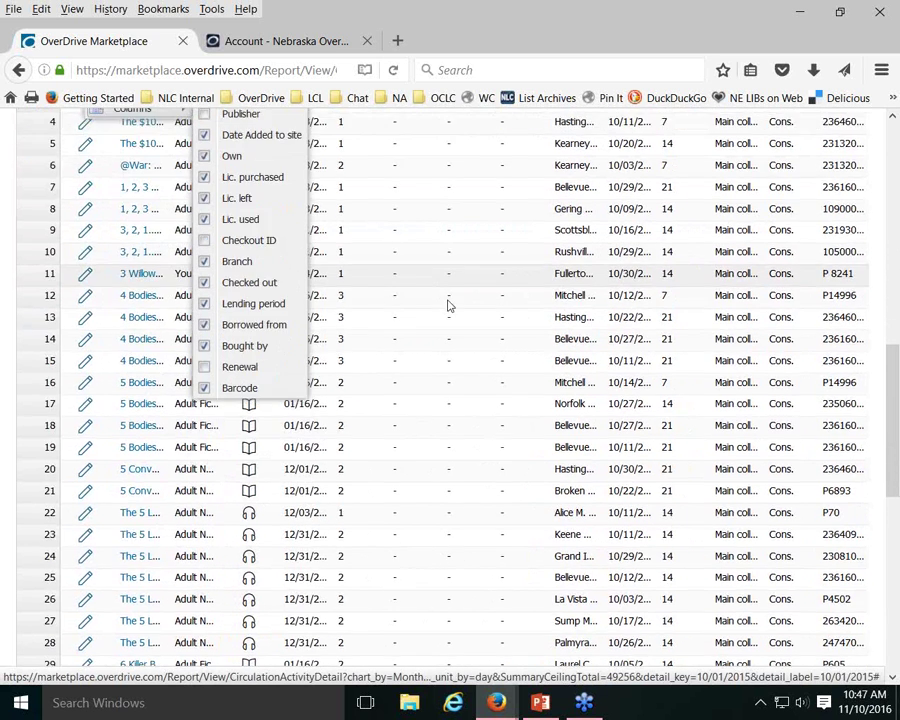
scroll(450, 350, up, 7)
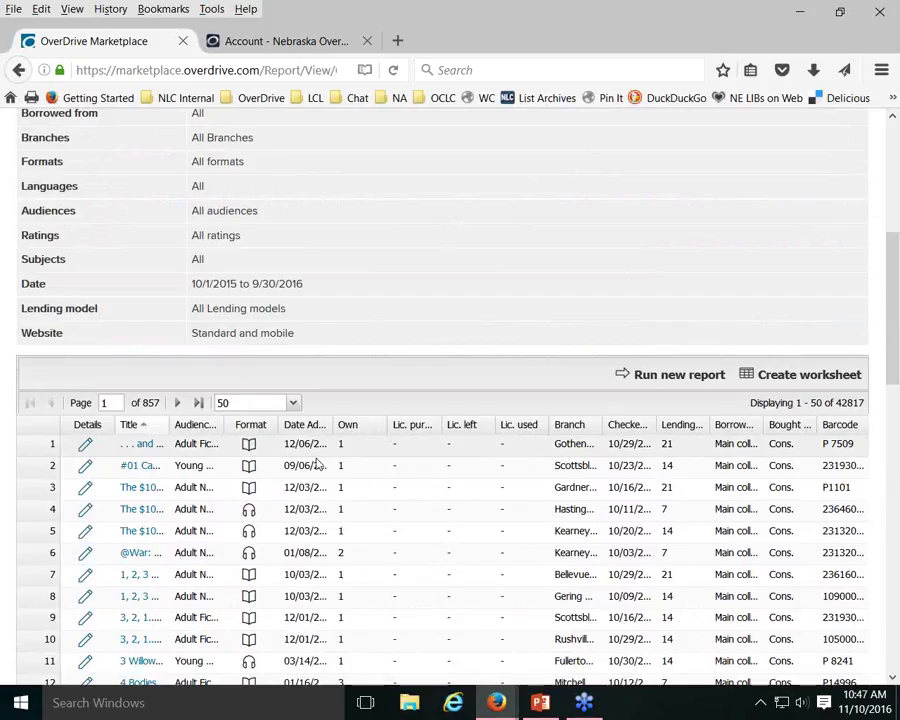
drag(332, 424, 358, 424)
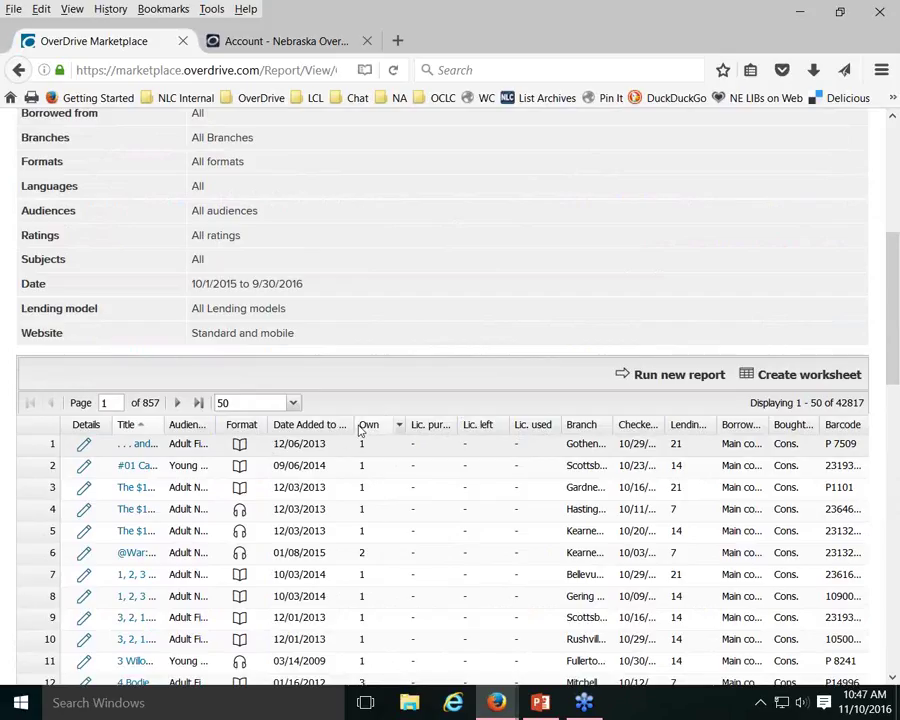
drag(356, 424, 318, 428)
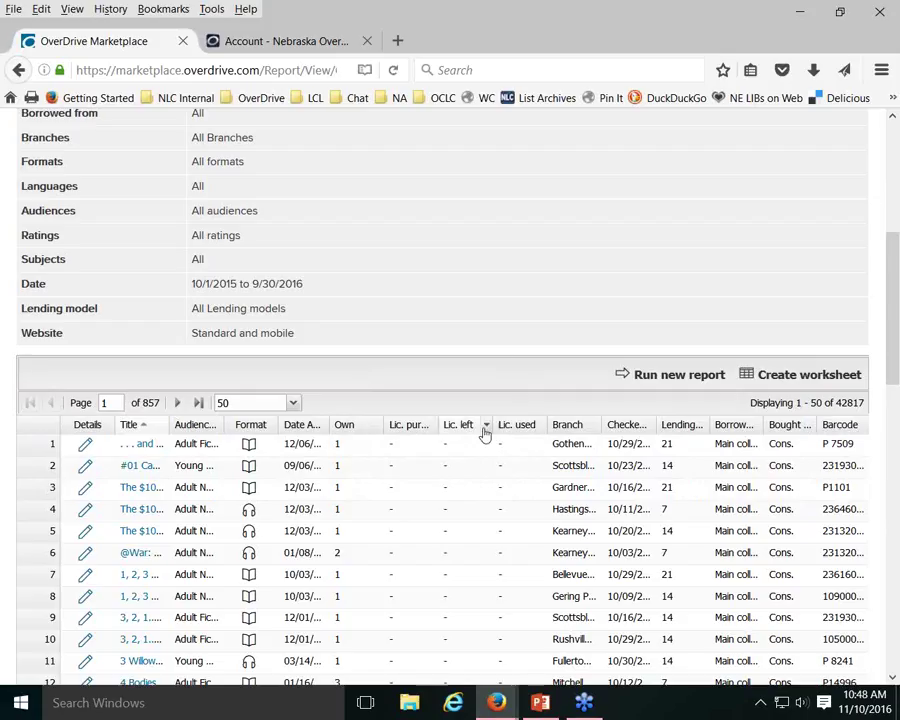
click(486, 427)
mouse_move(514, 494)
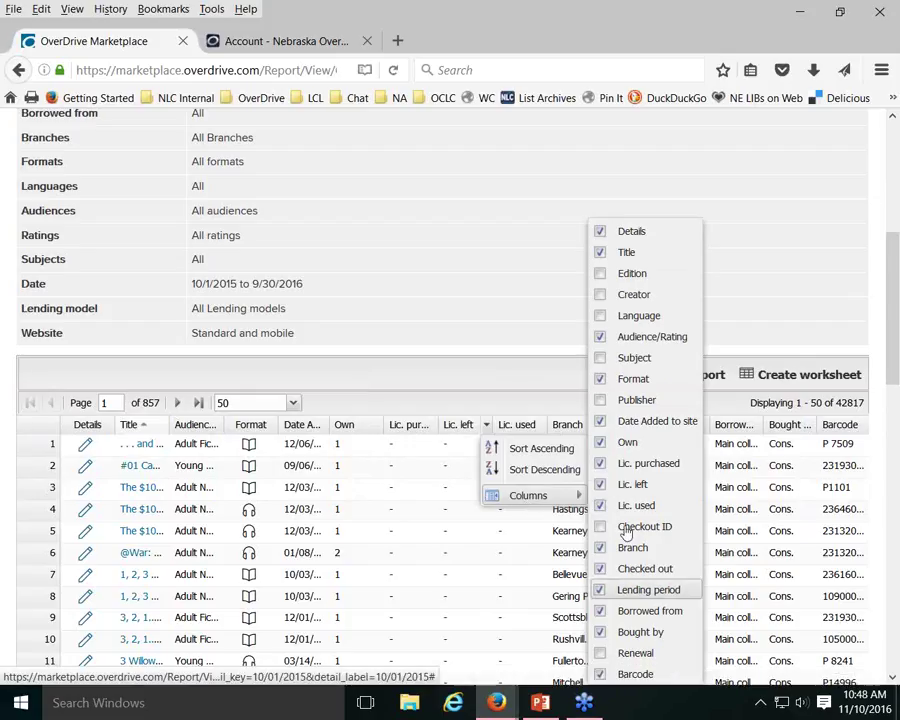
click(520, 219)
scroll(519, 241, down, 2)
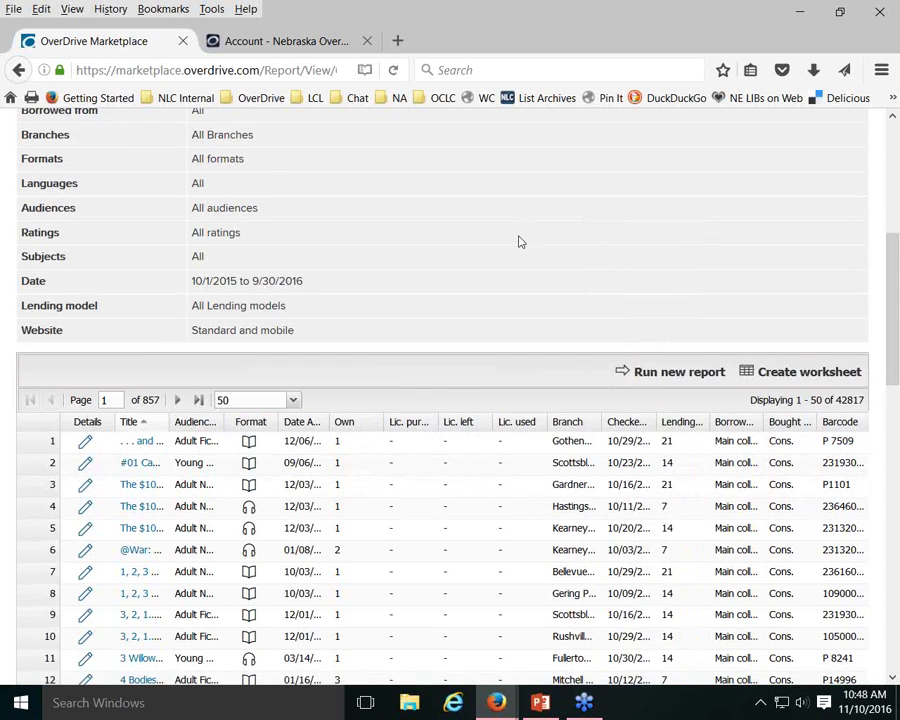
scroll(519, 241, down, 6)
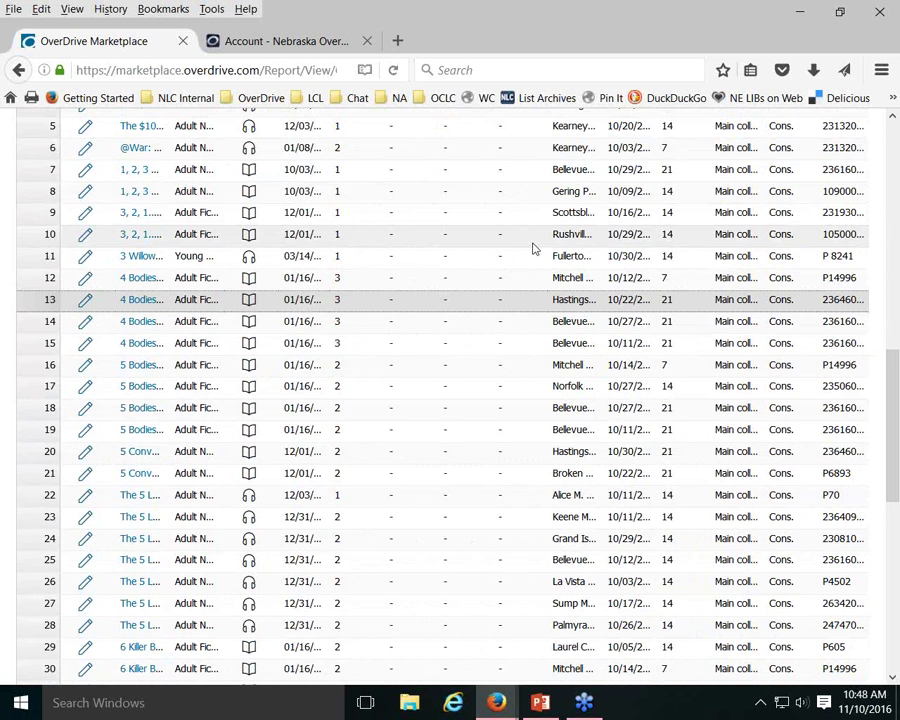
scroll(533, 248, up, 15)
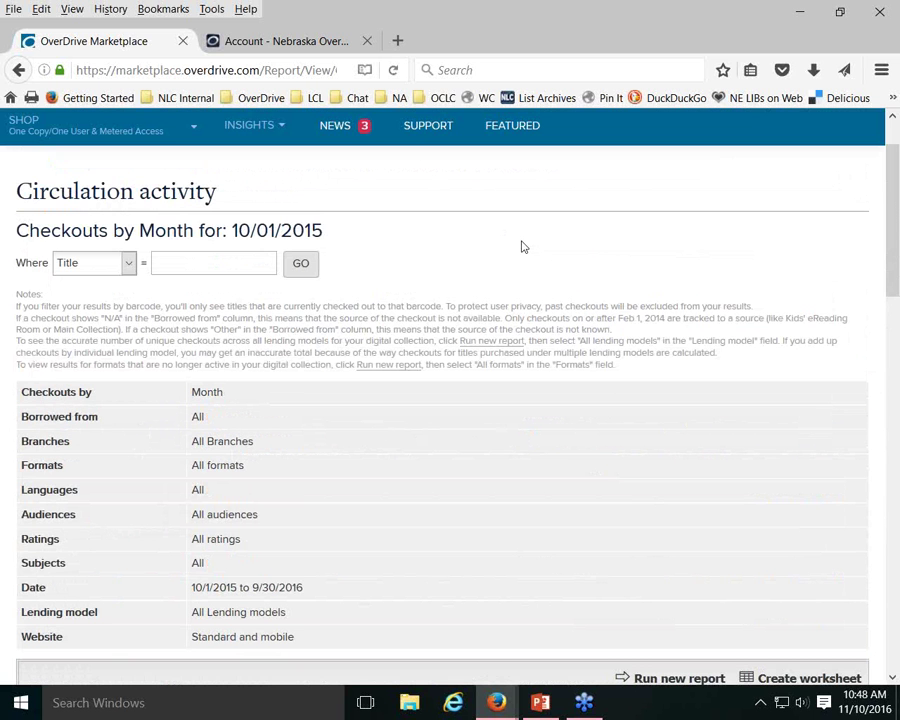
Return to the Checkouts by Month summary and open the Report options dialog
click(18, 70)
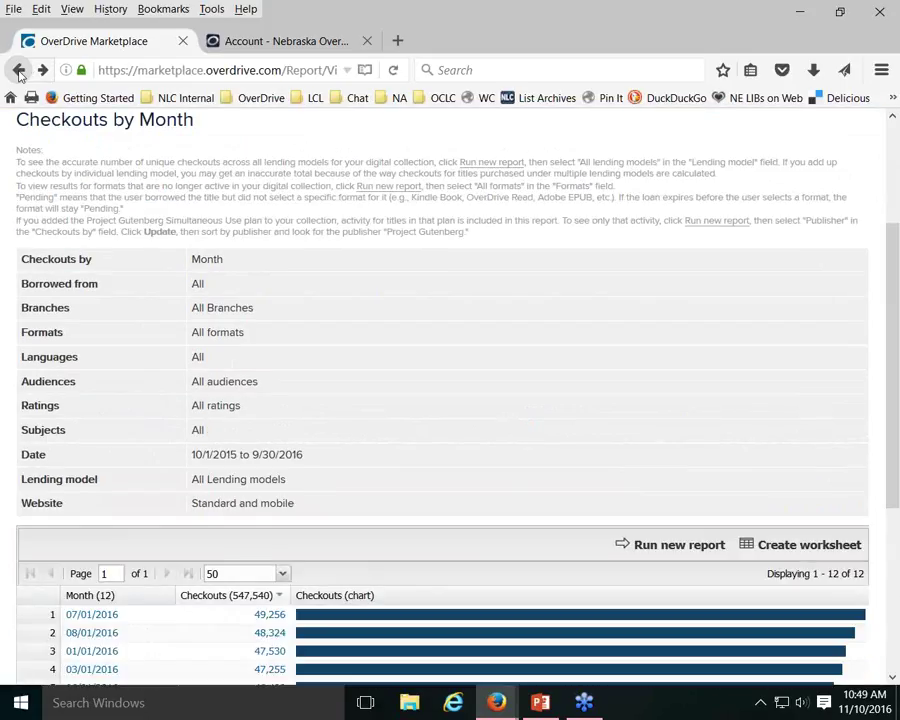
click(668, 546)
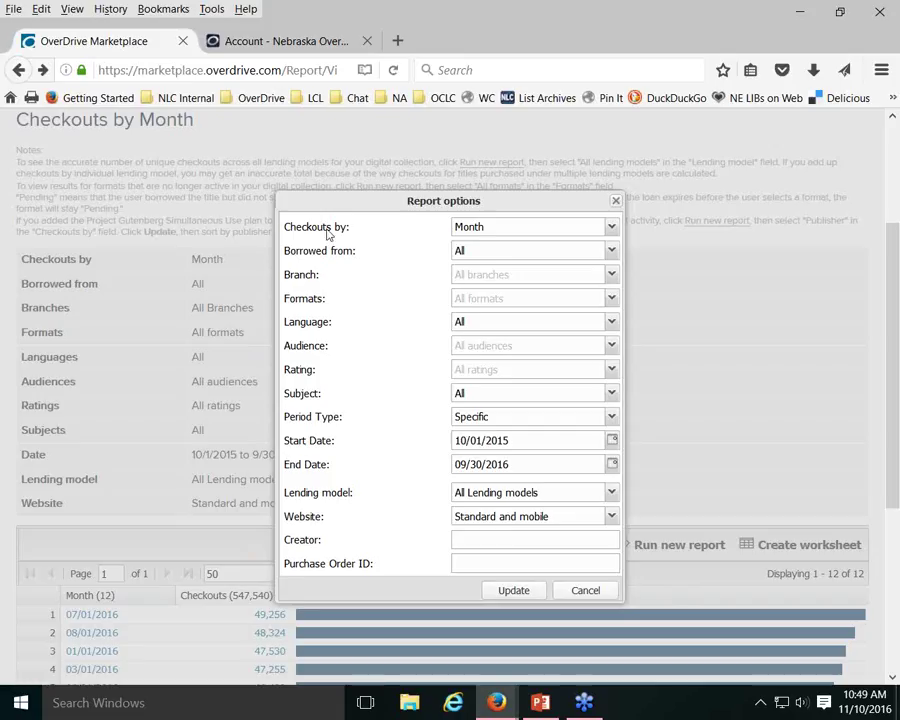
Rerun the report with checkouts grouped by Branch for 10/1/2015–9/30/2016
click(611, 227)
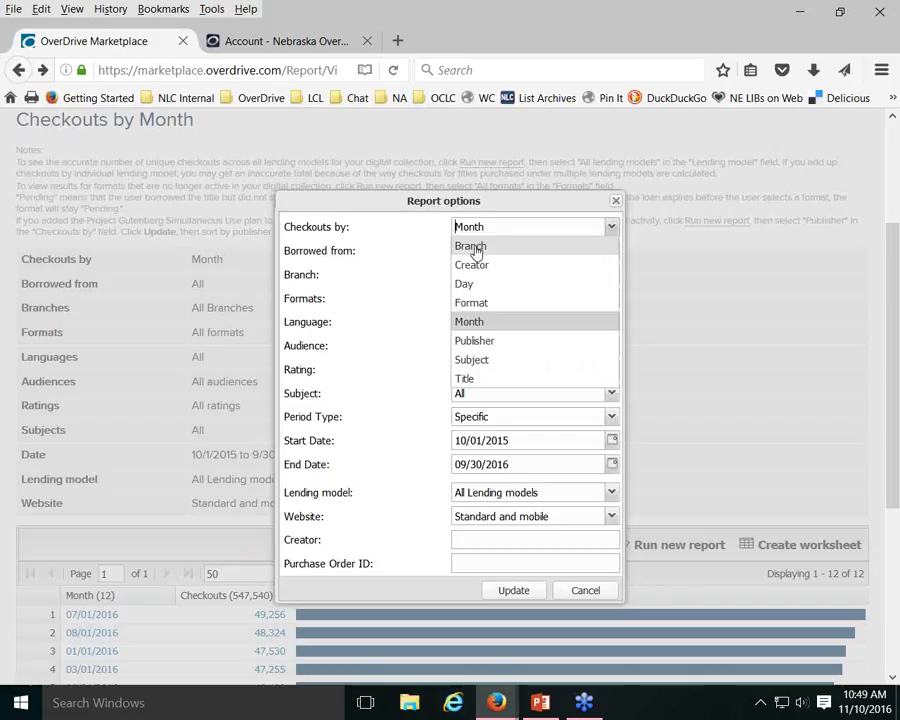
click(474, 248)
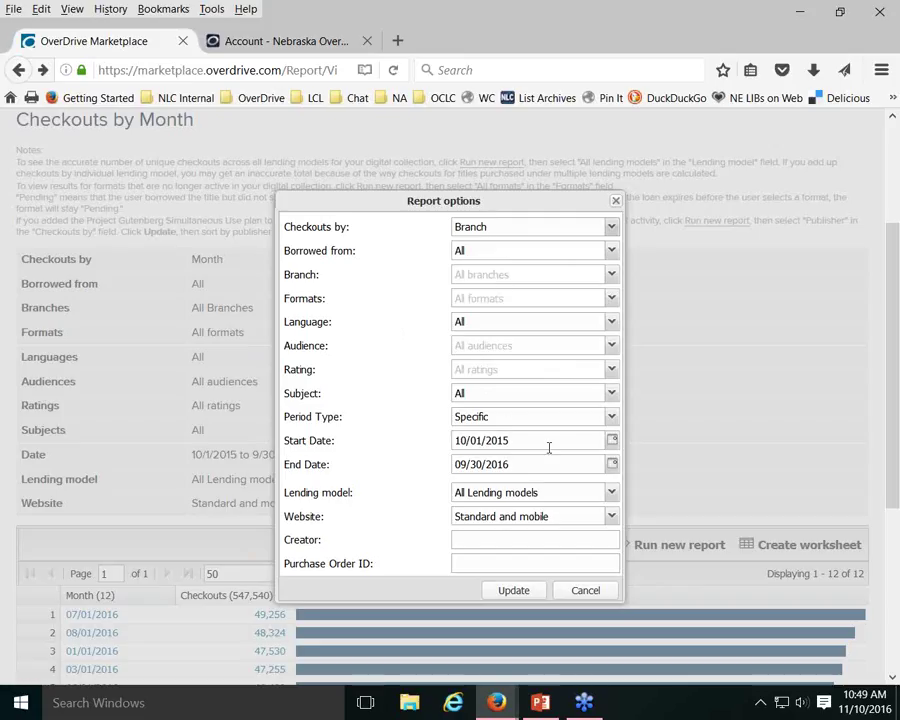
click(514, 591)
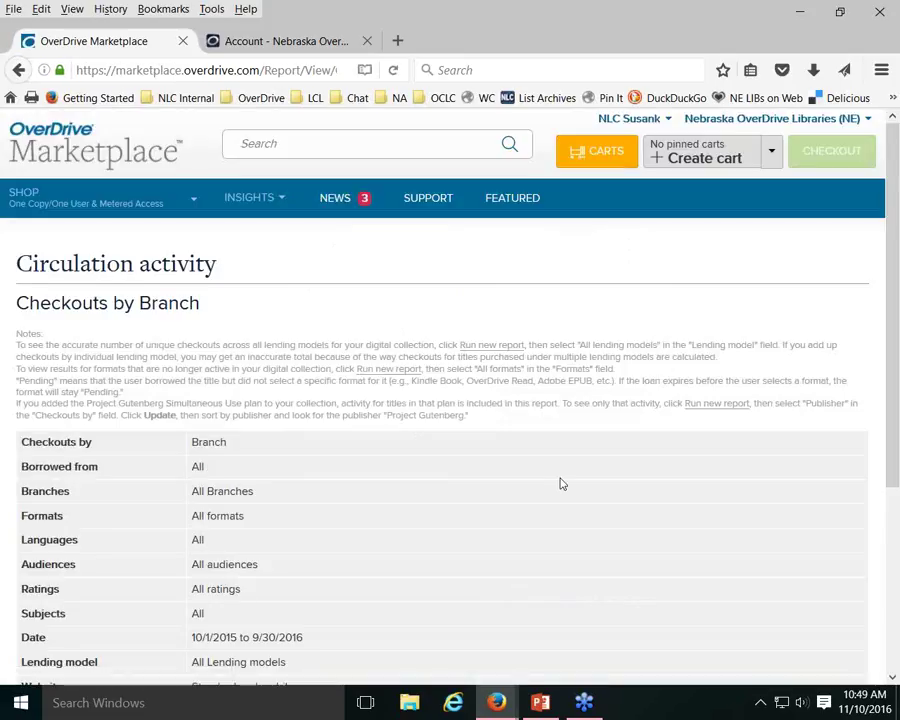
scroll(561, 484, down, 5)
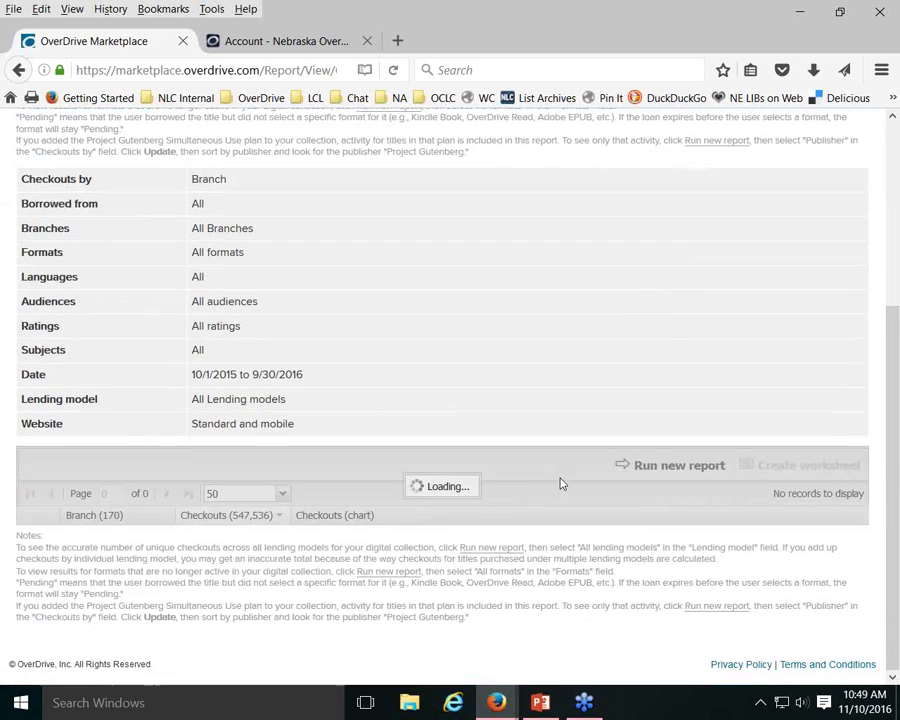
scroll(561, 484, down, 2)
scroll(541, 319, down, 2)
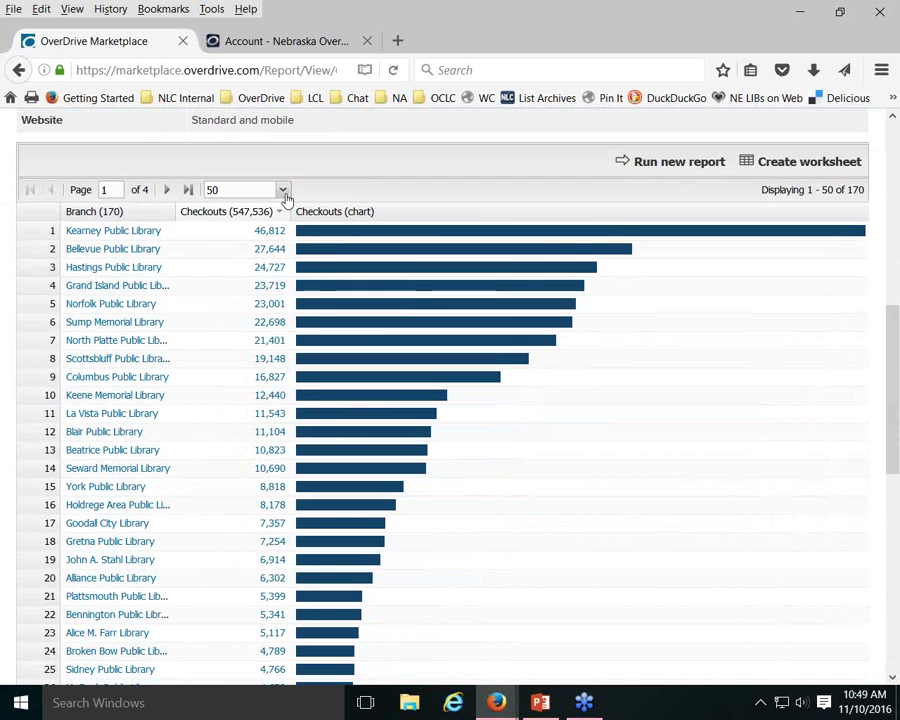
click(283, 190)
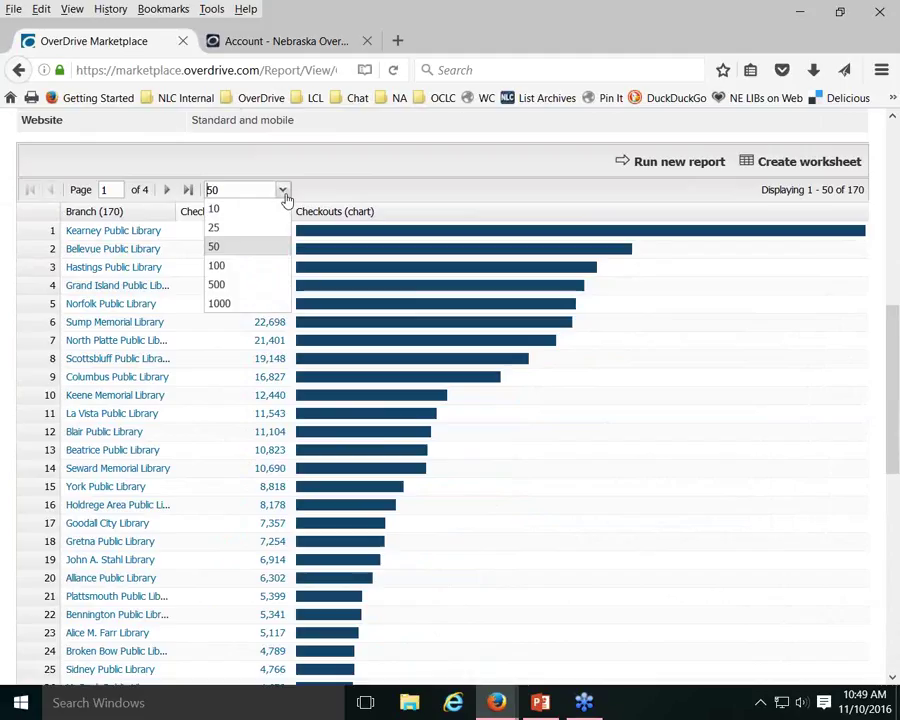
click(217, 285)
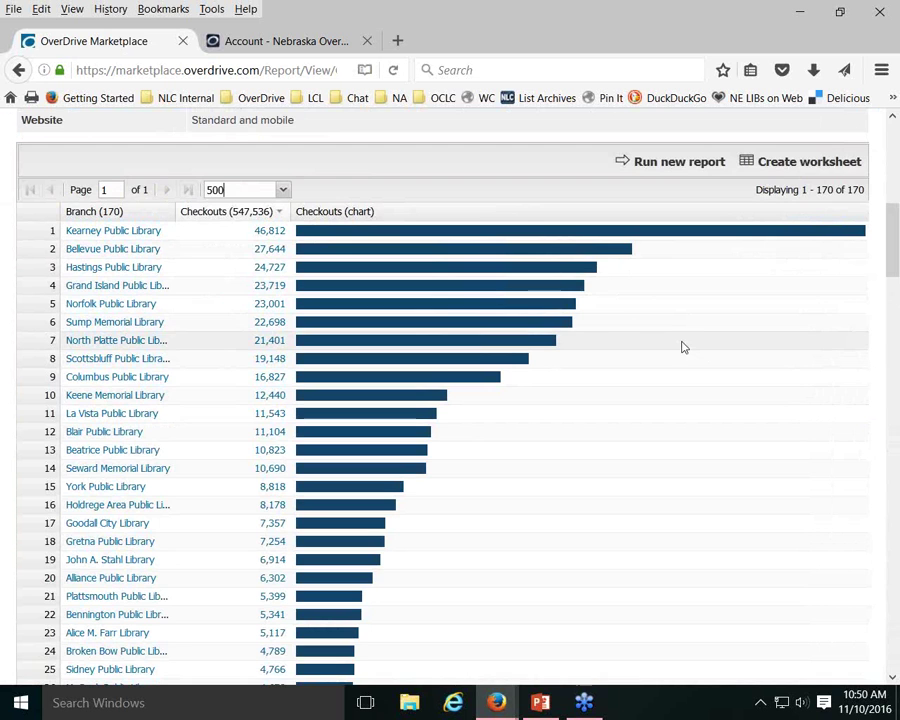
scroll(524, 296, down, 4)
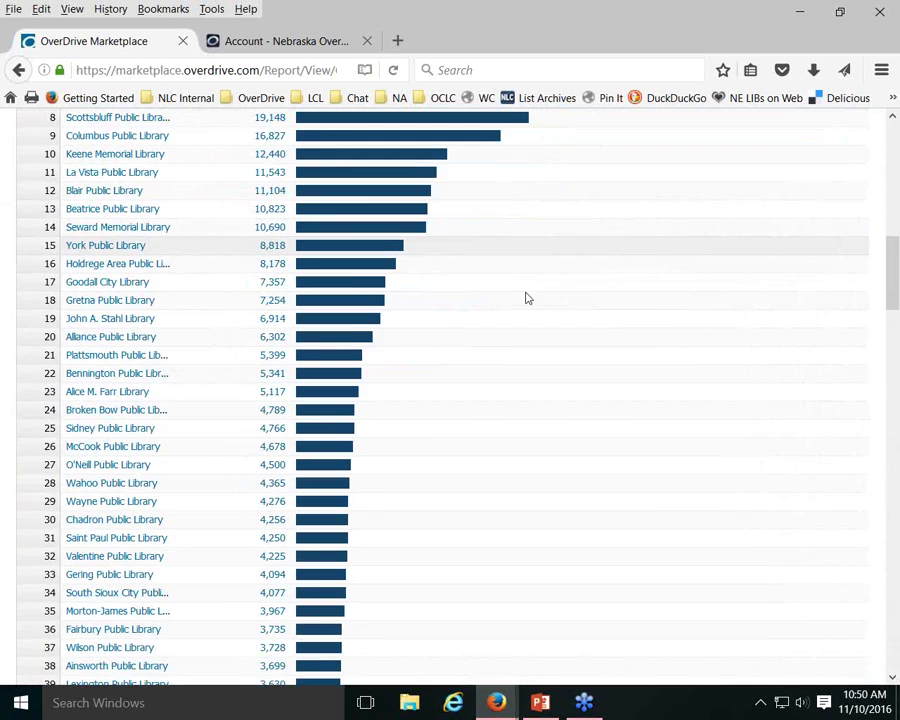
scroll(527, 298, down, 10)
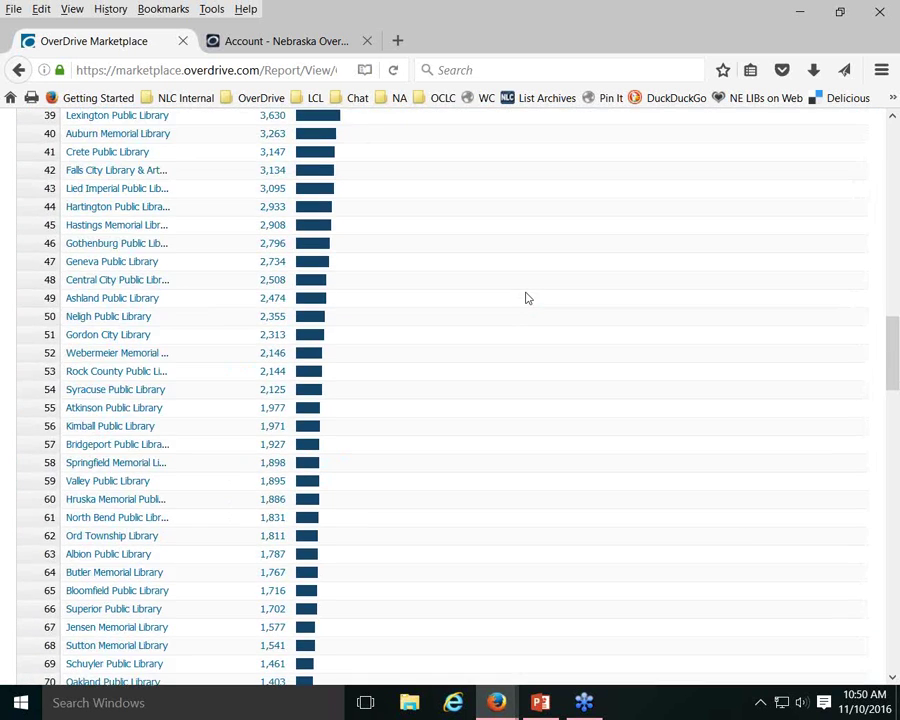
scroll(527, 298, down, 9)
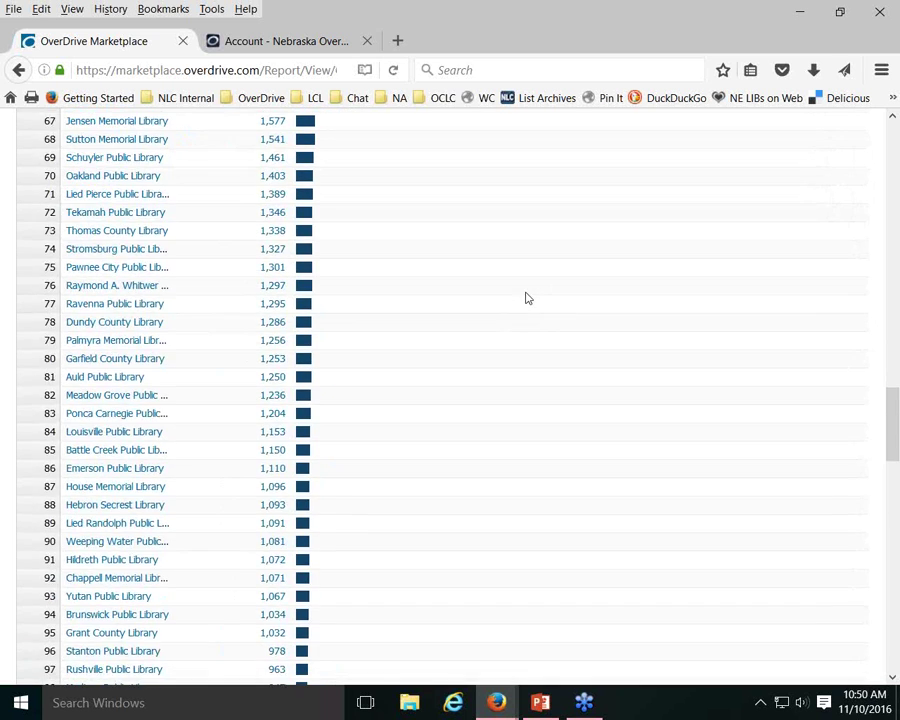
scroll(527, 298, down, 7)
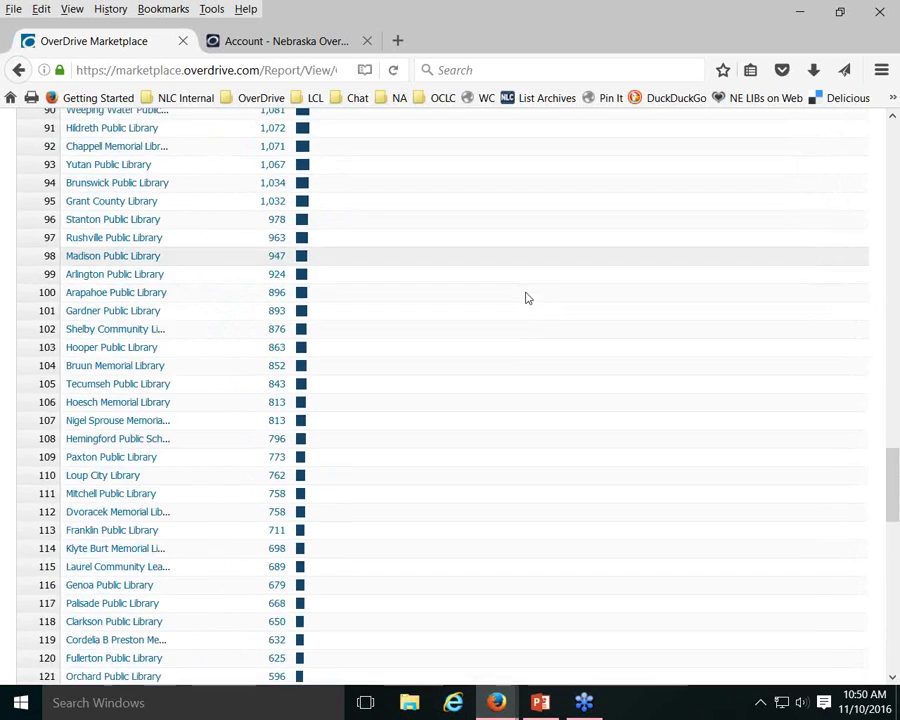
scroll(527, 298, down, 8)
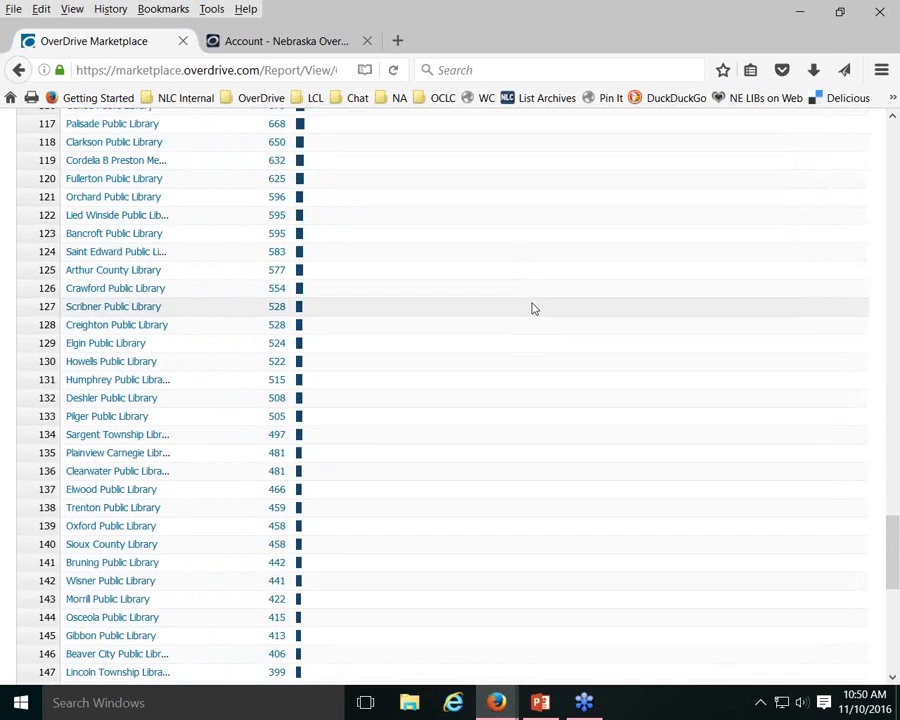
scroll(533, 309, down, 7)
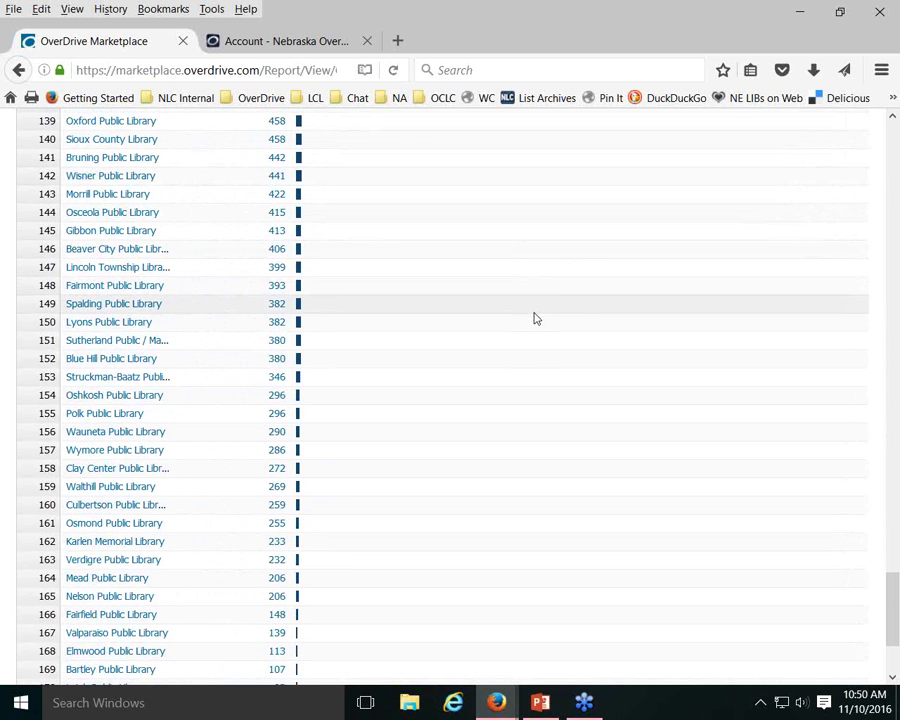
scroll(535, 319, down, 3)
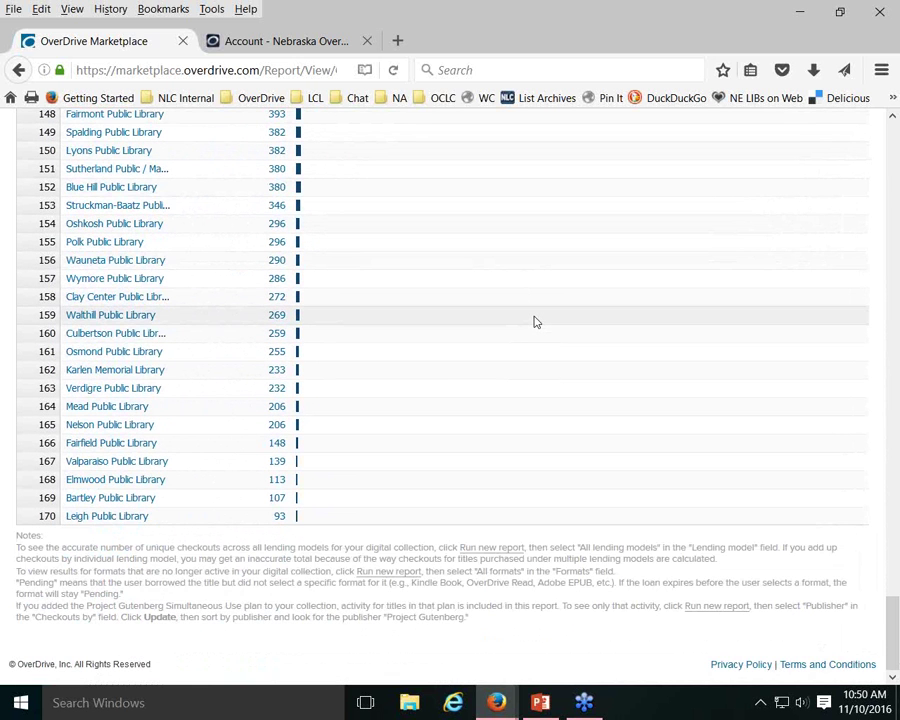
scroll(535, 321, up, 20)
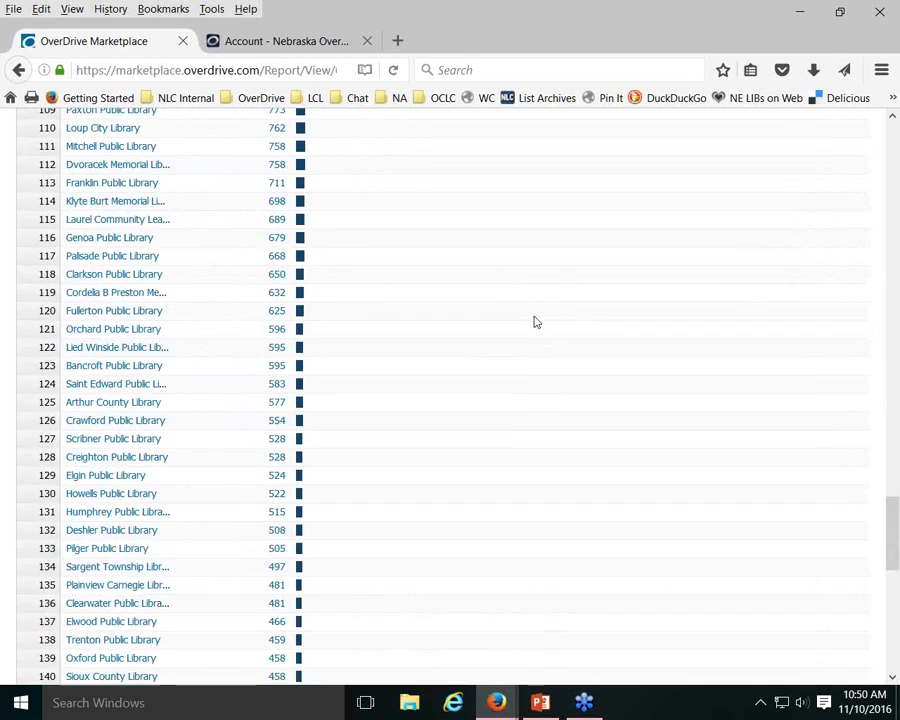
scroll(535, 318, up, 20)
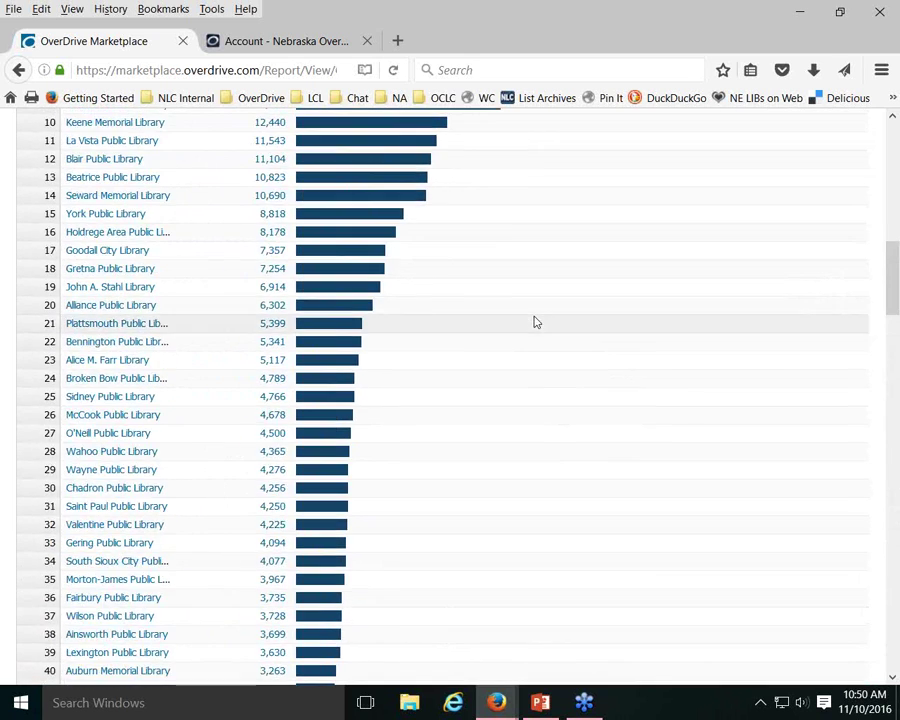
scroll(537, 316, up, 3)
scroll(536, 314, down, 5)
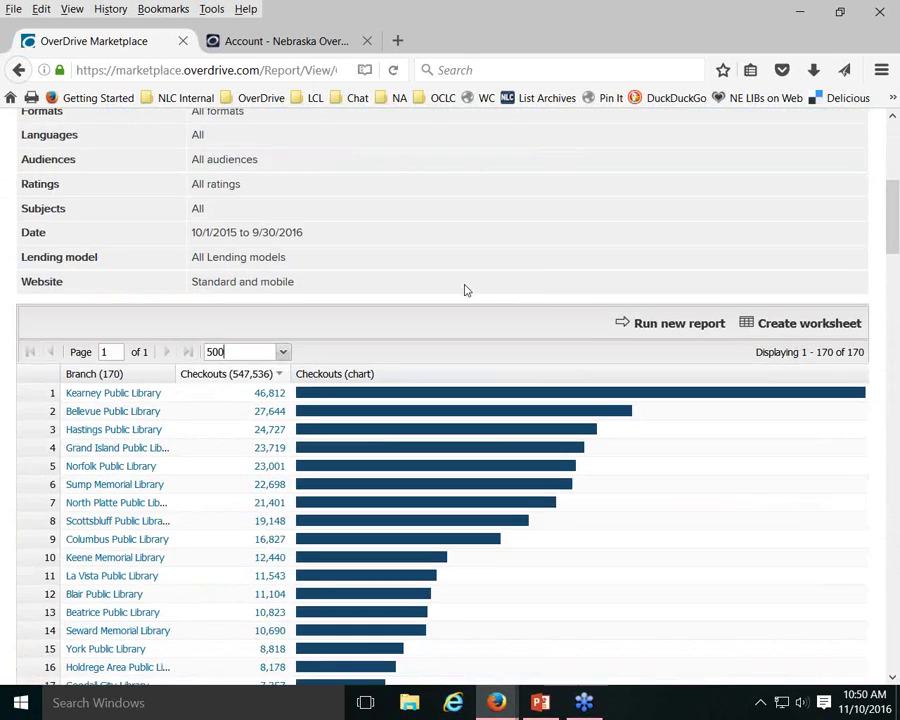
Start a new checkouts report grouped by Month for the Chadron Public Library branch
click(678, 324)
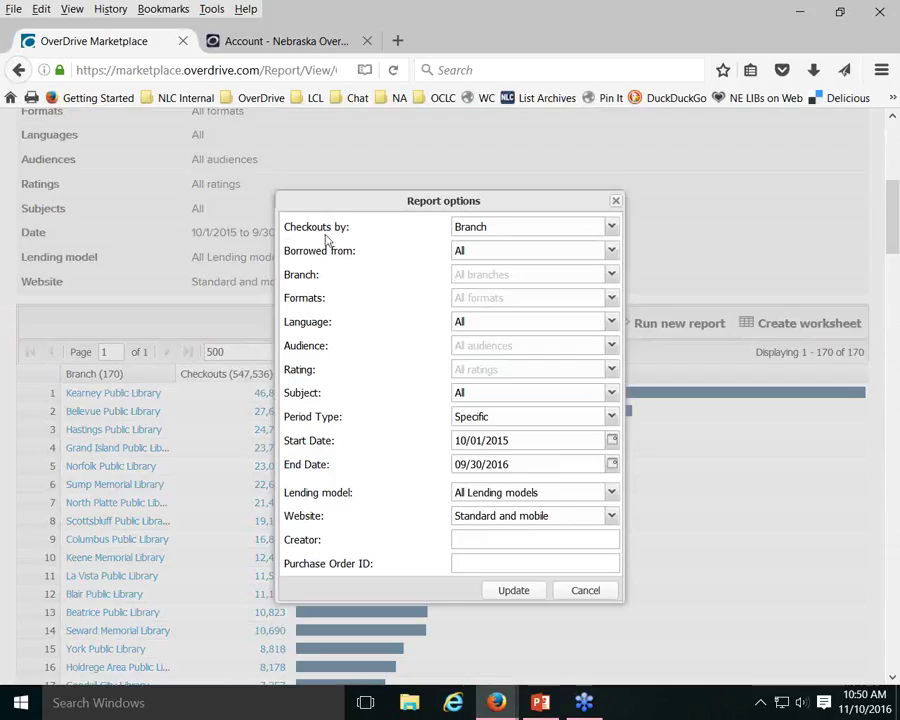
click(611, 227)
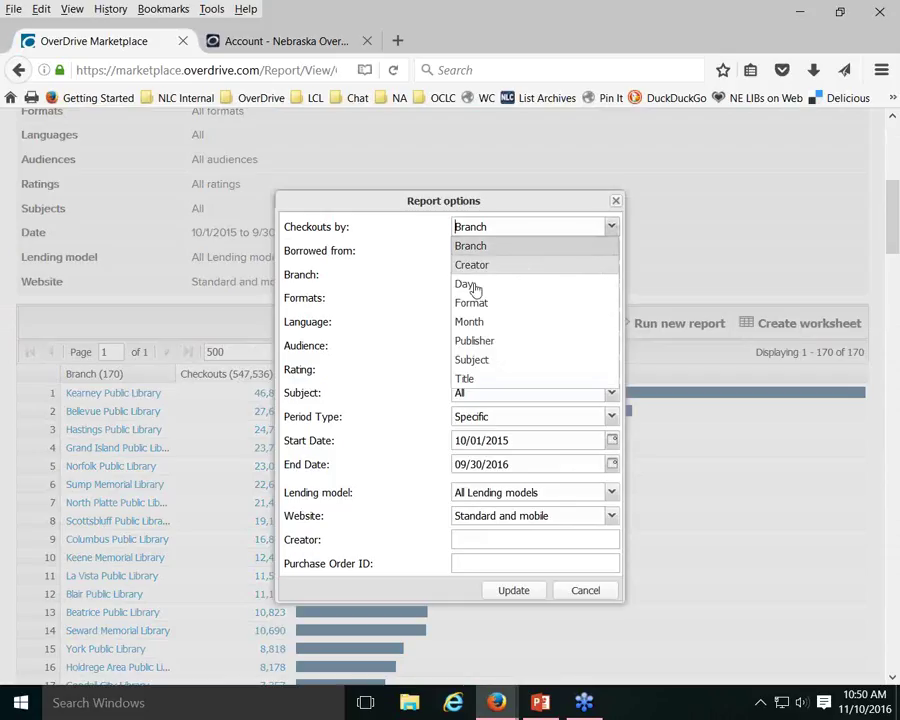
click(468, 322)
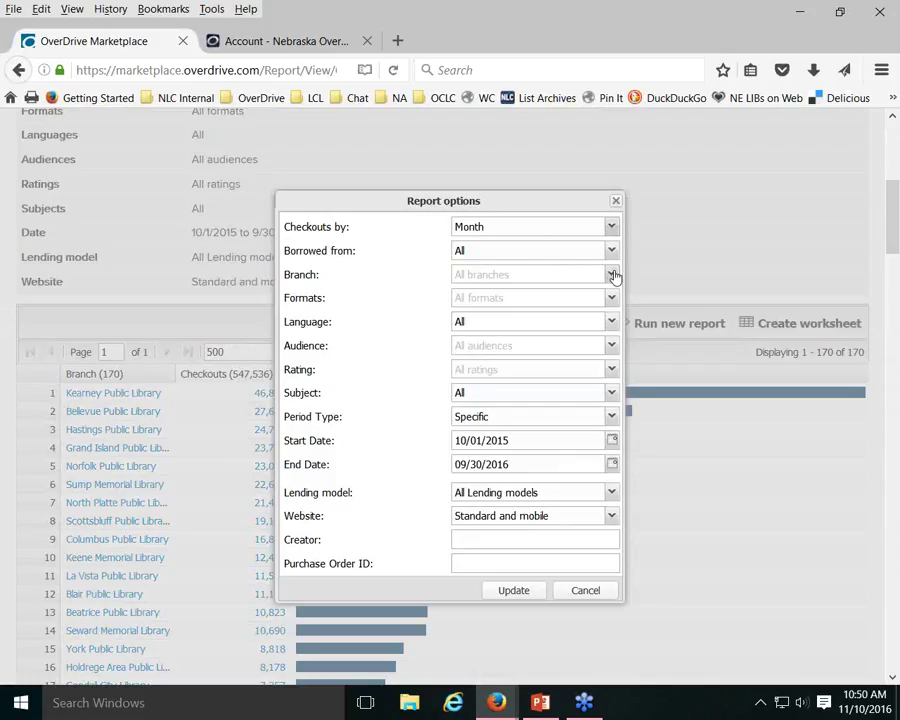
click(612, 275)
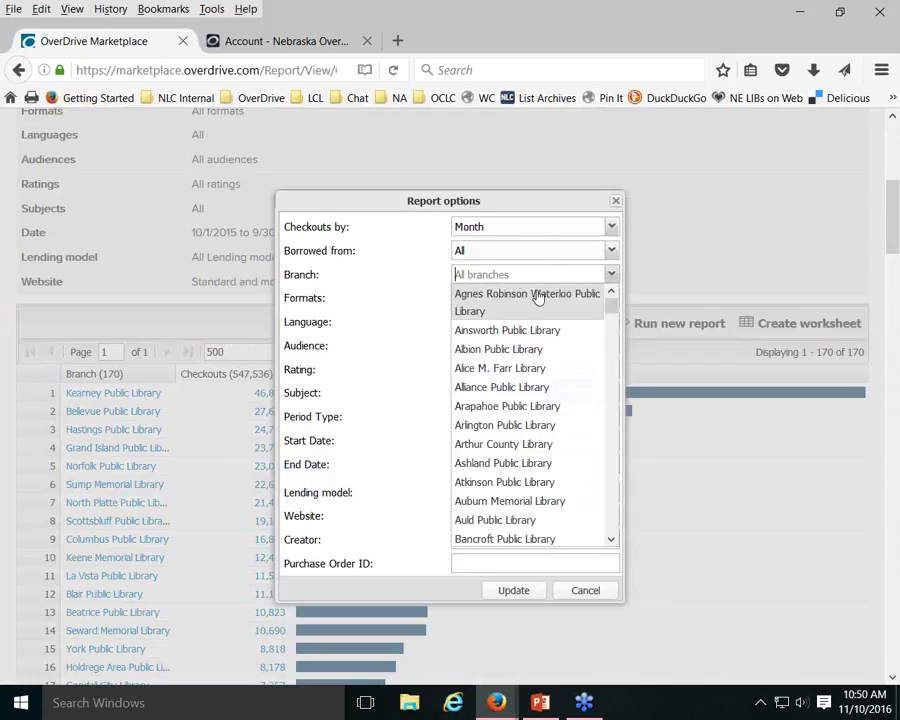
scroll(508, 457, down, 6)
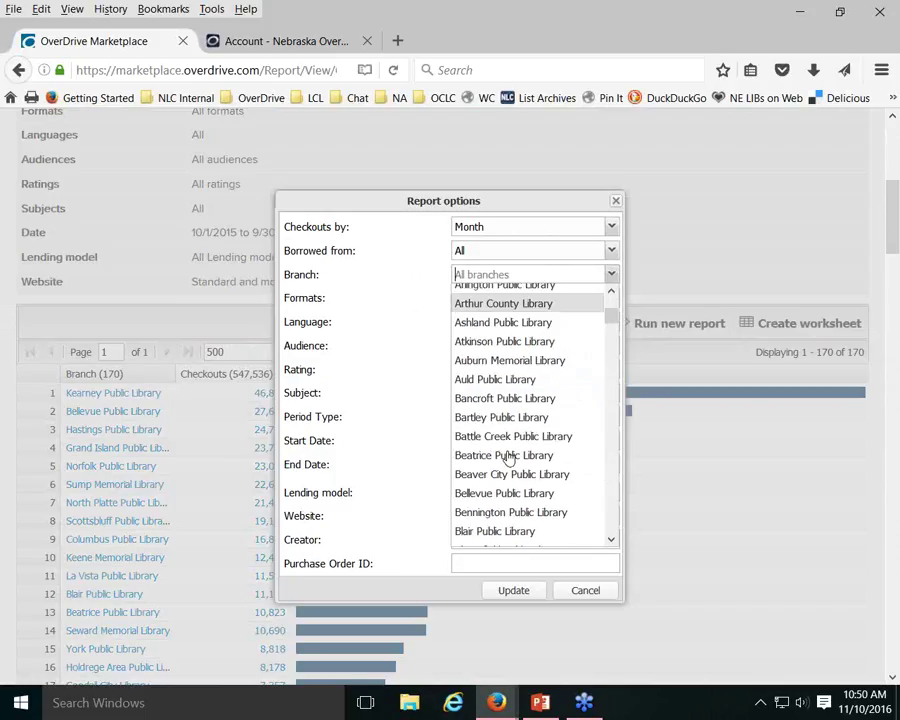
scroll(508, 457, down, 2)
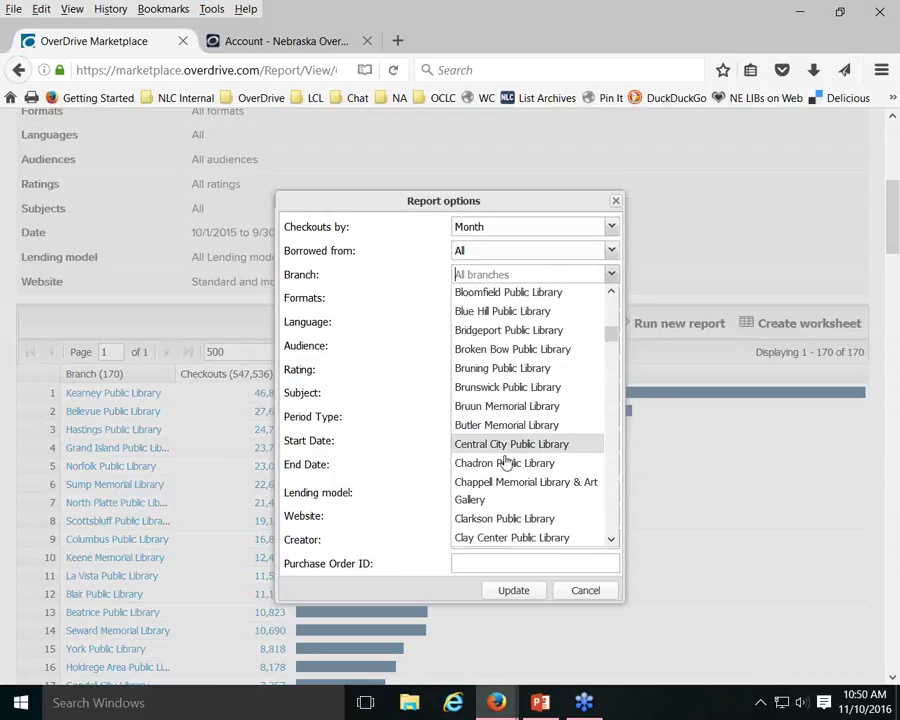
click(503, 463)
click(700, 264)
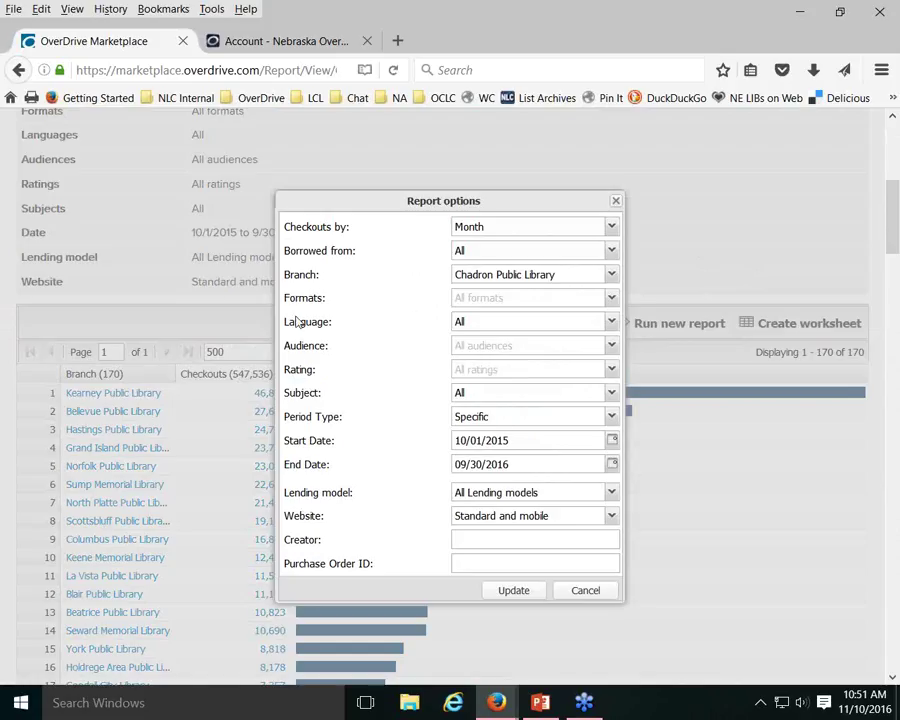
Limit the report to All eBooks and rerun it, showing 2,361 checkouts
click(595, 300)
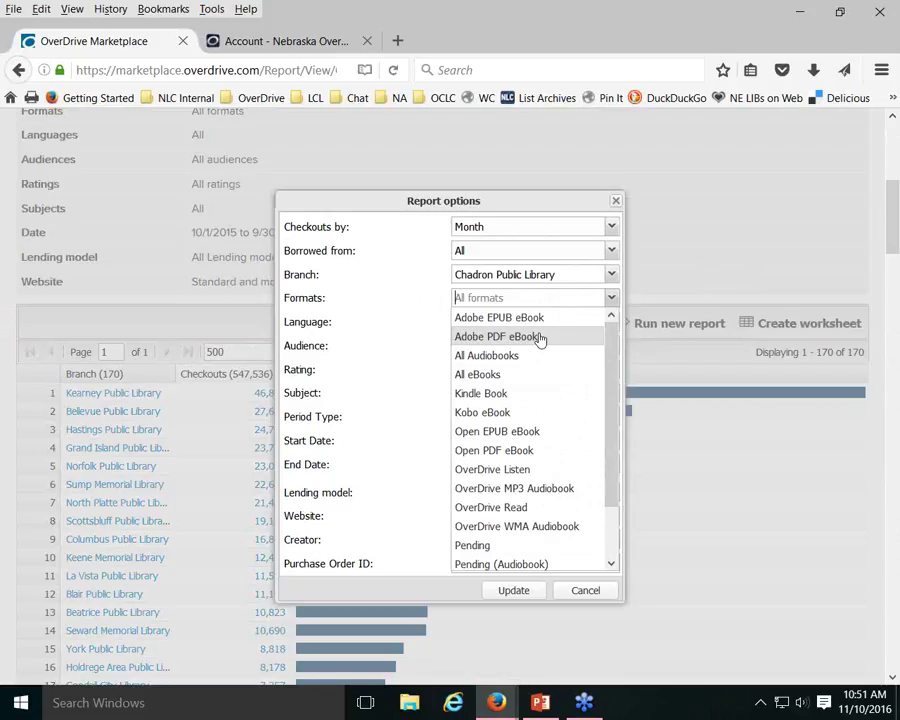
click(481, 376)
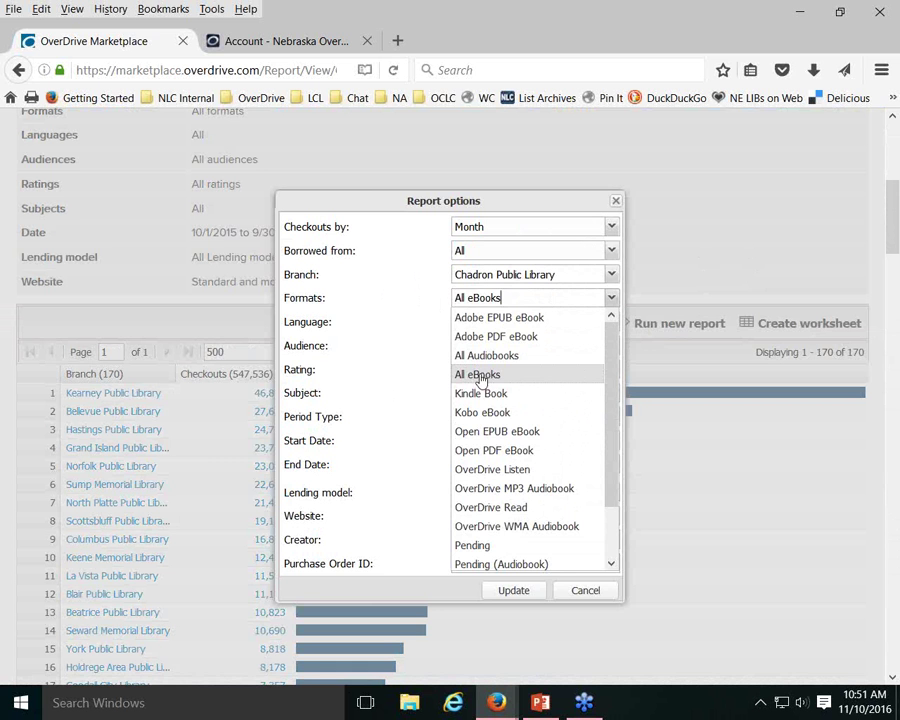
click(515, 594)
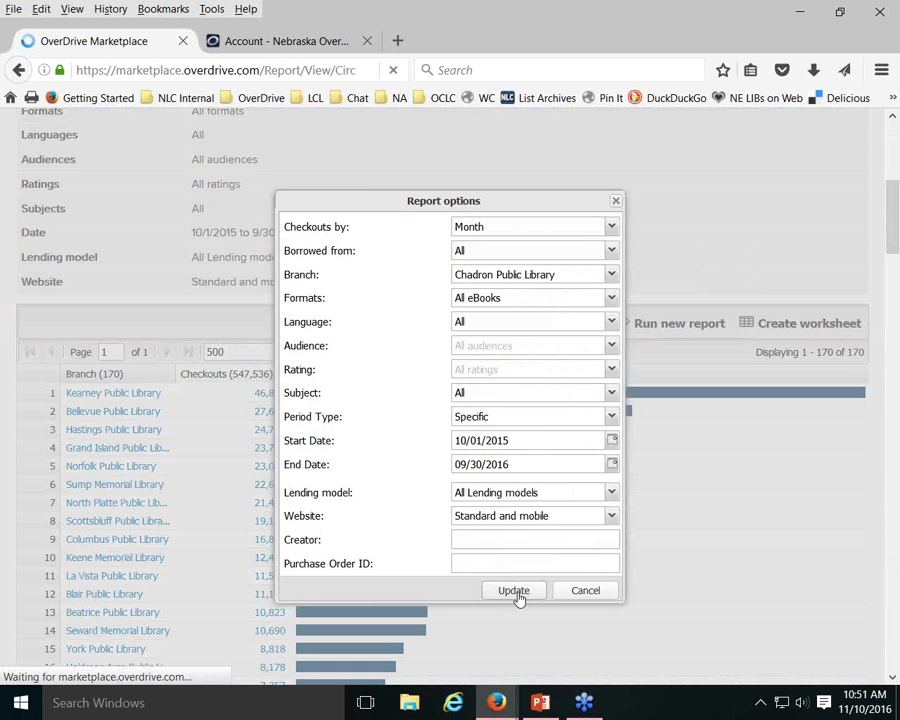
scroll(530, 566, down, 5)
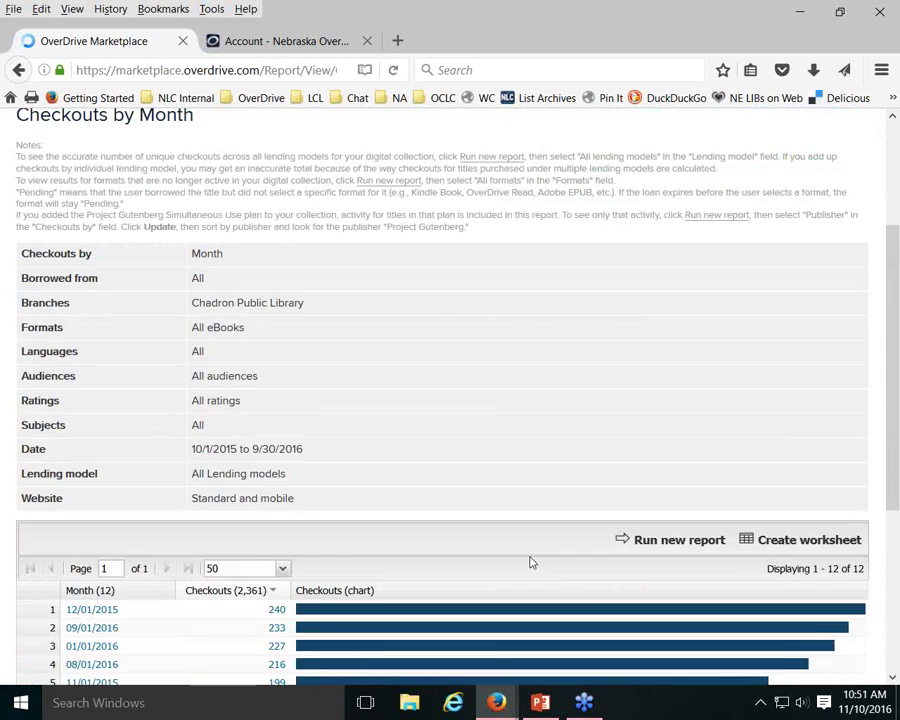
scroll(530, 562, down, 2)
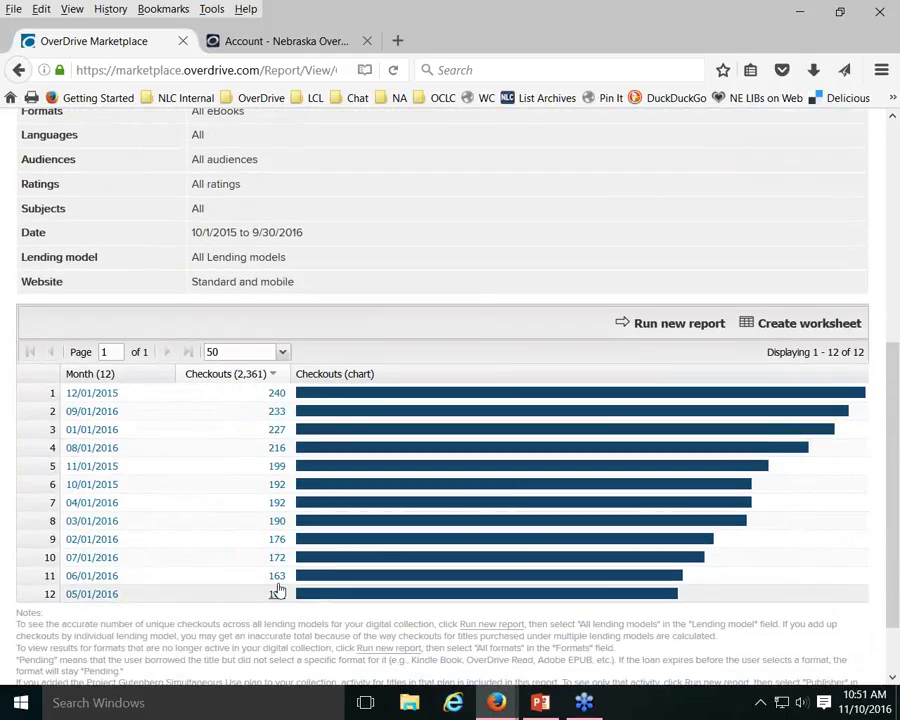
Rerun Chadron's monthly checkouts limited to All Audiobooks, showing 1,895 checkouts
click(657, 335)
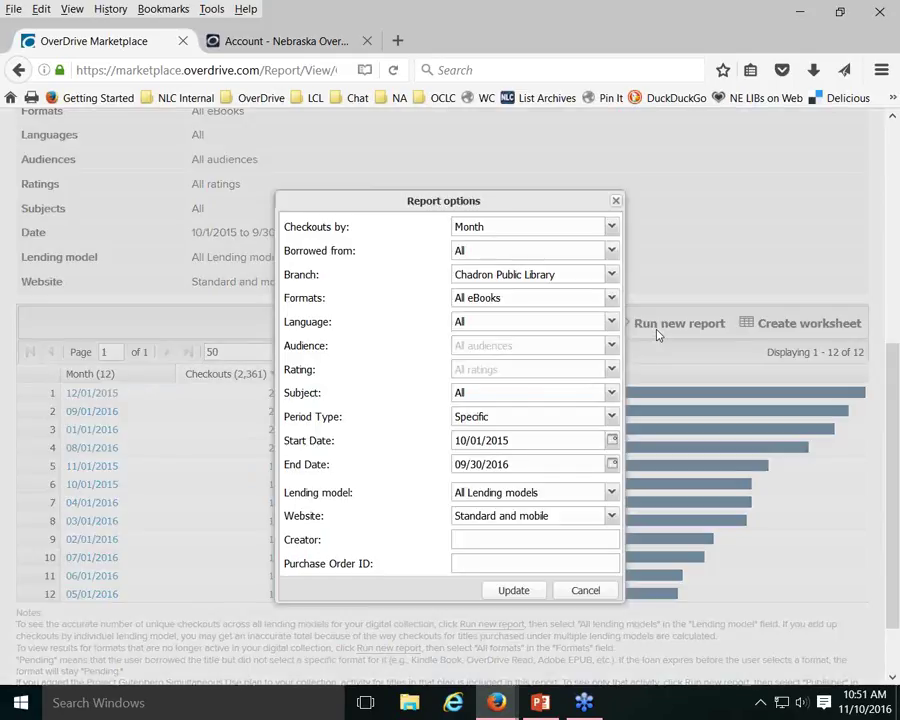
click(597, 299)
click(611, 299)
click(508, 360)
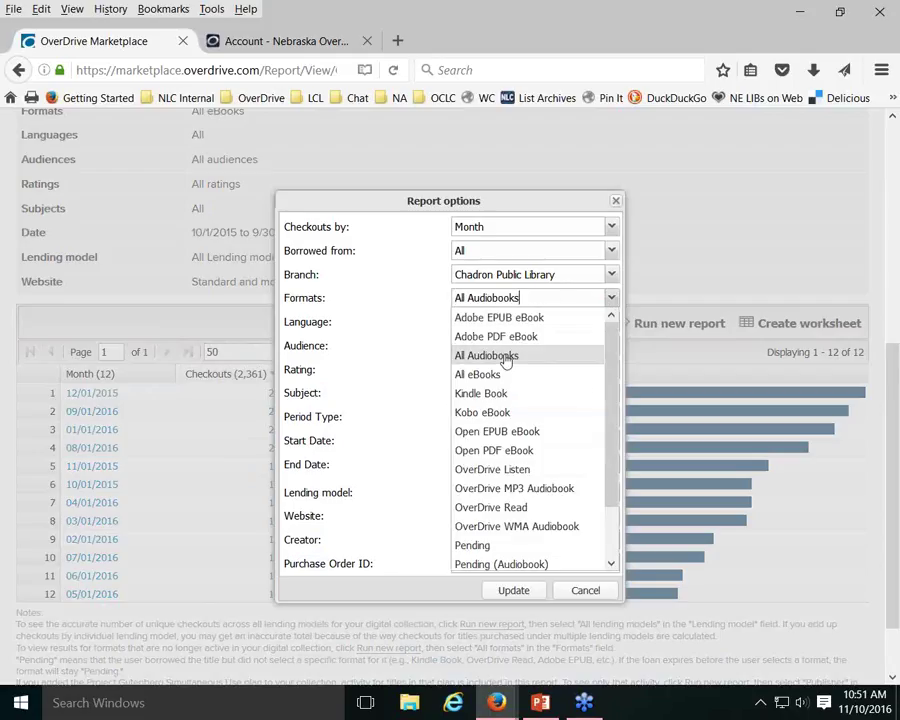
click(514, 591)
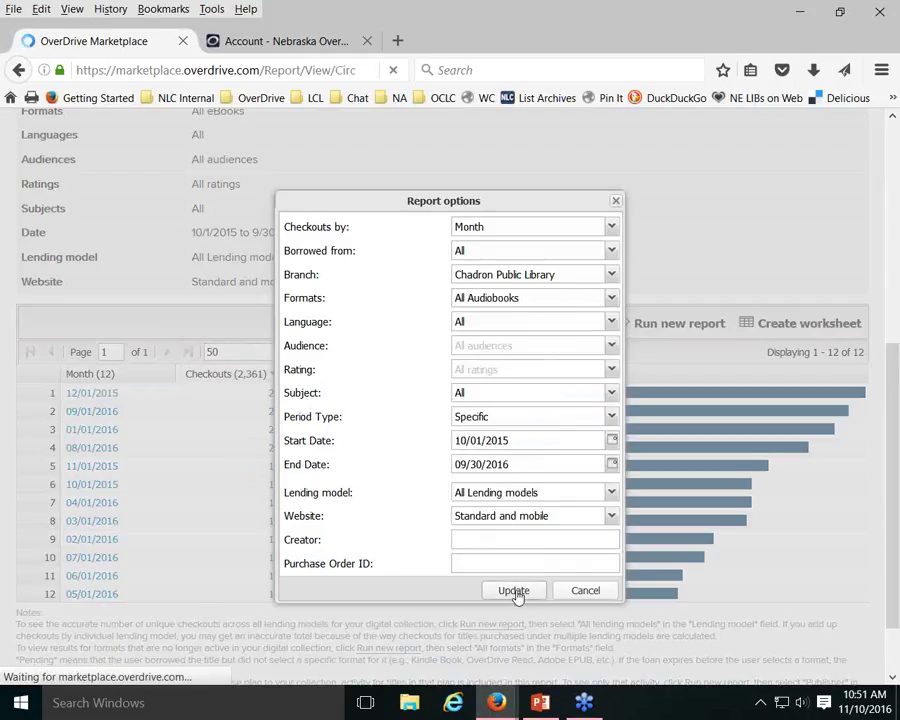
scroll(514, 363, down, 5)
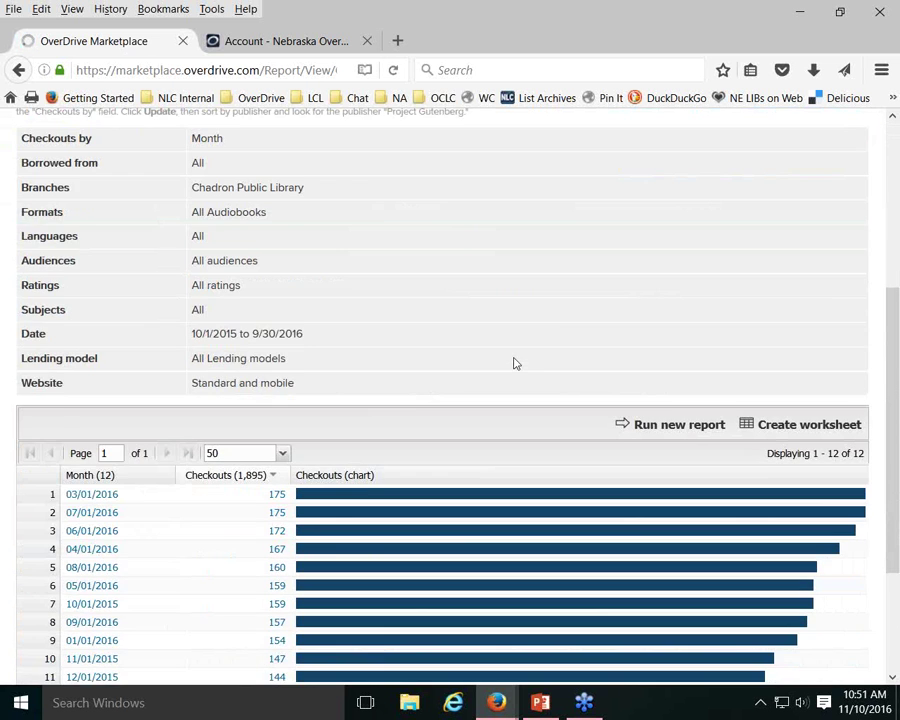
scroll(514, 363, down, 1)
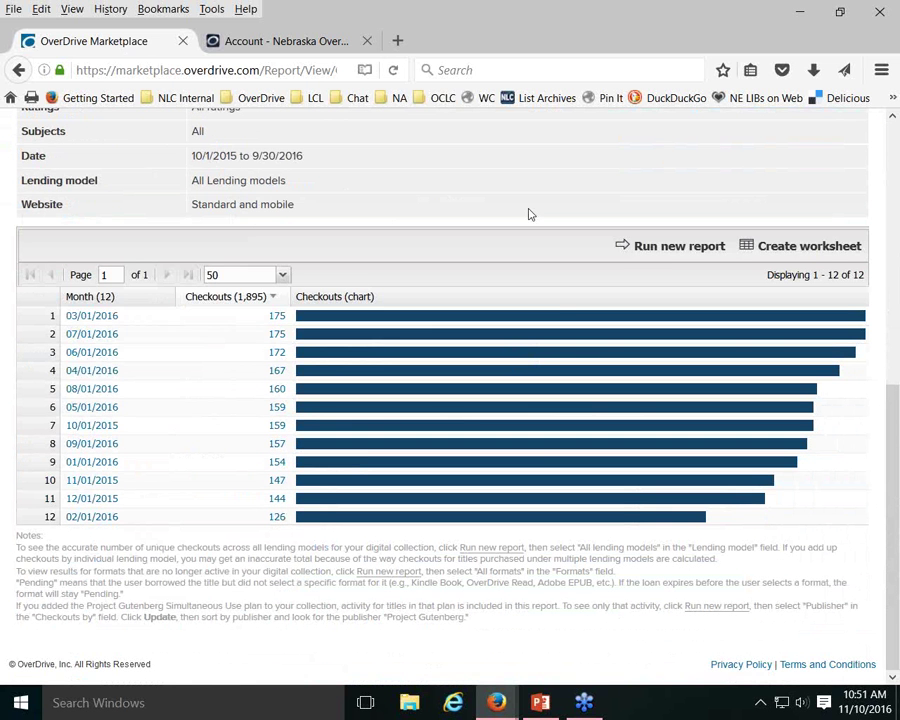
Clear the format filter and rerun across all formats, totalling 4,256 checkouts
click(690, 249)
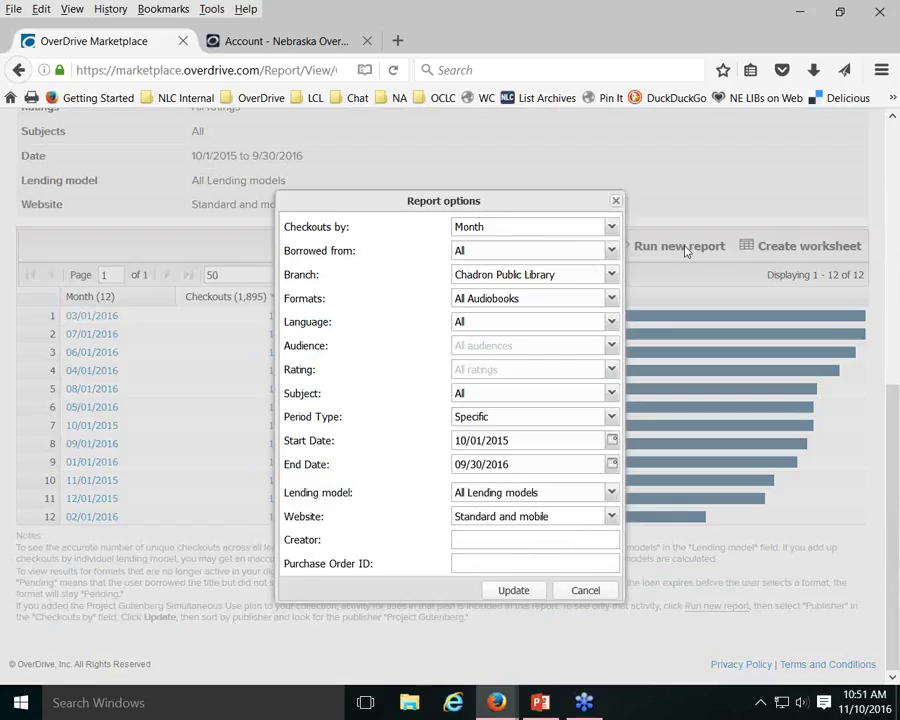
click(594, 299)
click(514, 590)
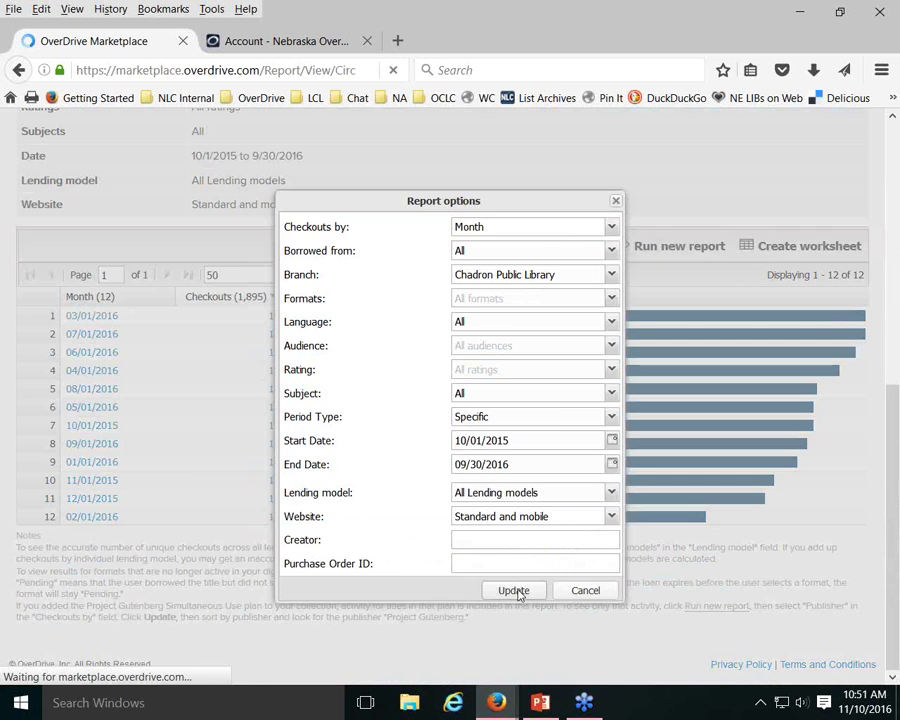
scroll(570, 318, down, 4)
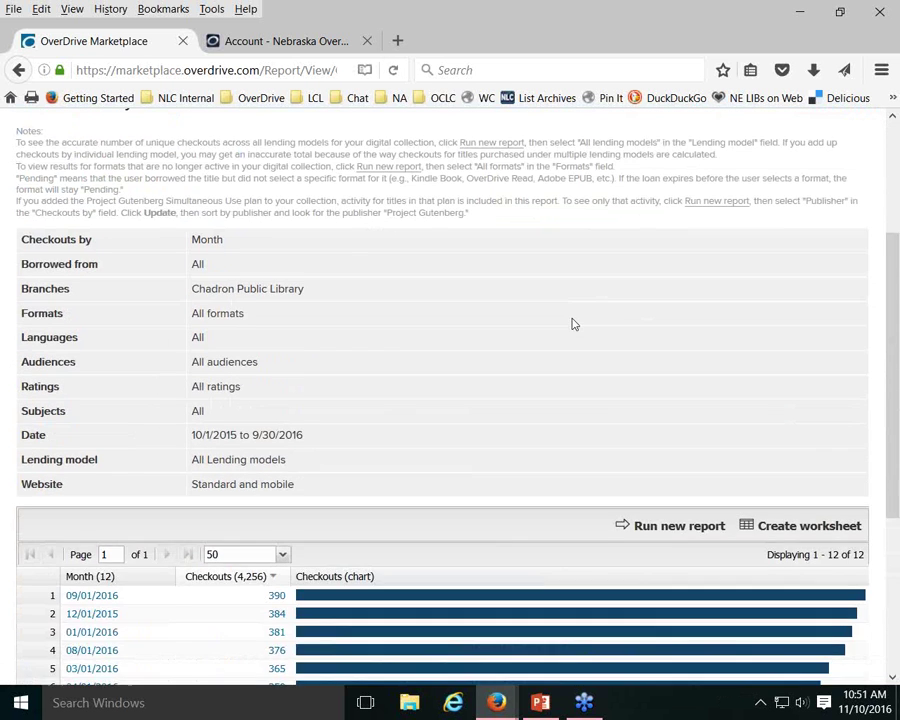
scroll(573, 324, down, 6)
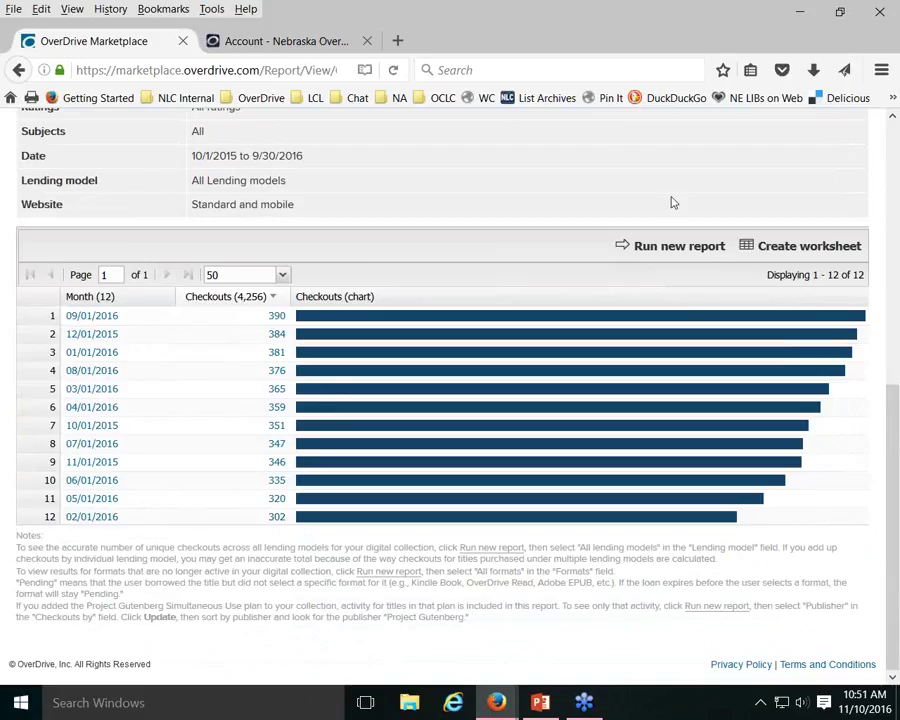
Filter the Chadron monthly report to Adult Fiction and Adult Nonfiction audiences, showing 3,651 checkouts
click(658, 248)
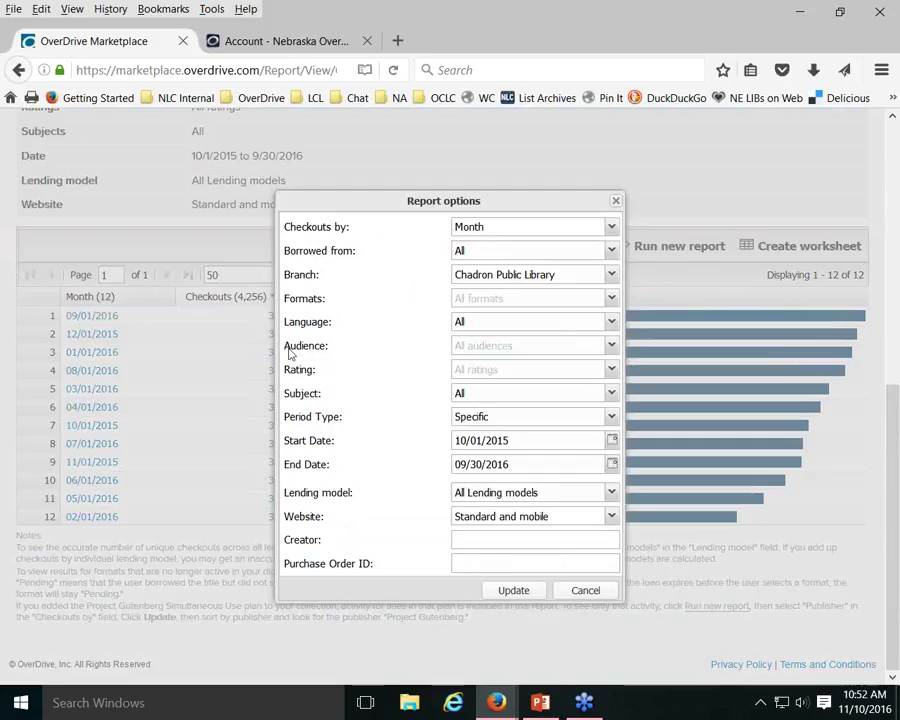
click(504, 348)
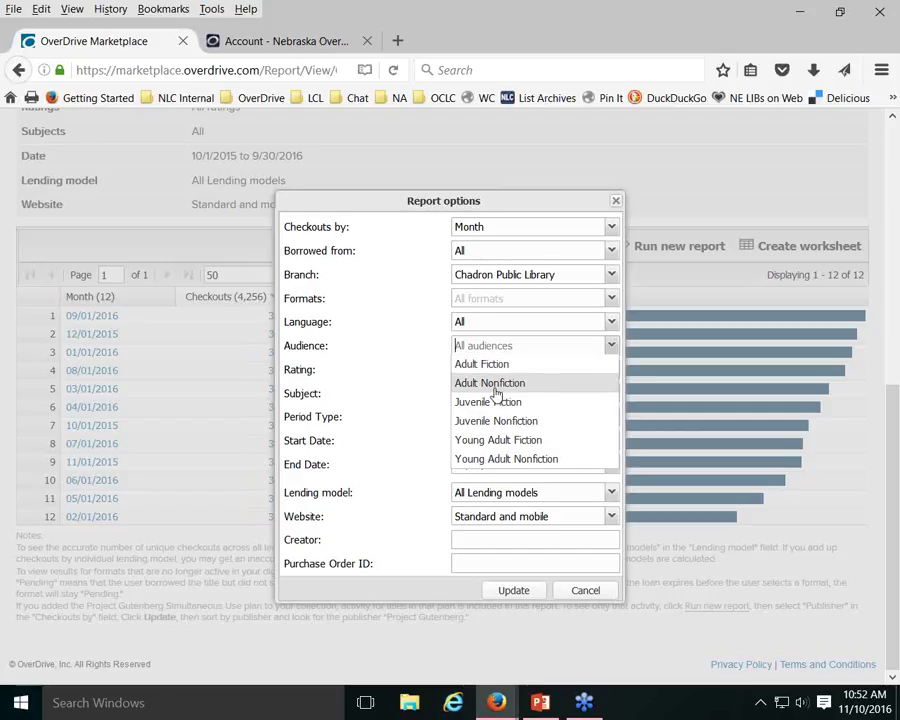
click(480, 363)
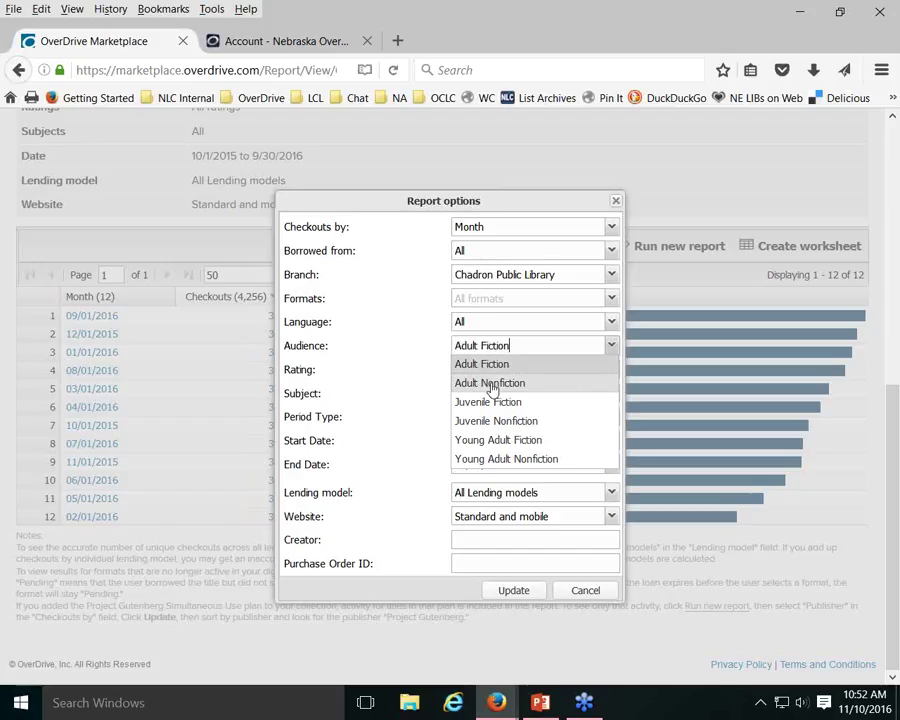
click(491, 384)
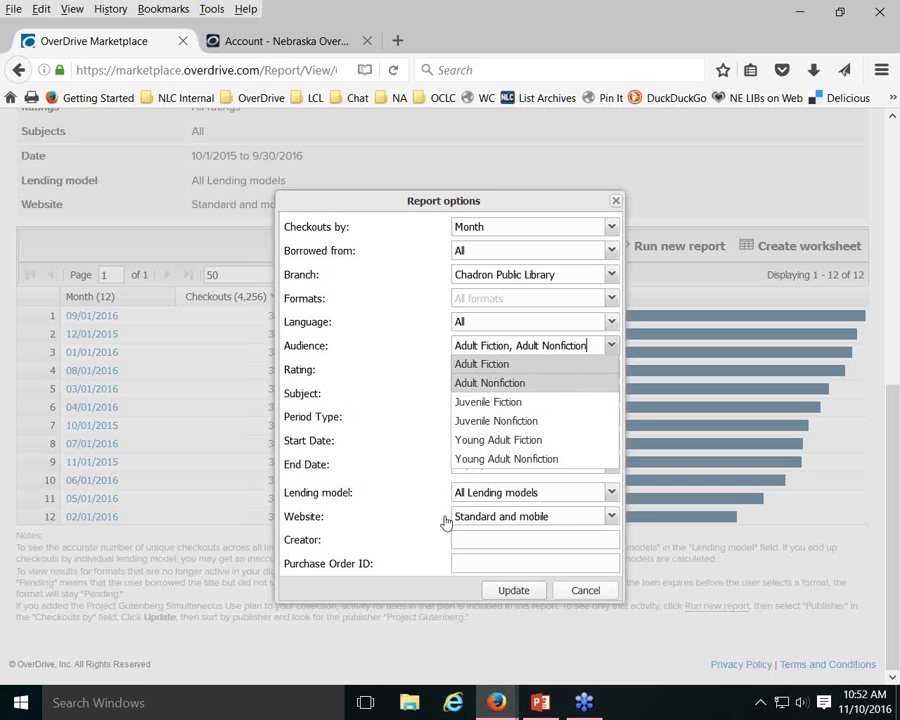
click(517, 592)
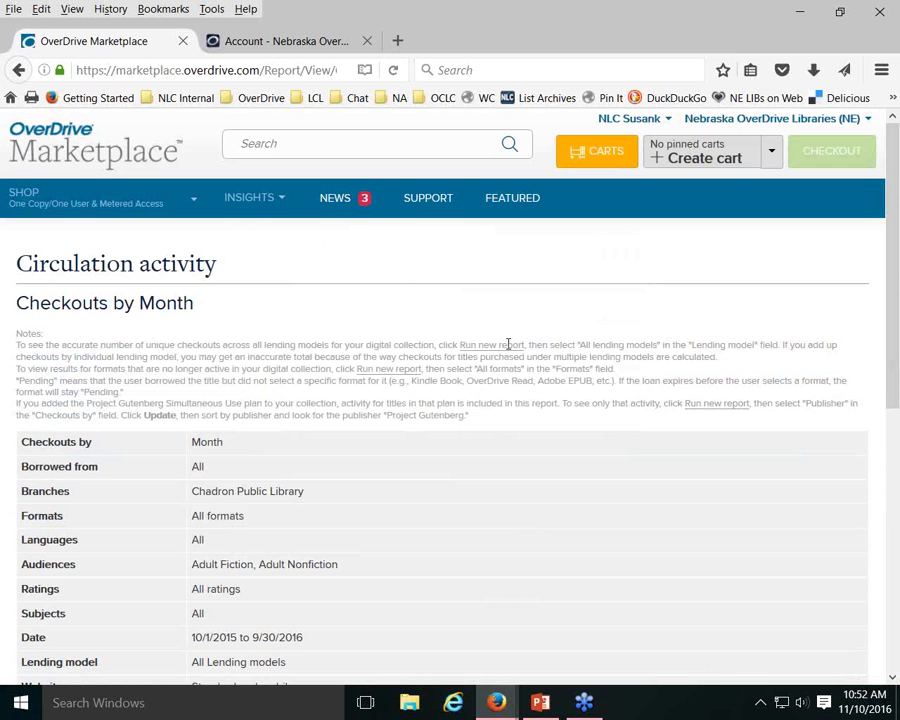
scroll(508, 345, down, 5)
scroll(508, 353, down, 3)
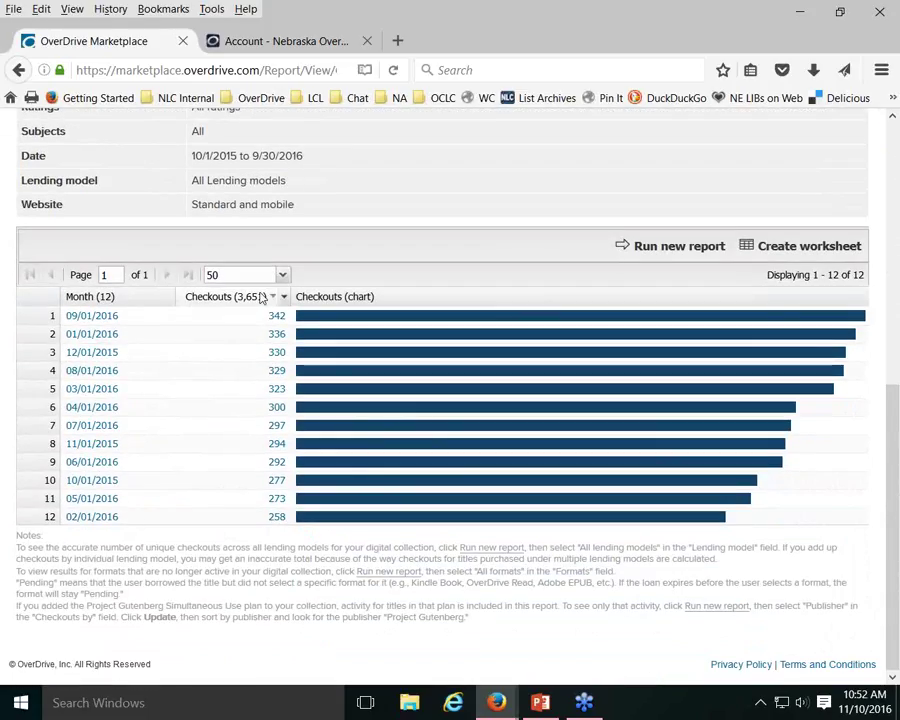
Switch the audience filter to Juvenile and Young Adult Fiction and Nonfiction, giving 598 checkouts
click(675, 247)
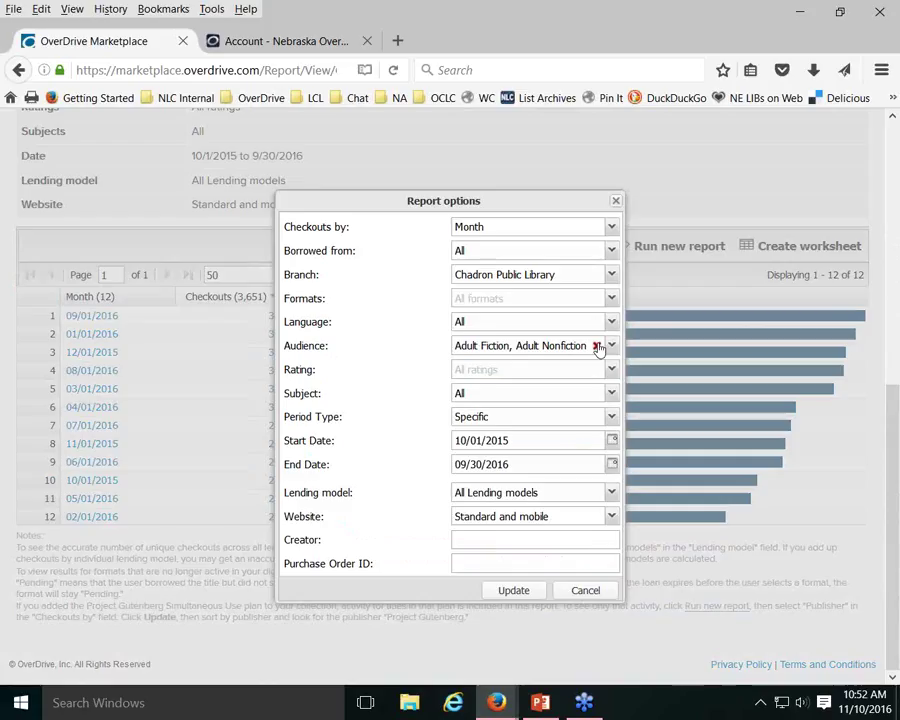
click(597, 346)
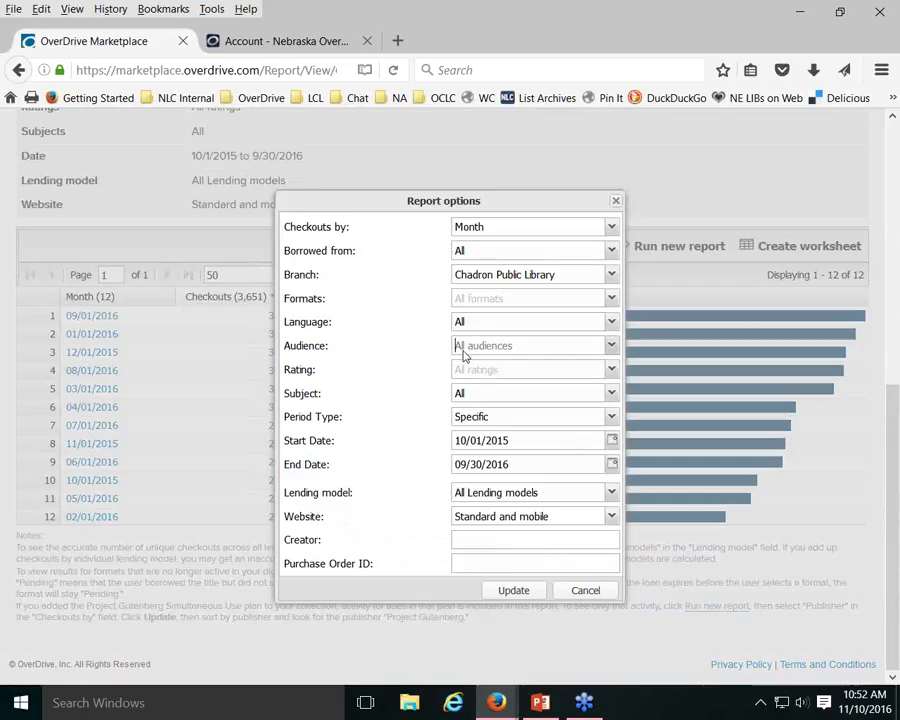
click(611, 346)
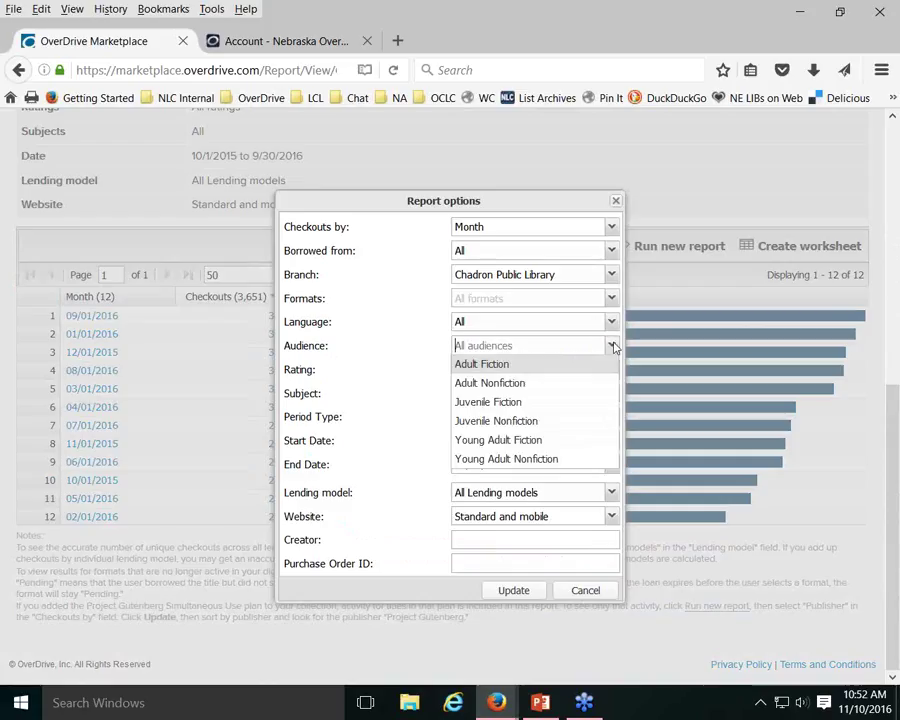
click(493, 402)
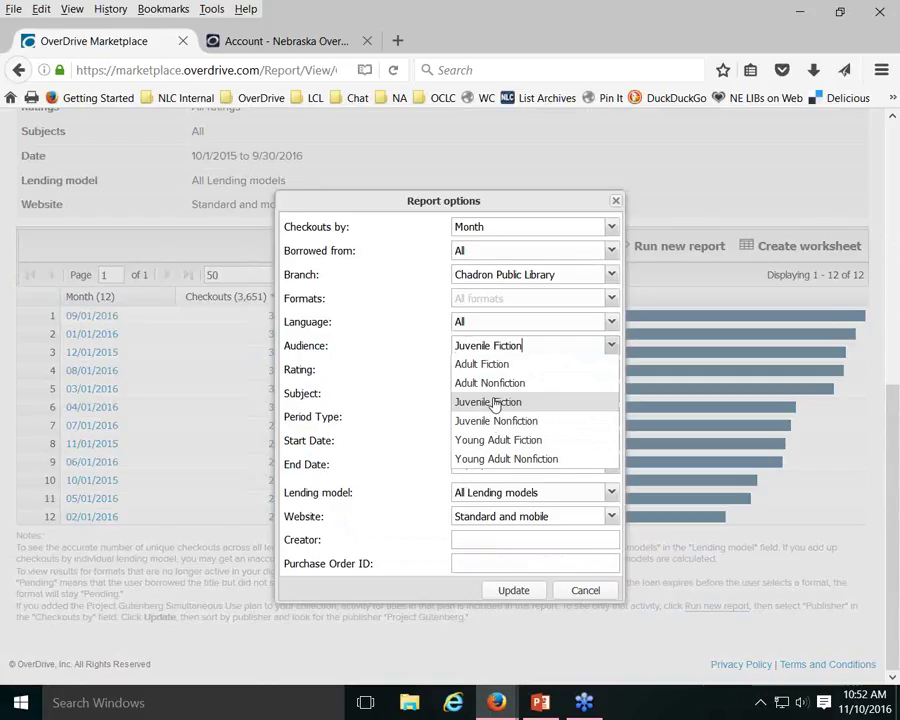
click(494, 420)
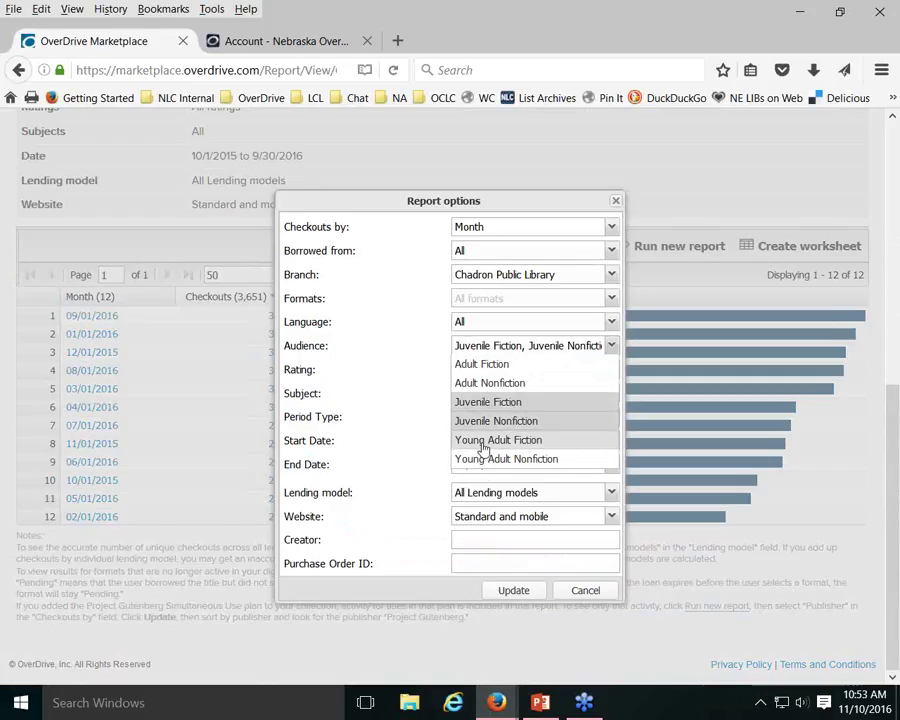
click(484, 442)
click(510, 460)
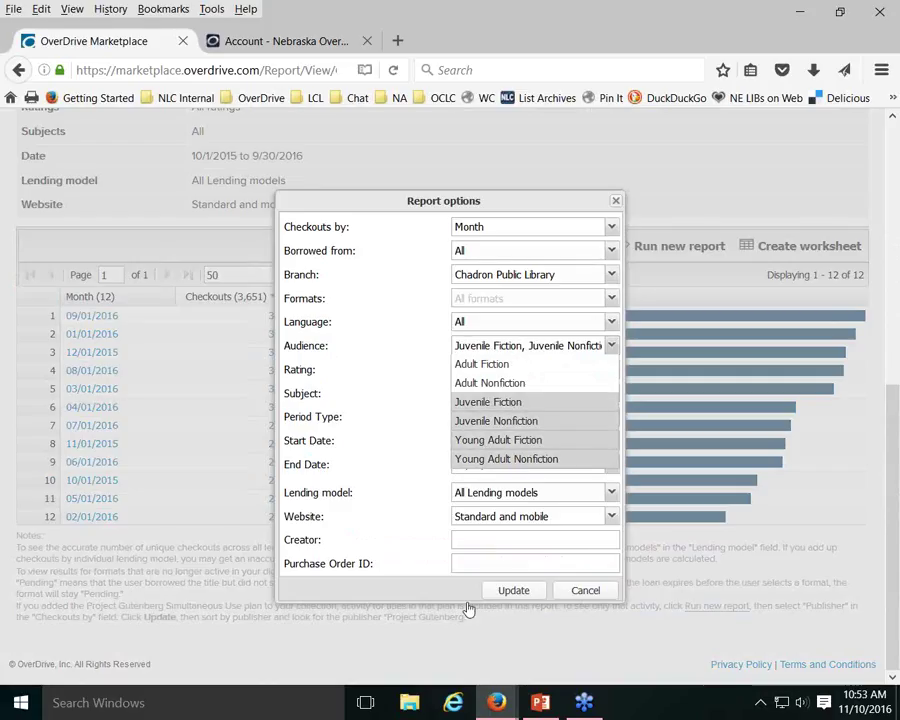
click(513, 592)
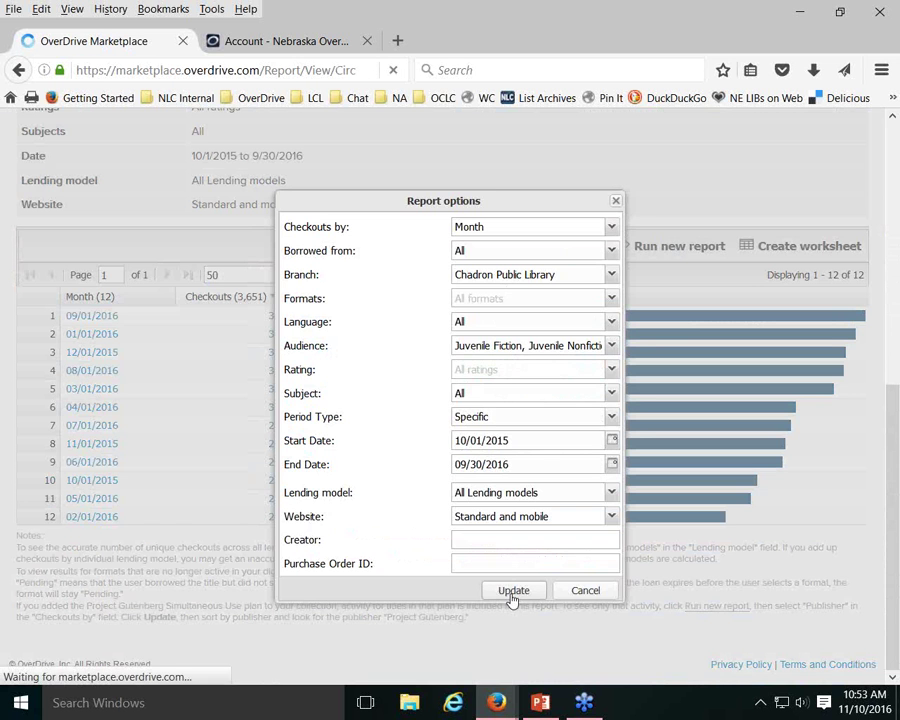
scroll(560, 458, down, 6)
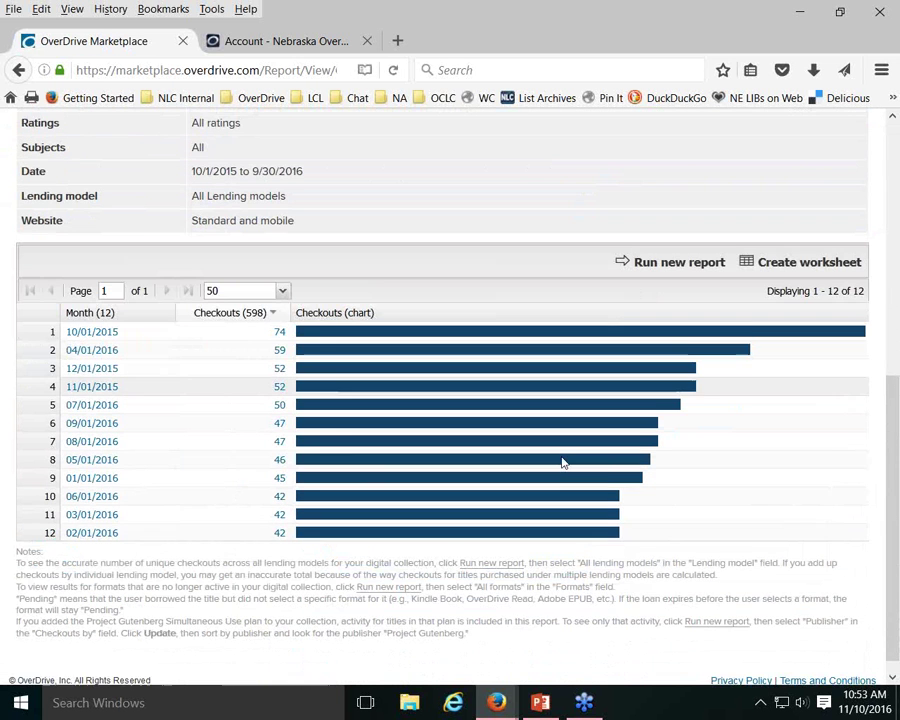
scroll(562, 463, down, 1)
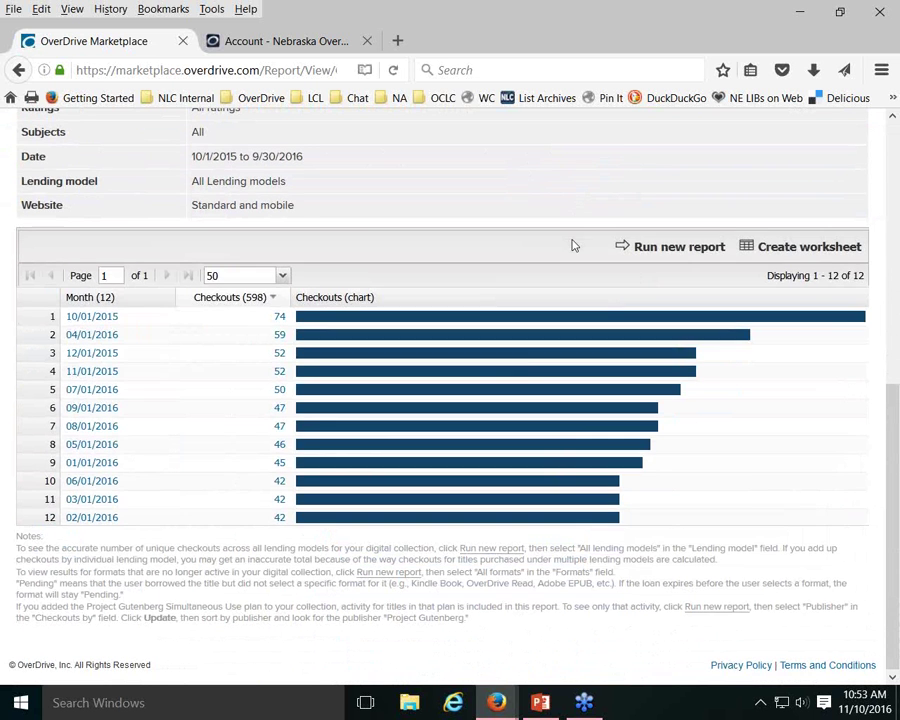
scroll(571, 244, up, 4)
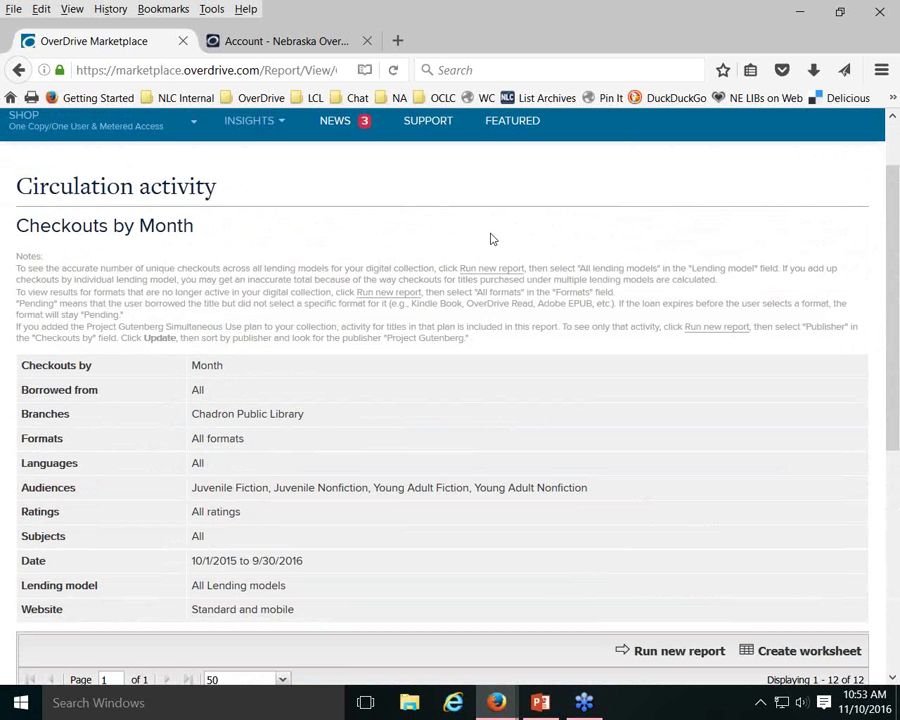
scroll(494, 252, down, 1)
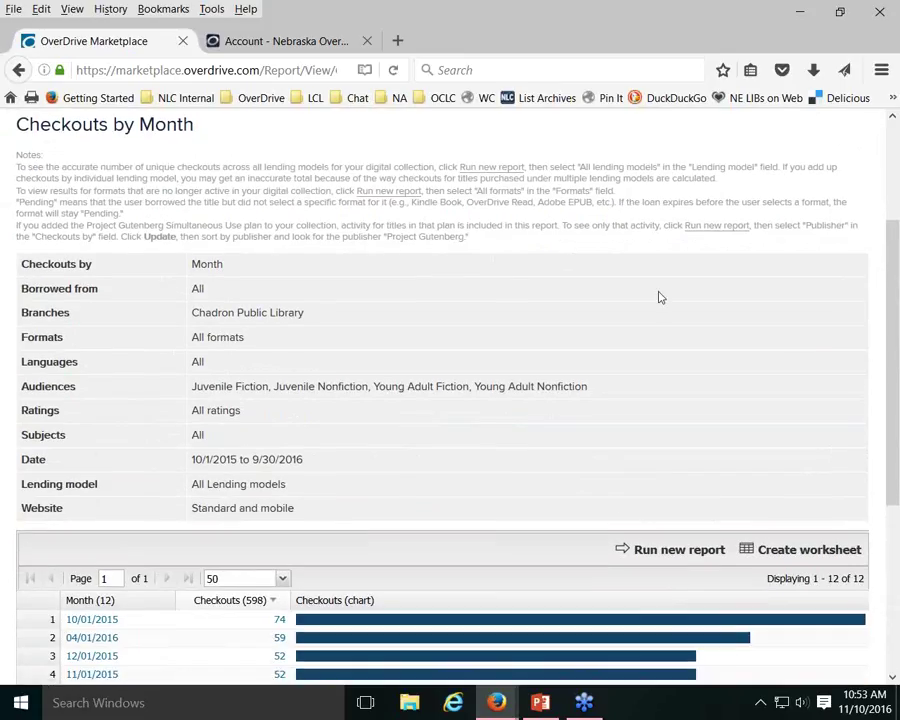
scroll(560, 308, up, 2)
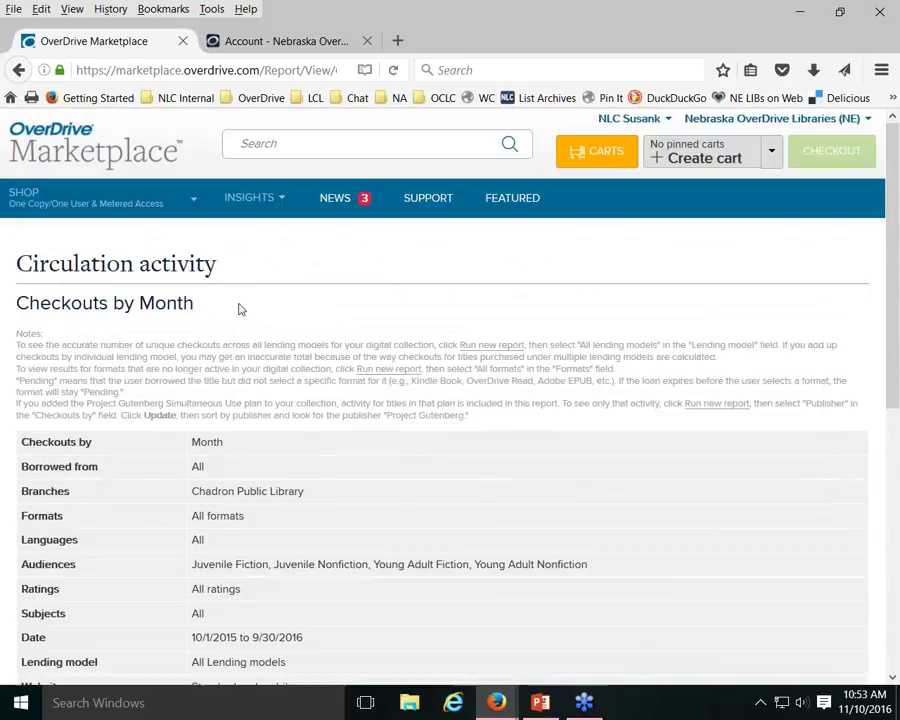
Open Insights > Reports and launch the Current Waiting List report for Chadron
click(279, 199)
click(234, 249)
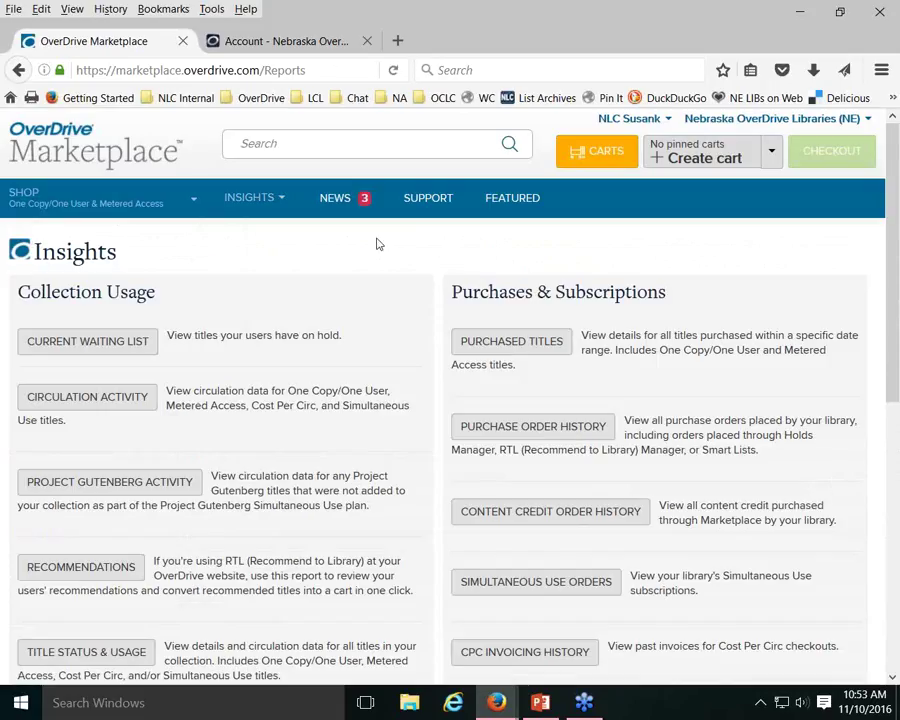
click(98, 344)
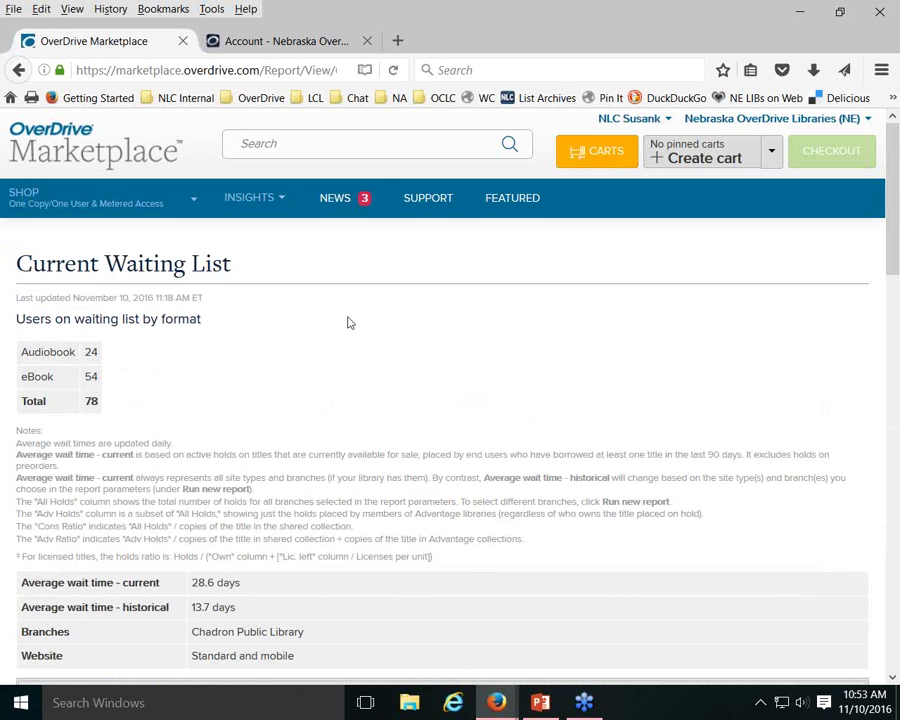
scroll(562, 244, down, 3)
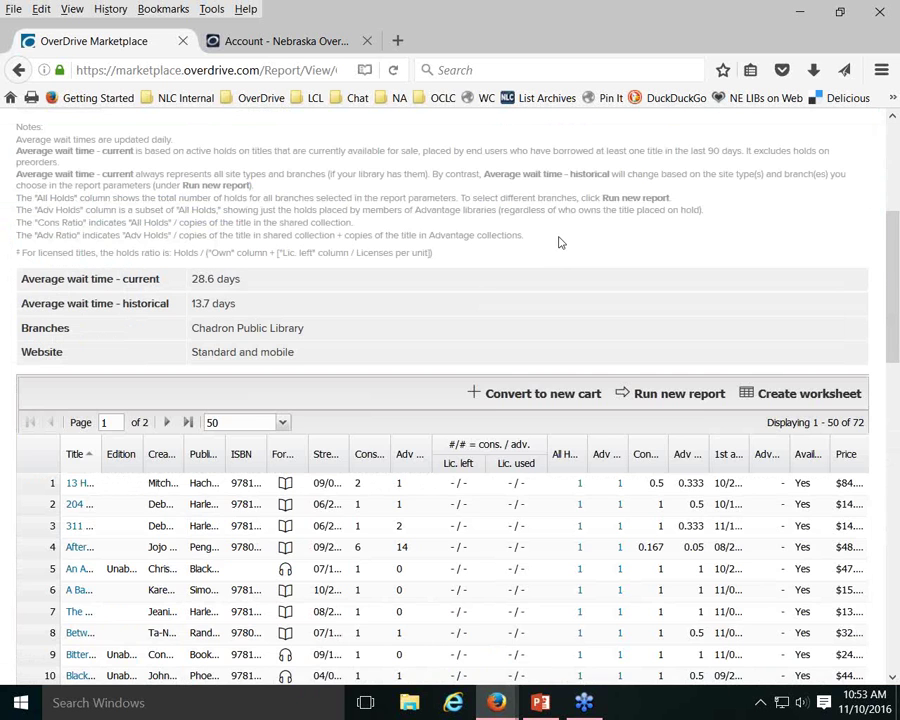
scroll(608, 244, up, 2)
scroll(630, 256, down, 3)
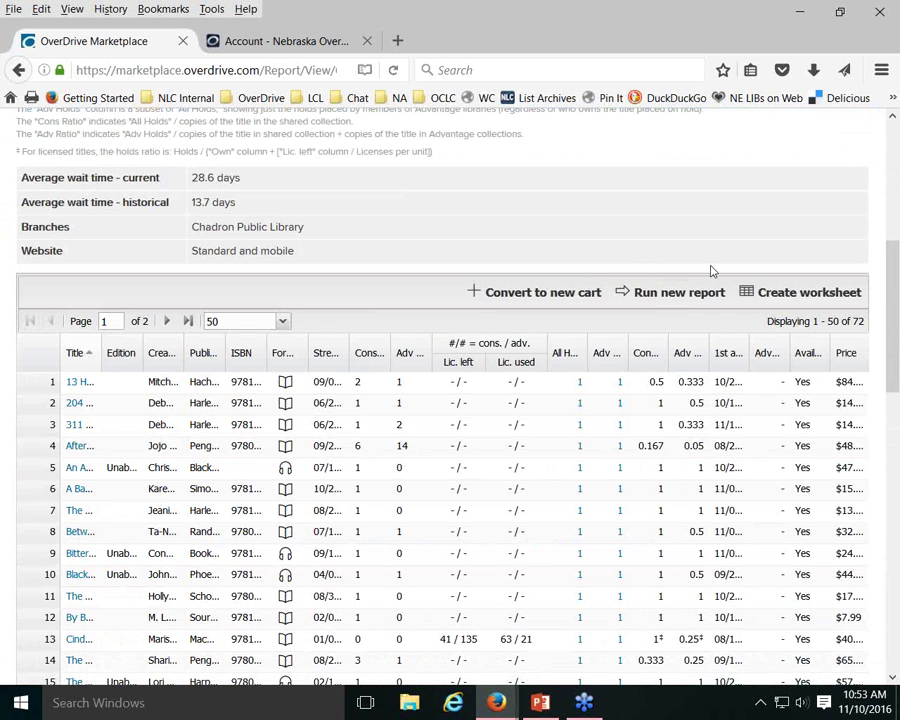
Drop the Chadron branch filter, keep Standard and mobile website, and rerun for all branches
click(668, 296)
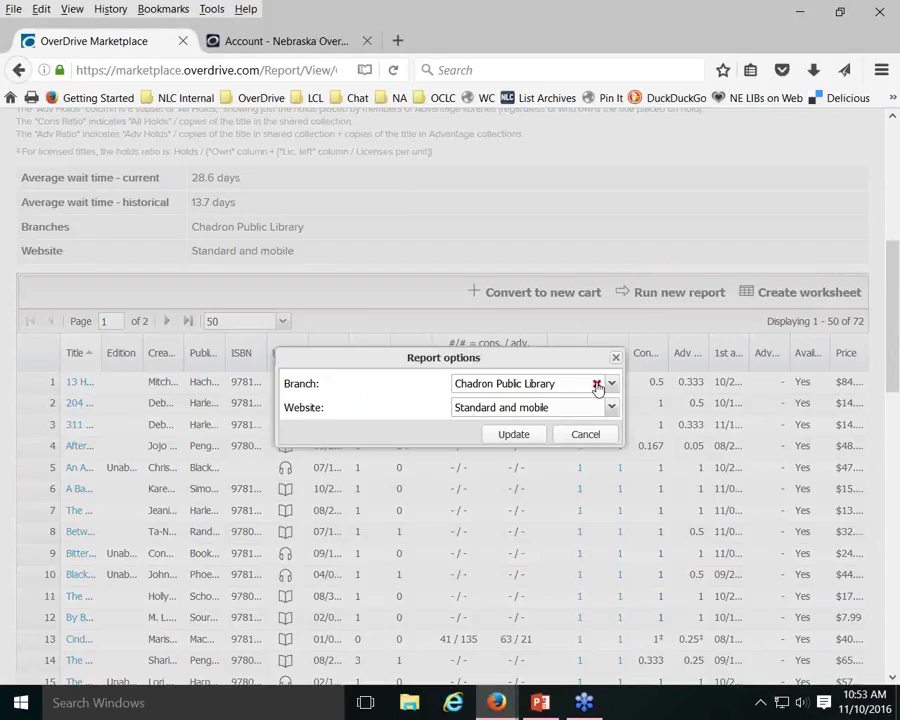
click(597, 386)
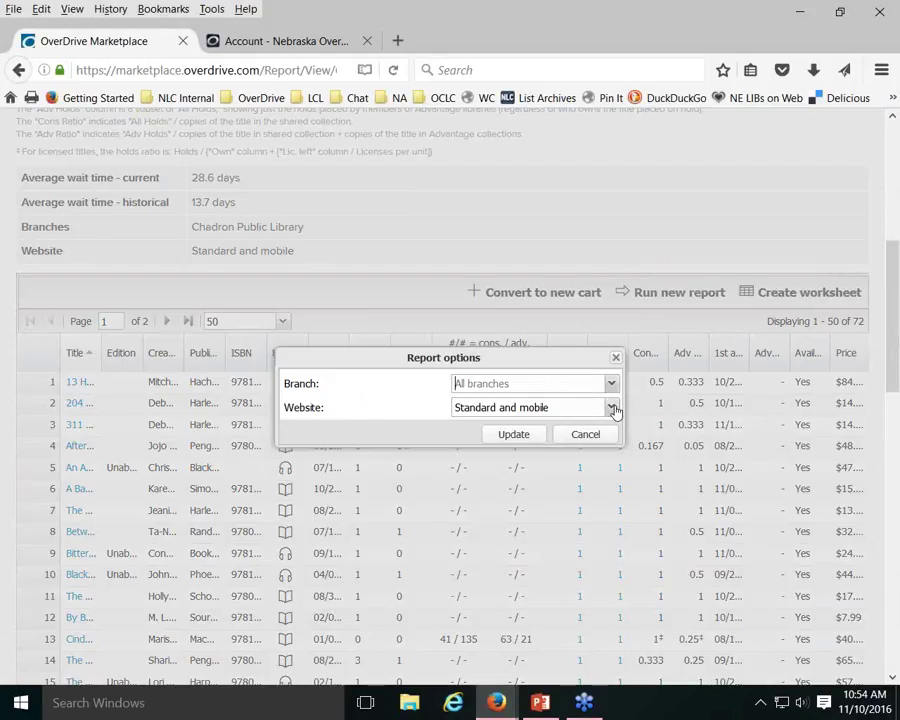
click(611, 408)
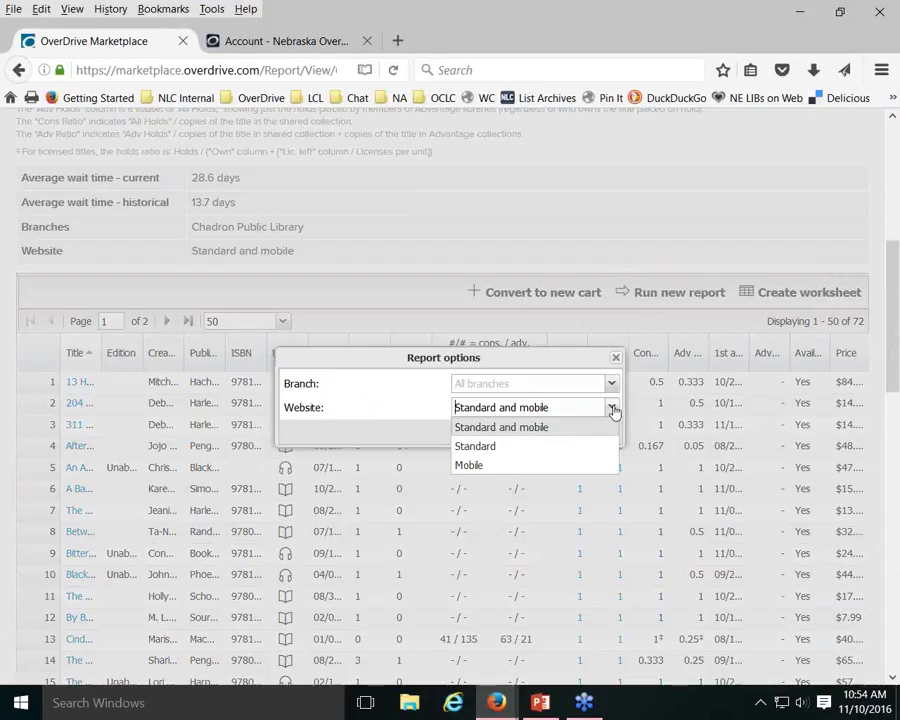
click(610, 409)
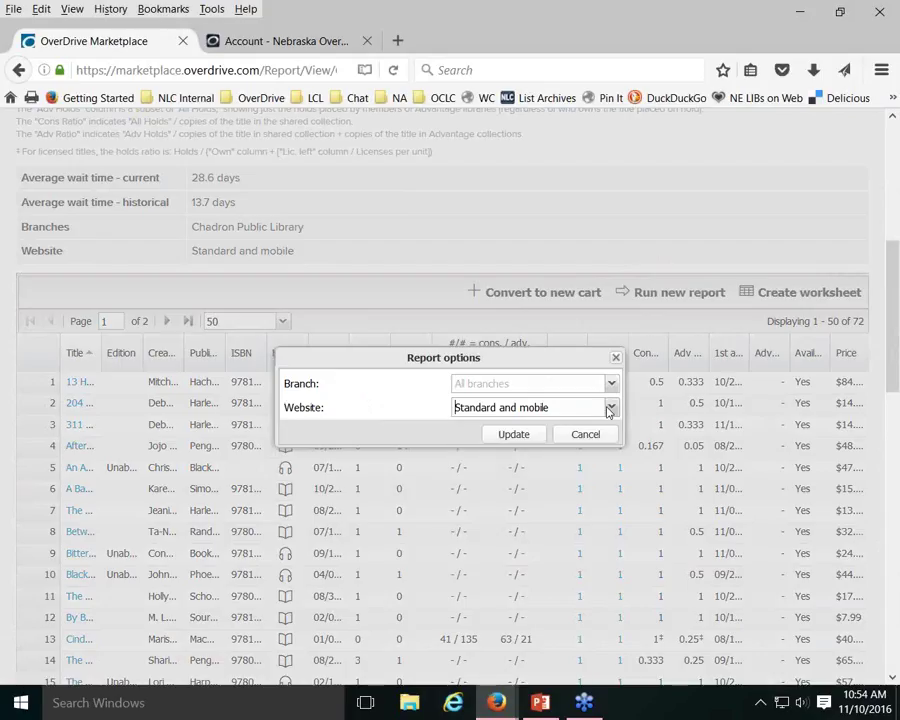
click(516, 436)
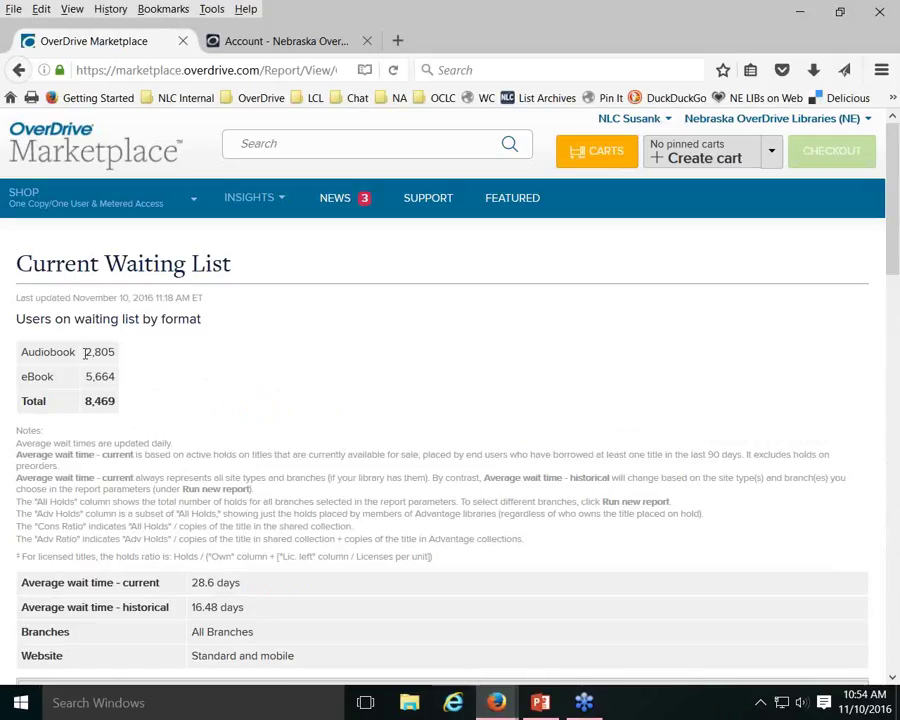
Highlight the 2,805 audiobook holds total and the 28.6-day current wait figure
drag(85, 352, 118, 360)
click(157, 375)
scroll(157, 375, down, 3)
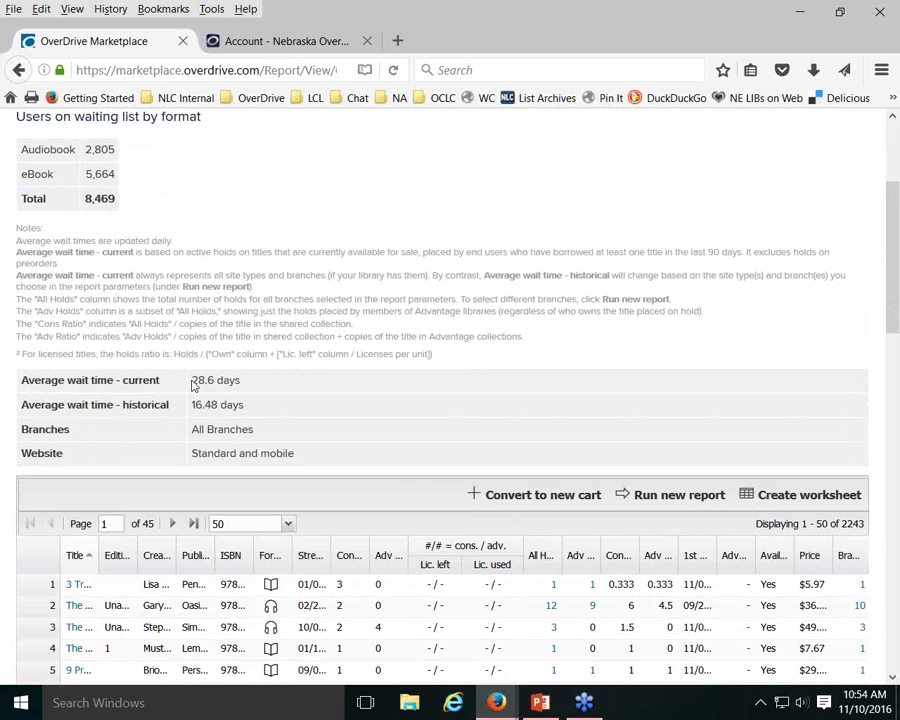
drag(192, 382, 236, 381)
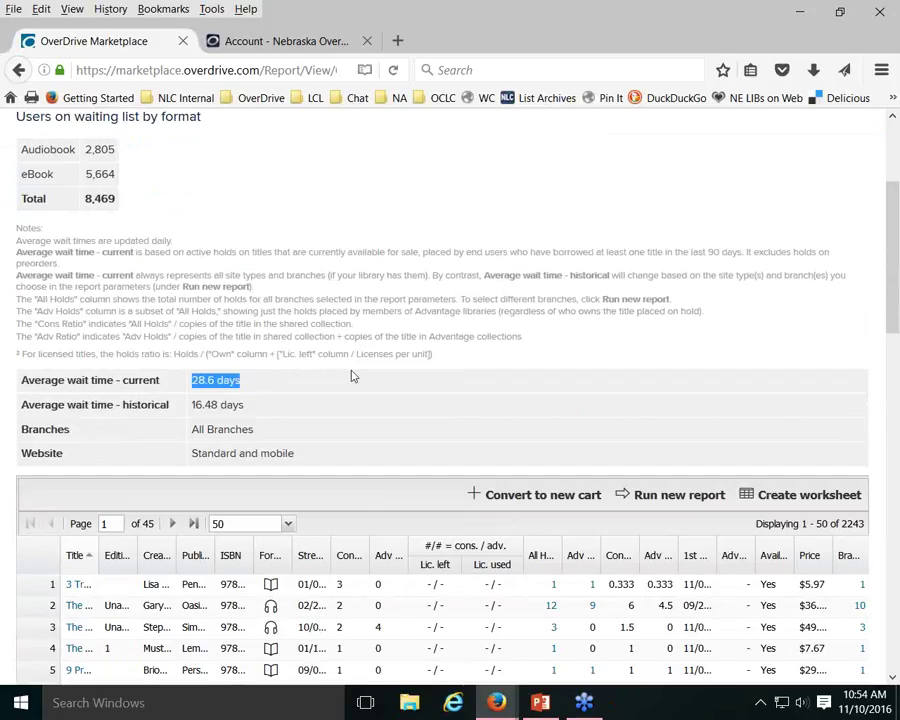
scroll(352, 376, down, 3)
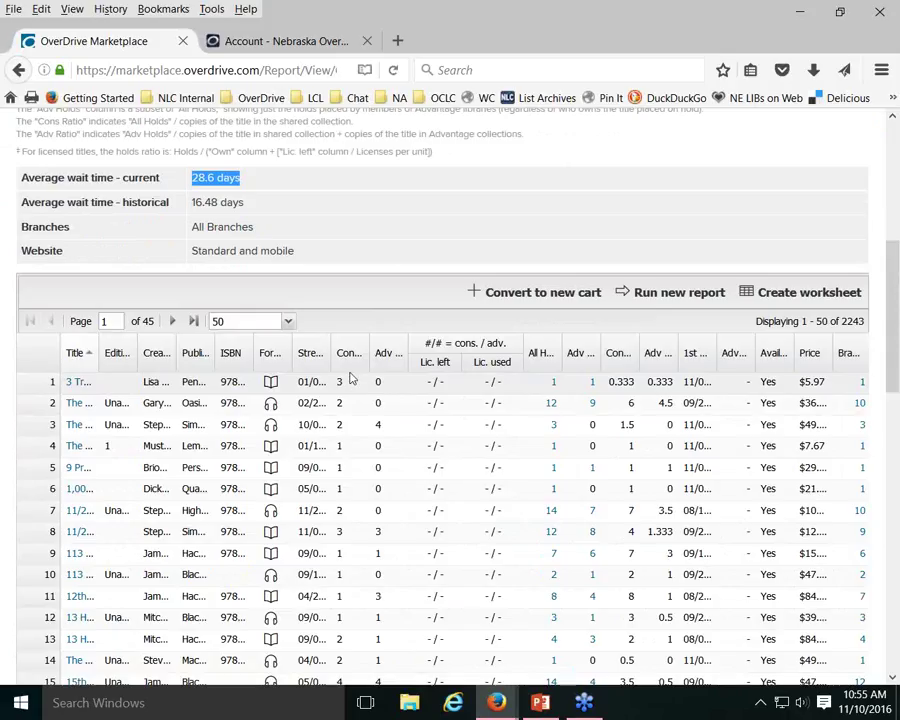
Resize the Cons Own, All Holds and consortium ratio columns so their headers are readable
drag(367, 352, 405, 352)
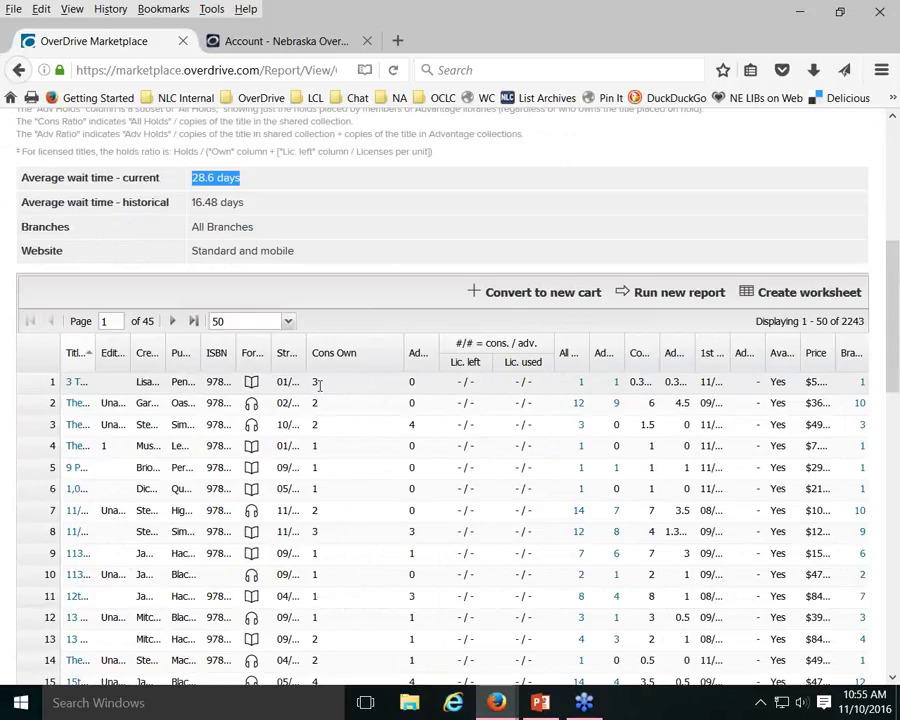
drag(405, 352, 333, 350)
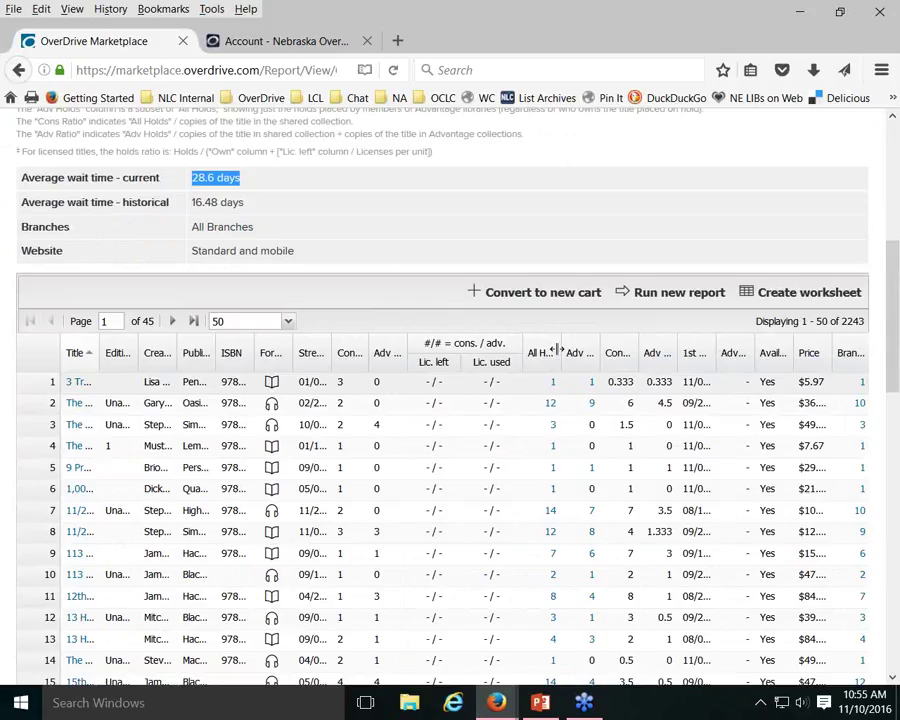
drag(562, 350, 596, 355)
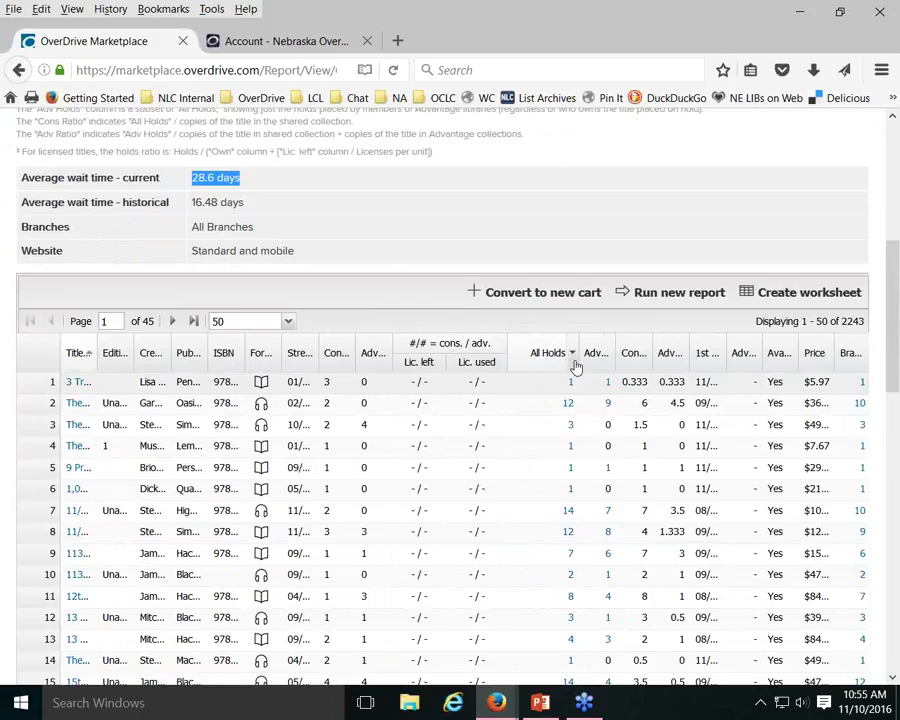
drag(580, 354, 561, 358)
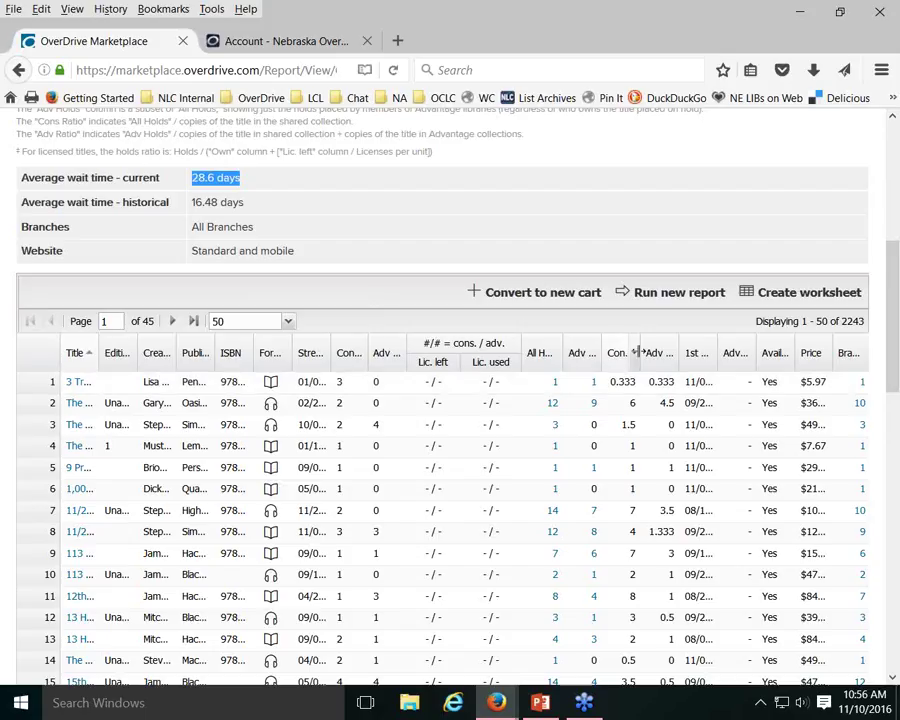
drag(637, 352, 647, 352)
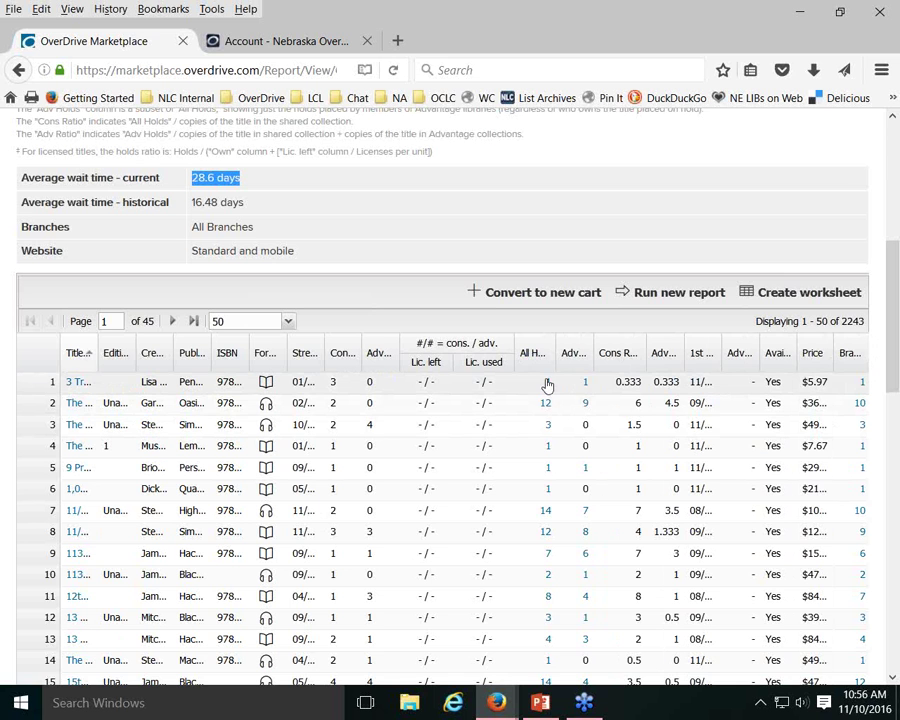
click(547, 382)
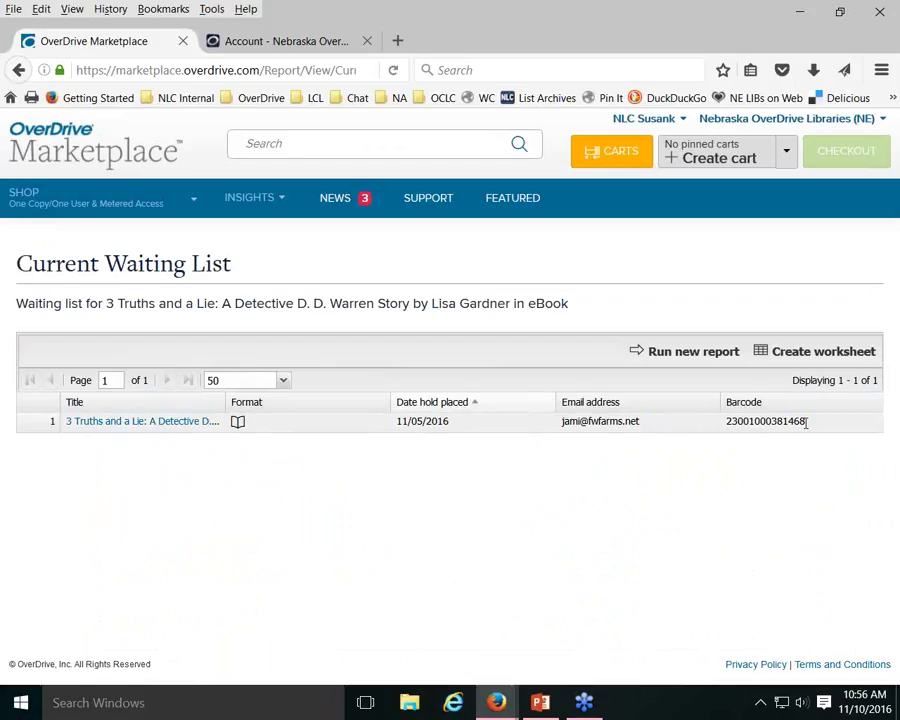
click(19, 70)
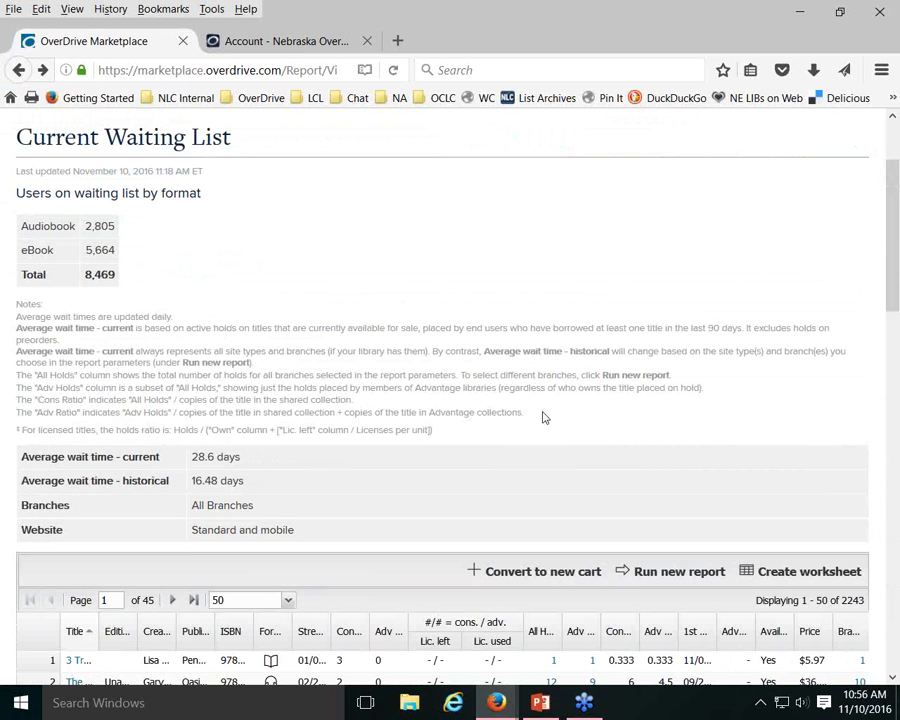
scroll(543, 418, down, 2)
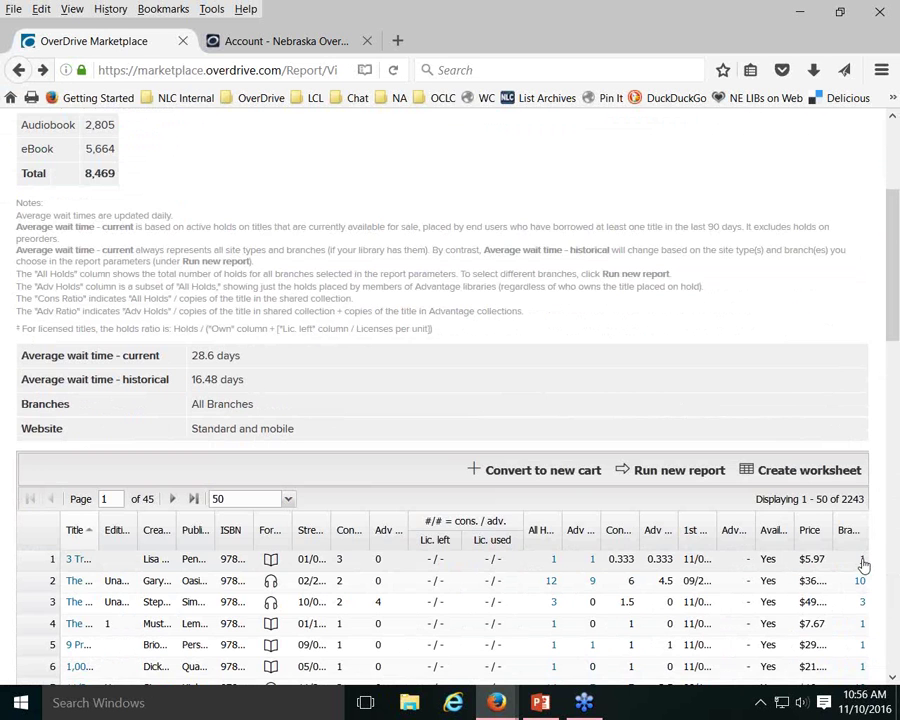
click(861, 560)
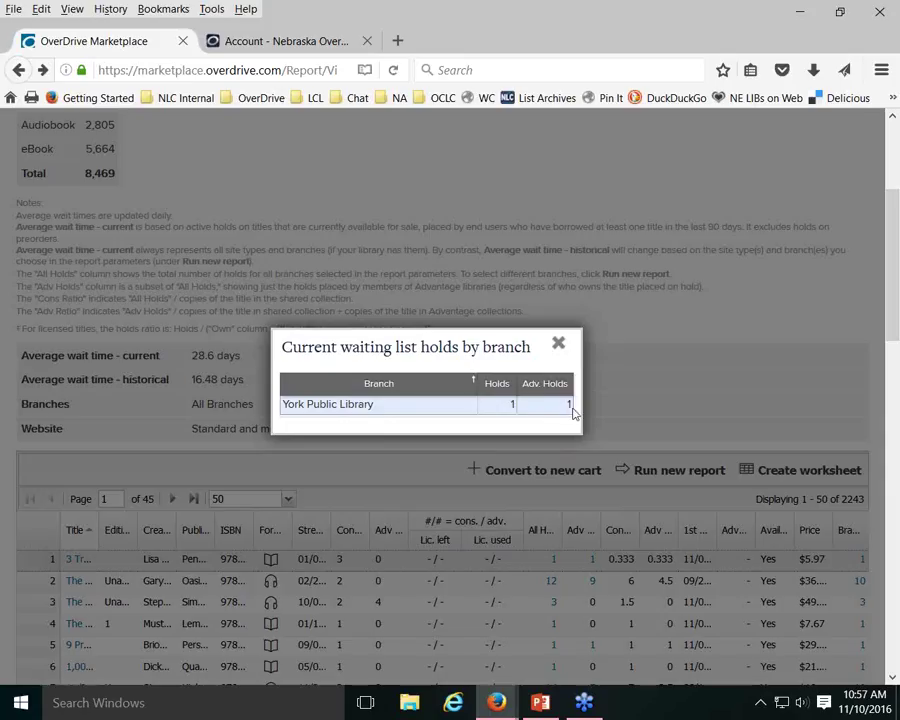
click(558, 346)
scroll(641, 300, down, 2)
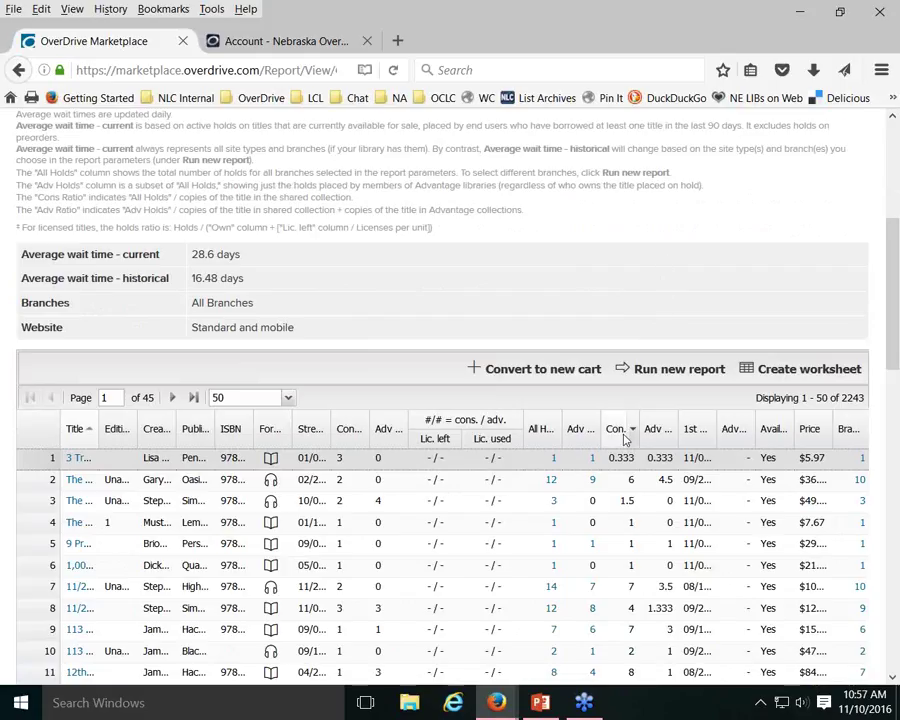
Sort titles by Cons Ratio descending and open Truly Madly Guilty's 56-hold Advantage waiting list
drag(640, 432, 700, 428)
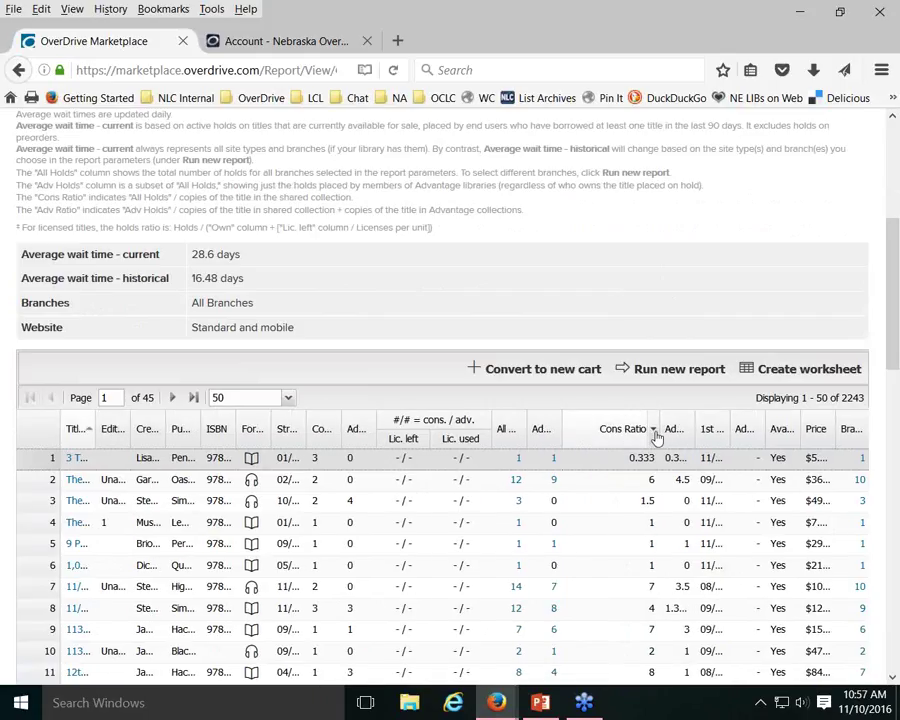
click(653, 430)
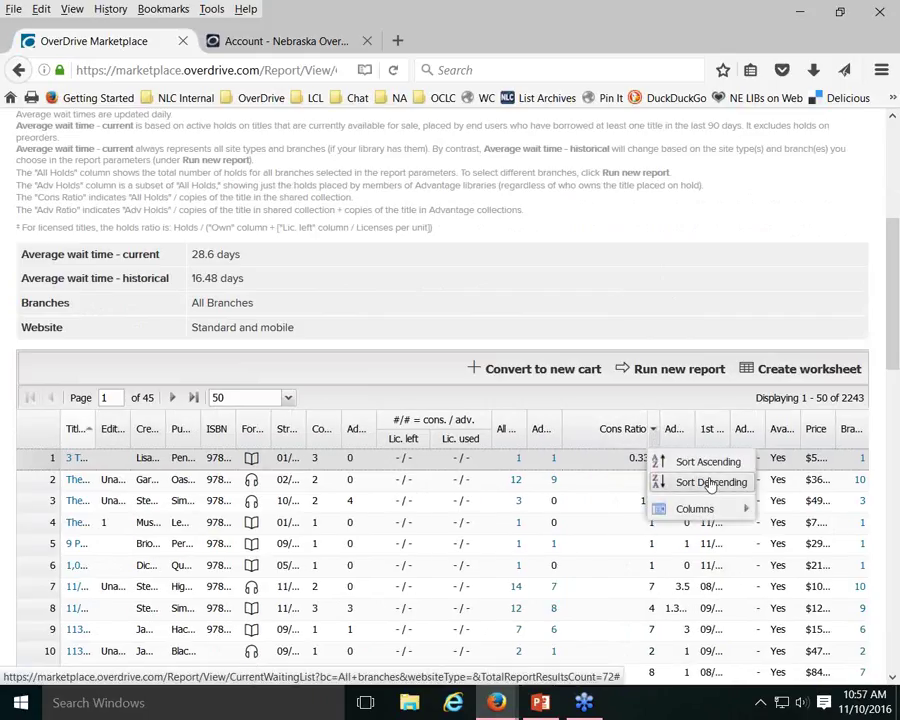
click(711, 483)
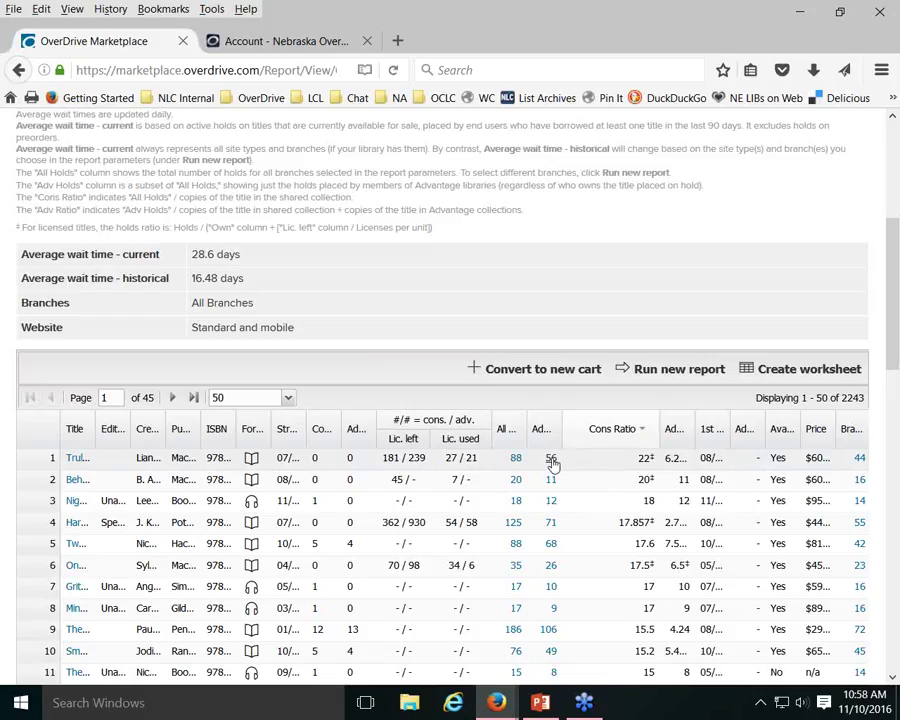
click(551, 460)
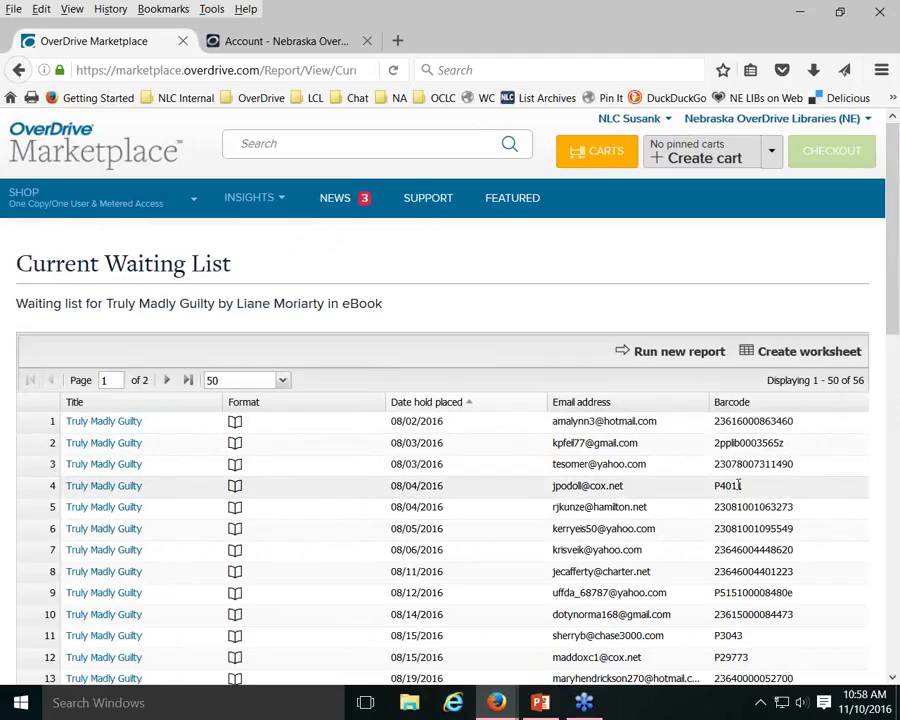
Go back to the waiting list and re-sort it by consortium ratio, highest first
click(18, 70)
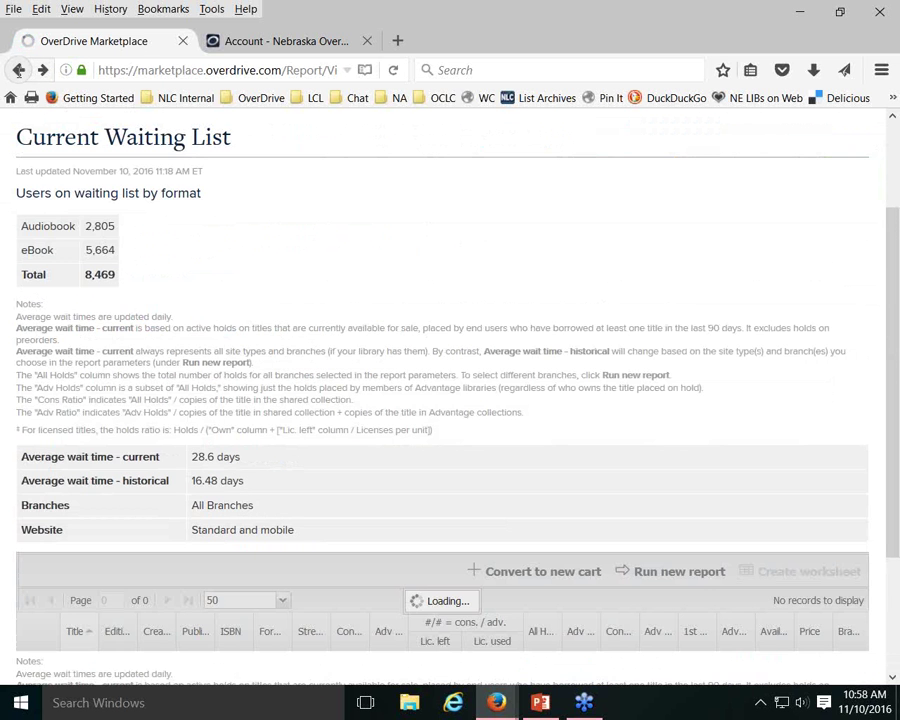
scroll(580, 224, down, 4)
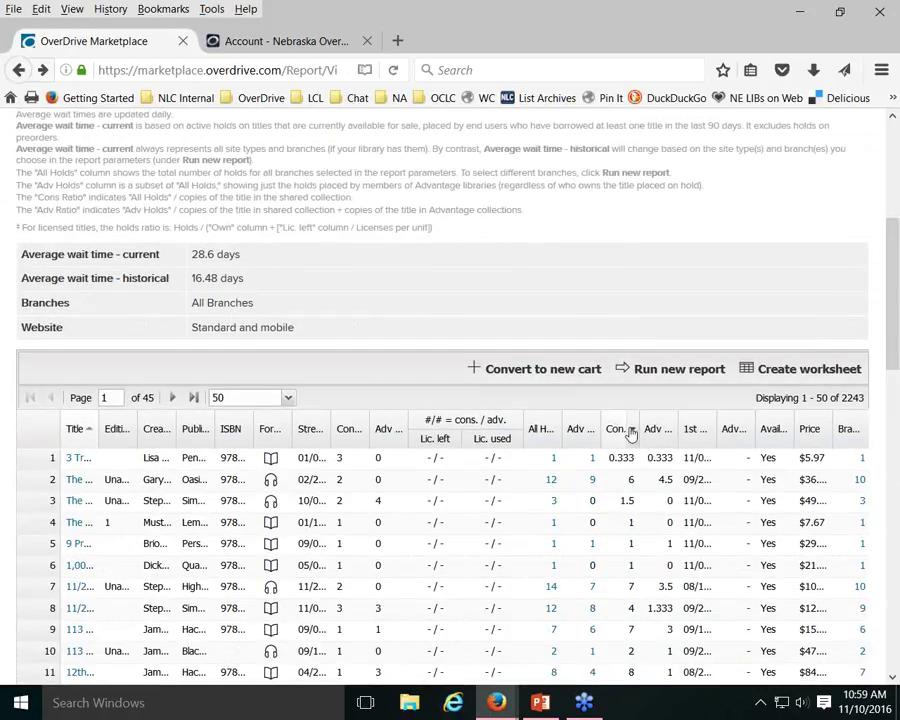
click(633, 430)
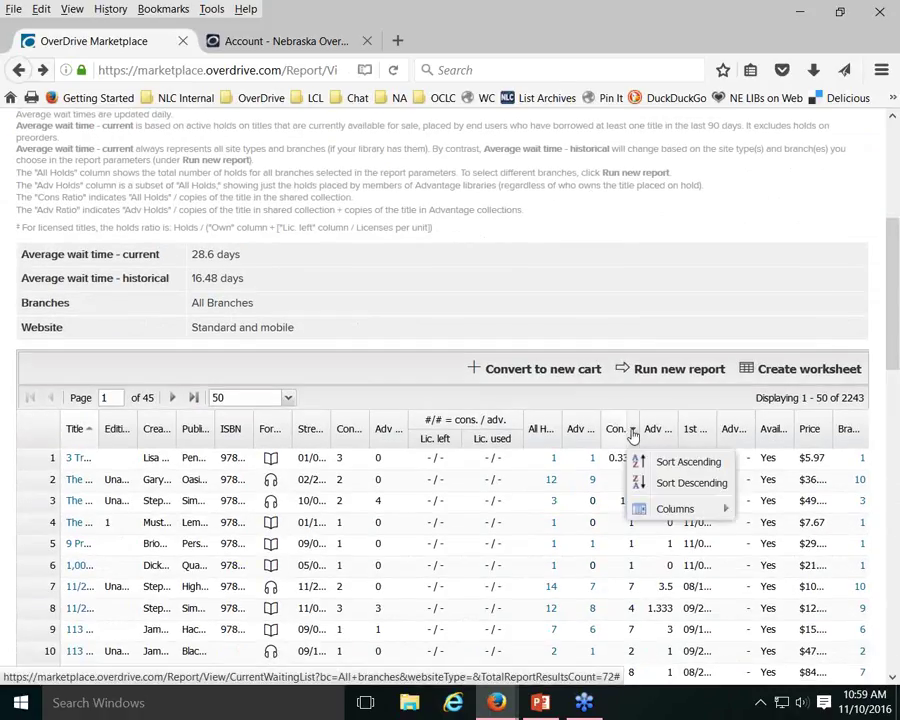
click(695, 484)
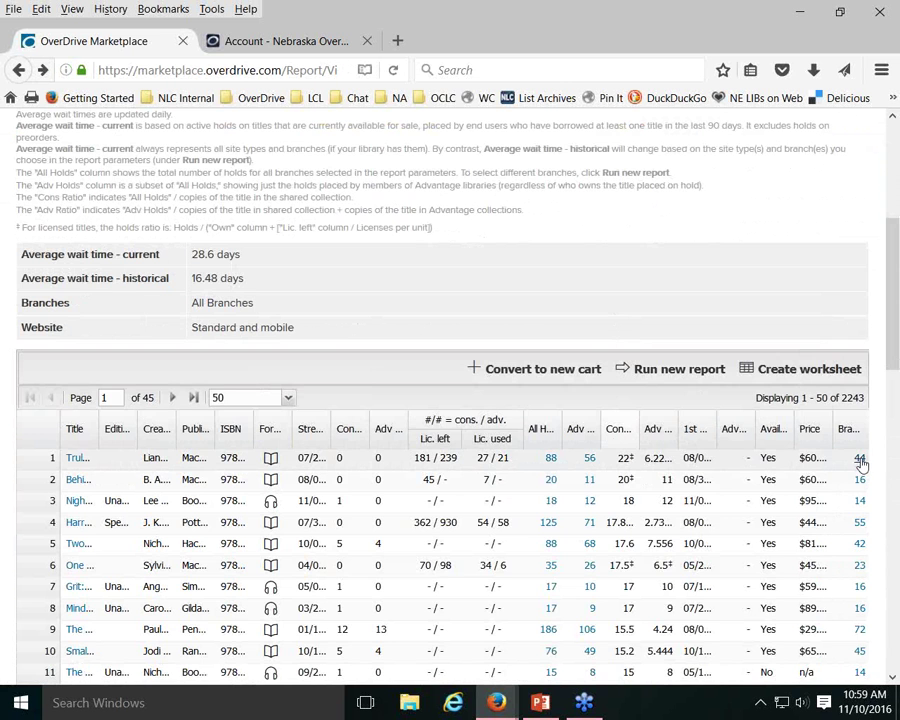
Open Truly Madly Guilty's 44 branch holds breakdown and scroll through the per-branch counts
click(860, 459)
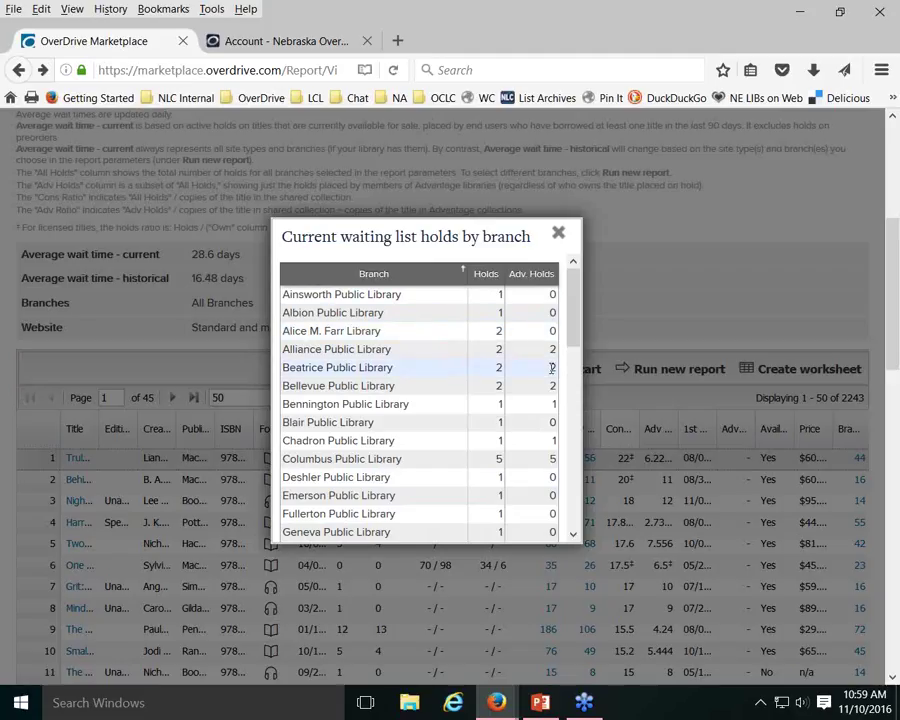
scroll(551, 368, down, 3)
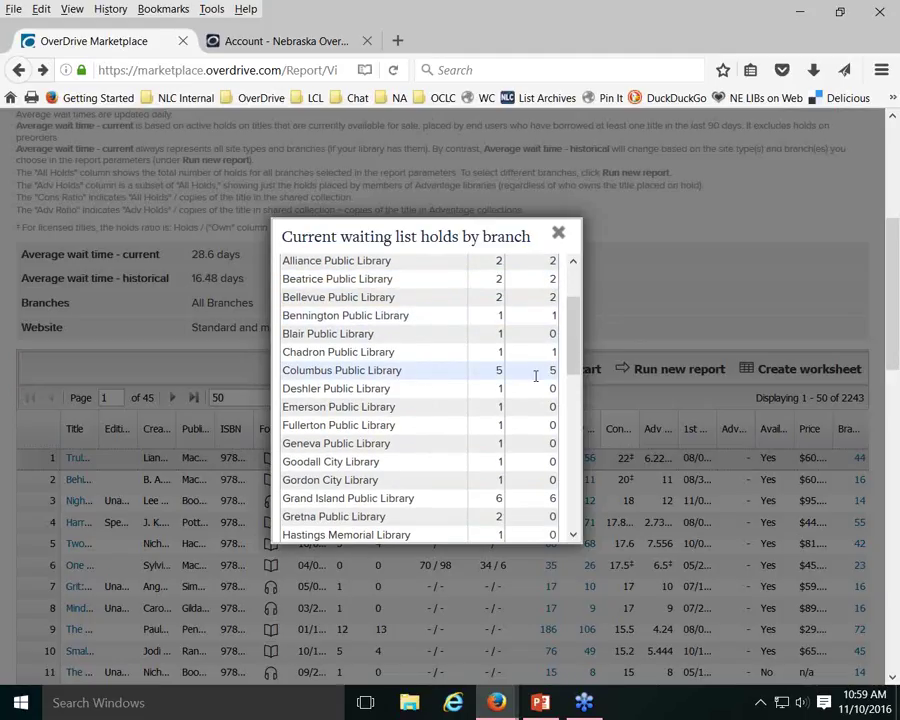
scroll(558, 376, down, 1)
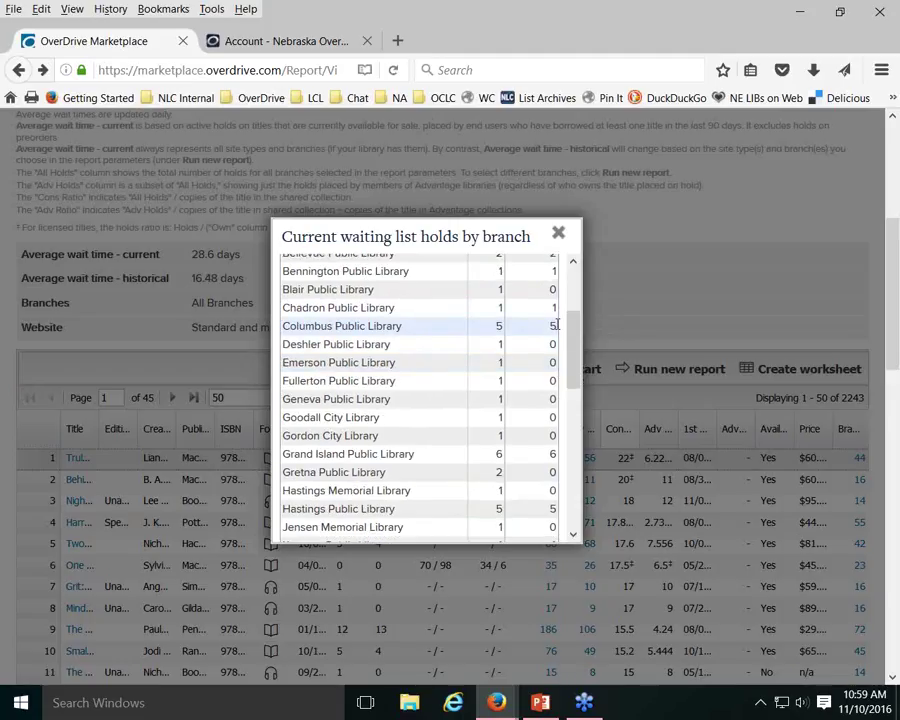
scroll(555, 325, down, 3)
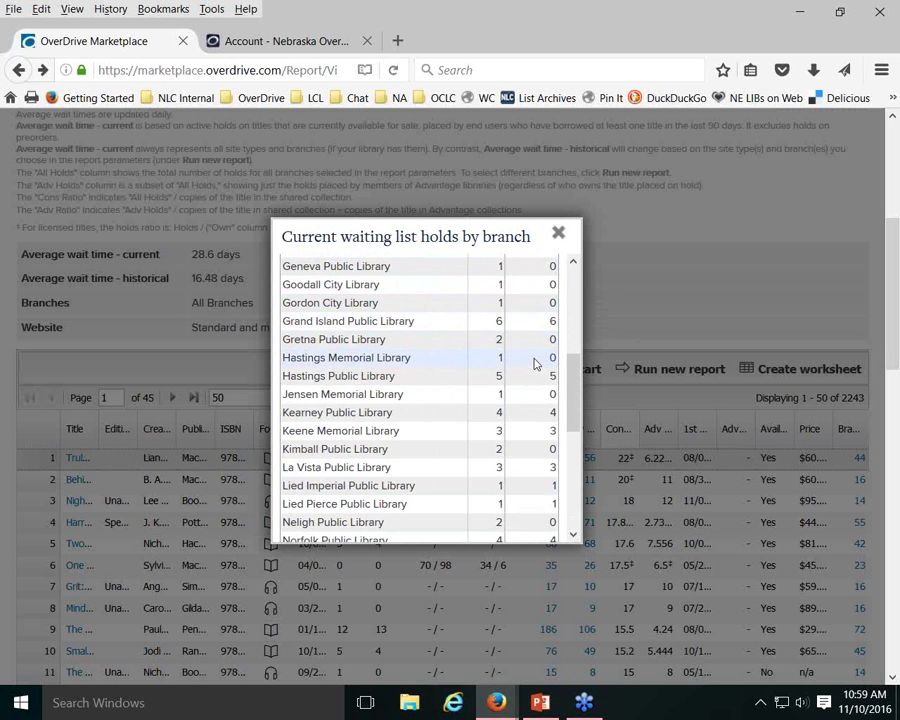
scroll(535, 362, down, 5)
Close the holds-by-branch breakdown and open Truly Madly Guilty's title details in a new tab
scroll(535, 362, down, 2)
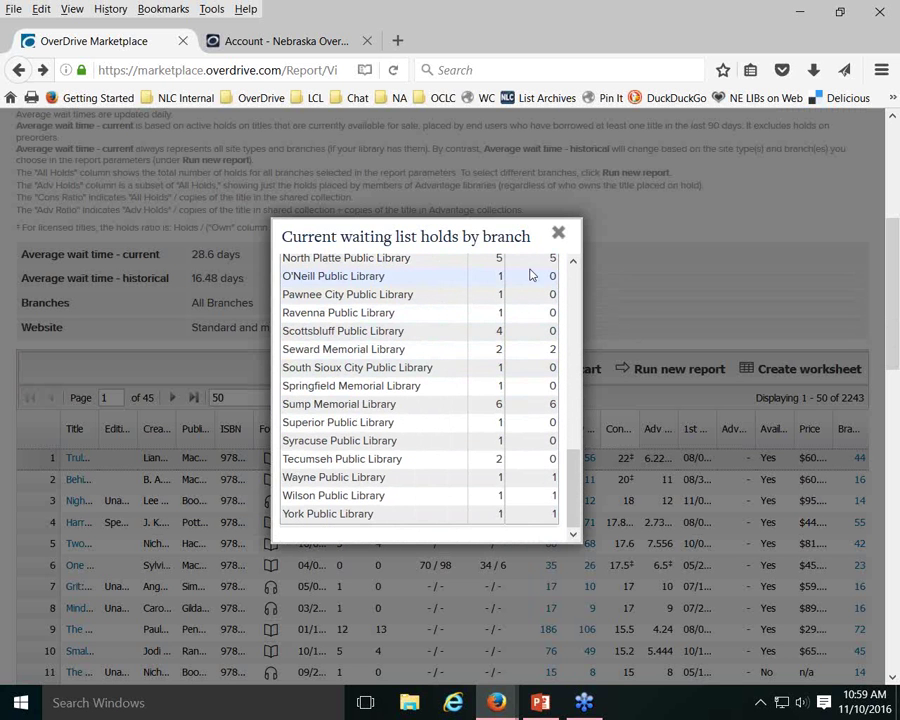
click(558, 233)
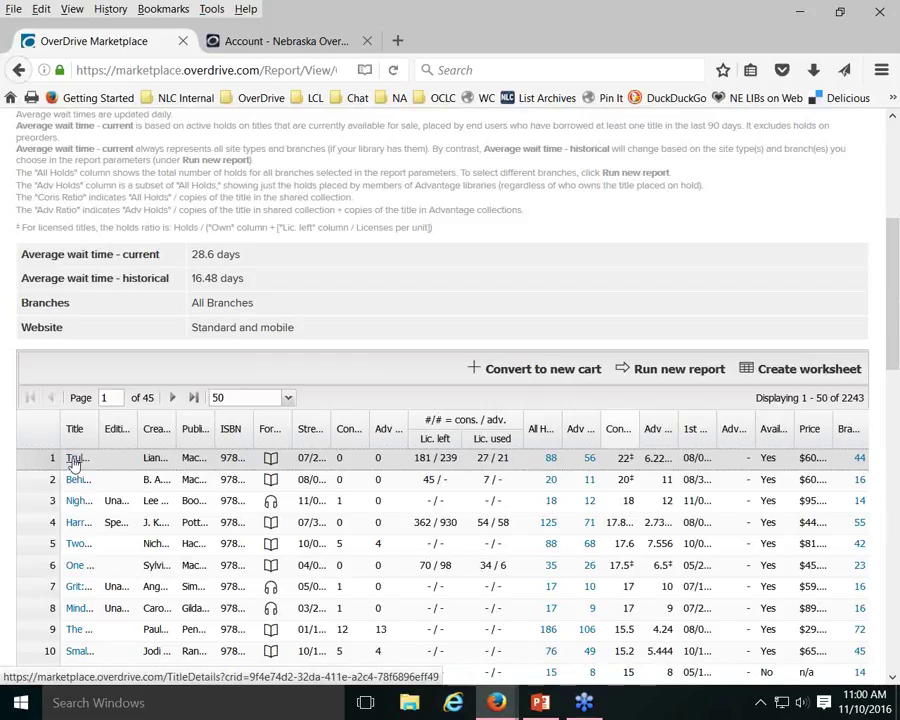
right_click(73, 463)
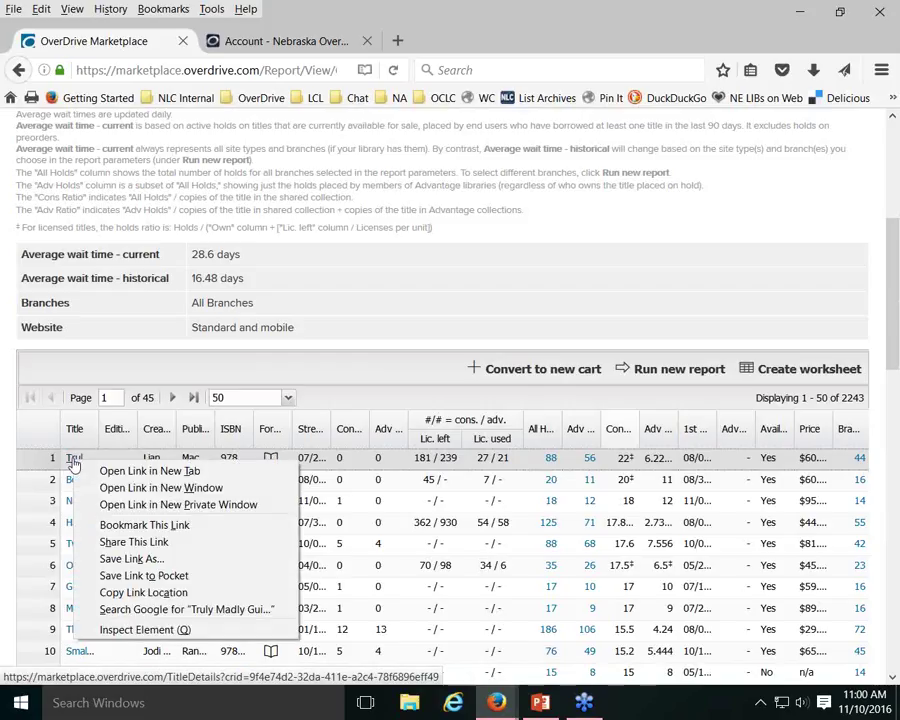
click(155, 471)
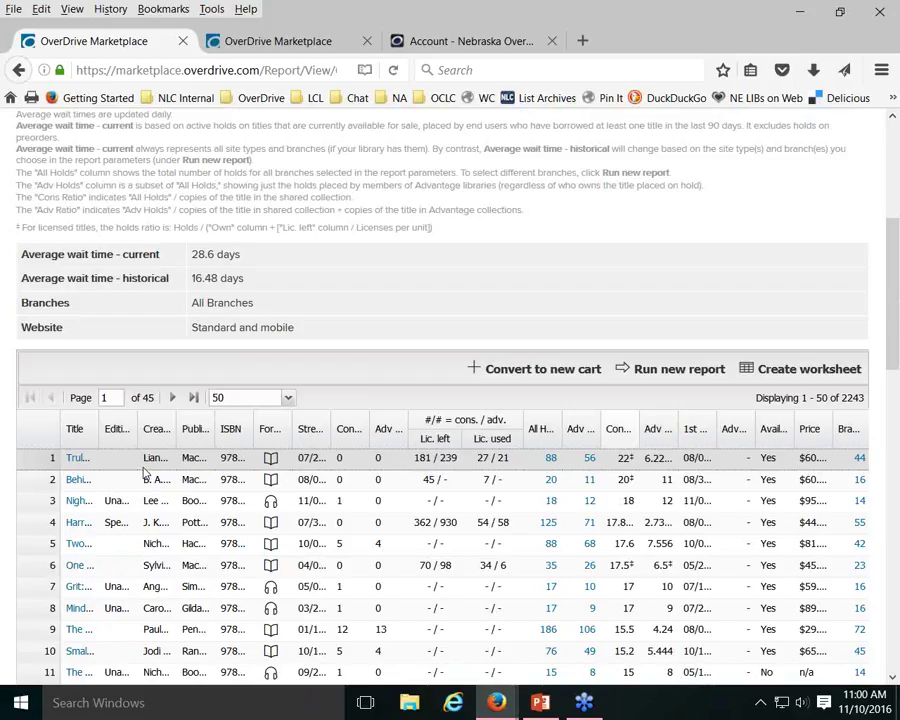
On the Truly Madly Guilty tab, review the purchase details of its 4 owned copies
click(268, 41)
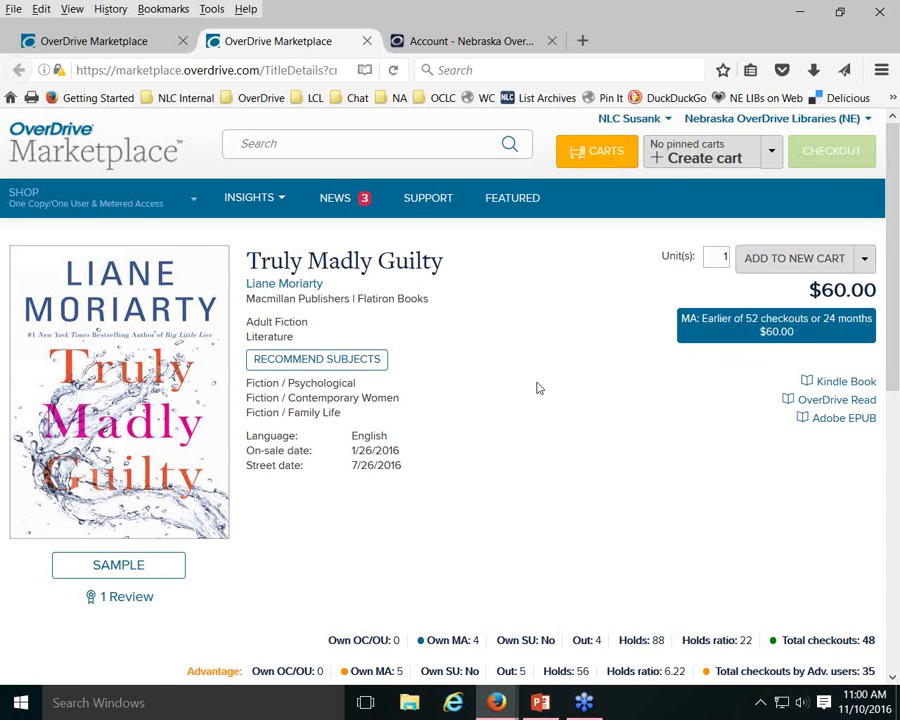
scroll(595, 367, down, 2)
scroll(595, 367, down, 3)
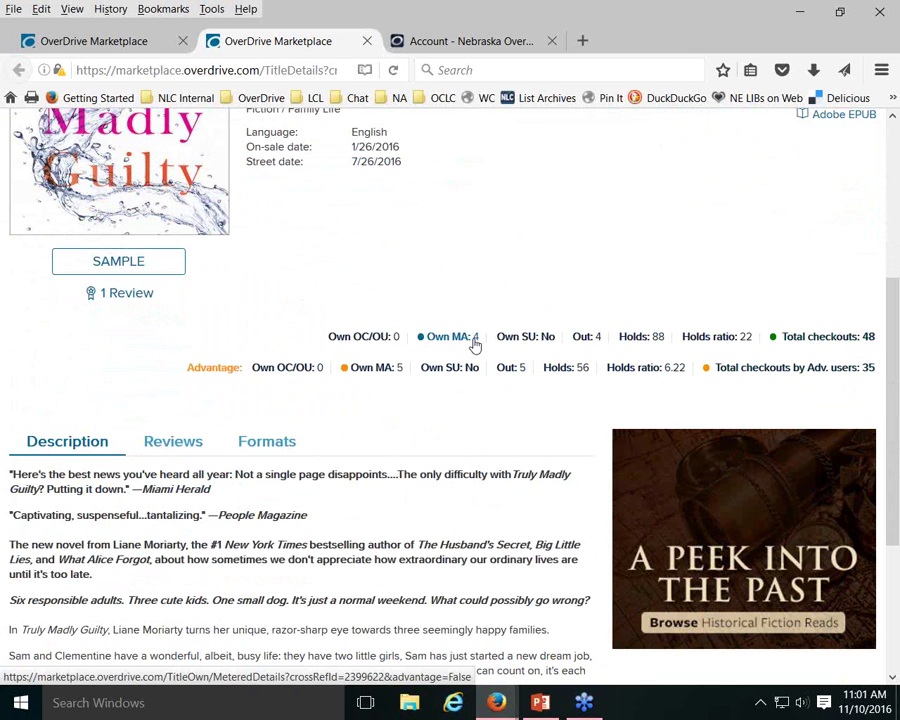
click(441, 339)
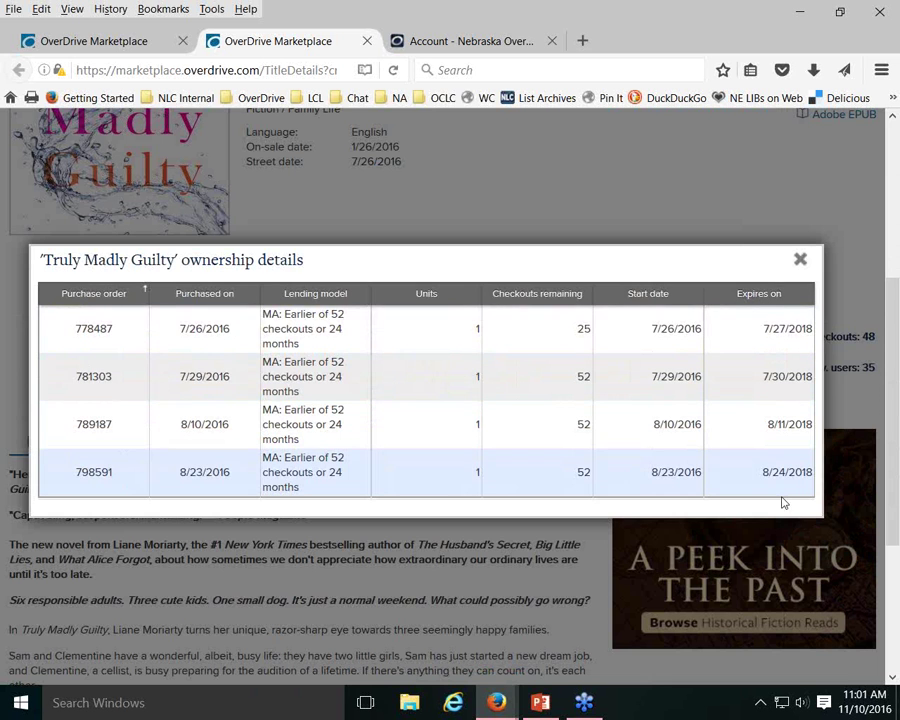
click(800, 259)
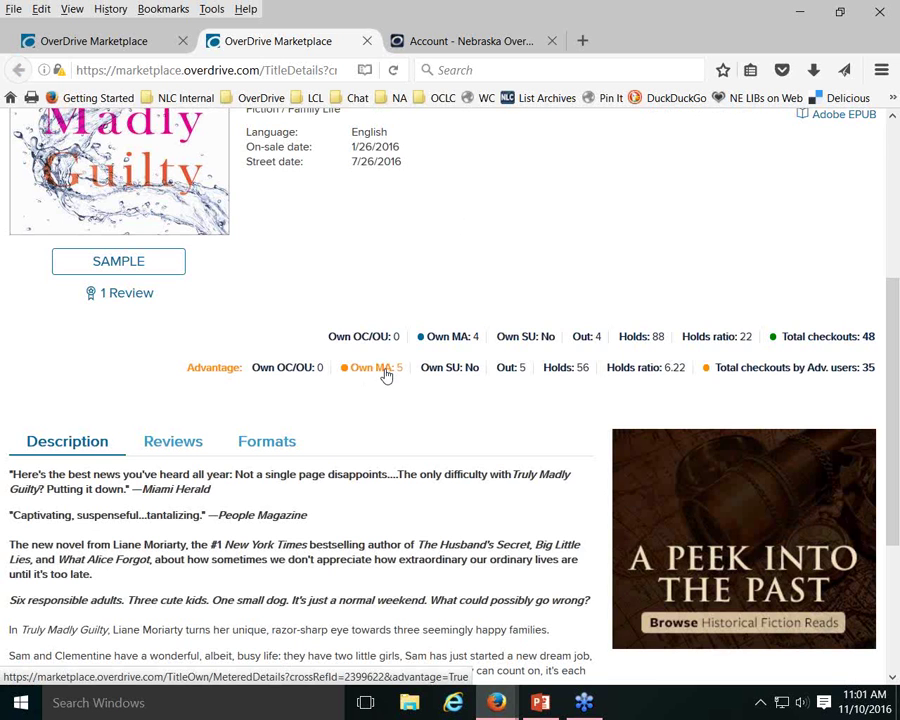
Review the purchase details of the 5 Advantage copies and close the ownership popup
click(386, 374)
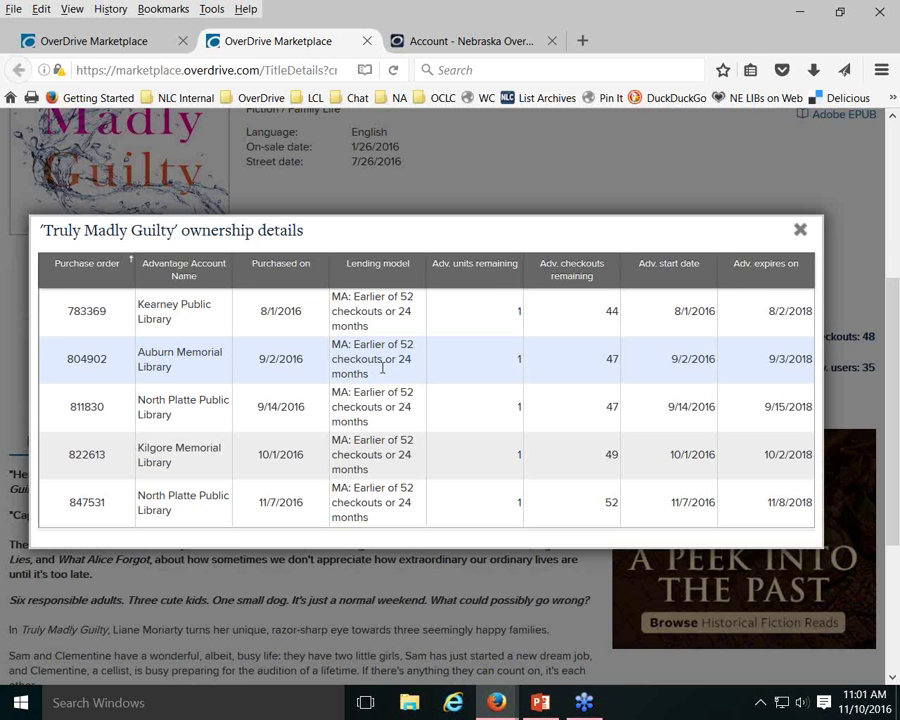
scroll(214, 430, up, 2)
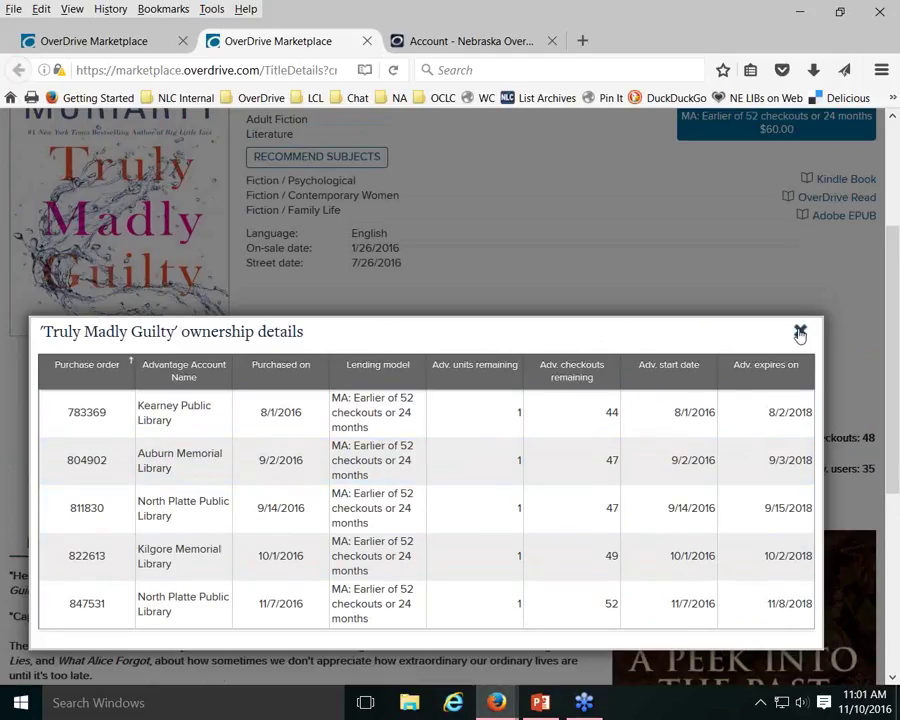
click(800, 333)
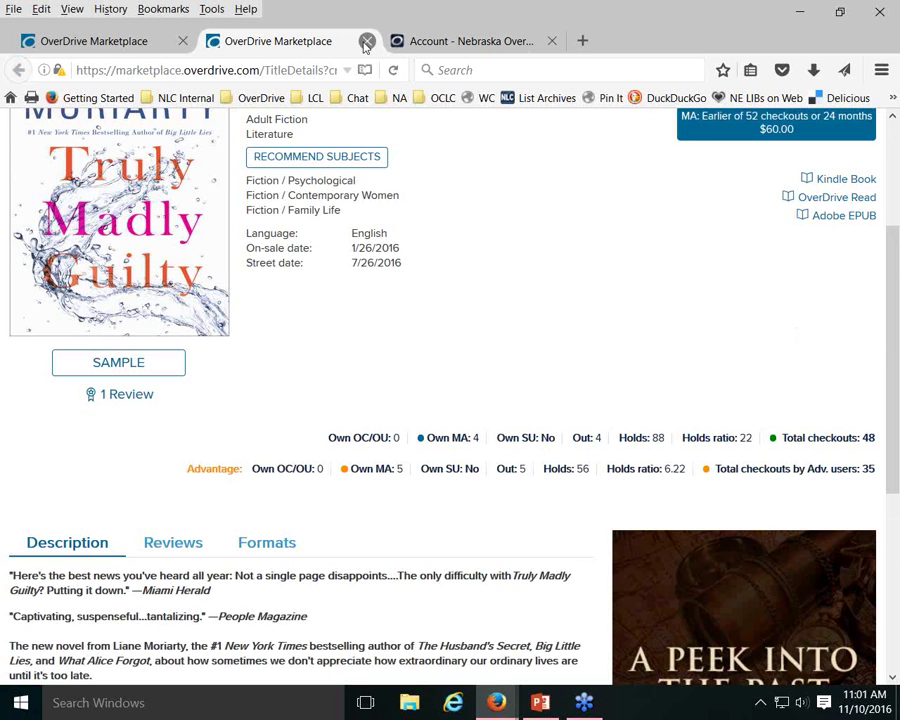
Close the Truly Madly Guilty title details tab
click(367, 42)
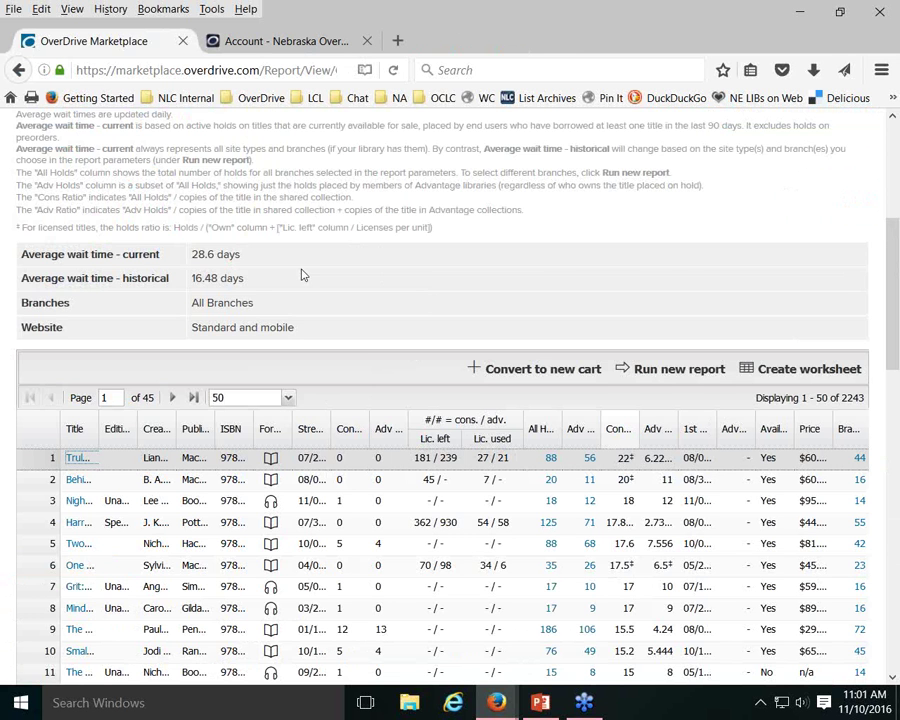
scroll(356, 294, down, 2)
scroll(418, 325, up, 5)
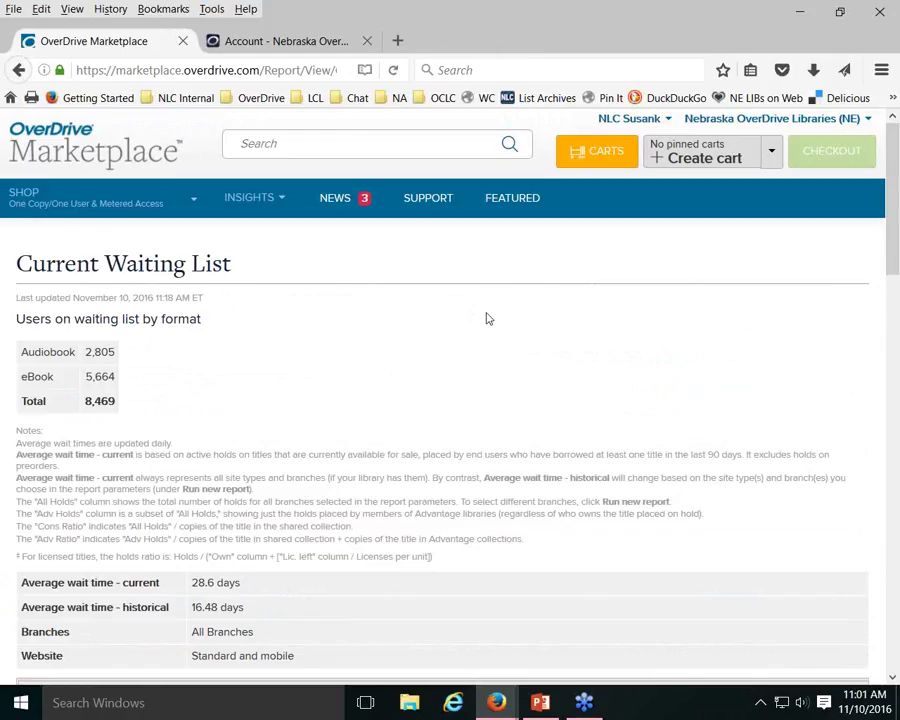
Go to INSIGHTS > Reports and scroll down to the User Statistics reports
click(262, 200)
click(238, 249)
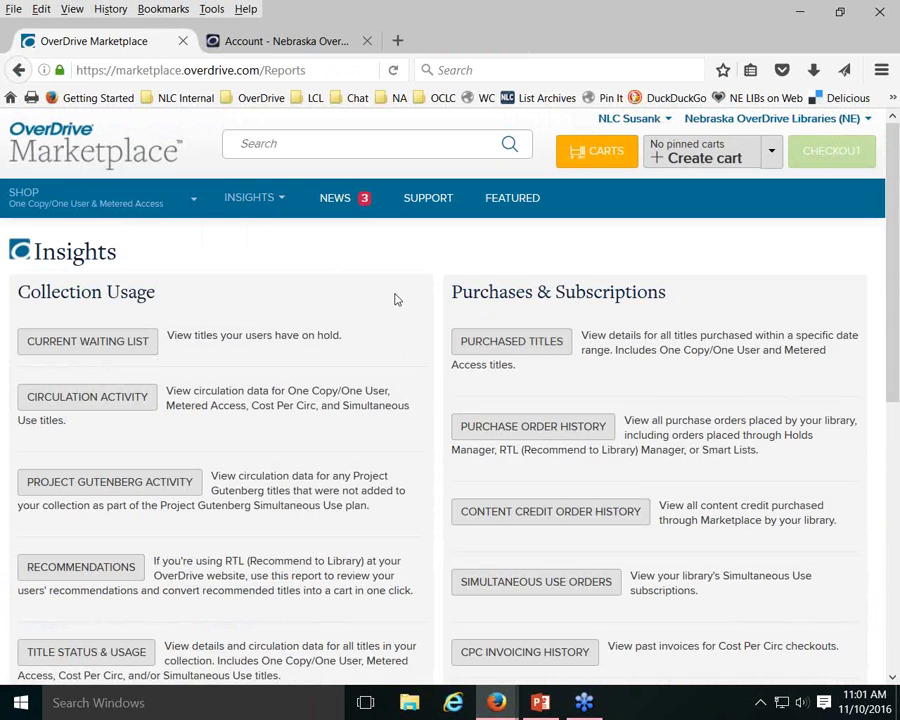
scroll(395, 292, down, 5)
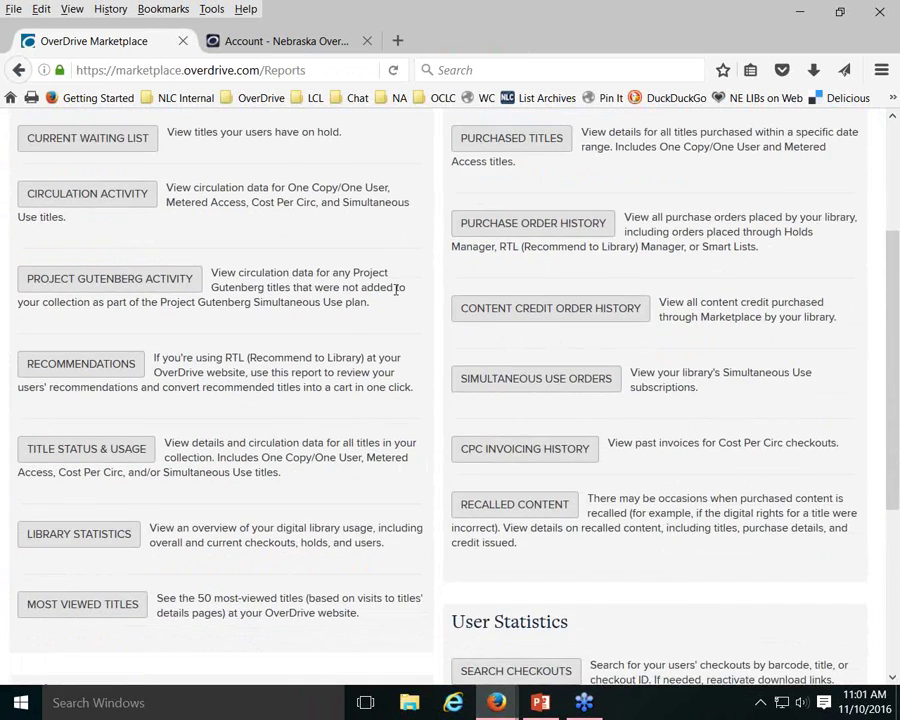
scroll(395, 290, down, 2)
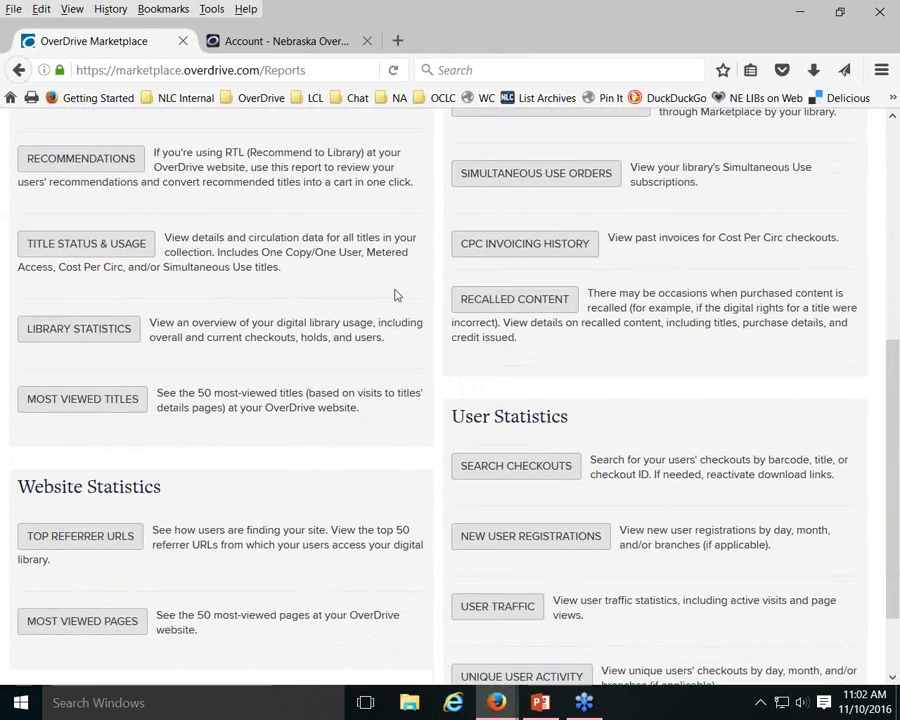
scroll(200, 332, up, 4)
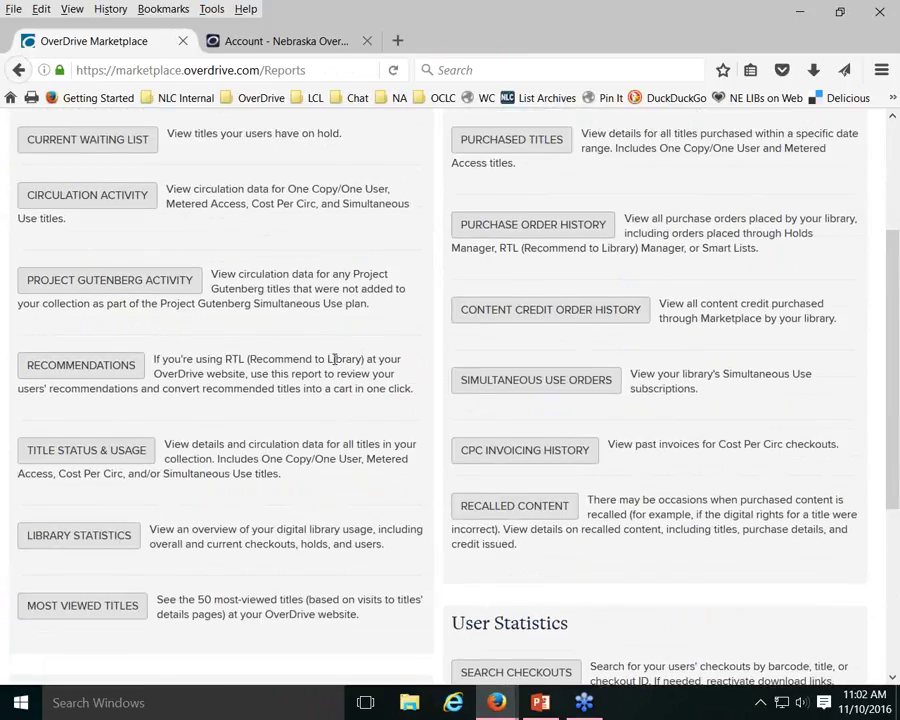
scroll(334, 360, down, 4)
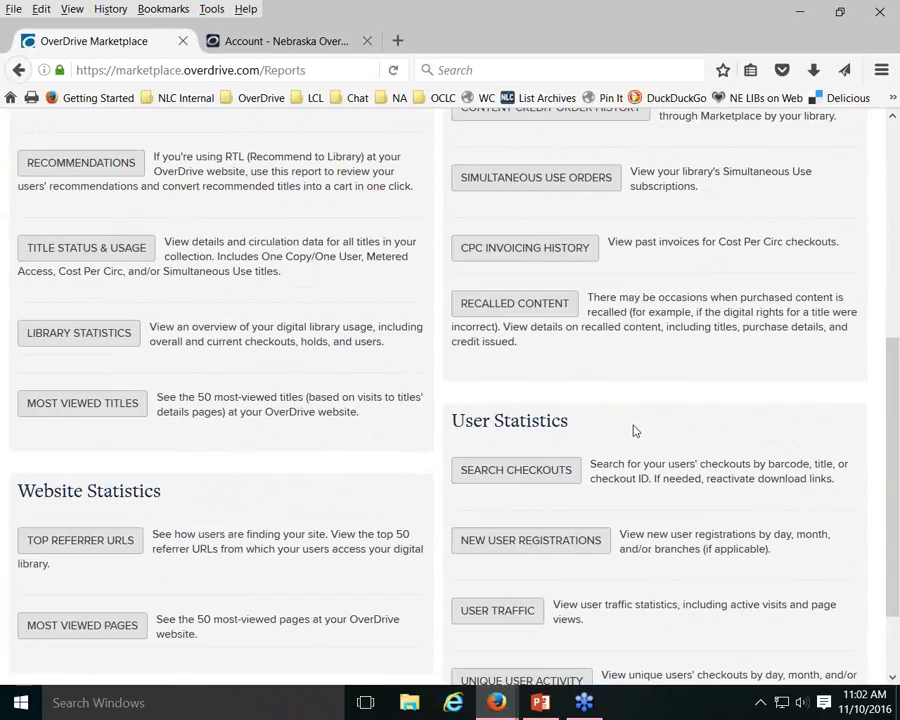
scroll(633, 431, down, 2)
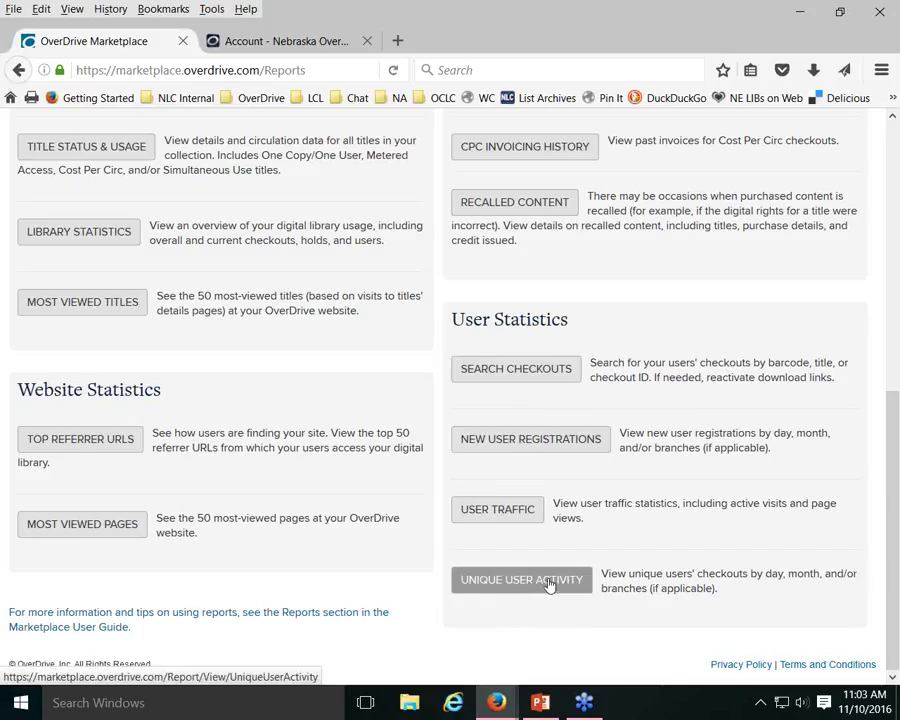
Open the Unique User Activity report and bring up its Run new report options
click(547, 583)
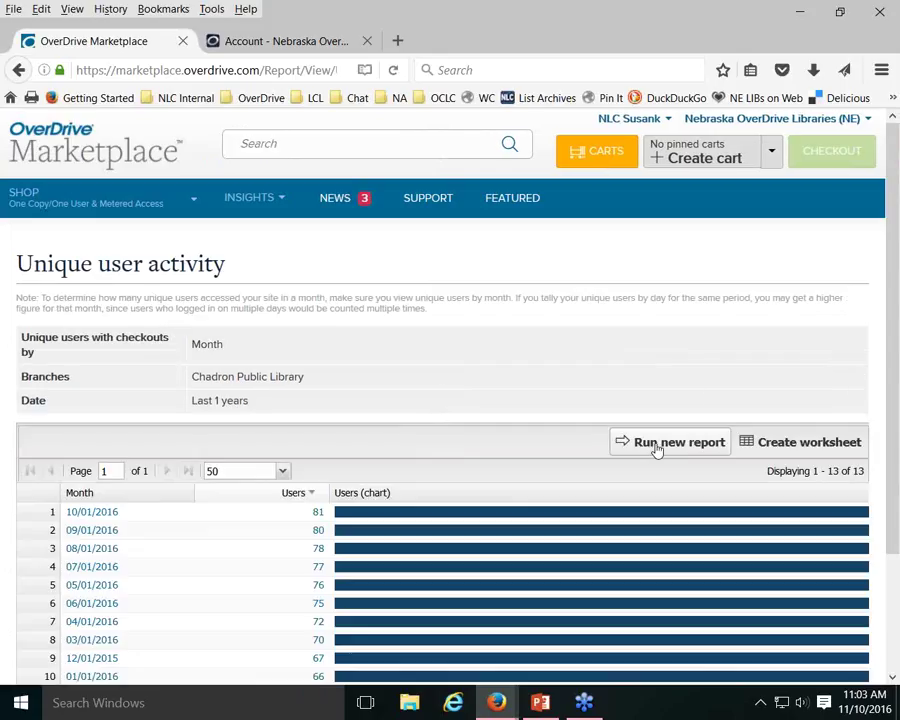
click(651, 446)
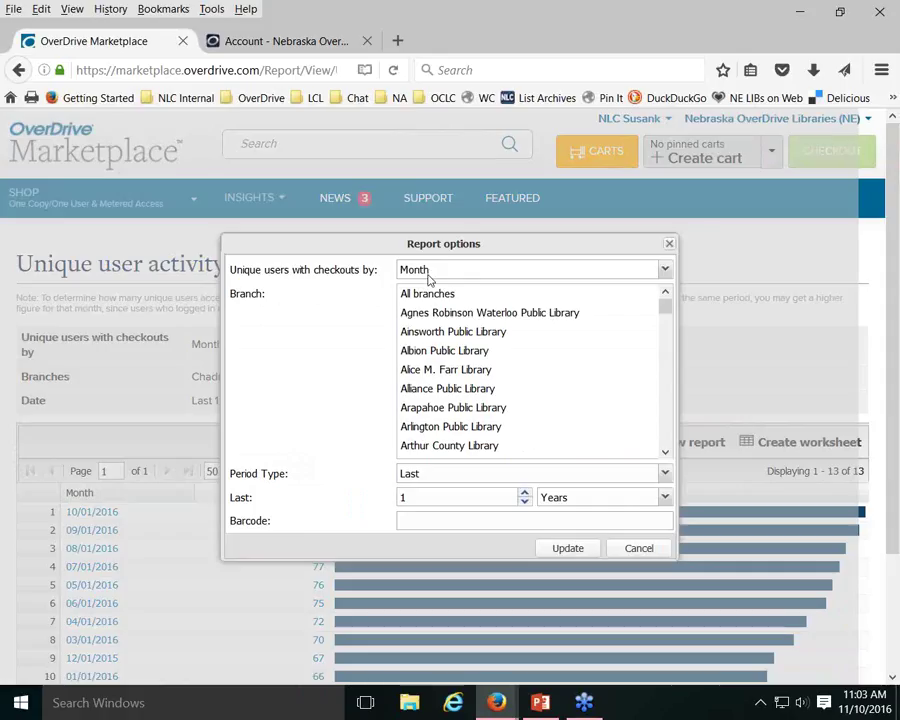
Group unique users by Branch and limit the report to Chadron Public Library
click(665, 270)
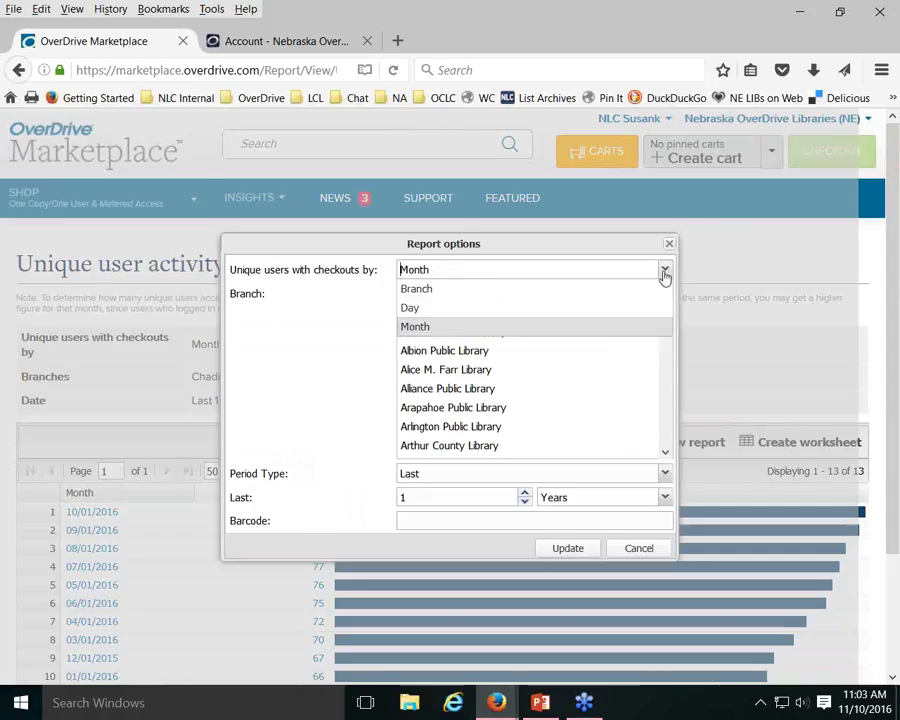
click(437, 290)
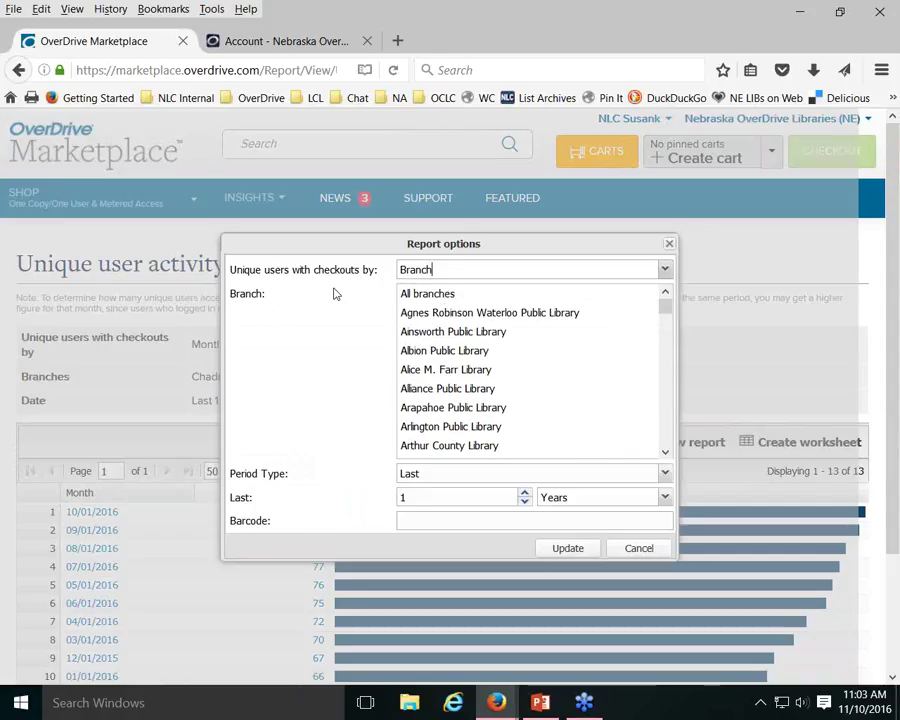
scroll(518, 346, down, 3)
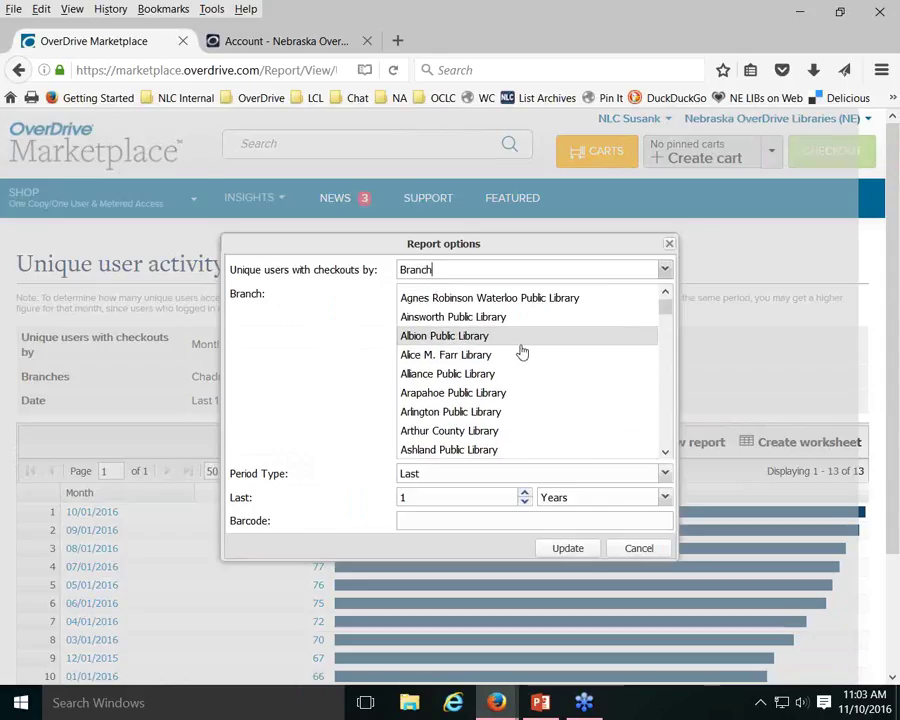
scroll(520, 352, down, 5)
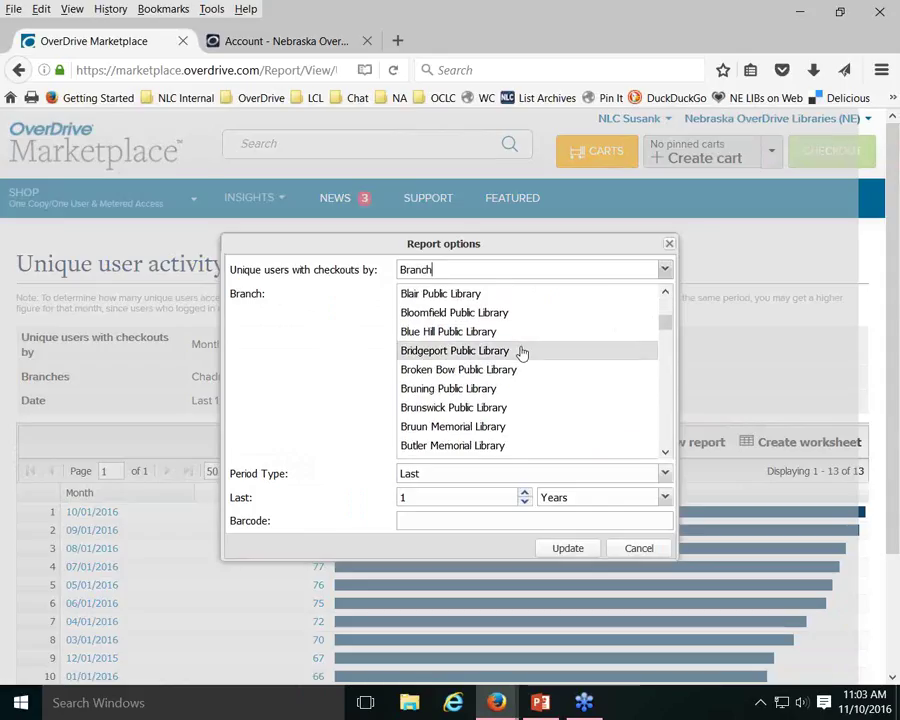
scroll(521, 353, down, 1)
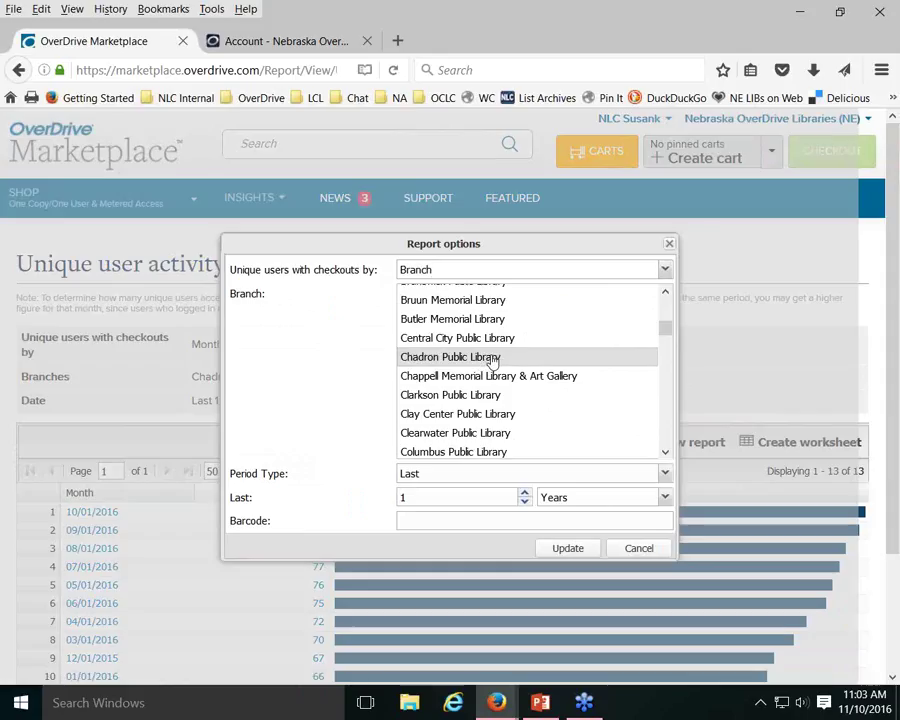
click(491, 358)
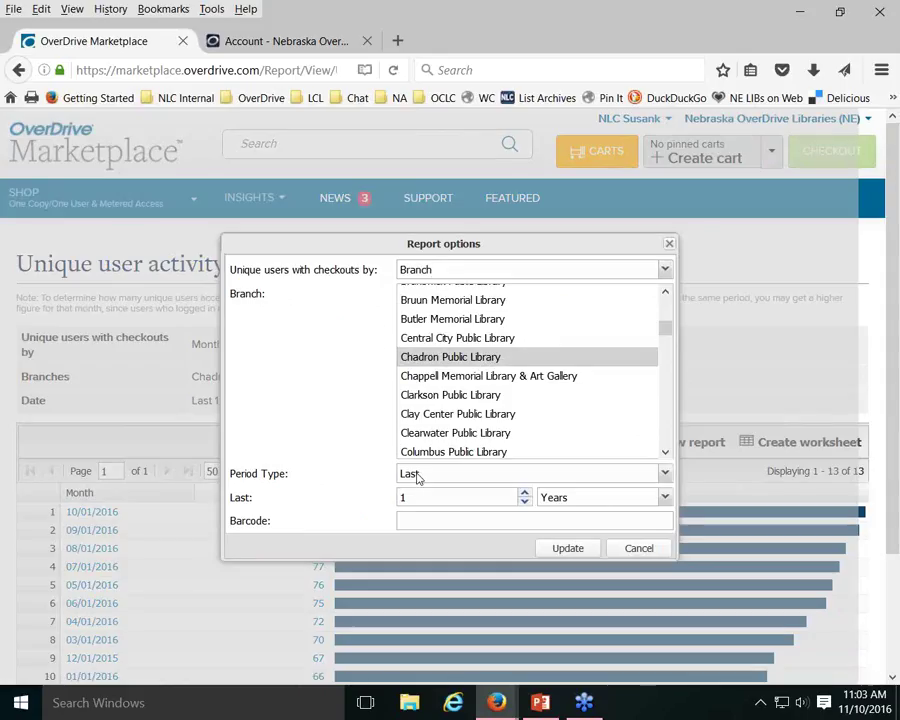
Run the report for the specific period 10/01/2015–09/30/2016, then return to the Marketplace home page
click(618, 476)
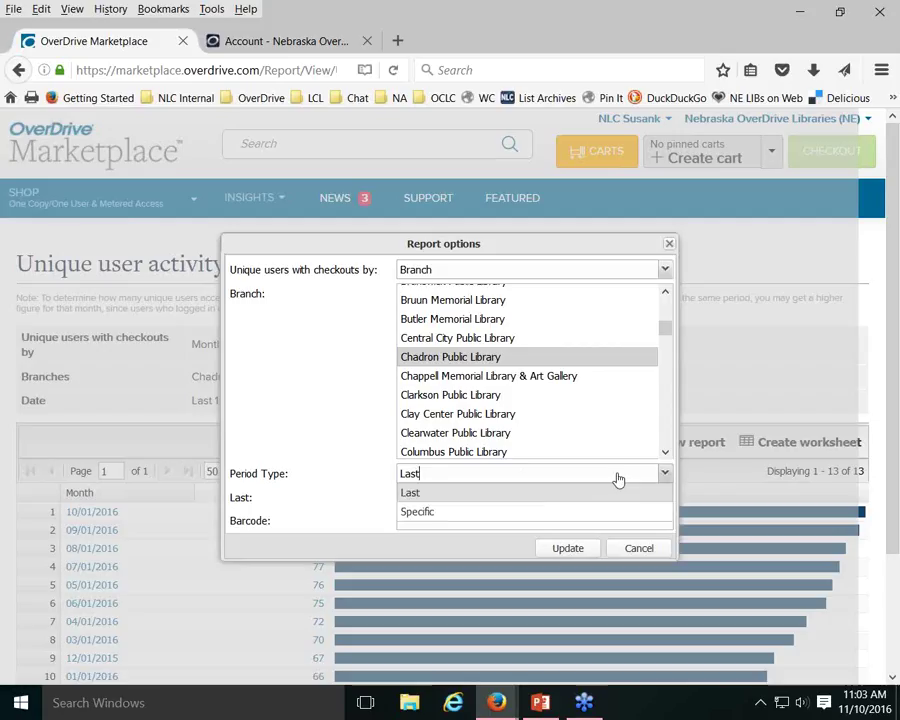
click(422, 512)
click(441, 498)
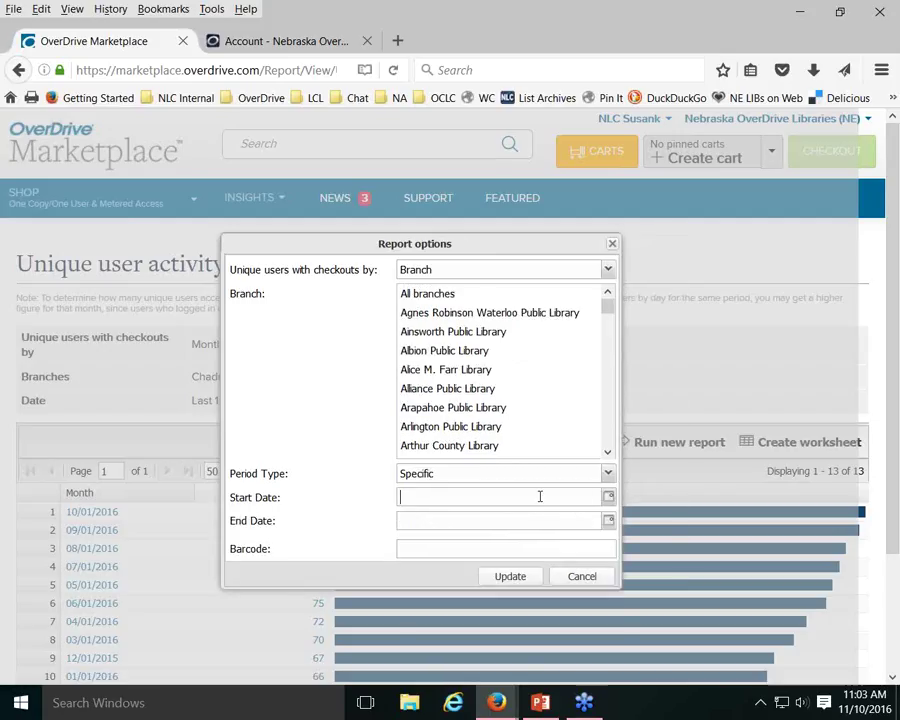
text(10/01/2015)
key(Tab)
text(09/)
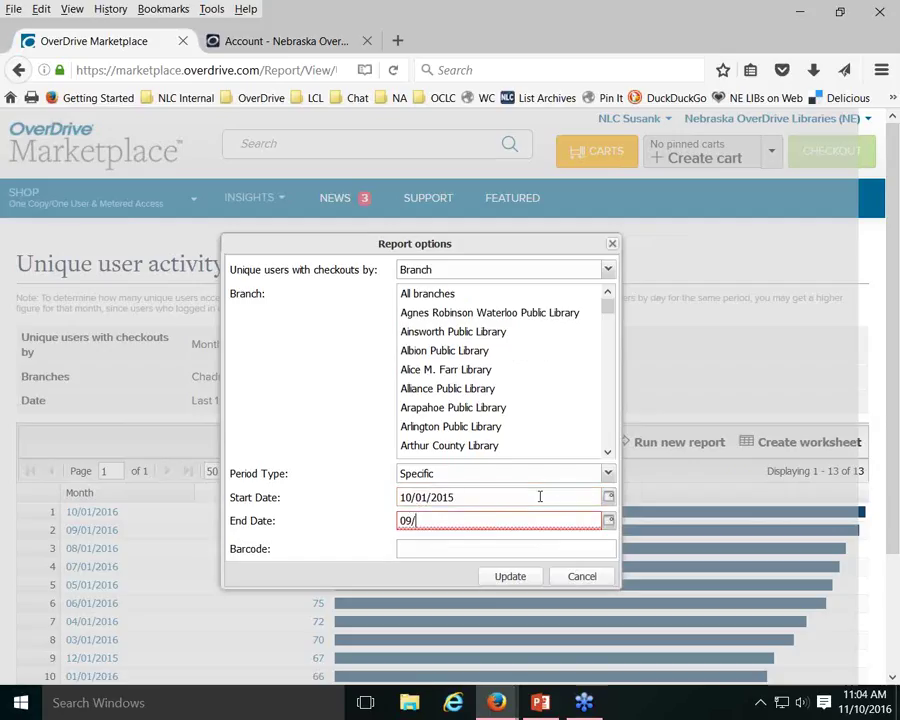
text(30/2016)
click(493, 580)
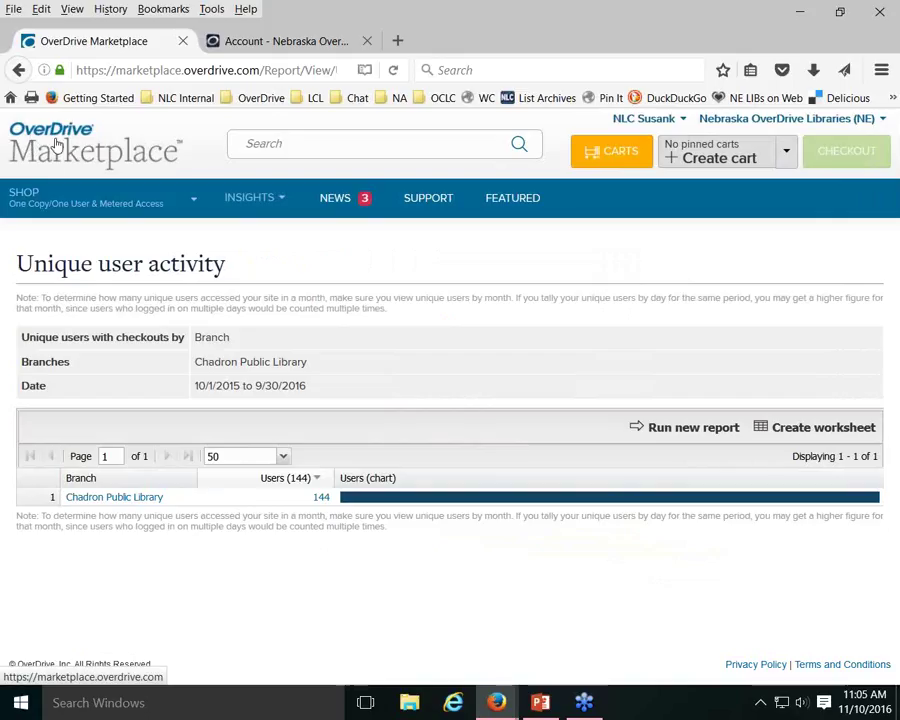
click(62, 148)
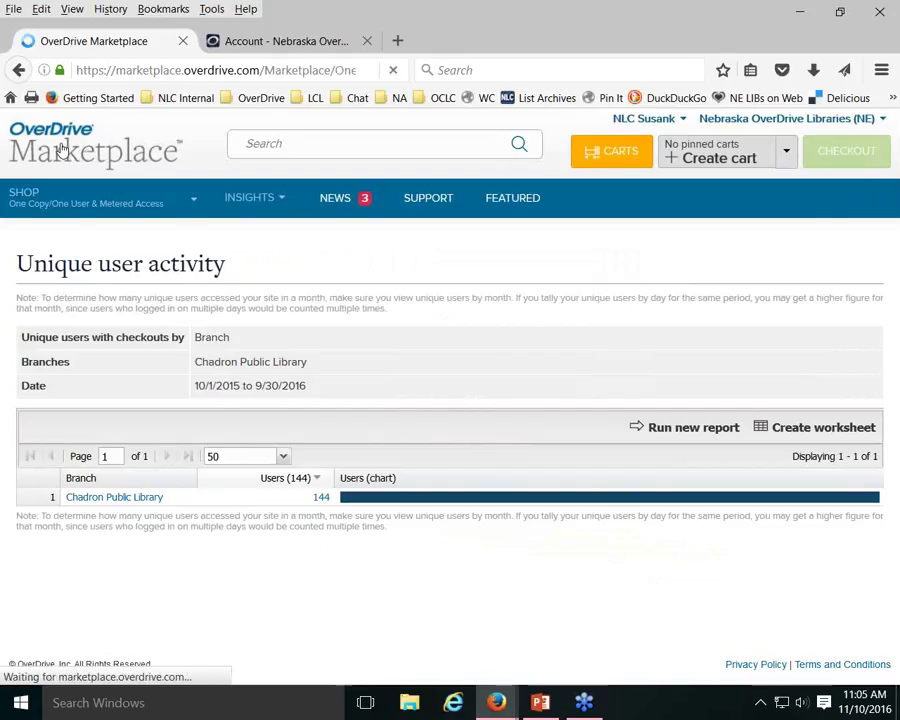
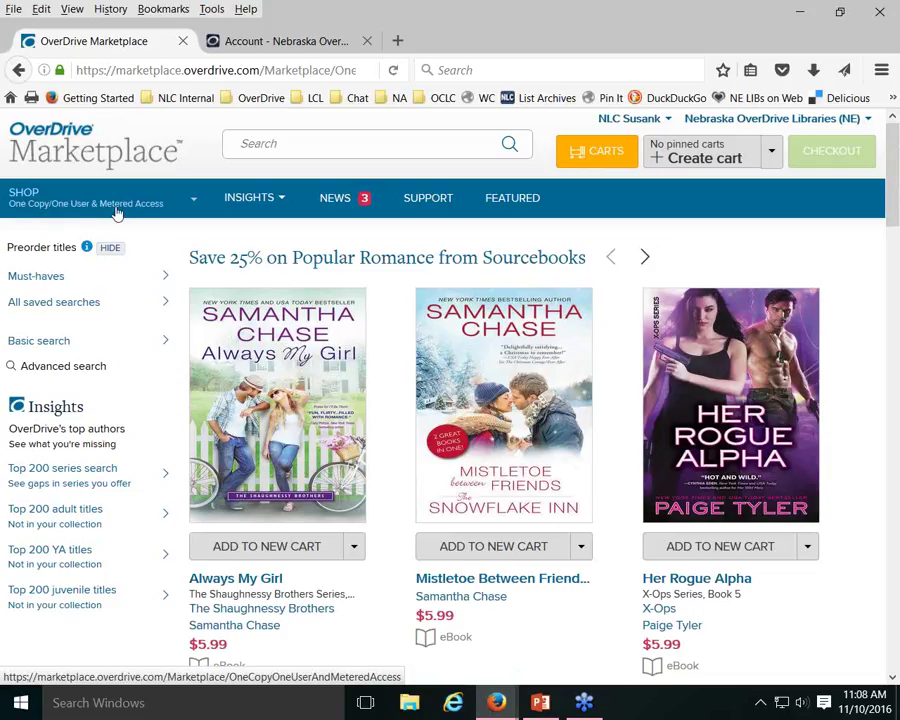
Search for 'janet evanovich tricky twenty-two' and review the $47.00 audiobook and $26.97 ebook results
click(192, 203)
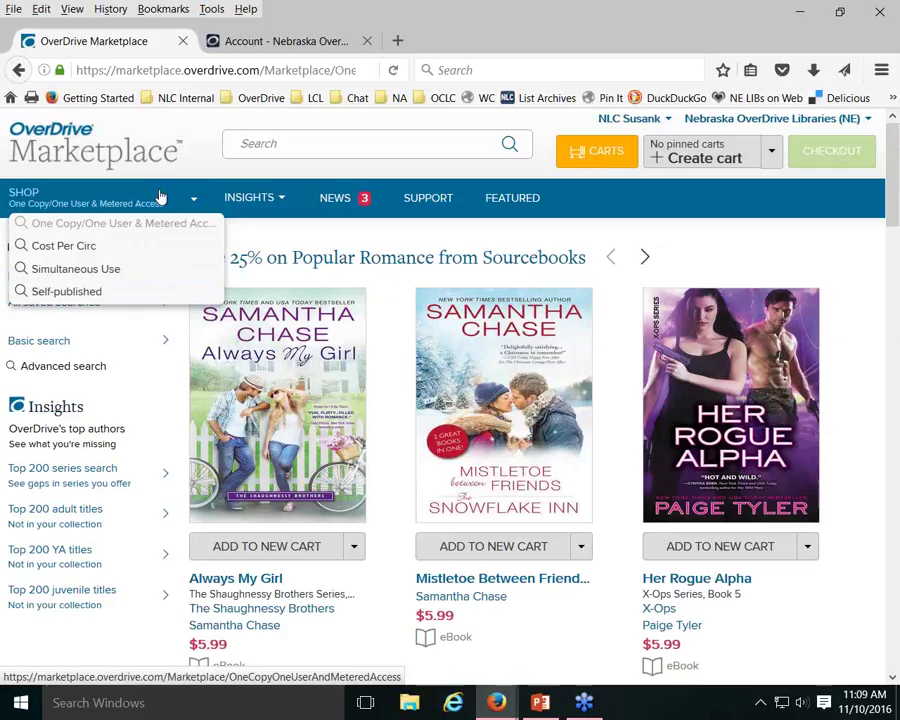
key(Down)
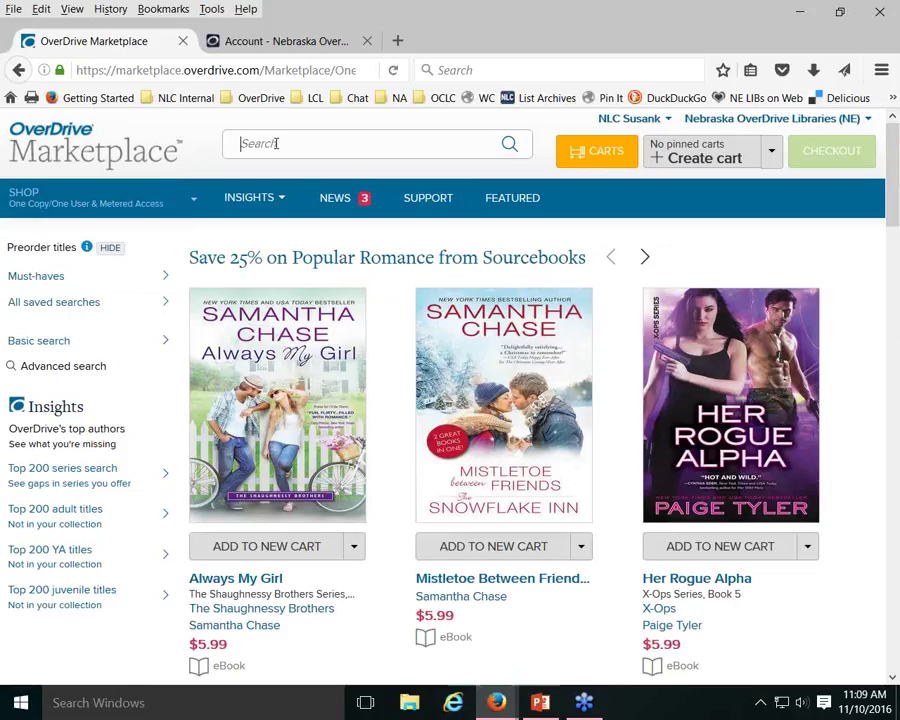
click(276, 143)
text(jan)
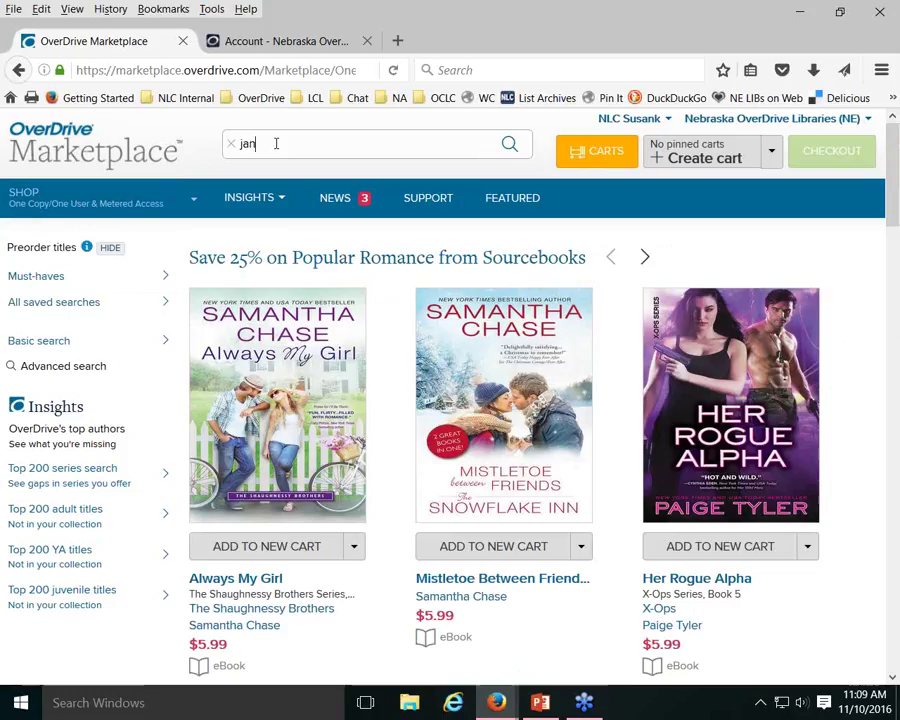
text(et eva)
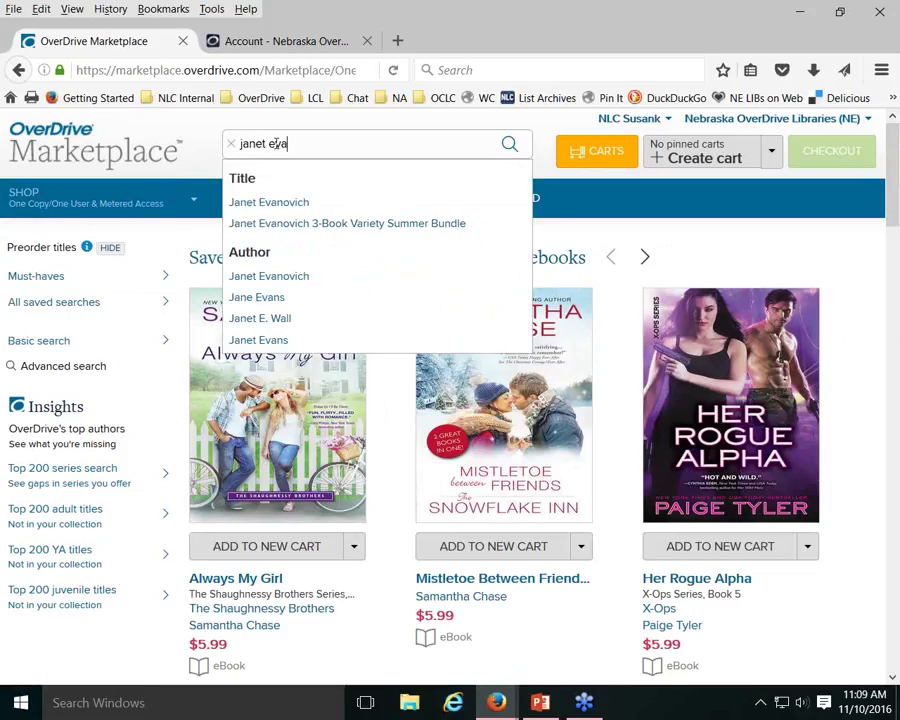
text(novic)
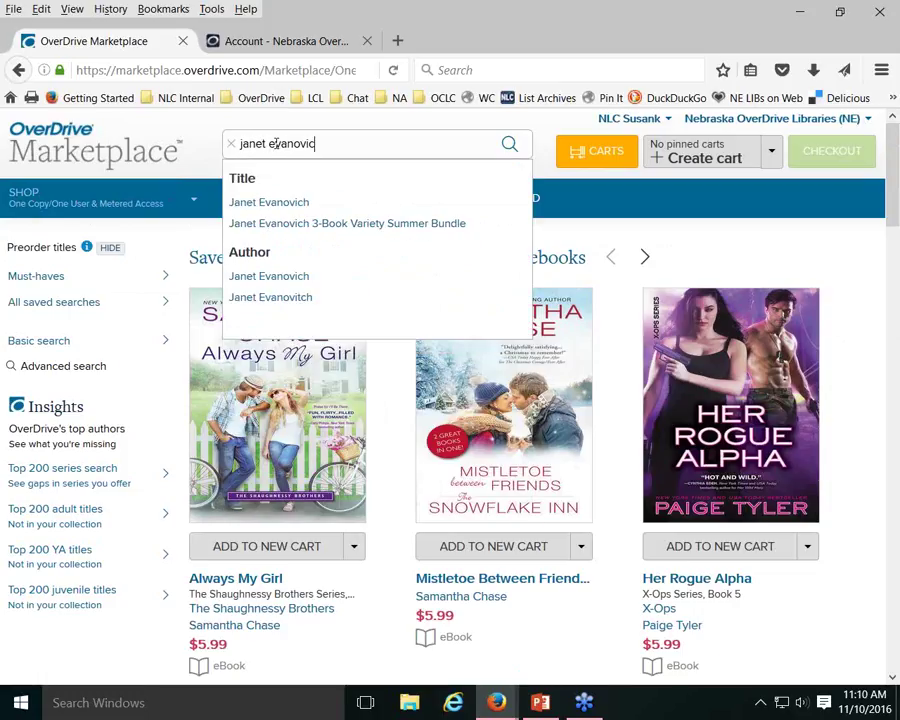
text(h t)
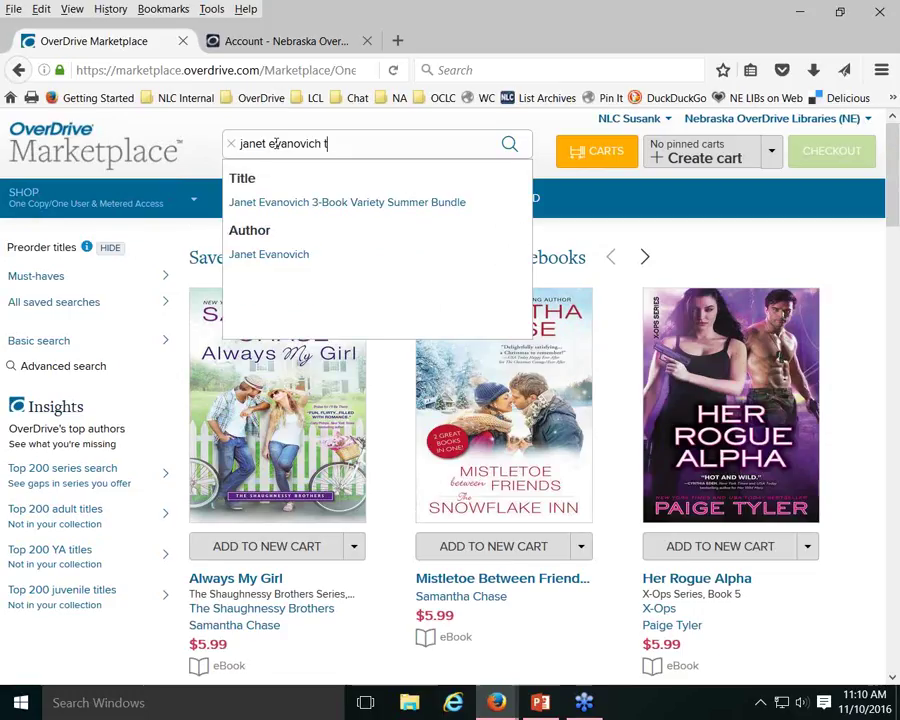
text(ricky twe)
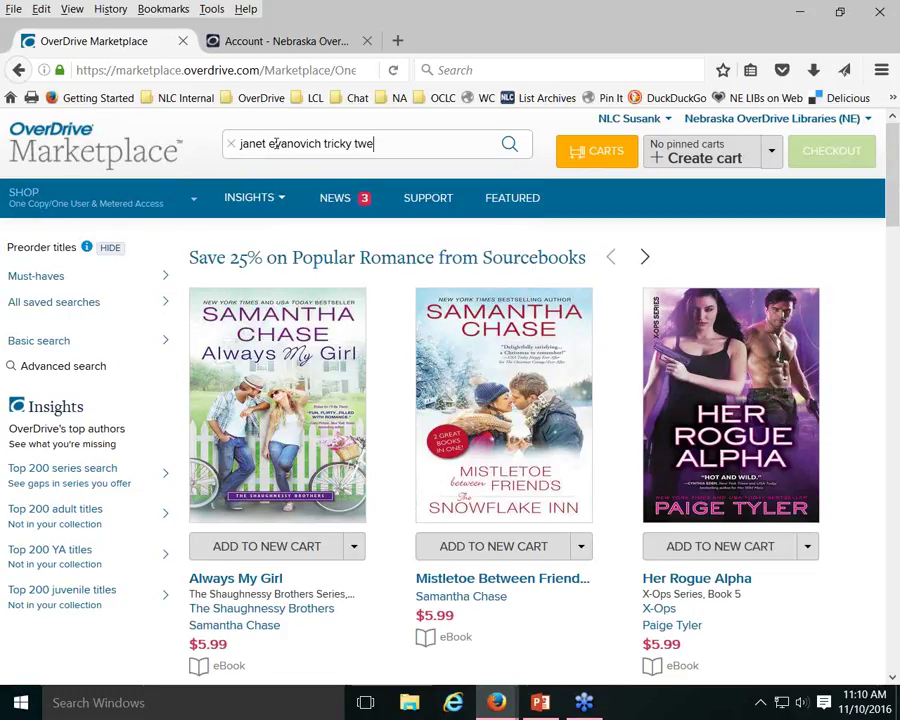
text(nty-two)
key(Return)
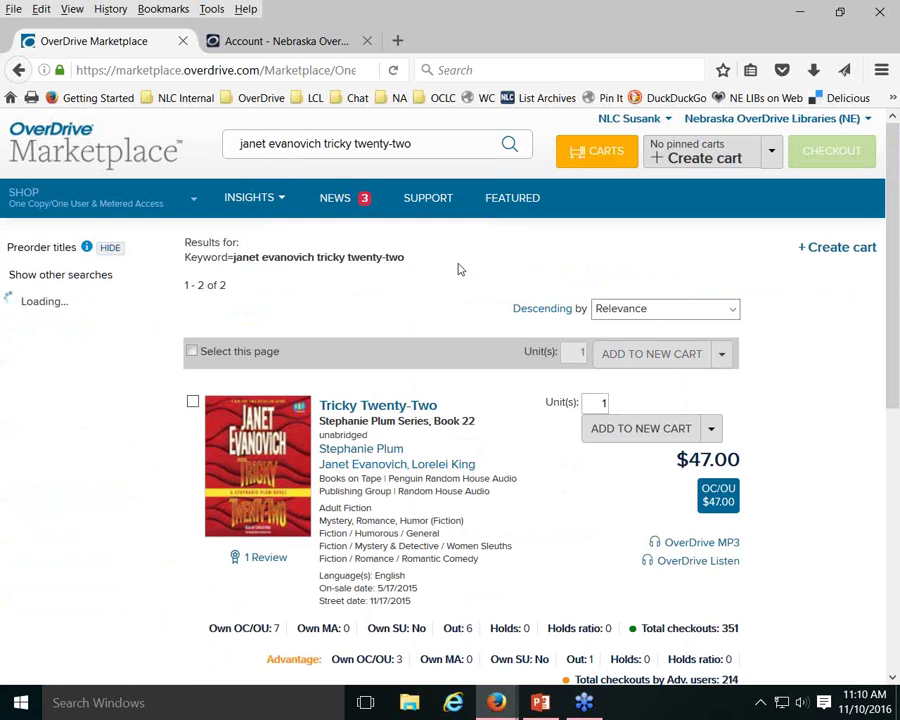
scroll(458, 266, down, 2)
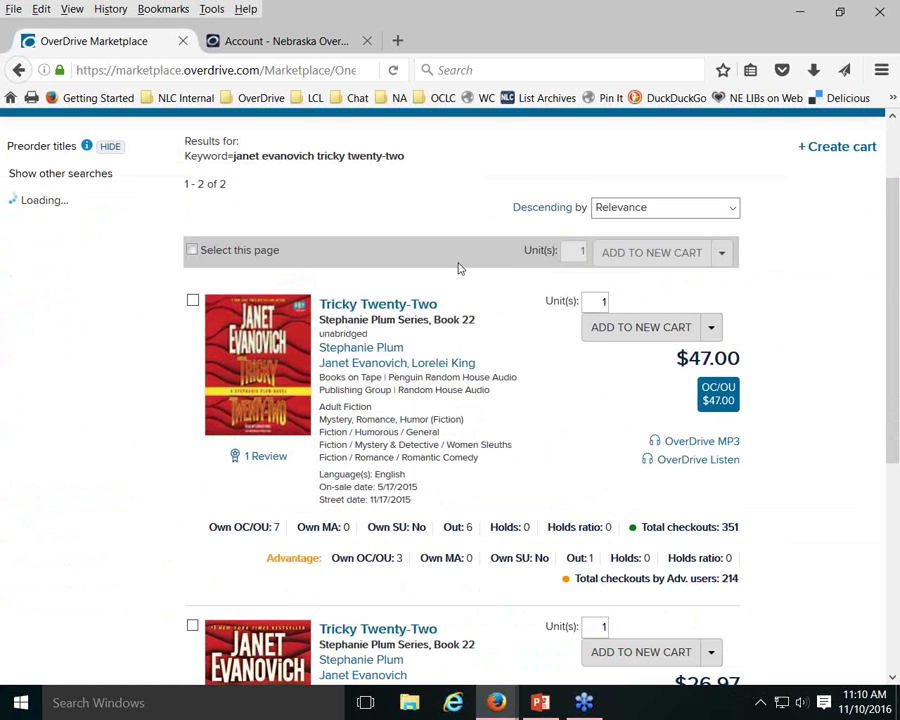
scroll(458, 266, down, 2)
scroll(460, 266, down, 2)
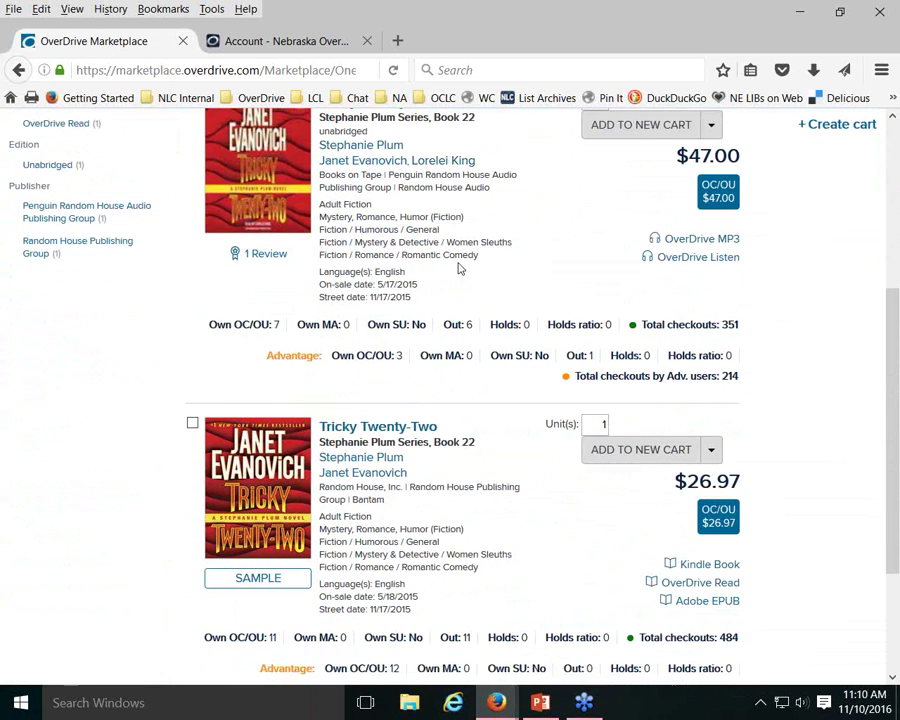
scroll(460, 266, down, 2)
scroll(458, 268, up, 4)
scroll(460, 266, up, 2)
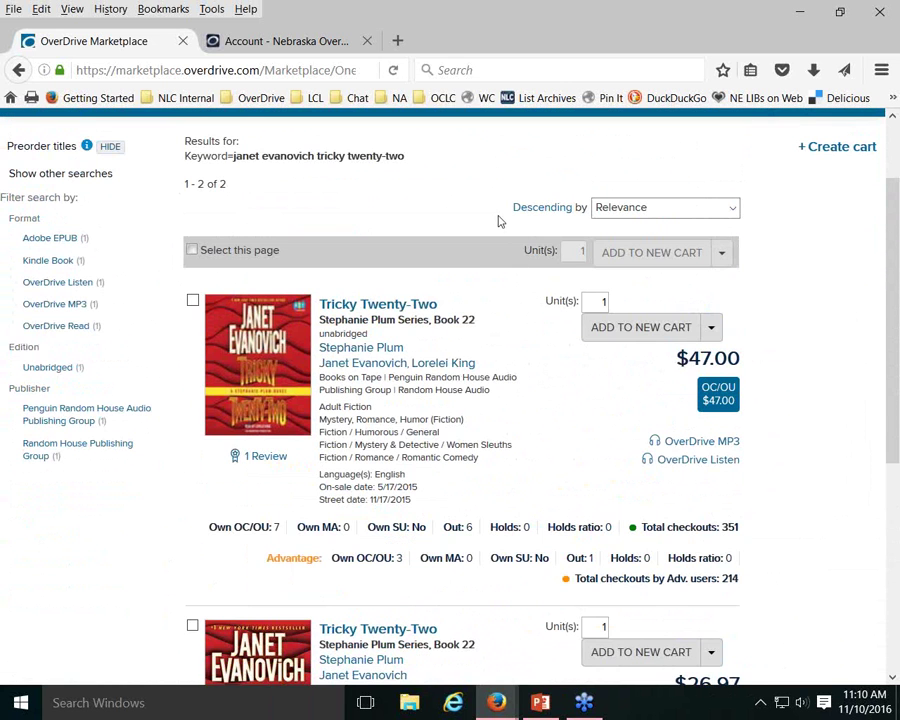
scroll(422, 275, up, 2)
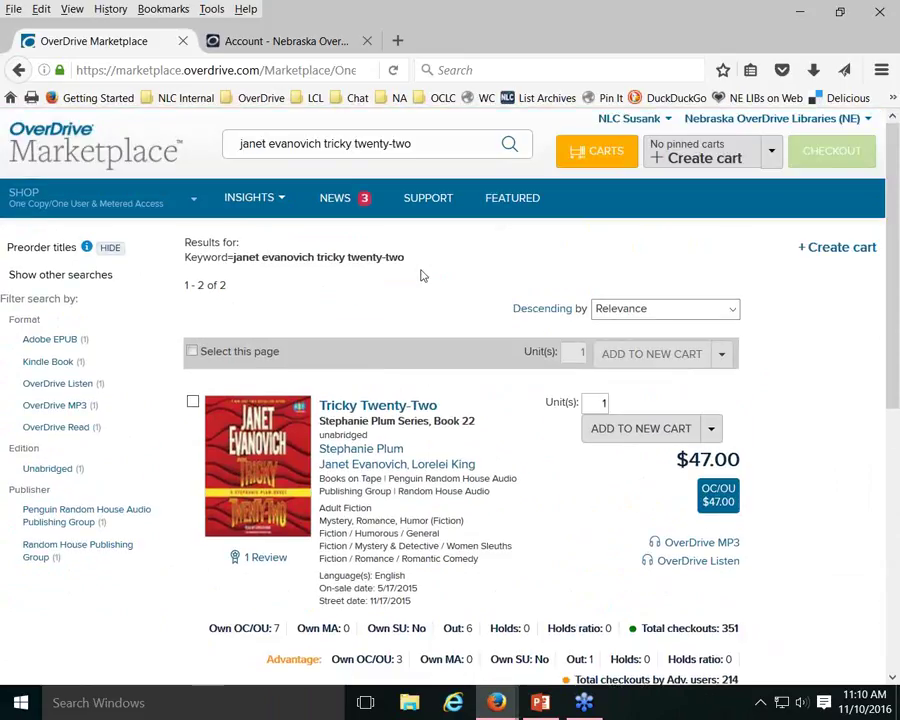
click(733, 312)
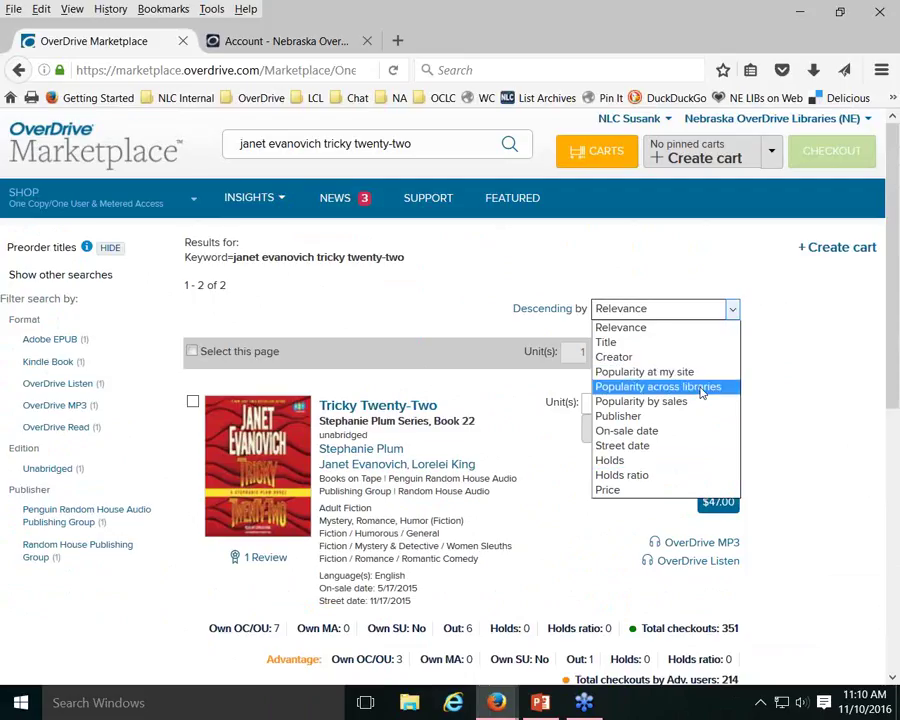
click(535, 273)
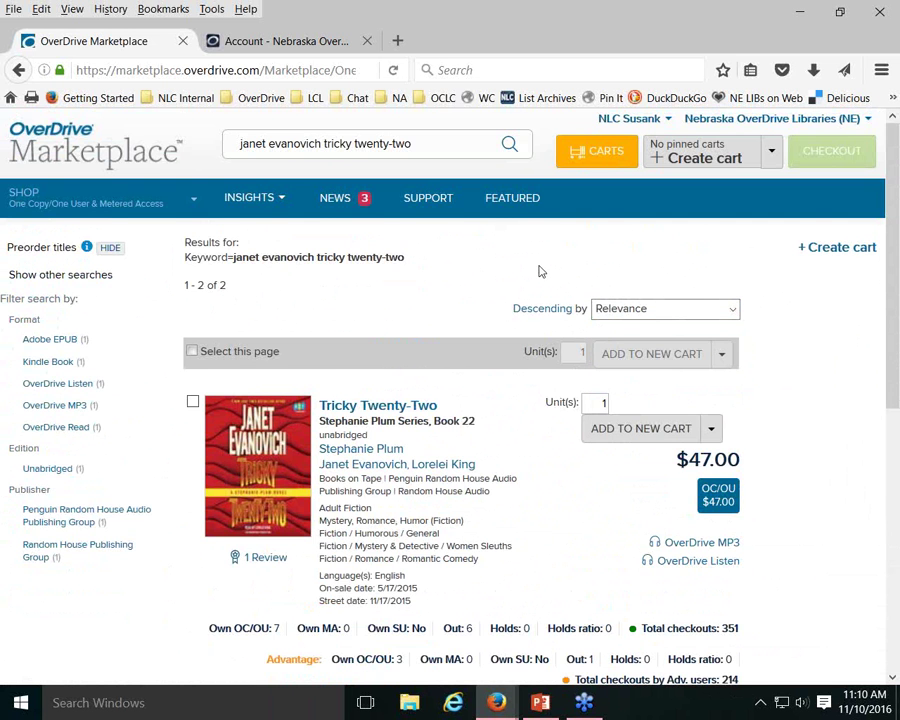
scroll(536, 272, down, 2)
scroll(540, 270, down, 2)
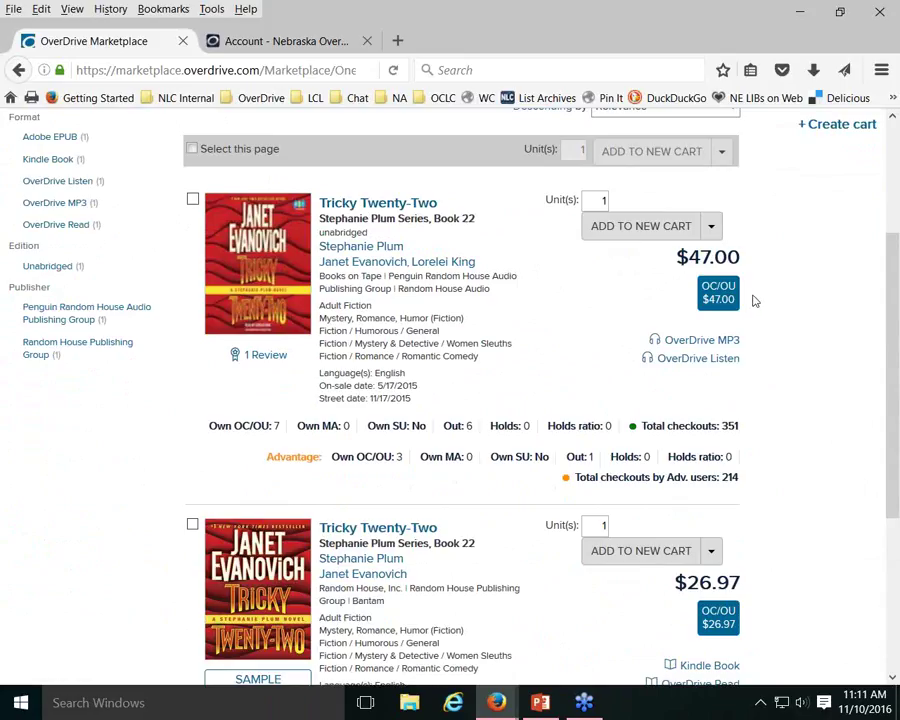
scroll(755, 300, down, 3)
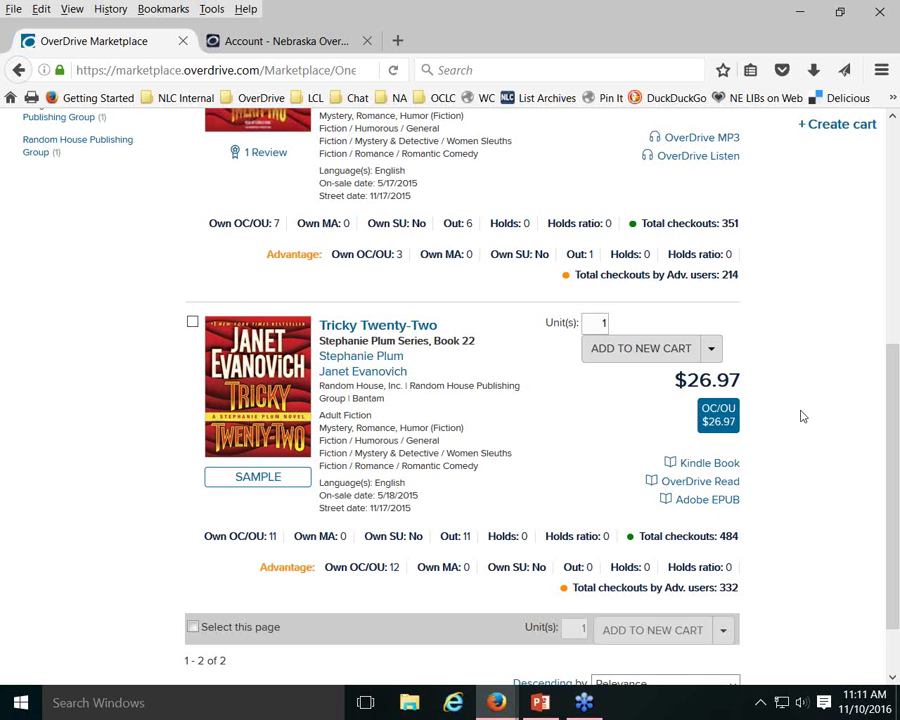
scroll(805, 417, up, 5)
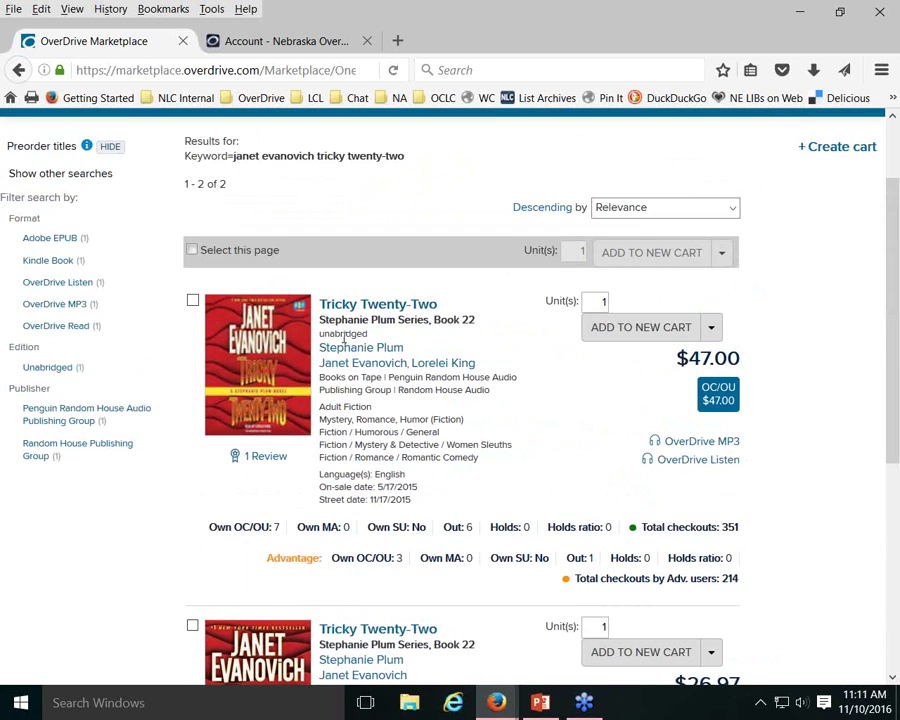
drag(317, 338, 210, 298)
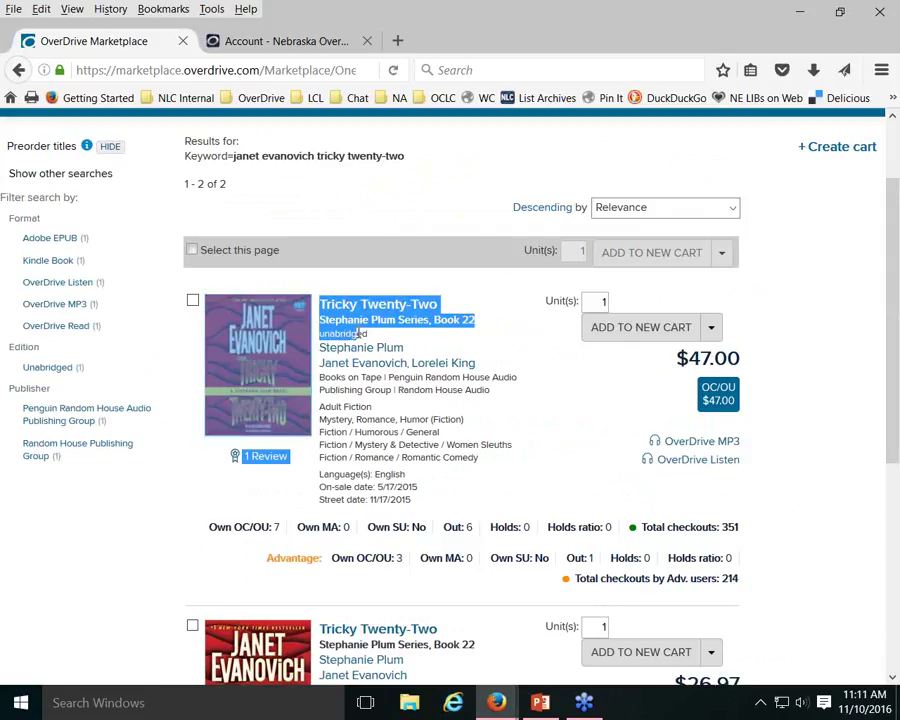
click(395, 334)
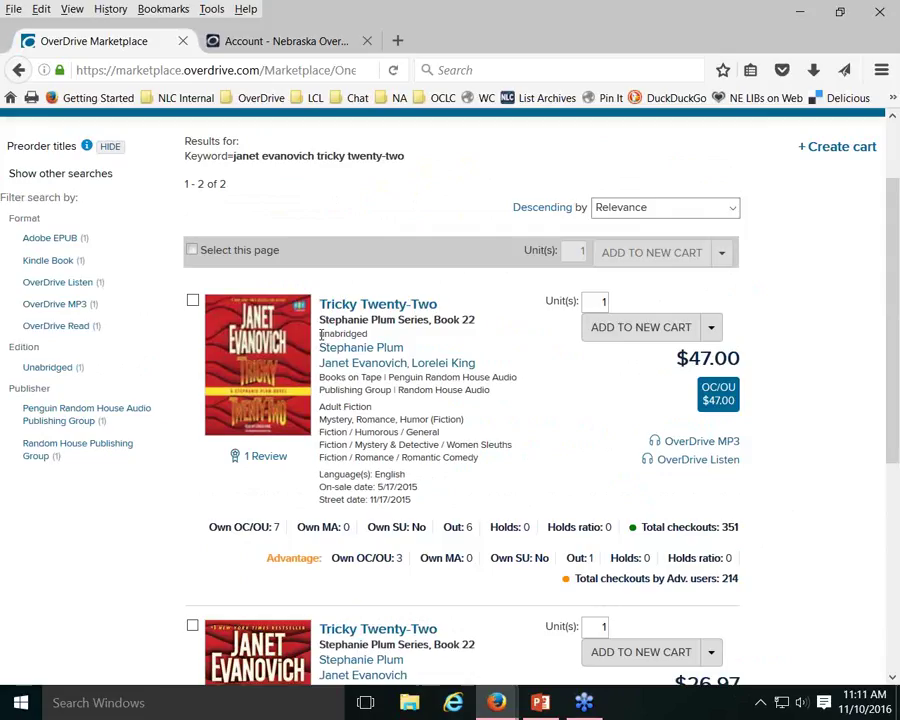
drag(320, 336, 376, 334)
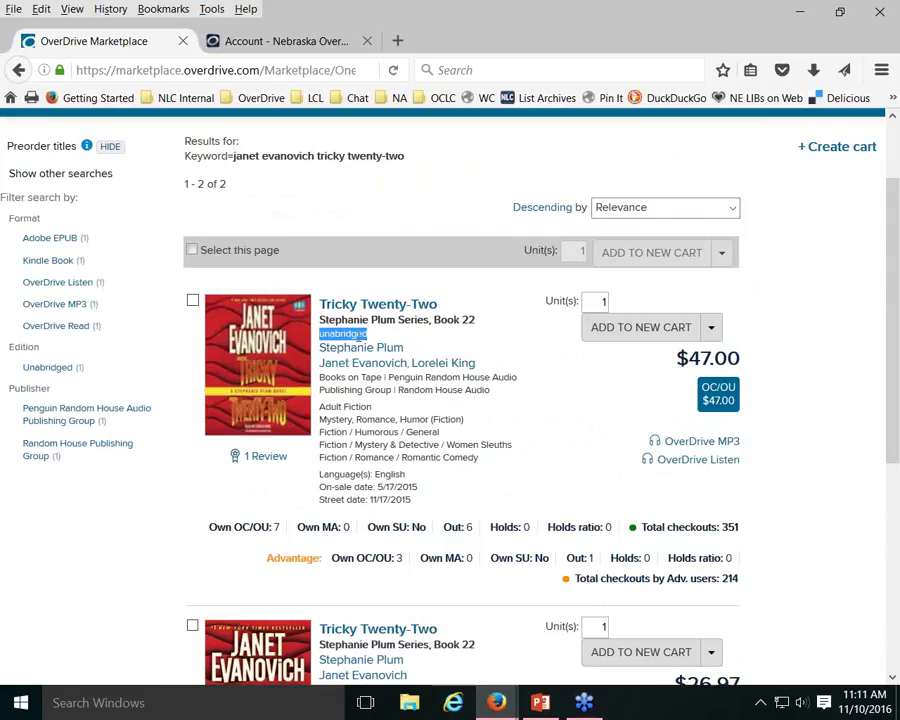
click(425, 335)
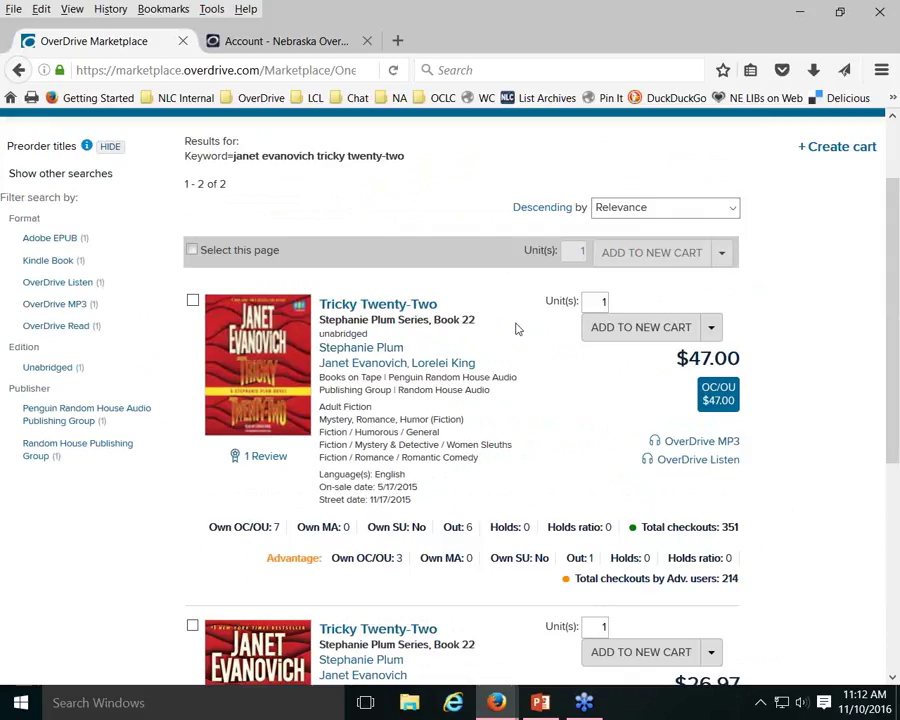
scroll(518, 328, down, 2)
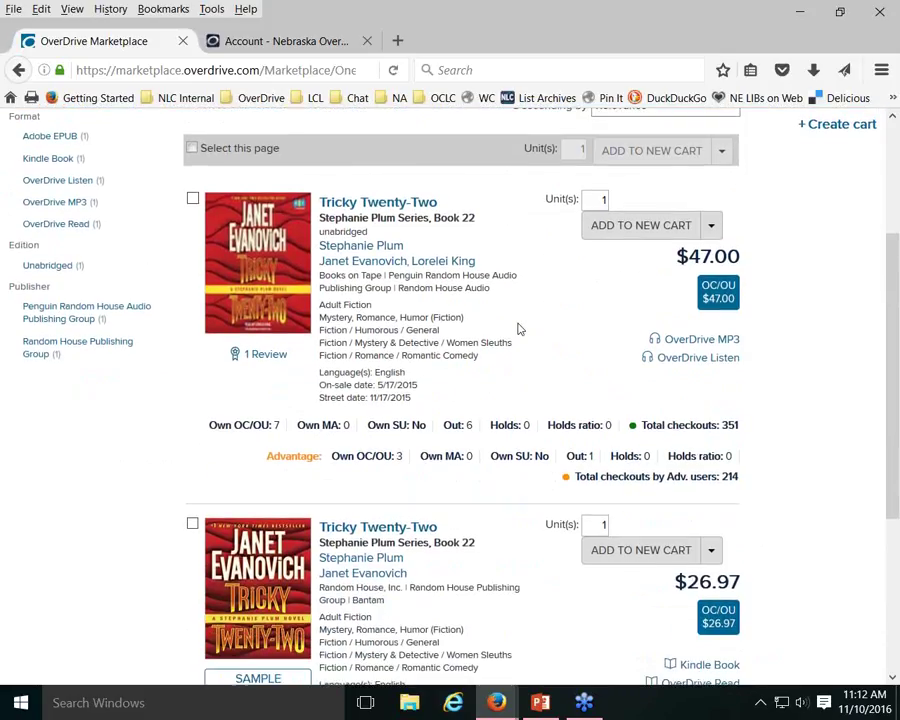
scroll(520, 320, down, 2)
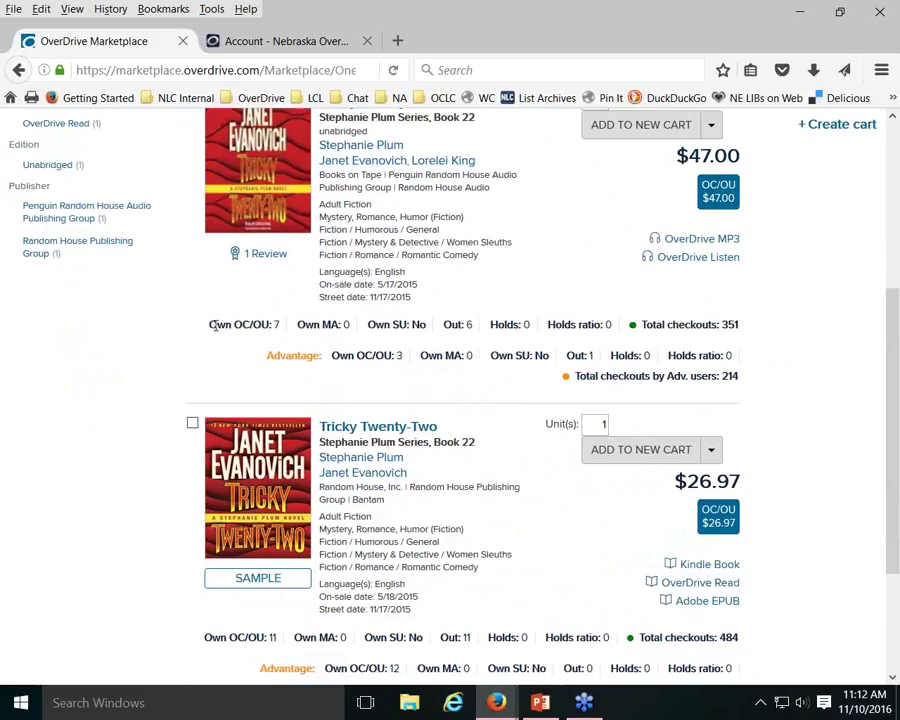
drag(209, 324, 280, 324)
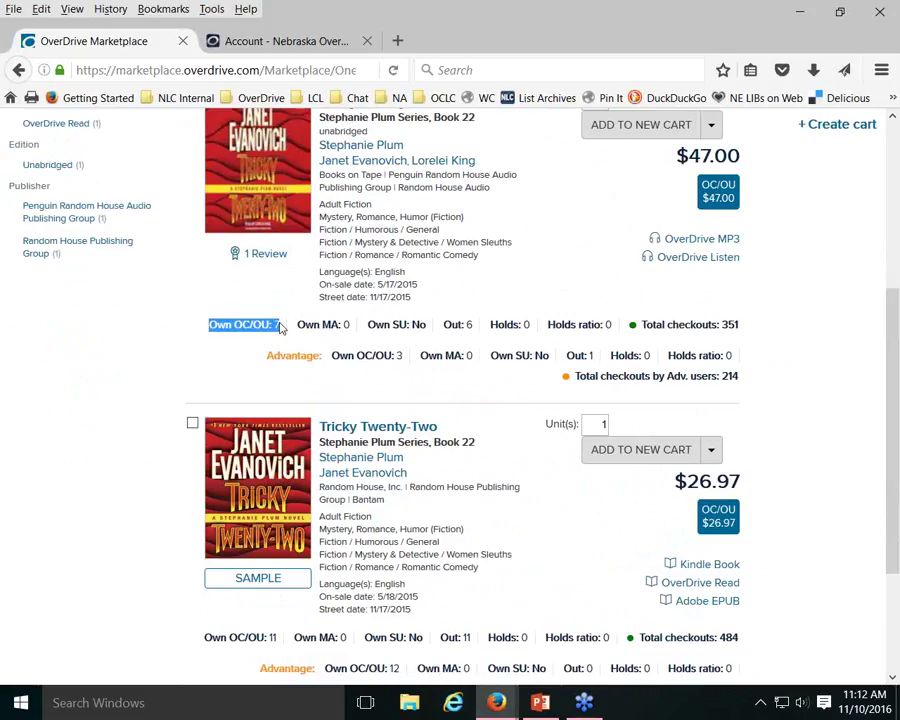
click(280, 327)
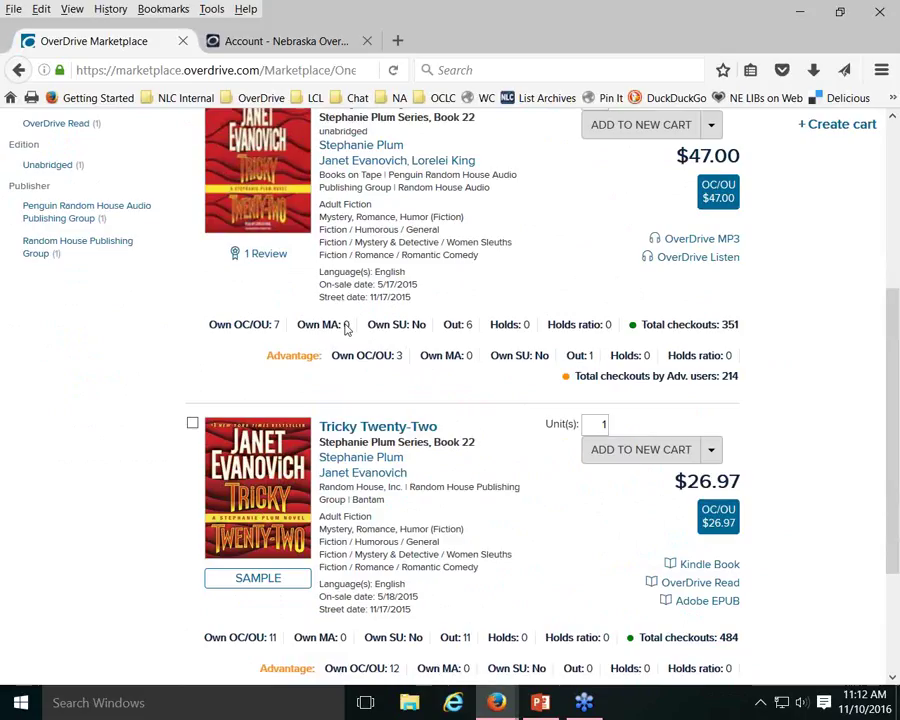
double_click(467, 325)
click(399, 356)
double_click(399, 356)
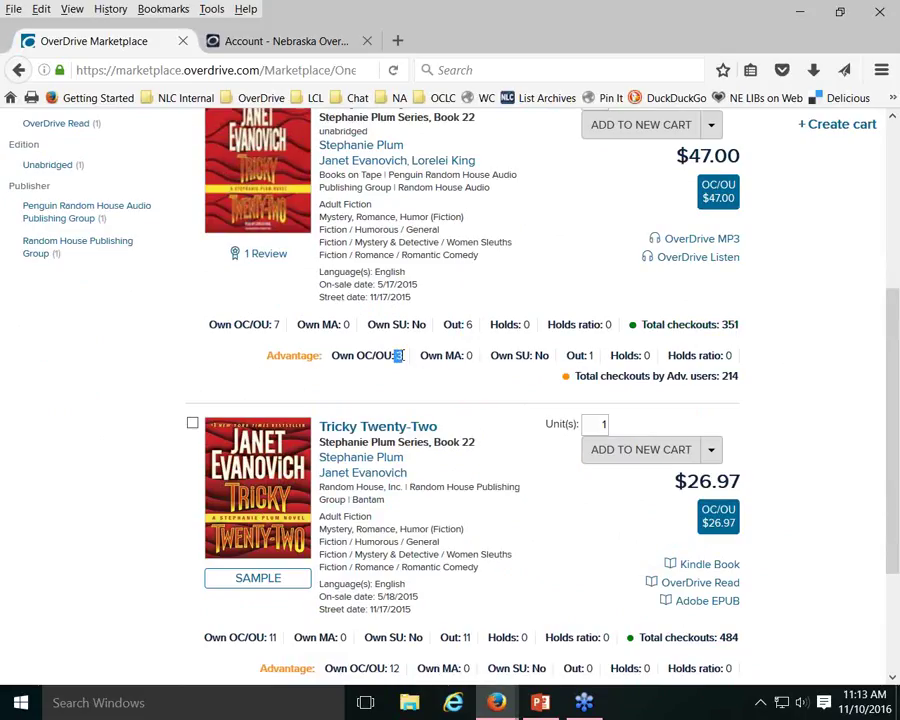
double_click(590, 355)
click(710, 396)
scroll(732, 333, down, 3)
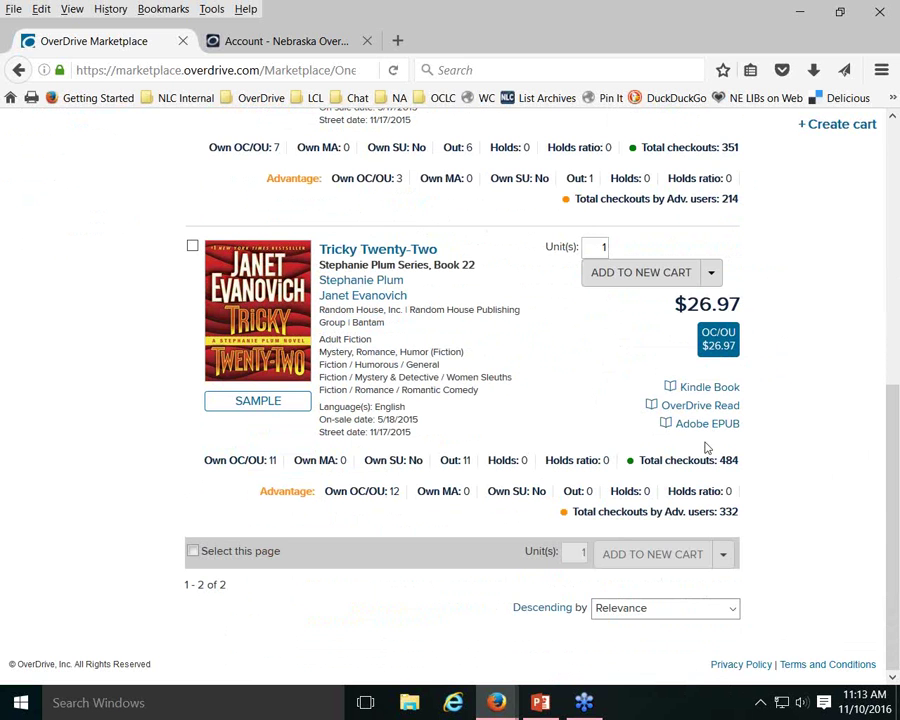
scroll(784, 420, up, 8)
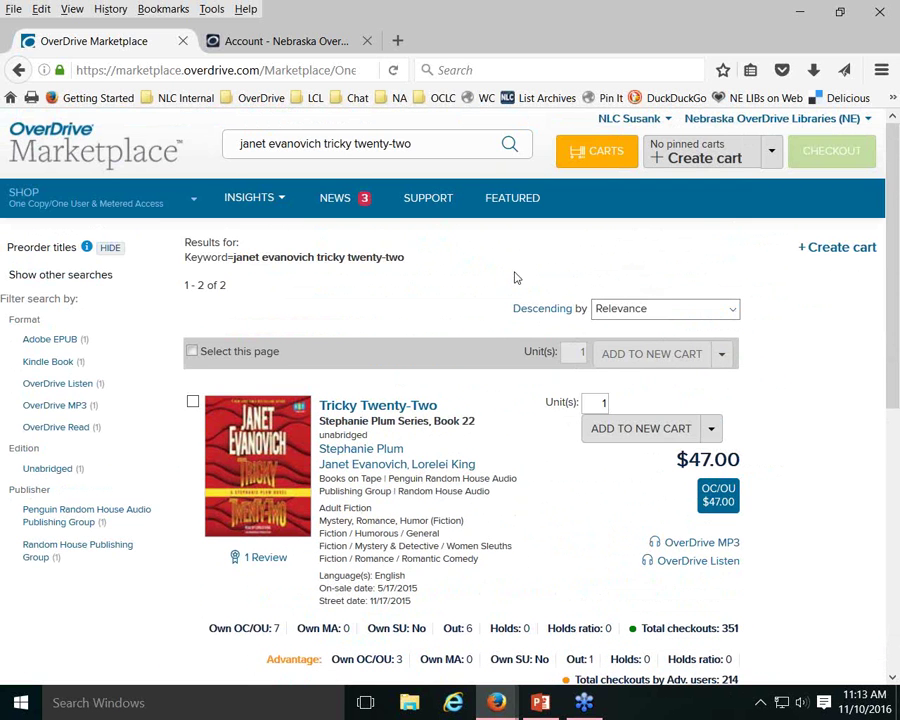
Replace the old query with 'steph' and choose the Stephen King author suggestion
drag(420, 143, 143, 133)
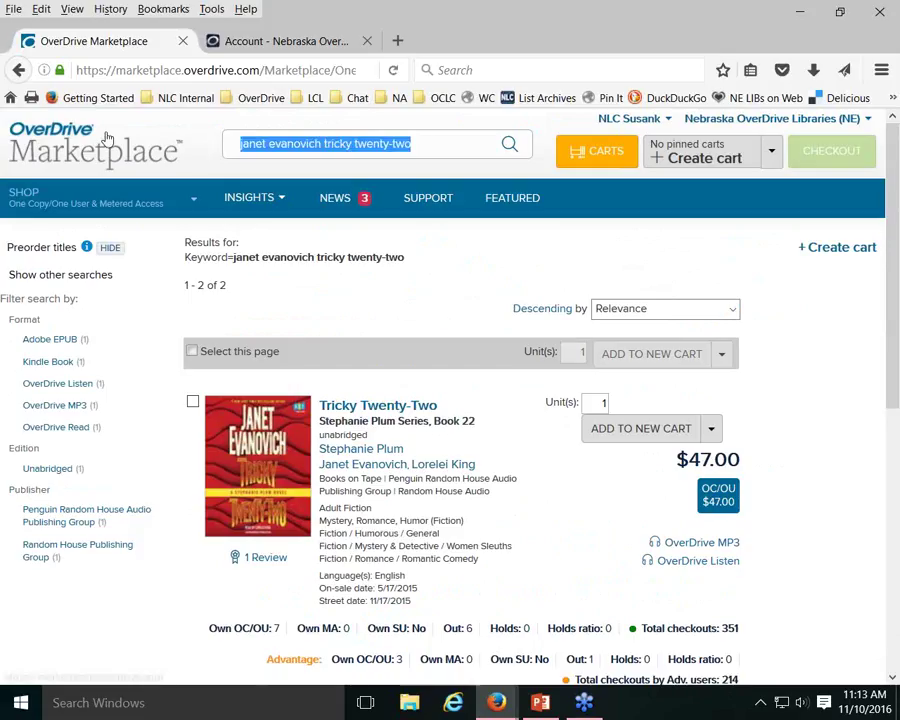
key(BackSpace)
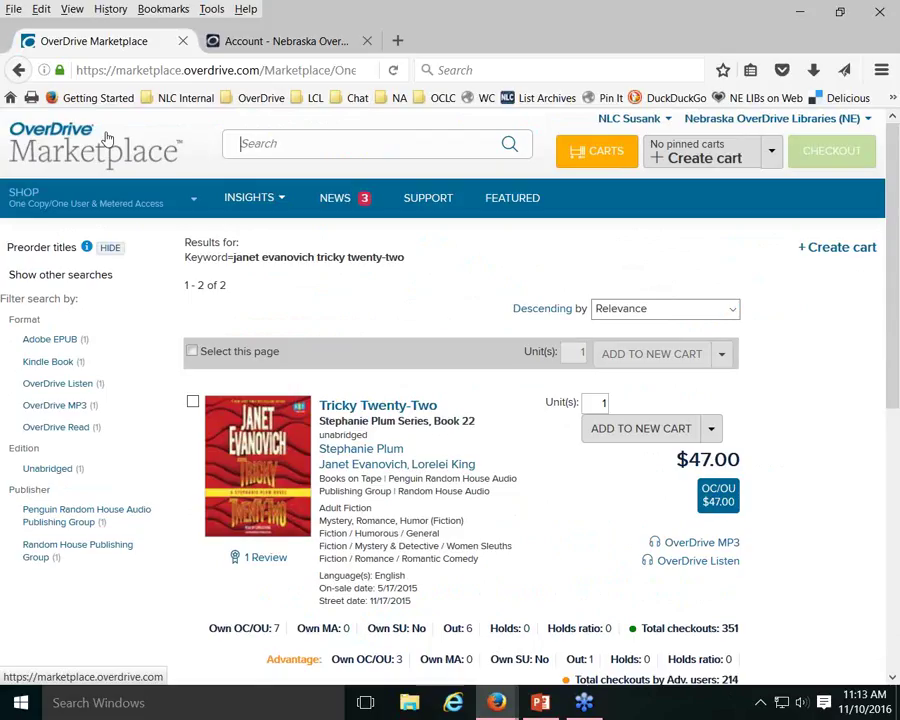
text(step)
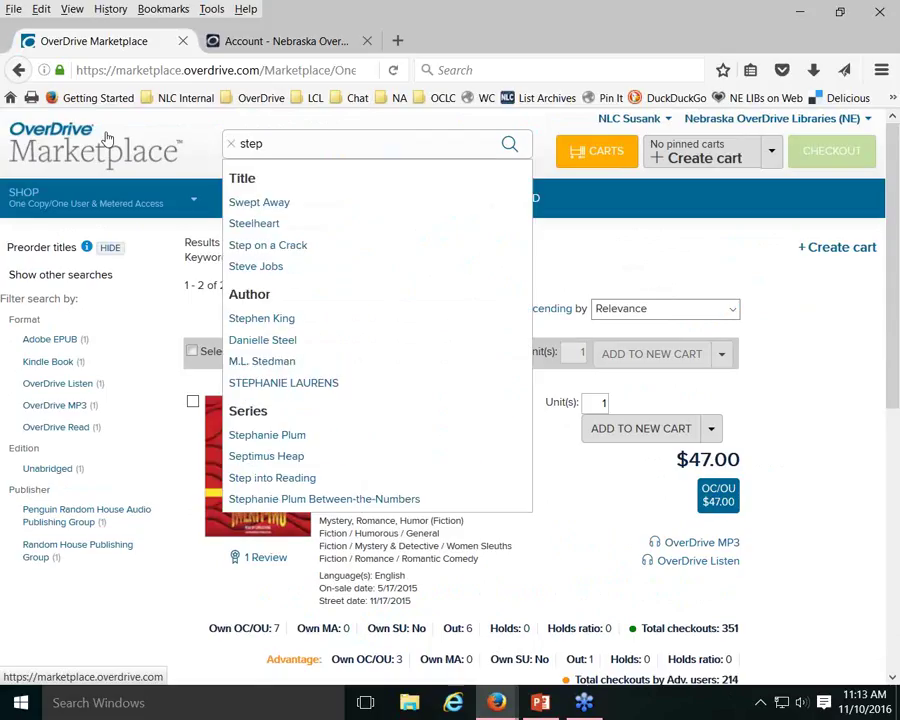
text(h)
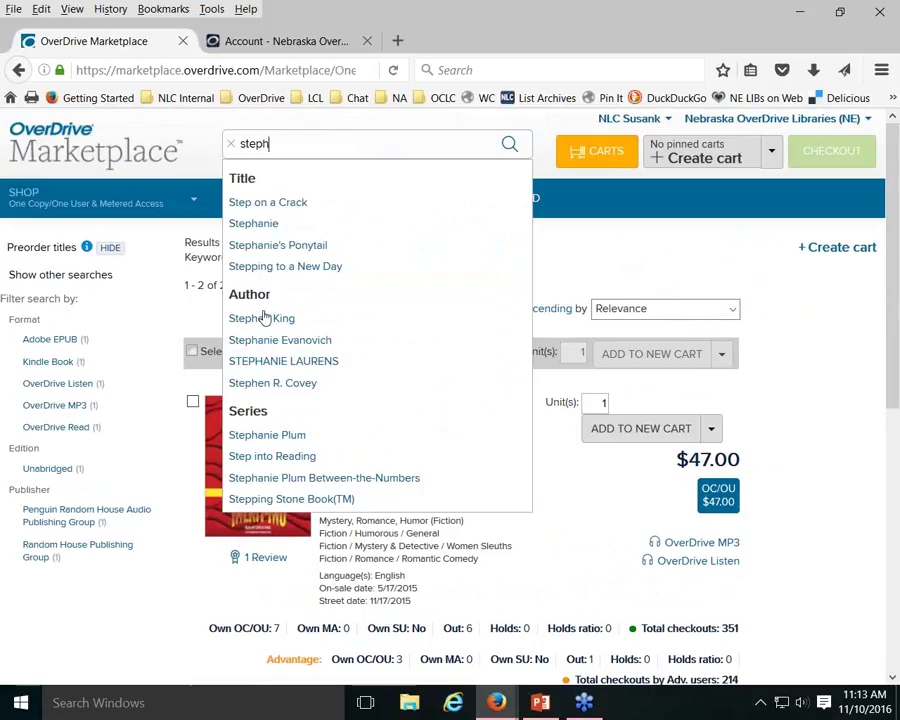
mouse_move(265, 319)
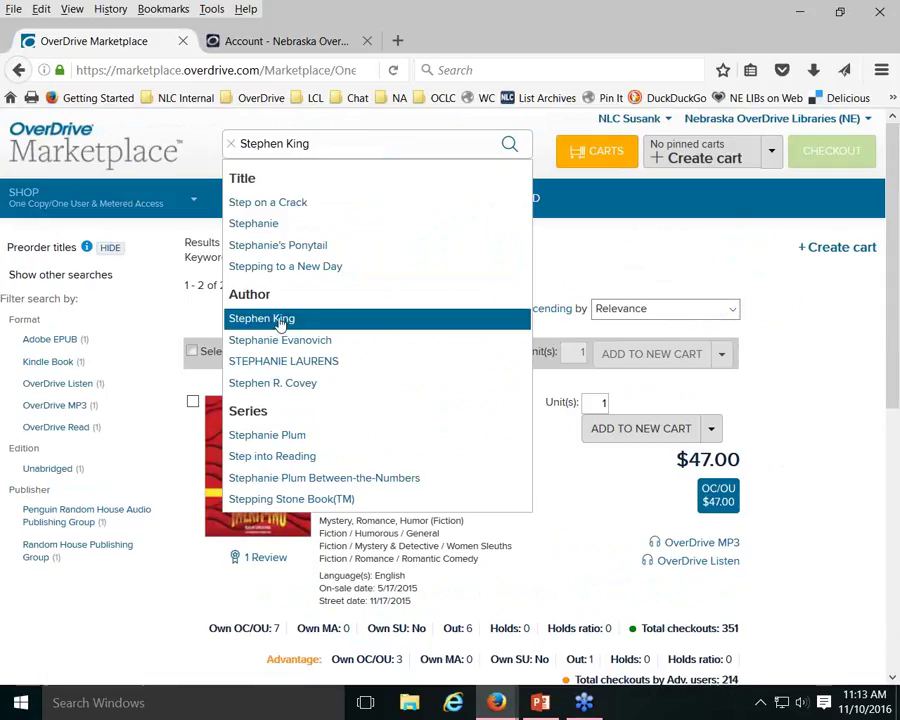
click(280, 322)
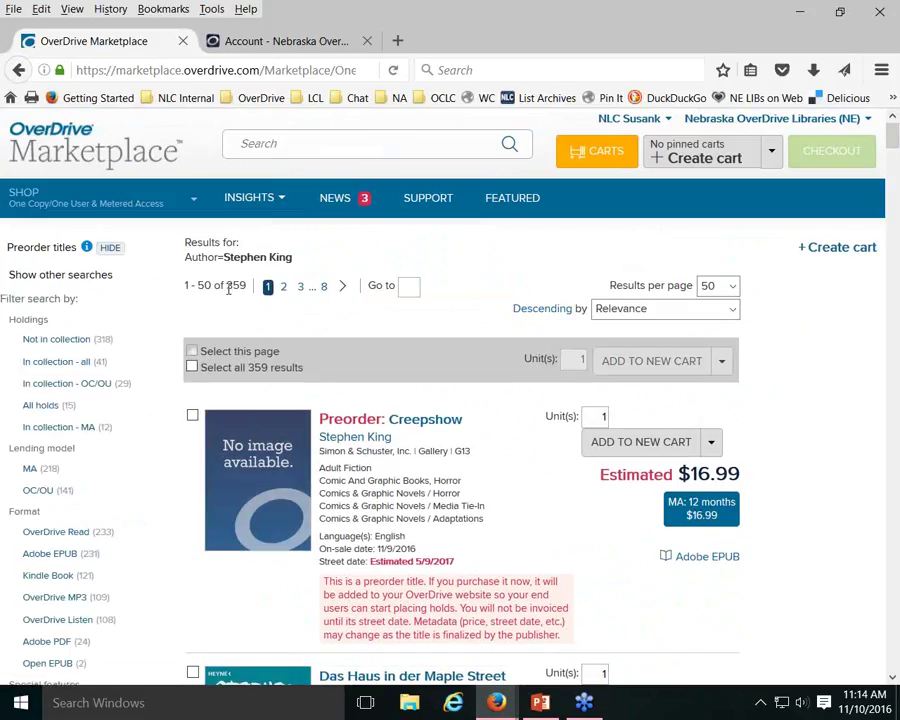
Note the 359-result total and scroll through the Stephen King titles
drag(226, 287, 242, 287)
click(533, 268)
scroll(533, 268, down, 2)
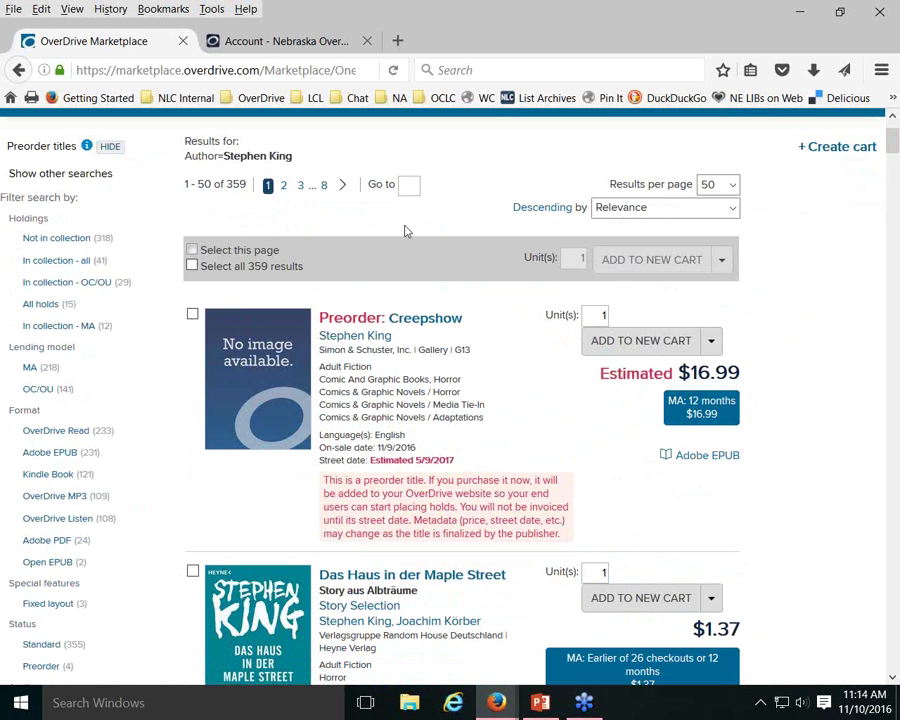
scroll(497, 333, down, 4)
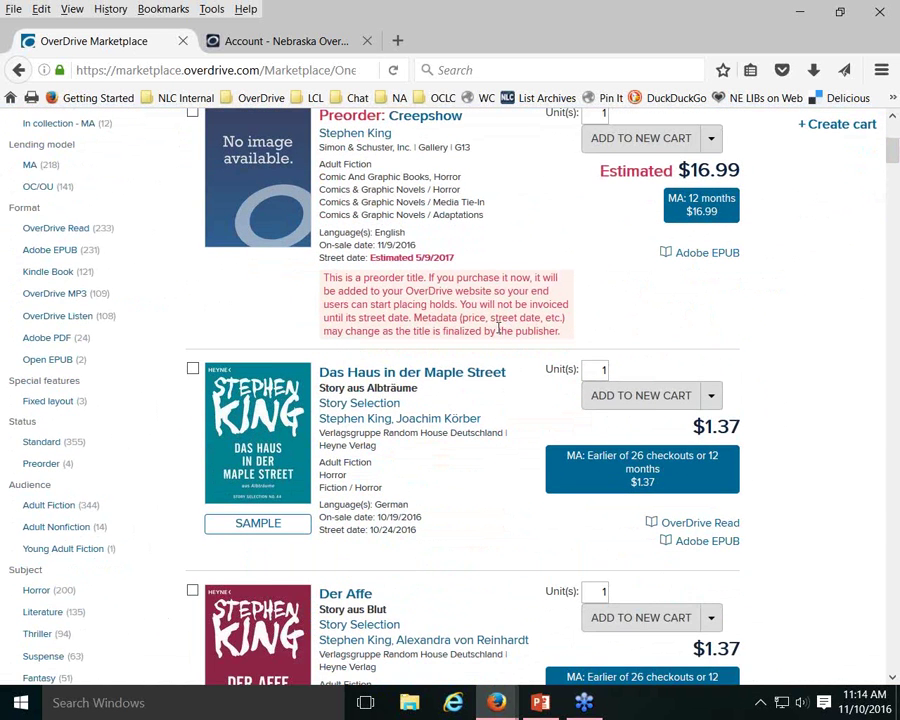
scroll(497, 328, up, 2)
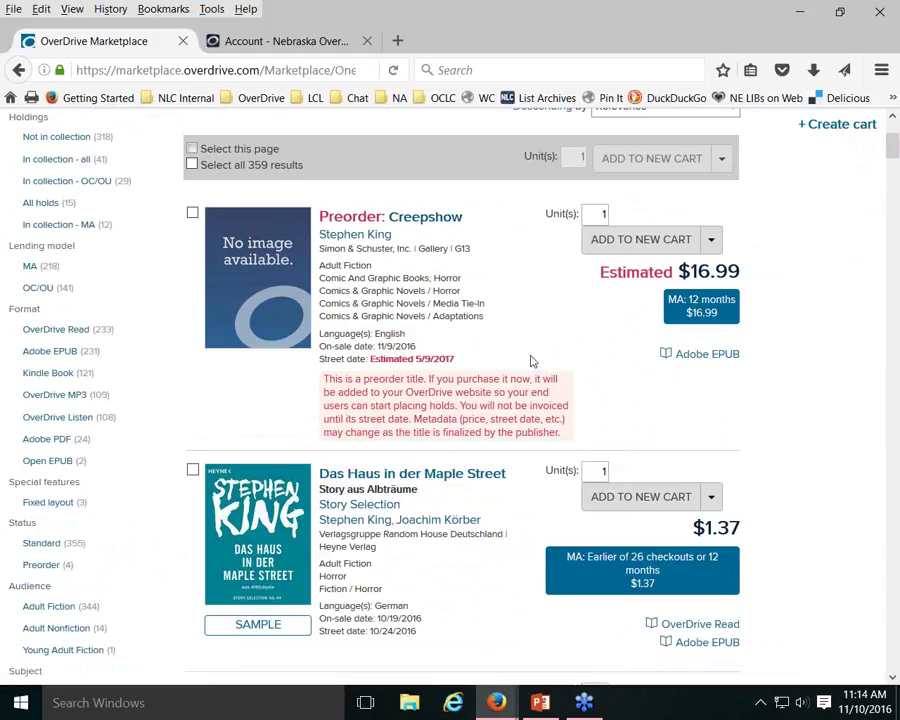
scroll(532, 361, down, 2)
scroll(526, 312, up, 1)
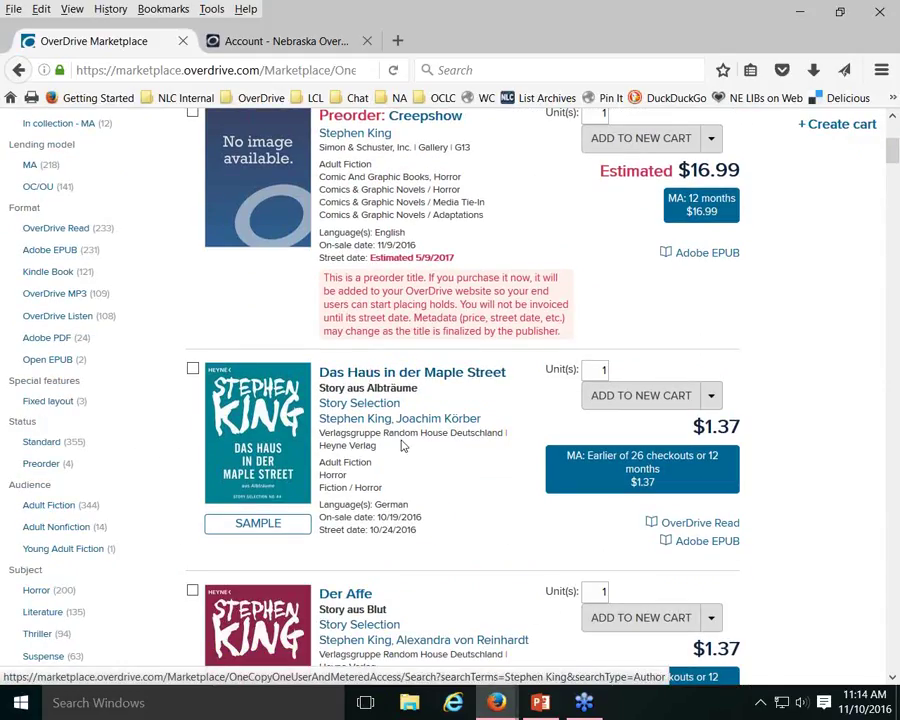
scroll(390, 430, down, 2)
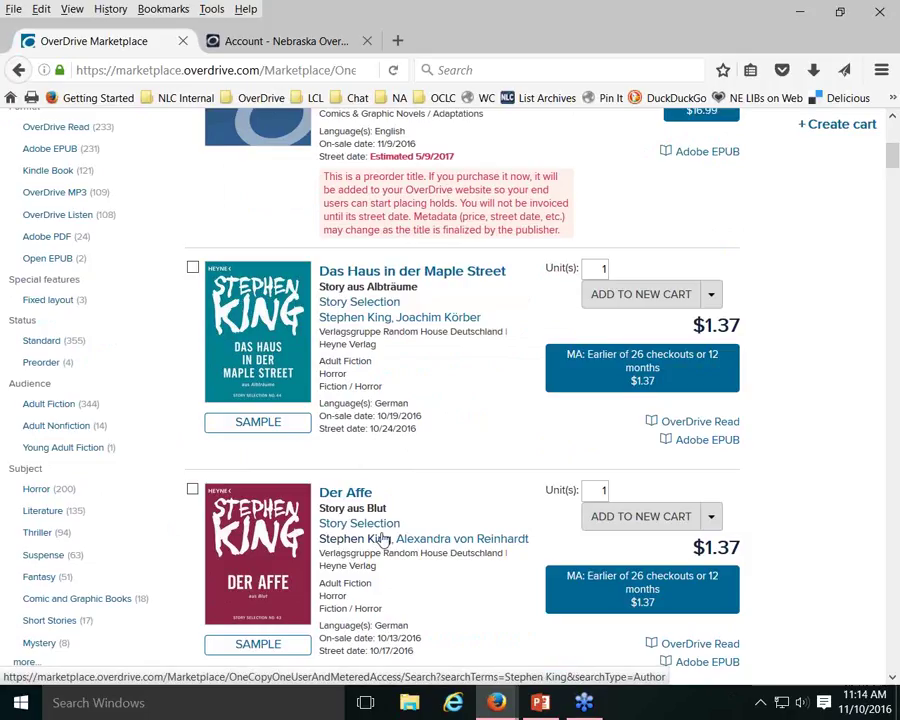
scroll(446, 436, down, 1)
scroll(447, 436, down, 1)
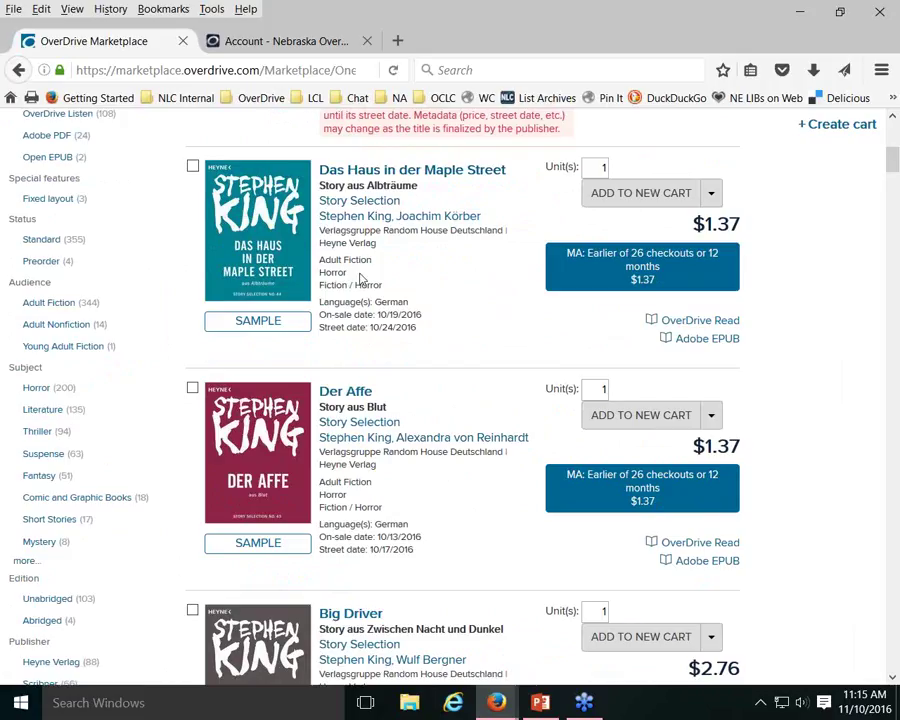
Point out a German-language title among the Stephen King results
drag(377, 301, 407, 307)
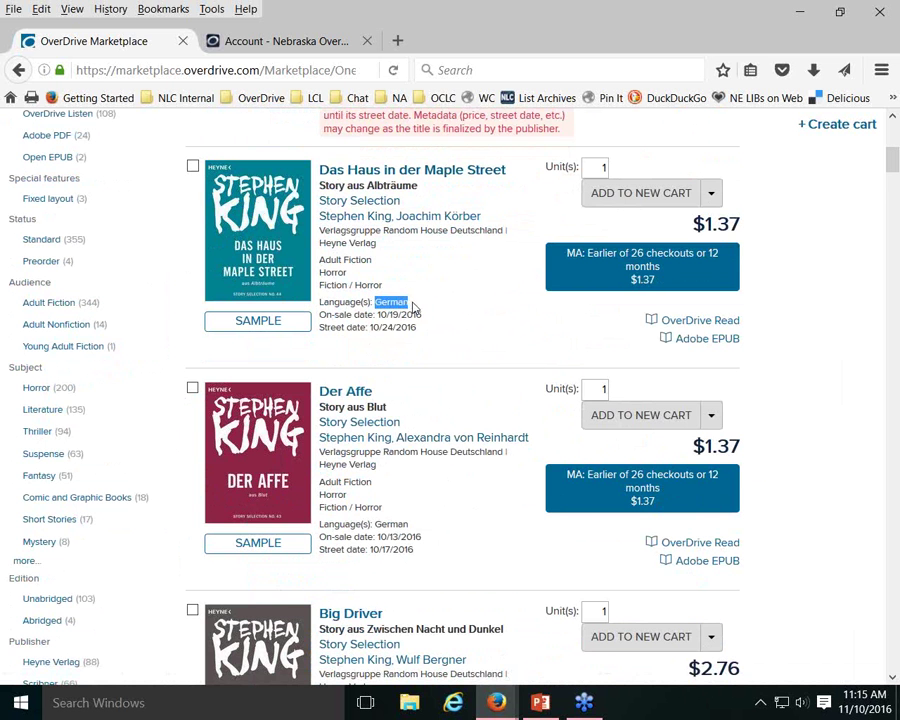
click(440, 300)
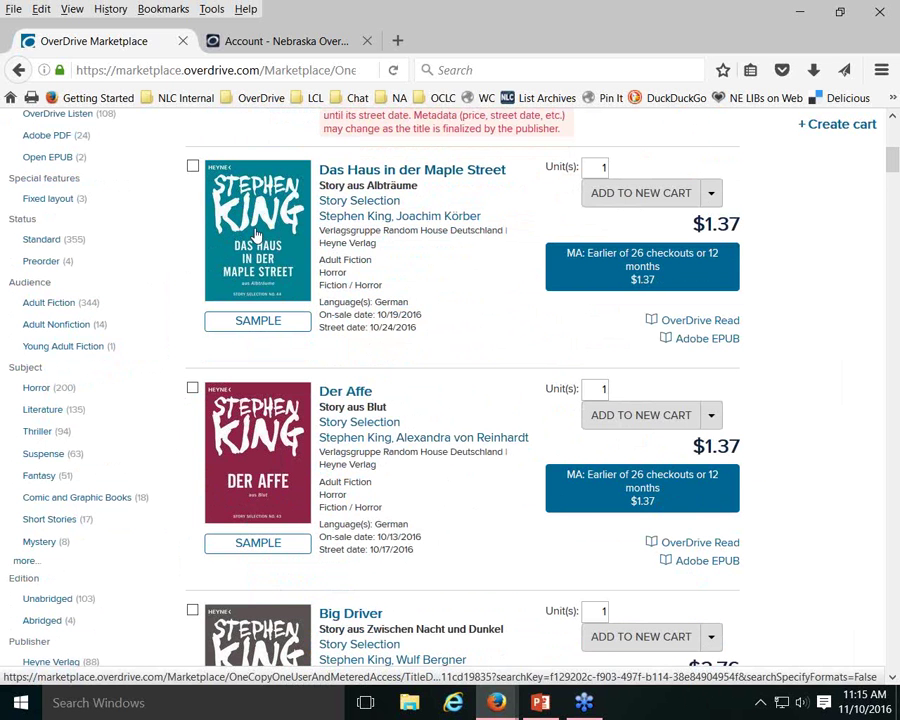
scroll(350, 228, down, 5)
scroll(350, 228, up, 3)
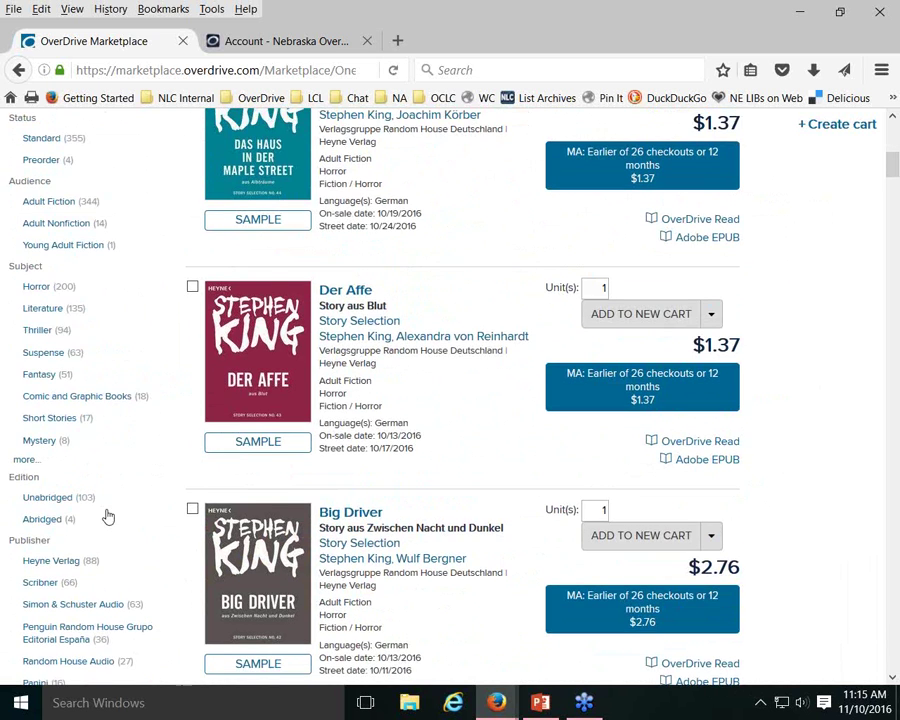
scroll(132, 400, up, 4)
Apply the English language filter to the Stephen King results
scroll(132, 247, up, 1)
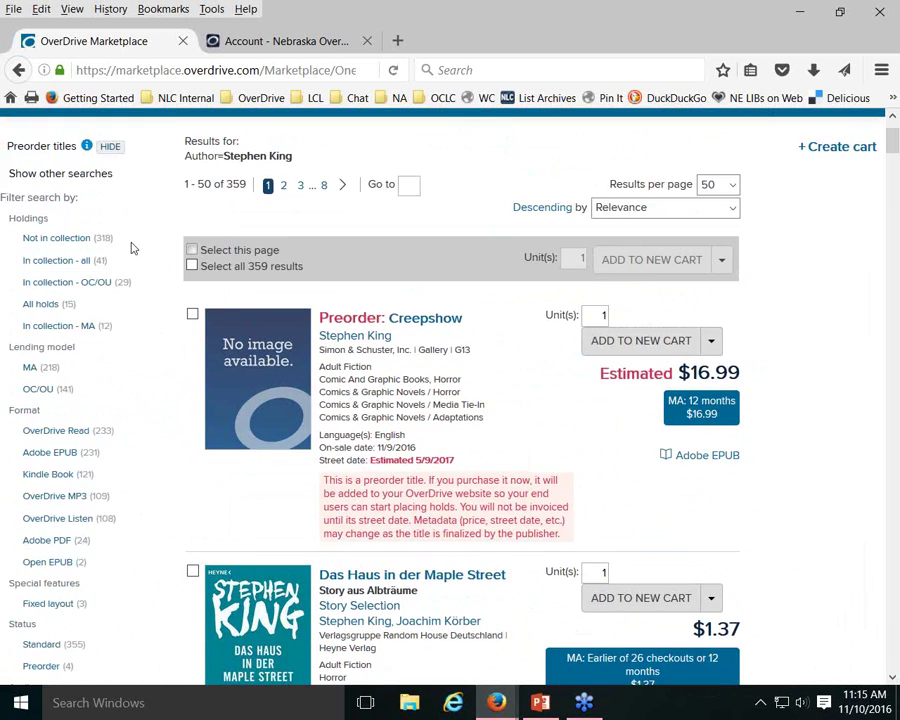
scroll(114, 436, down, 8)
scroll(114, 436, down, 5)
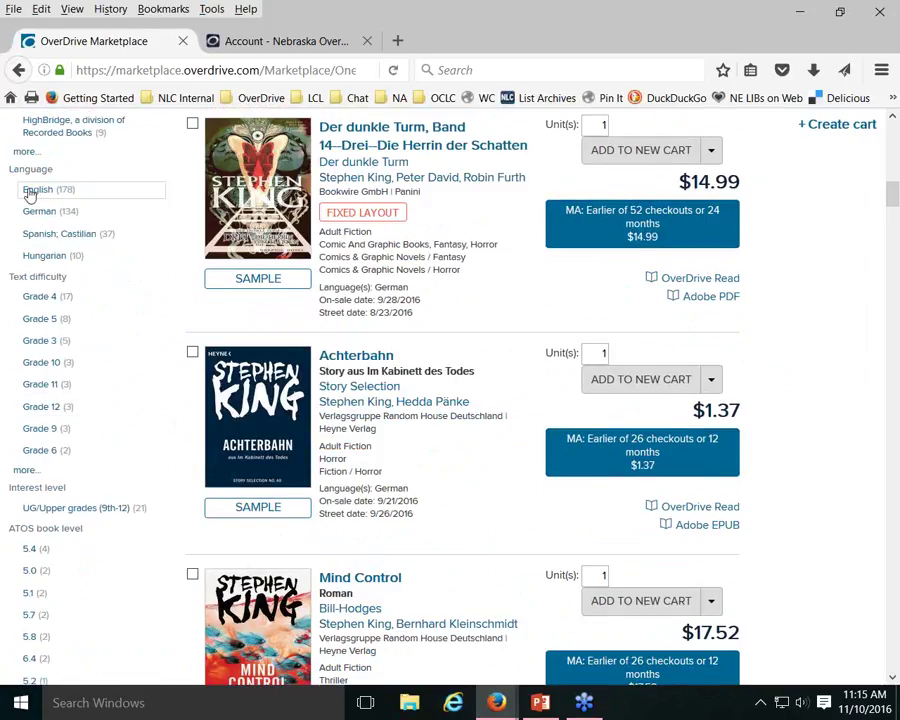
click(30, 192)
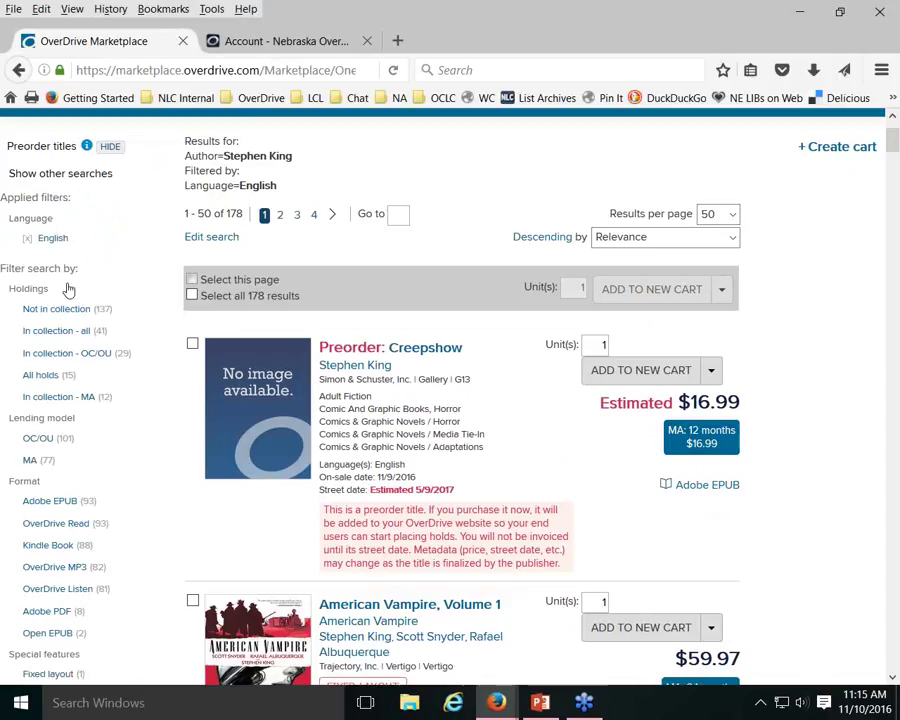
Try several options in the results sidebar filters
scroll(140, 226, down, 2)
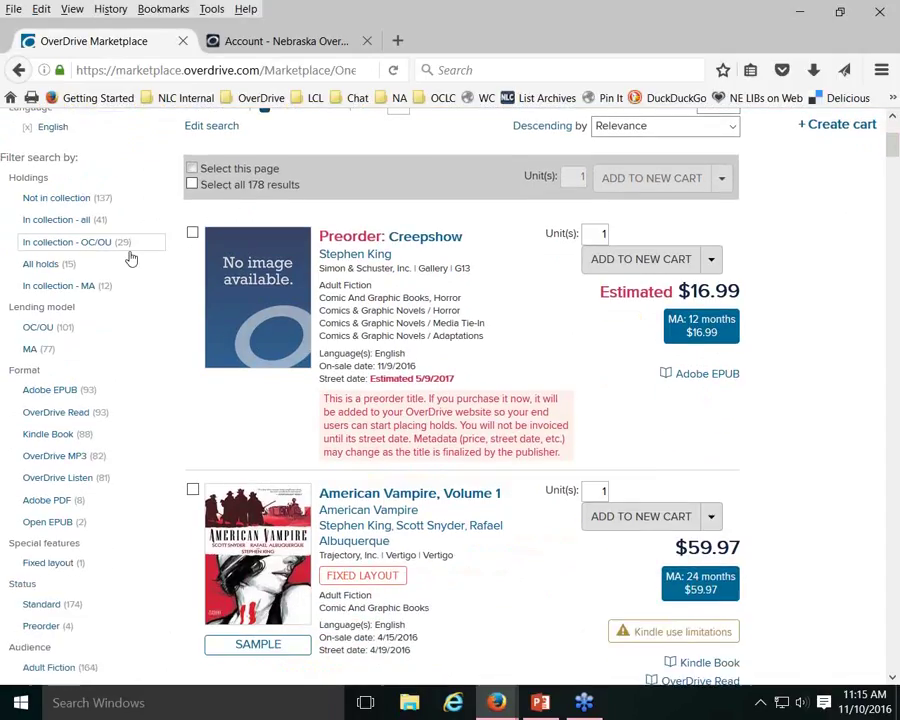
scroll(130, 258, down, 2)
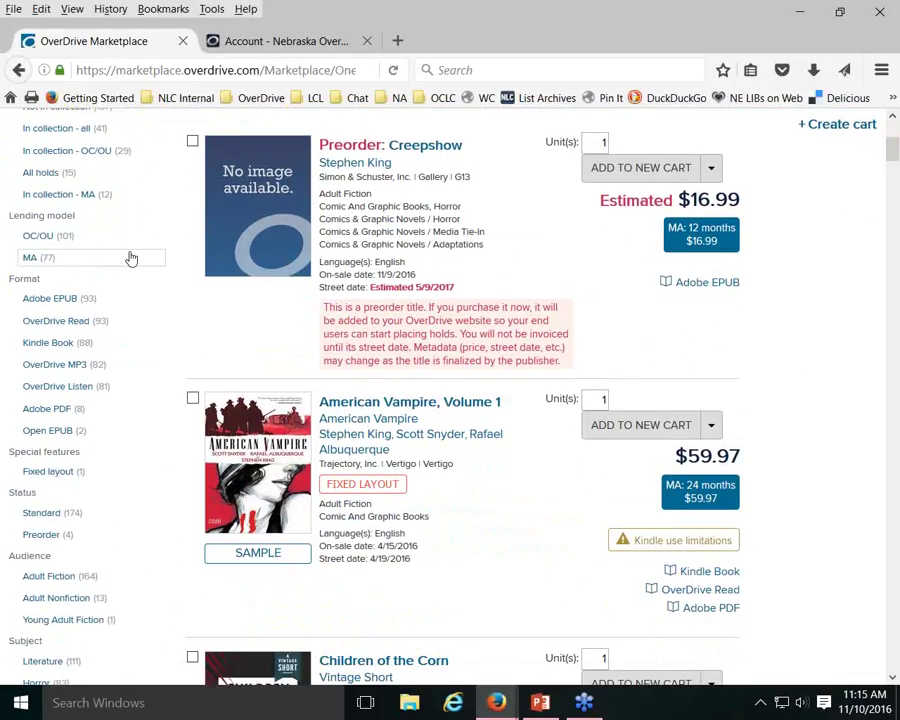
click(58, 304)
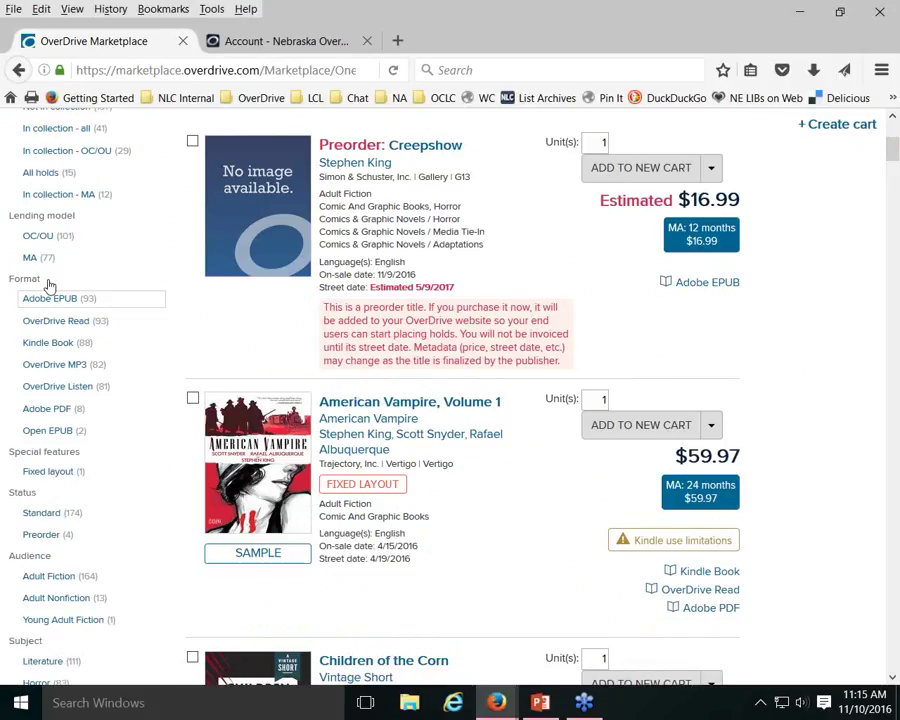
click(66, 324)
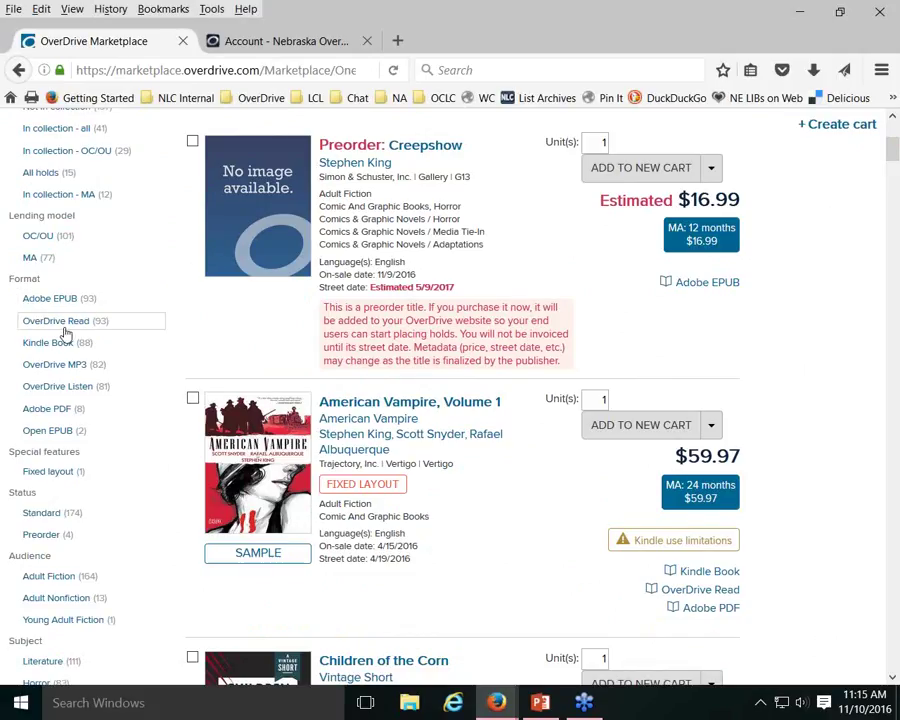
click(60, 343)
click(66, 366)
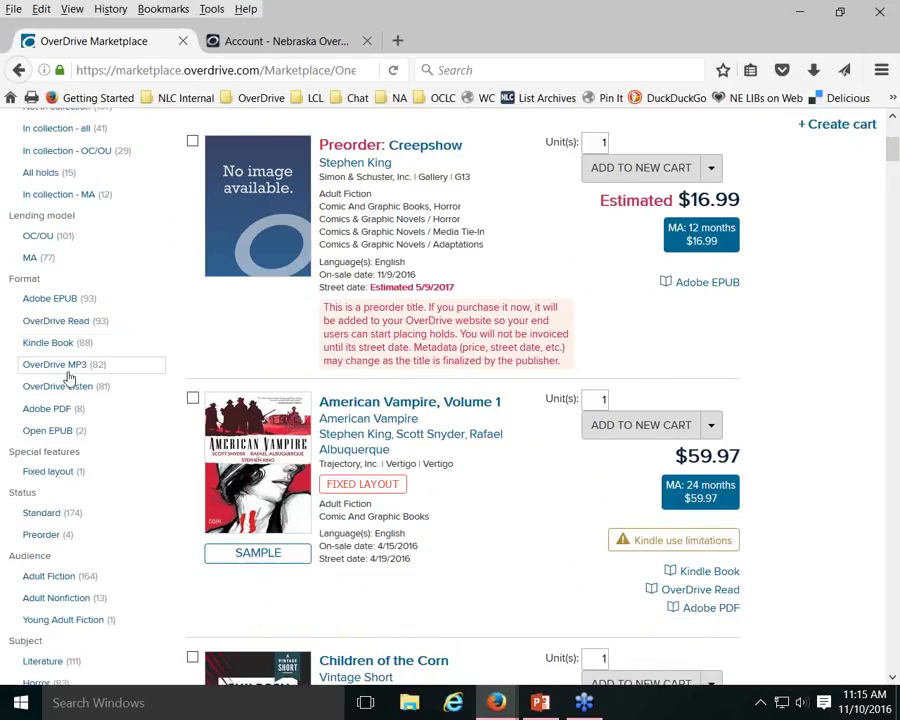
click(45, 296)
click(46, 321)
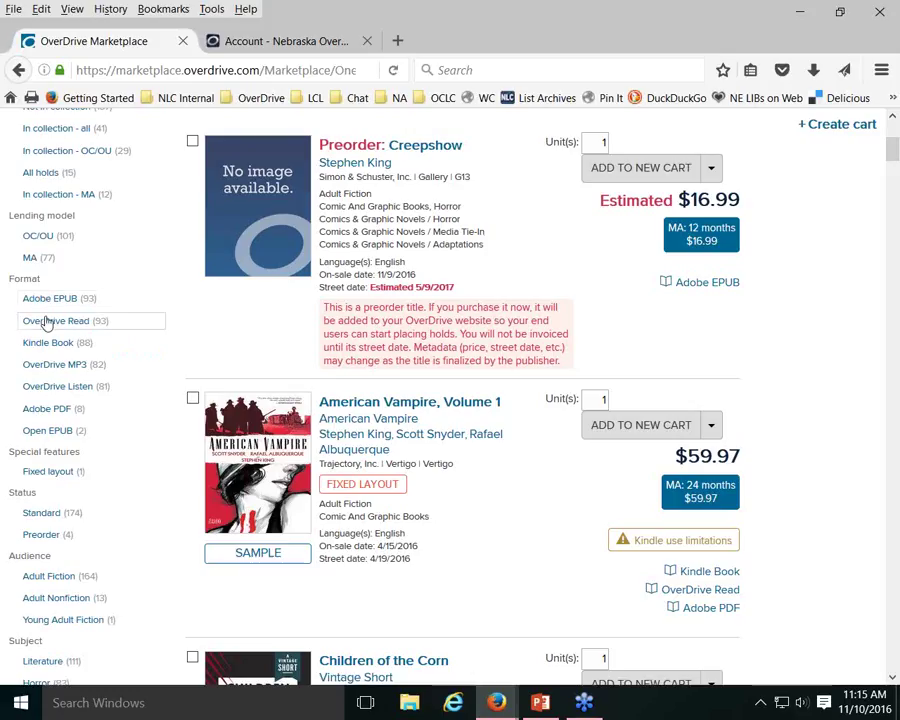
click(32, 300)
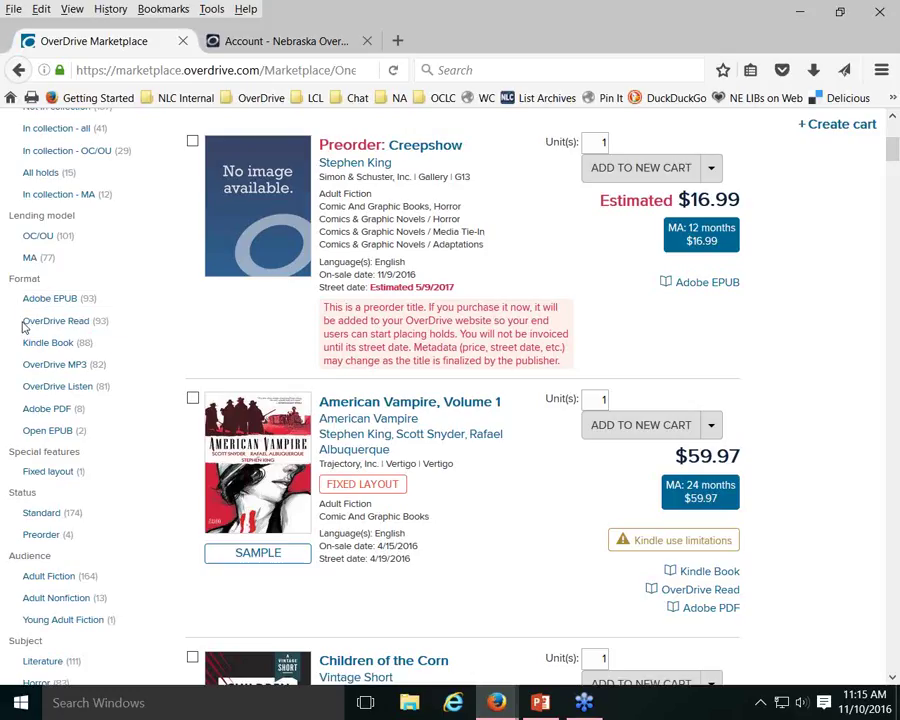
click(70, 324)
click(28, 344)
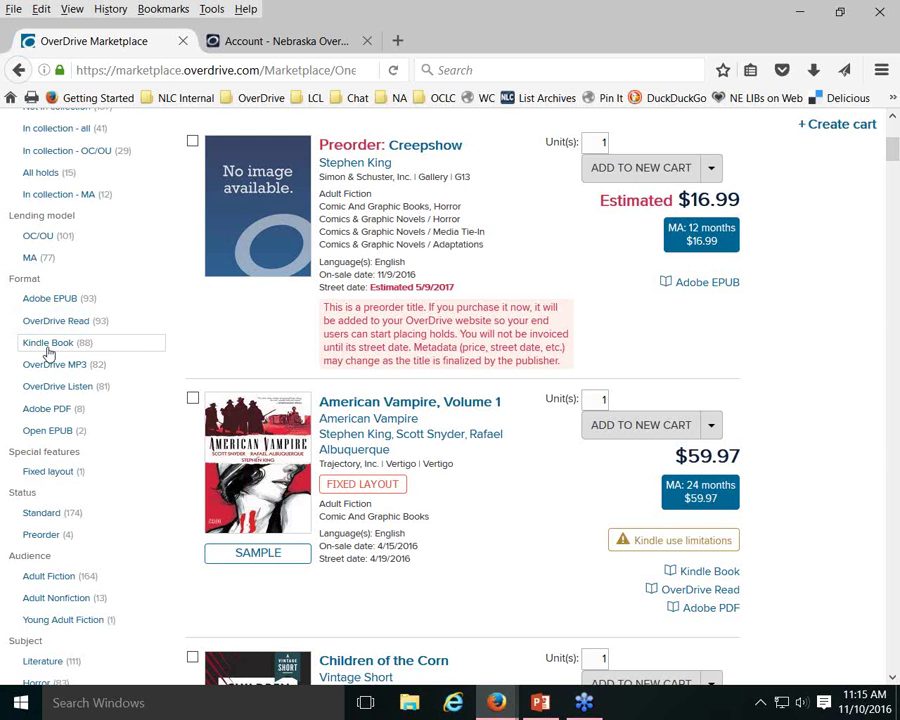
click(175, 324)
Scroll through the 178 English Stephen King titles headed by Creepshow
scroll(181, 321, down, 2)
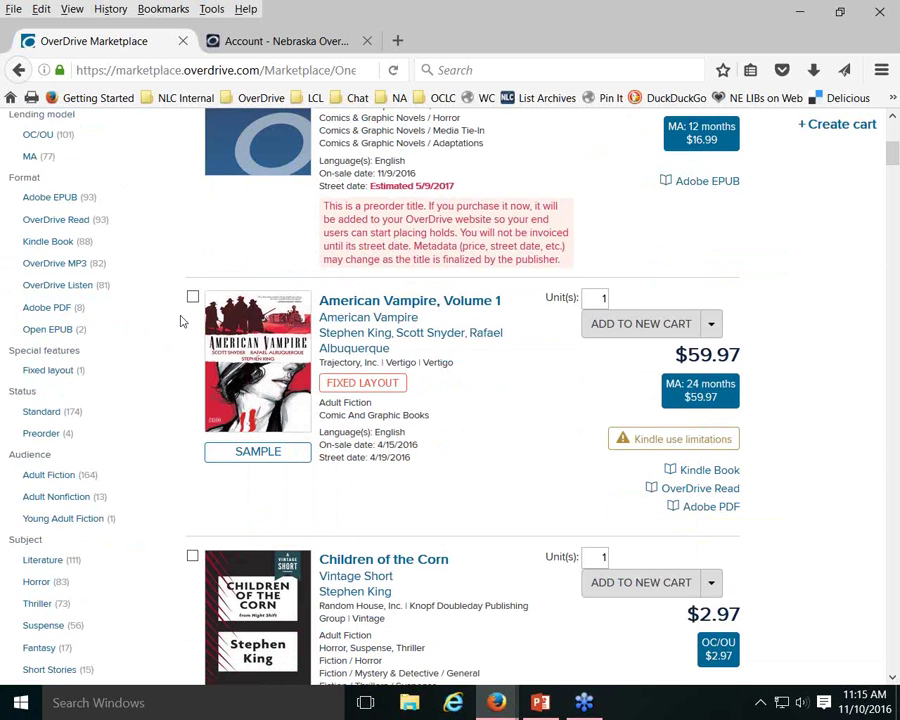
scroll(181, 321, down, 6)
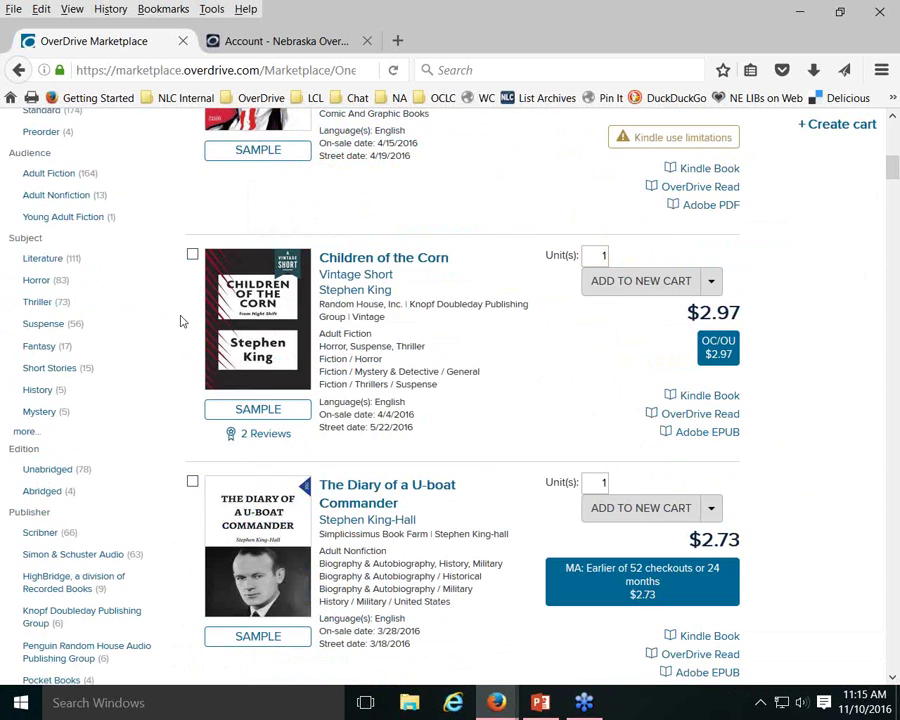
scroll(181, 321, down, 2)
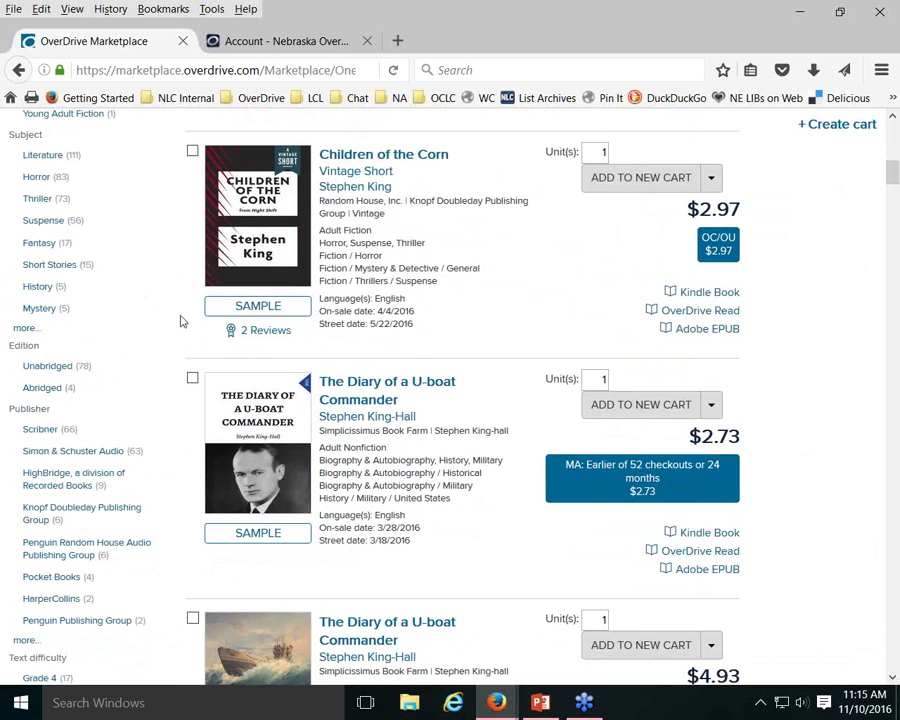
scroll(181, 321, down, 5)
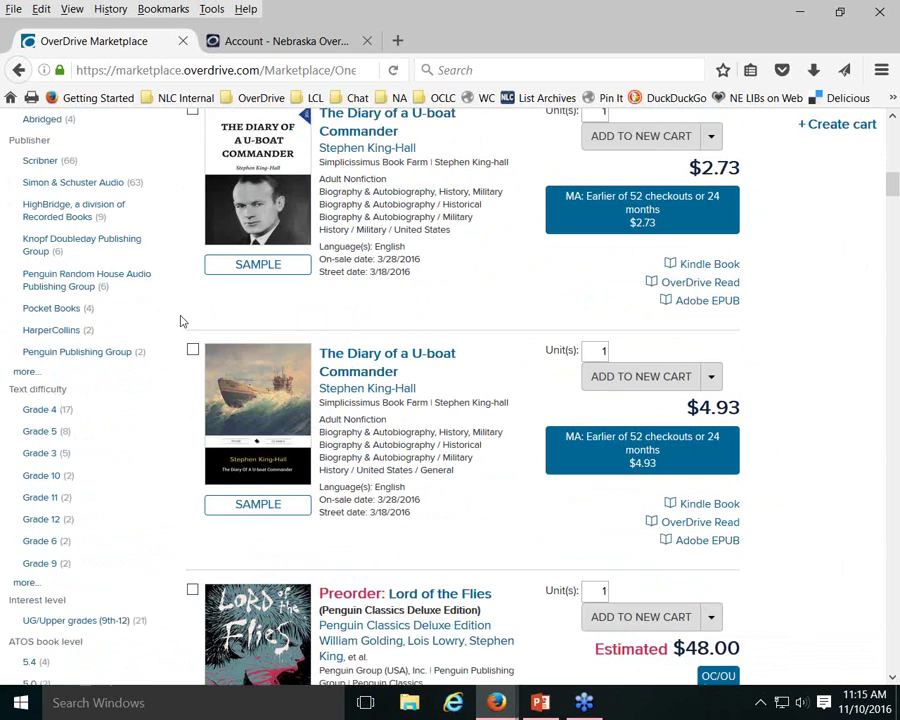
scroll(181, 321, down, 1)
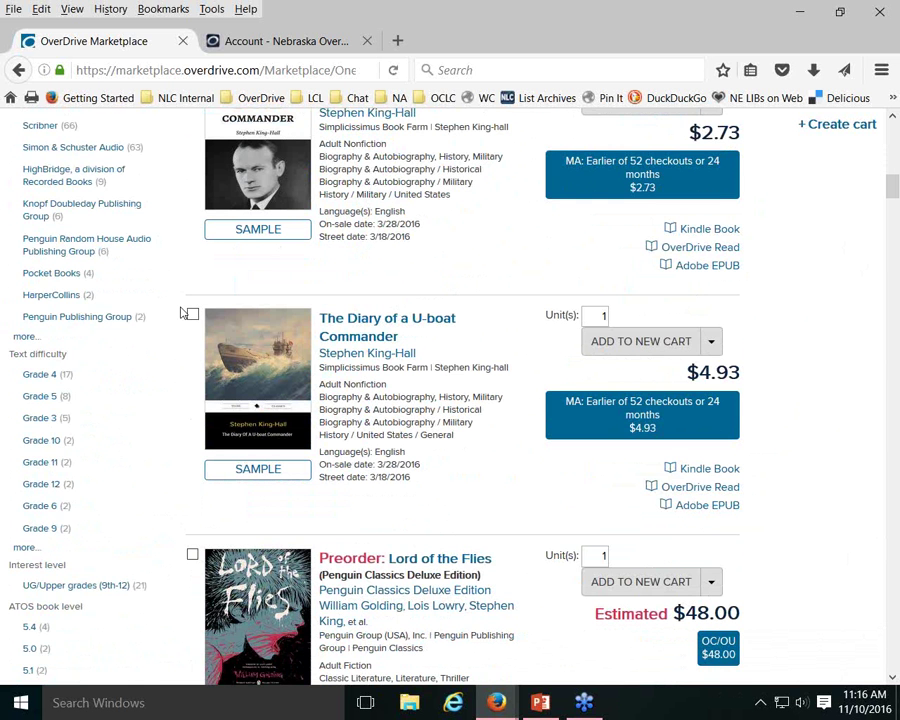
scroll(195, 290, up, 12)
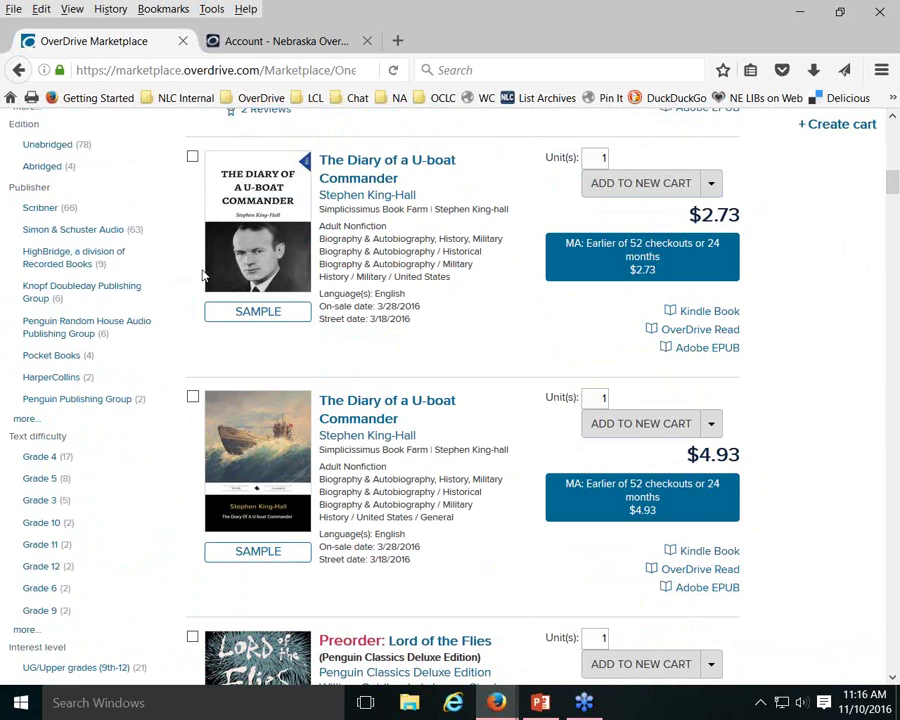
scroll(195, 276, up, 10)
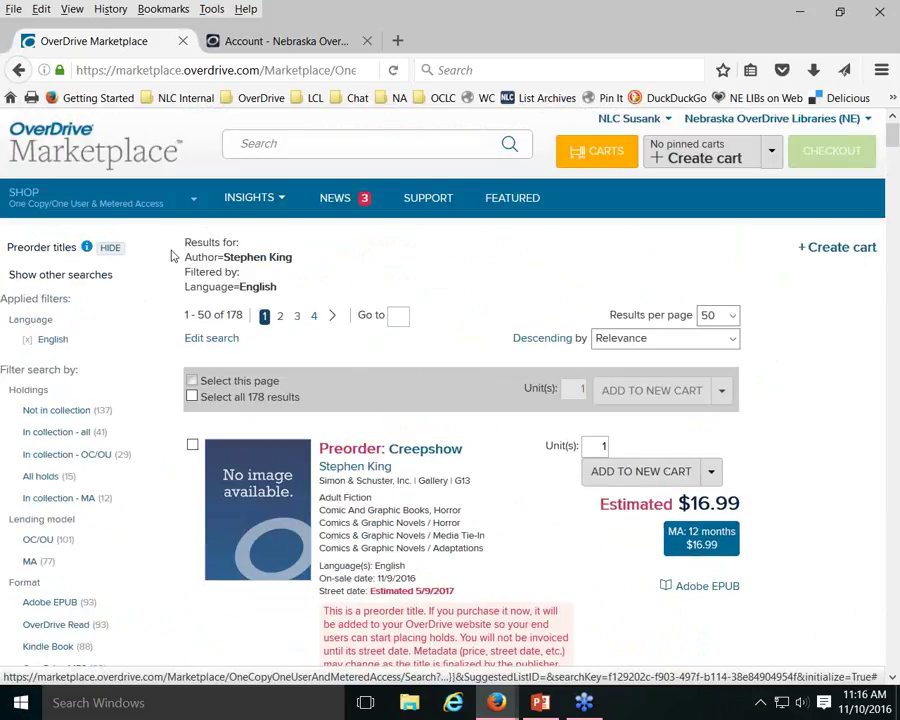
Start a basic search from the shop home page with author 'stephen kin'
click(24, 194)
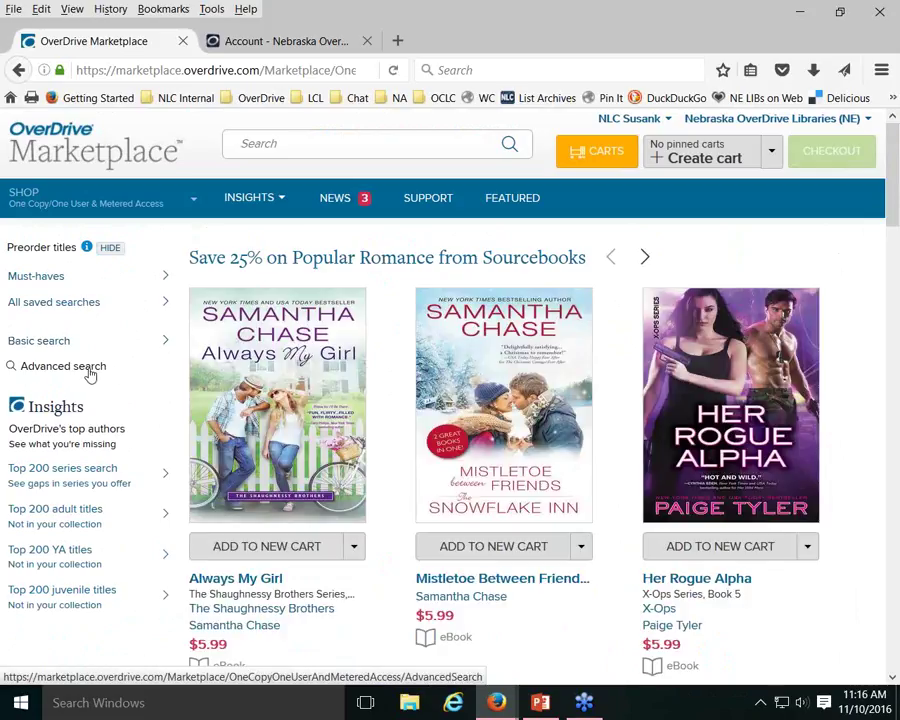
click(275, 144)
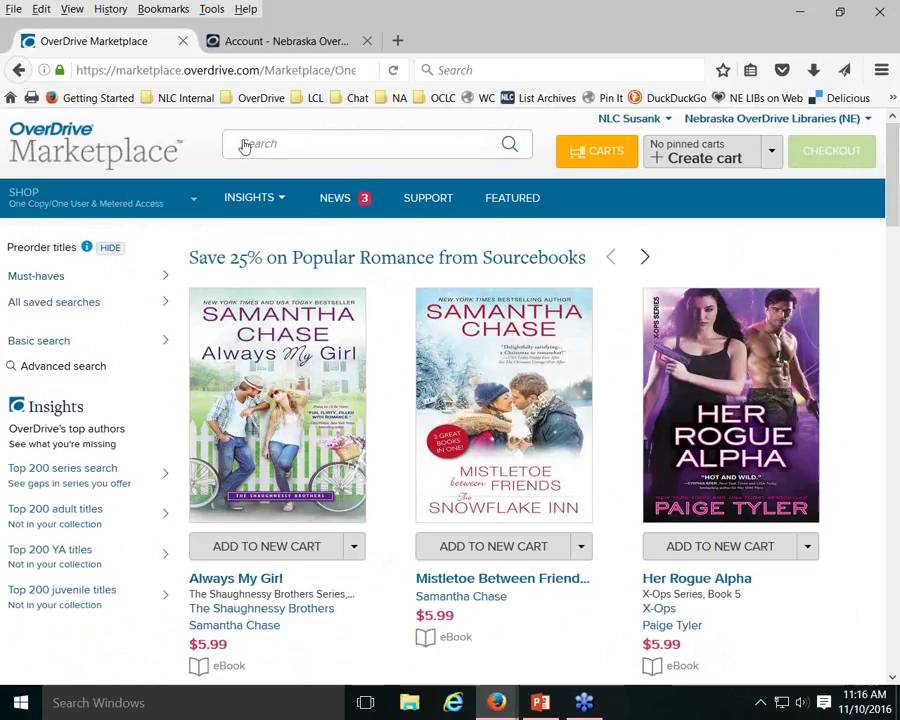
click(40, 341)
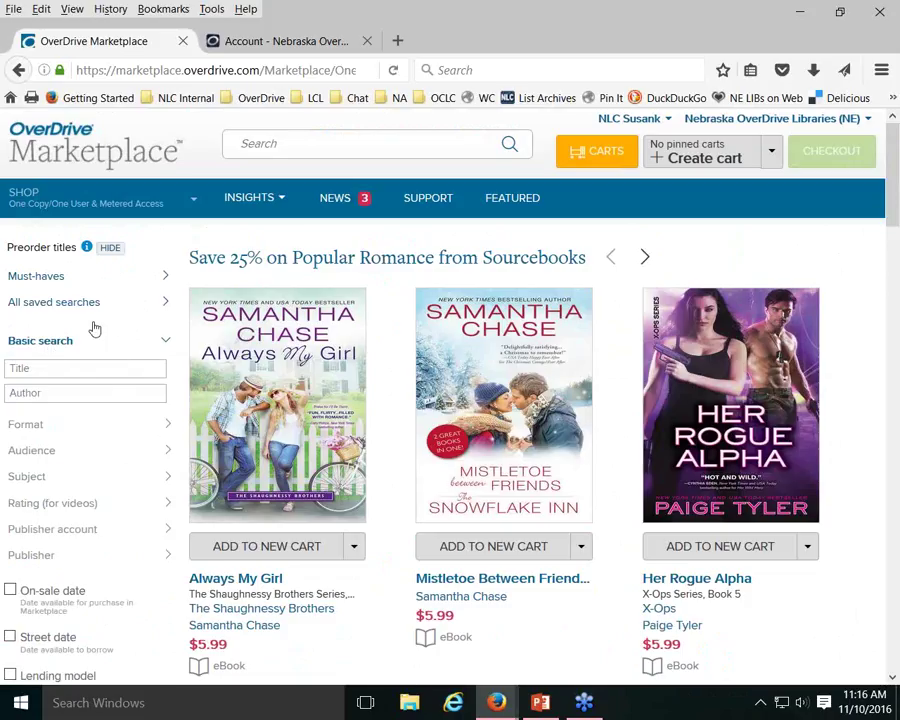
click(54, 392)
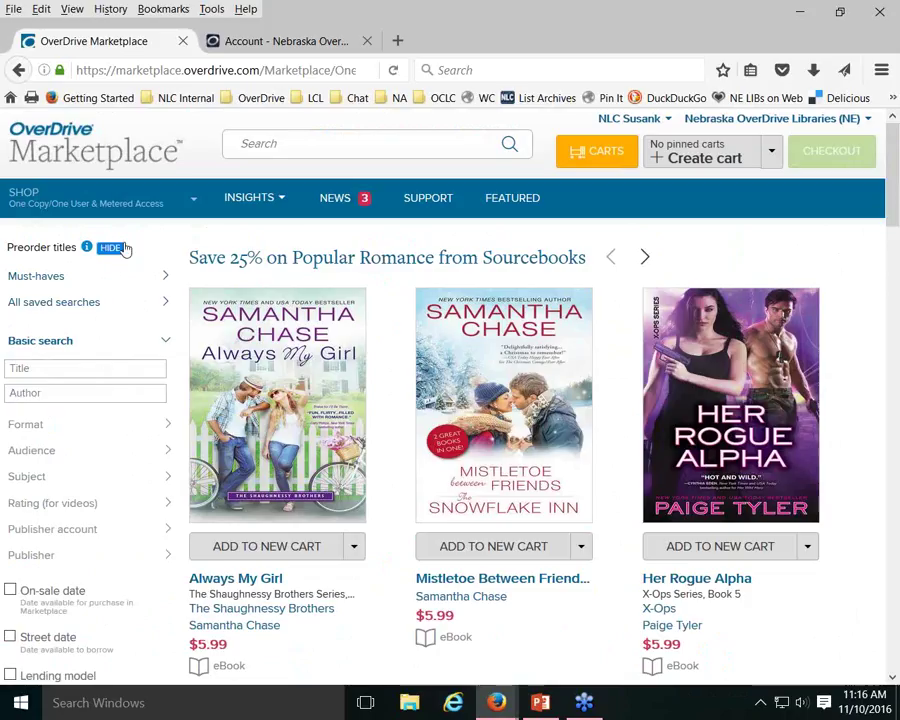
text(stephen king)
Limit the search format to Audiobook
click(175, 427)
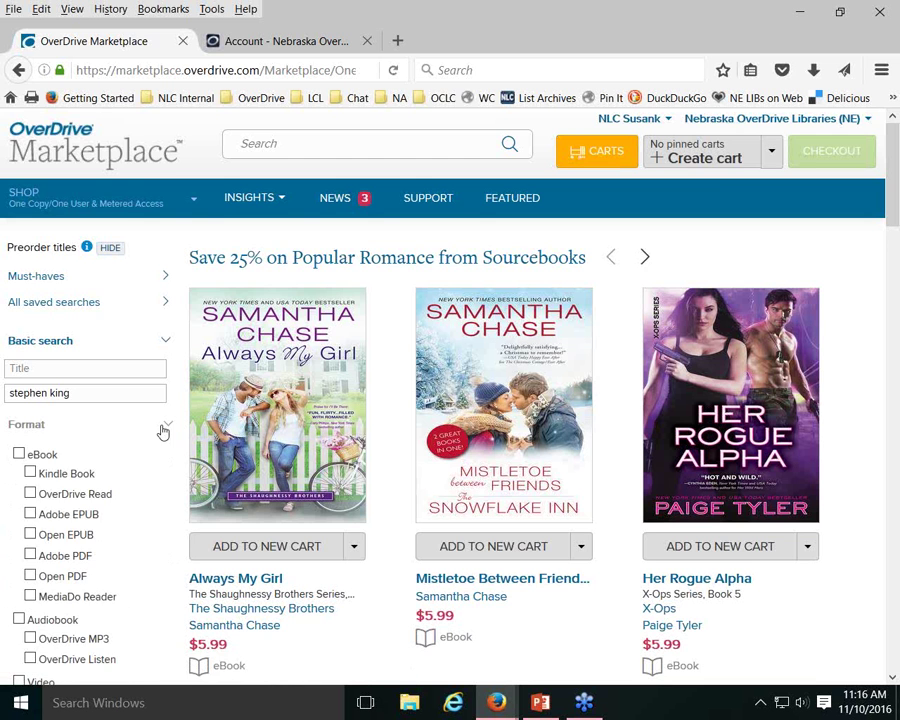
scroll(139, 440, down, 3)
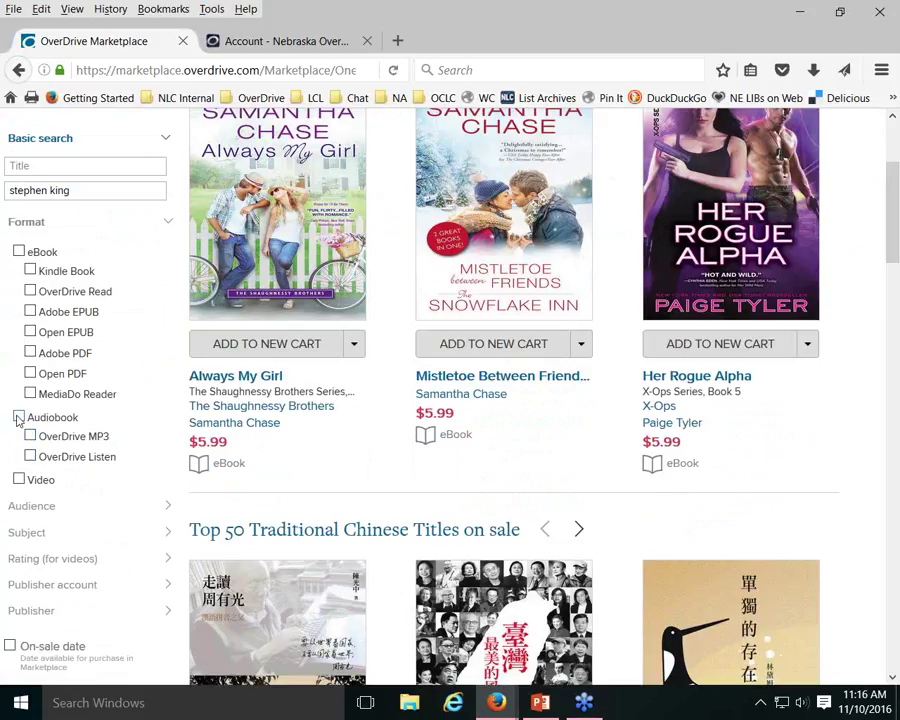
click(18, 419)
scroll(148, 410, down, 2)
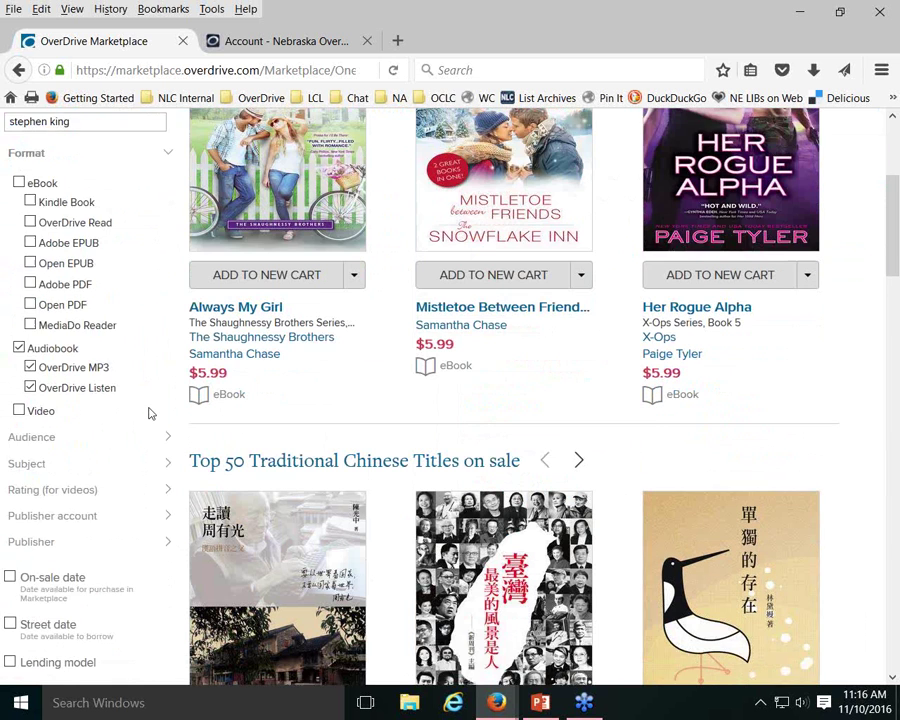
scroll(148, 413, down, 2)
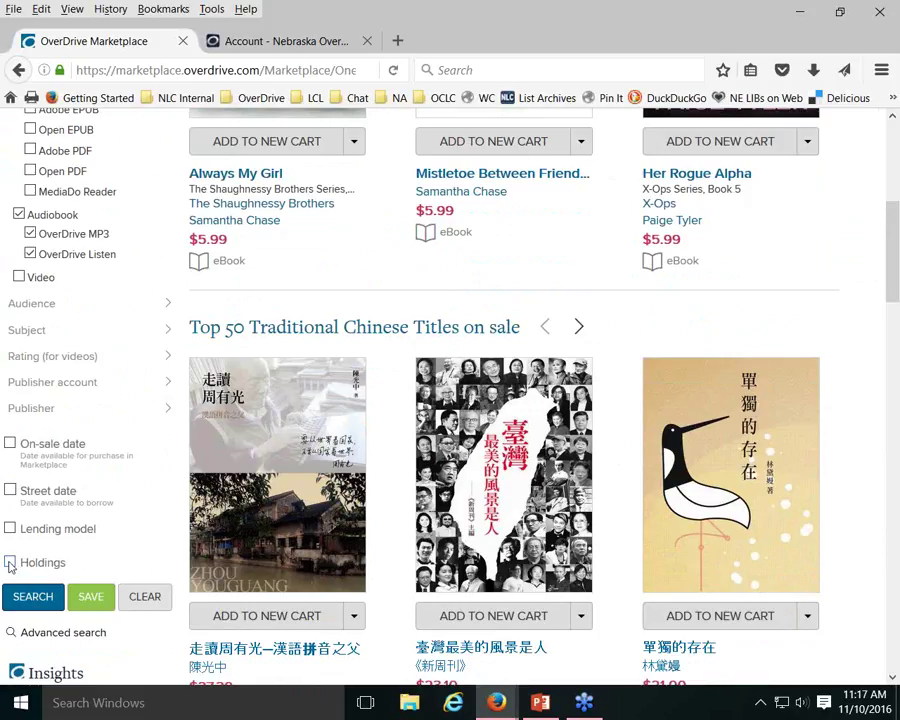
Set Holdings to 'Not in collection' and run the search, giving 87 results
click(10, 564)
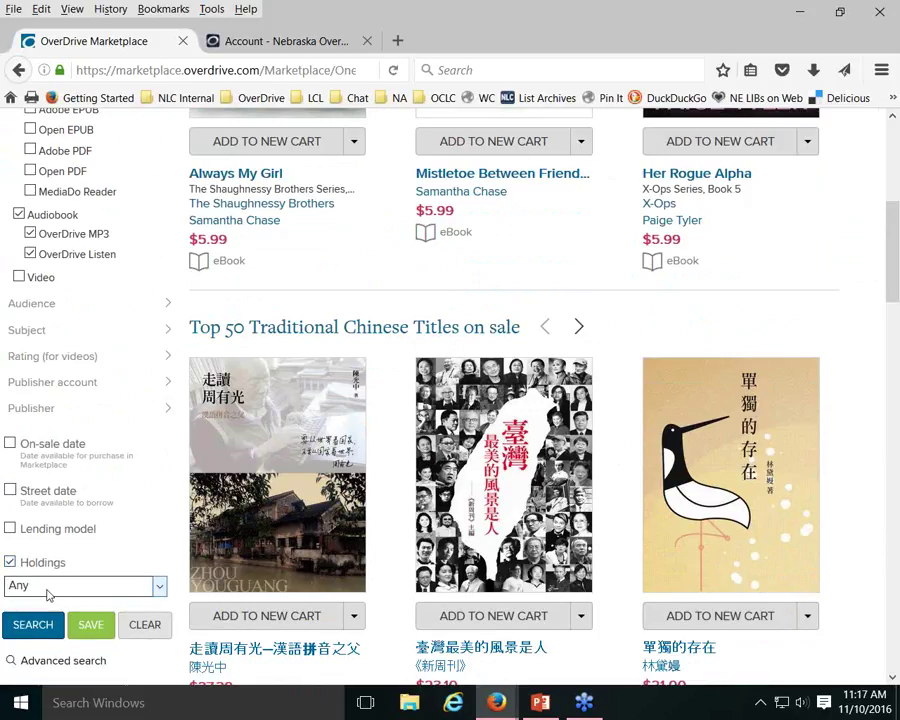
scroll(73, 593, down, 2)
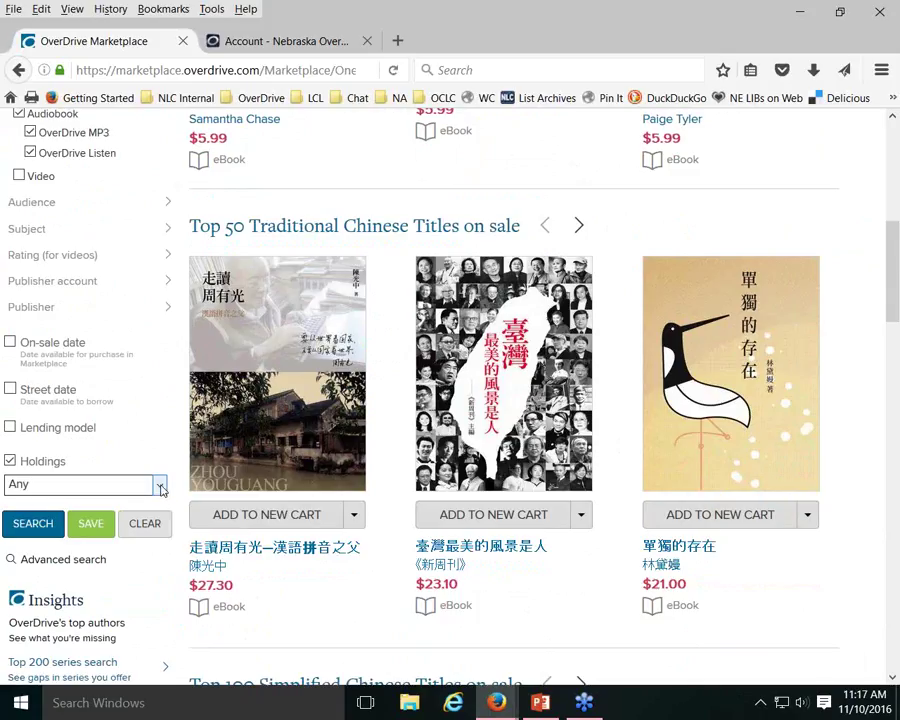
click(160, 485)
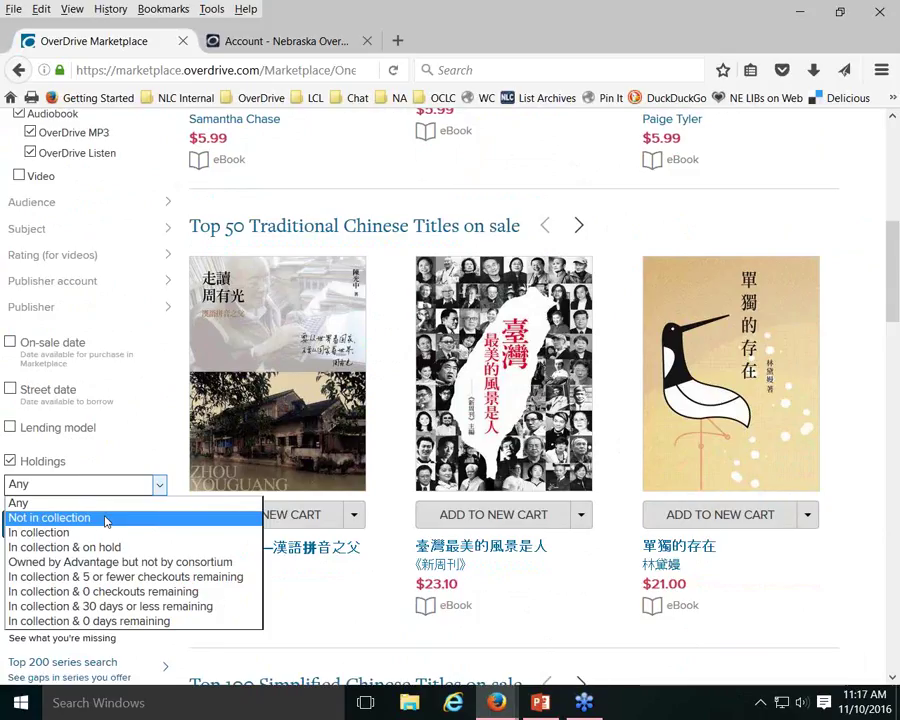
click(104, 518)
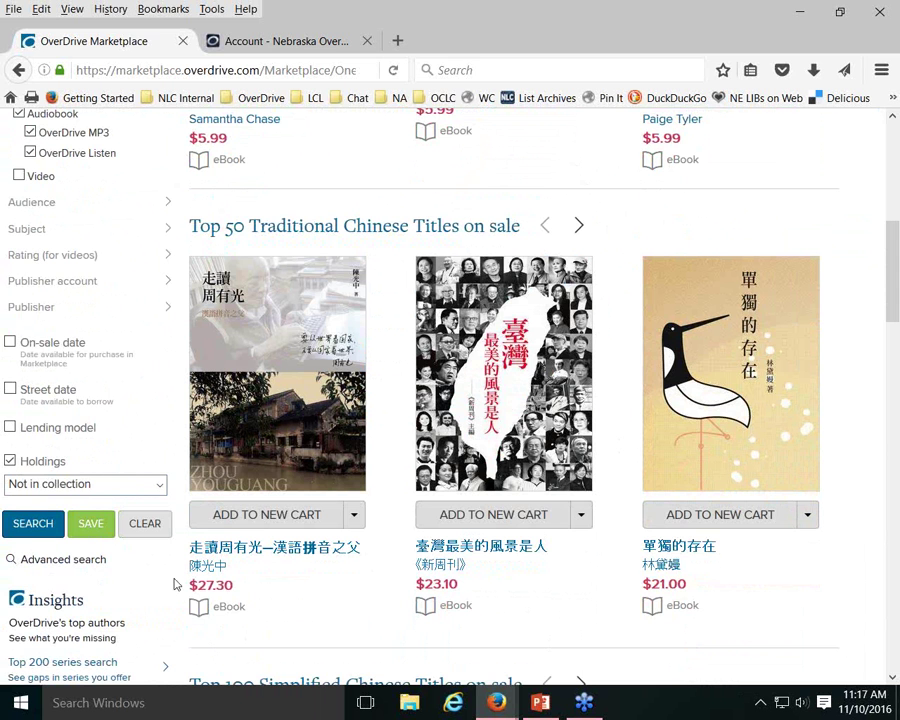
click(33, 523)
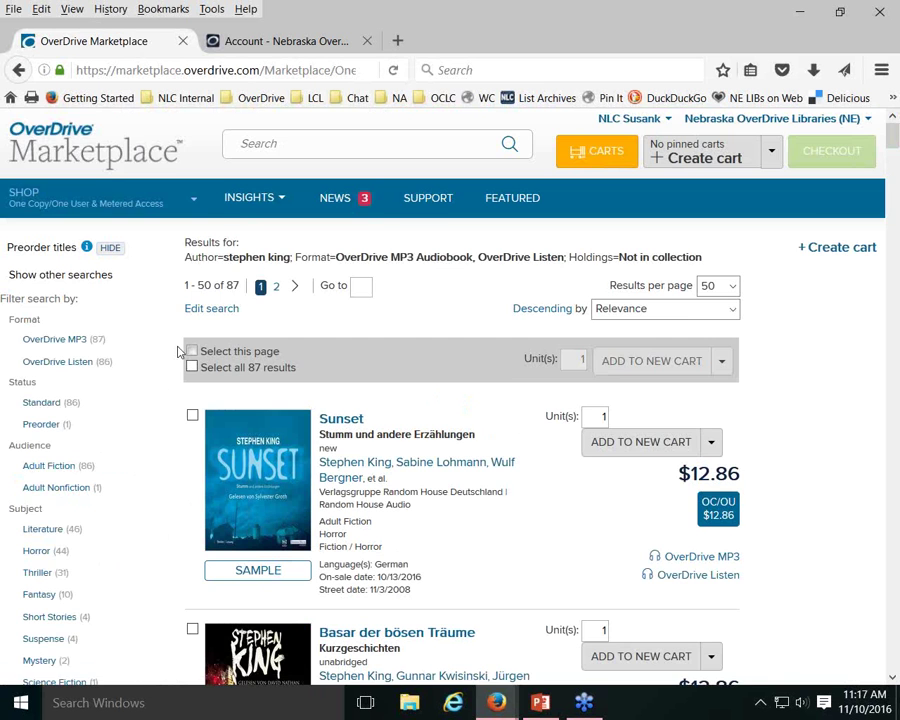
Filter the not-in-collection results to English, leaving 60 titles headed by Skeleton Crew
scroll(178, 351, down, 6)
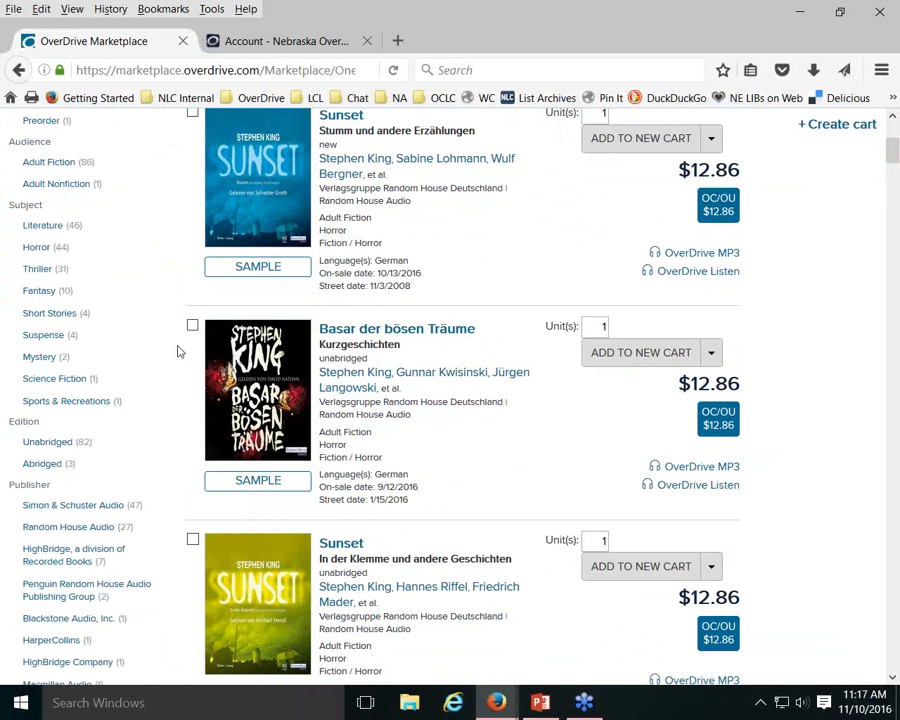
scroll(178, 351, down, 2)
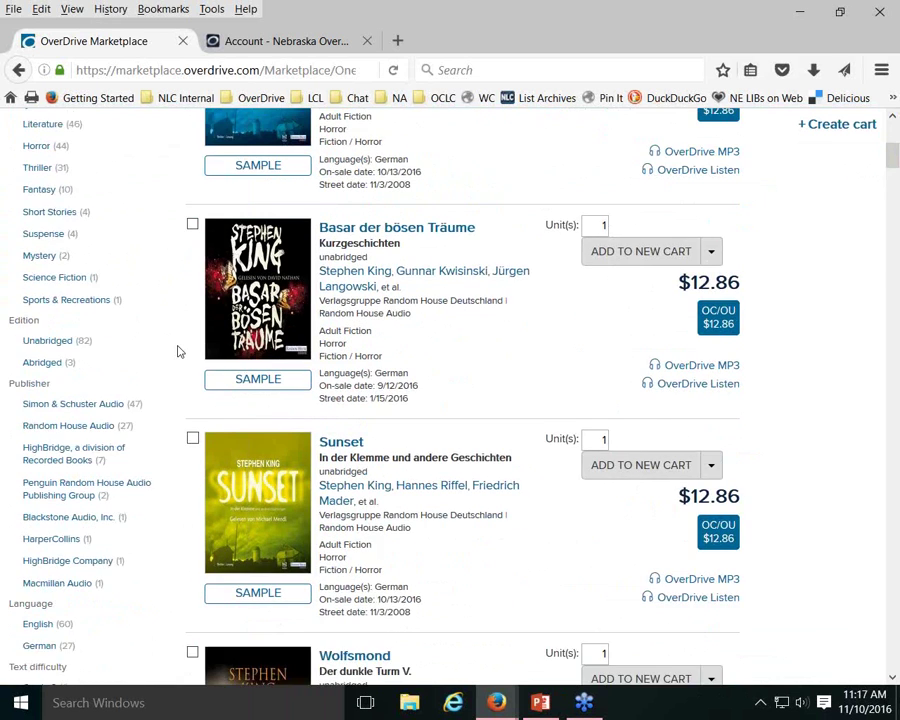
scroll(177, 350, up, 1)
scroll(177, 350, down, 4)
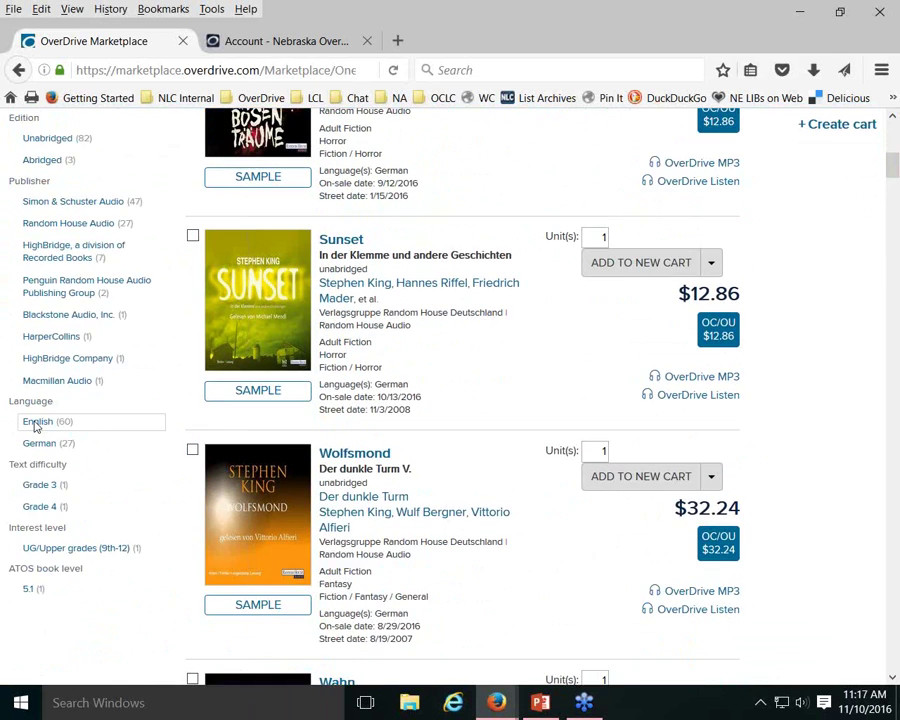
click(37, 422)
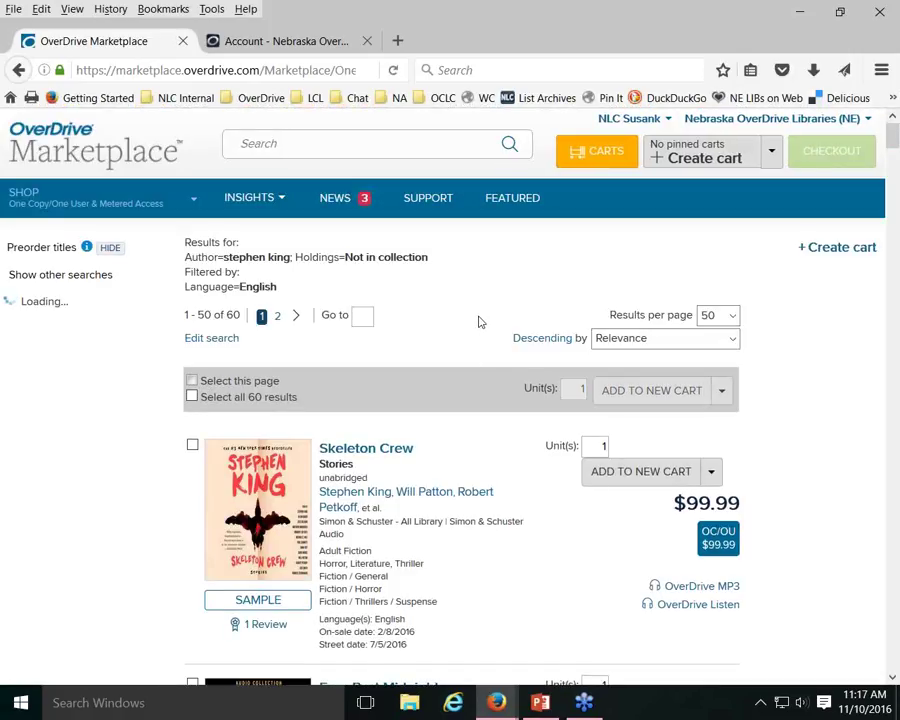
Scroll the English results down to Christine and Wizard and Glass, both $99.99 OC/OU
scroll(479, 321, down, 5)
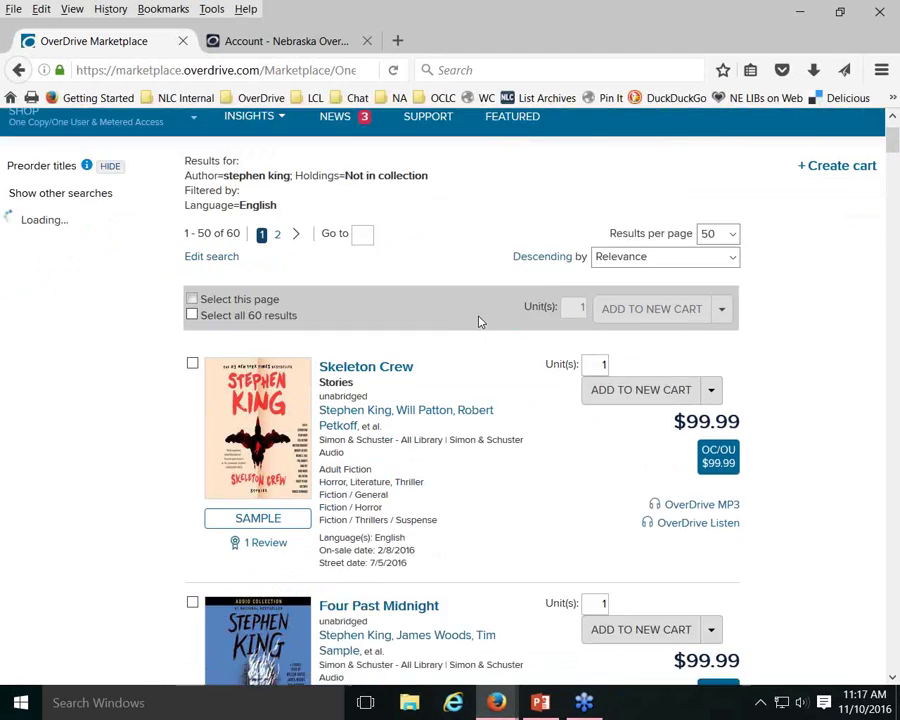
scroll(479, 321, down, 9)
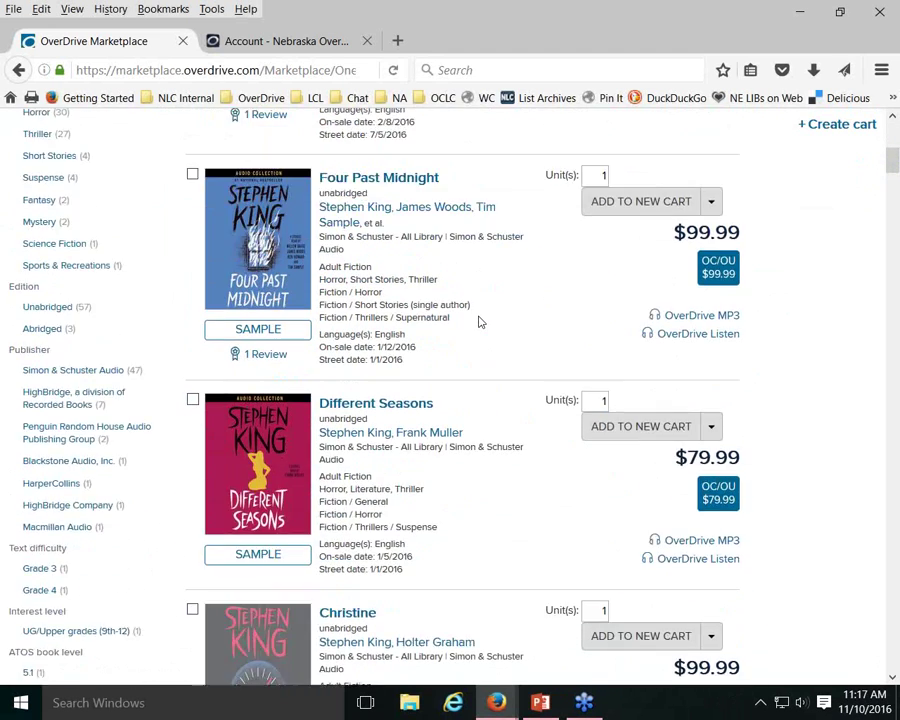
scroll(479, 321, down, 2)
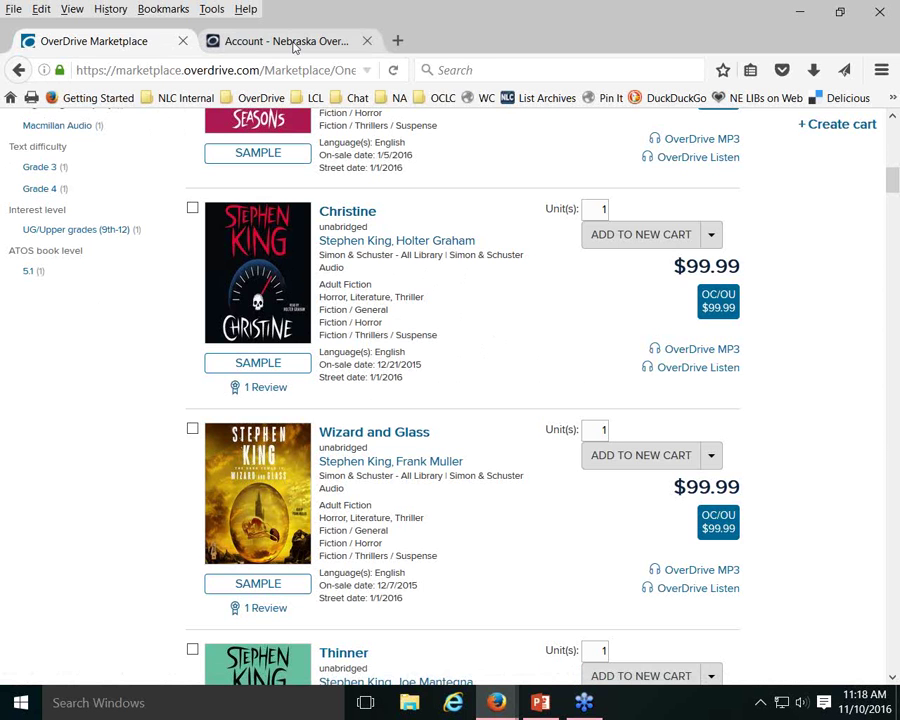
Search the Nebraska OverDrive Libraries catalog for 'stephen'
click(292, 45)
scroll(319, 197, up, 2)
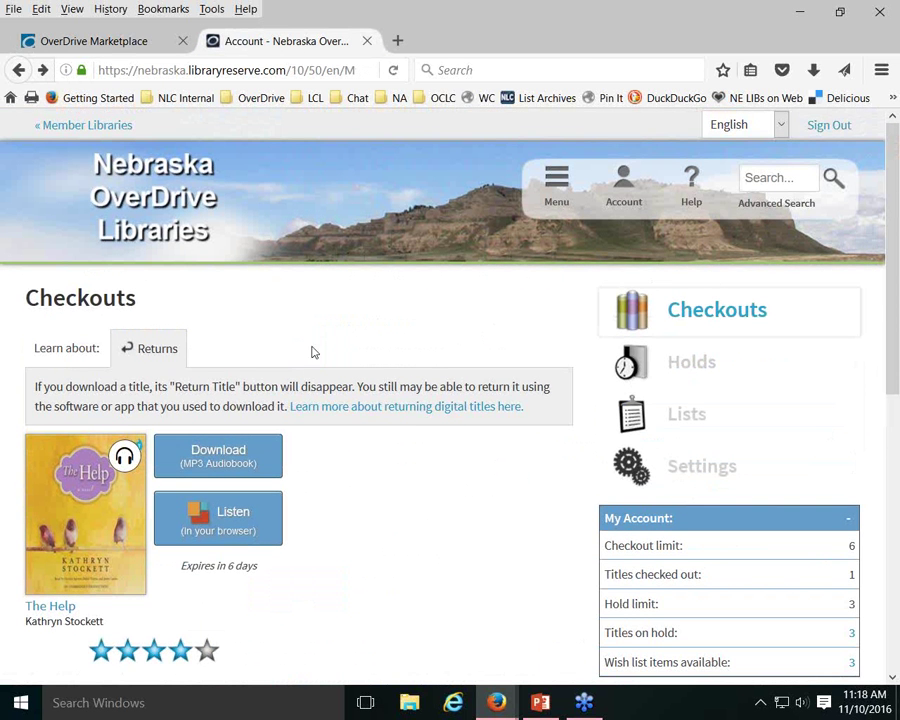
click(776, 176)
text(s)
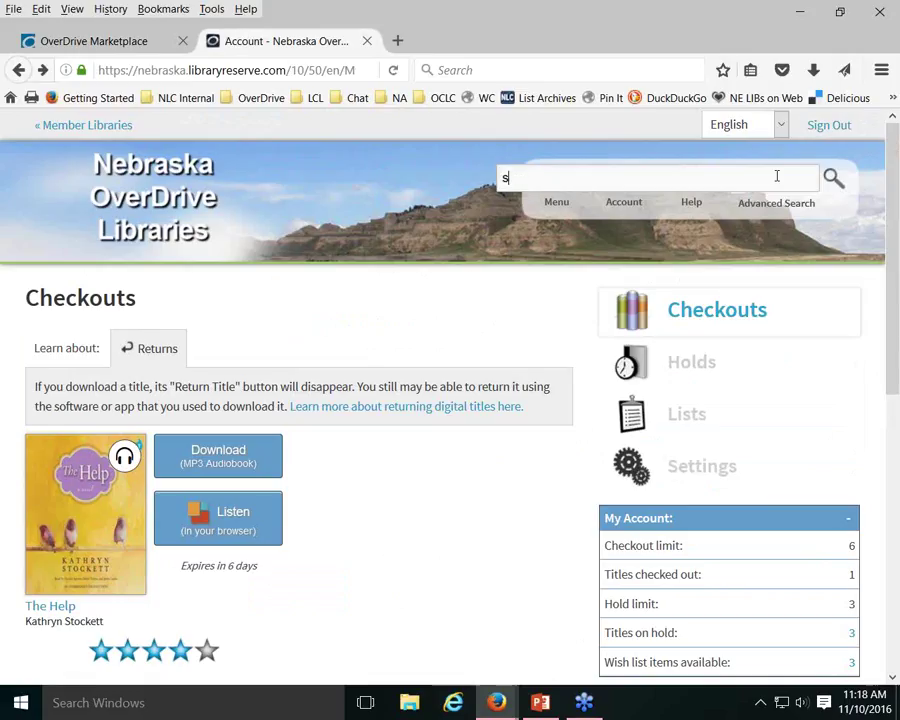
text(tephen king christine)
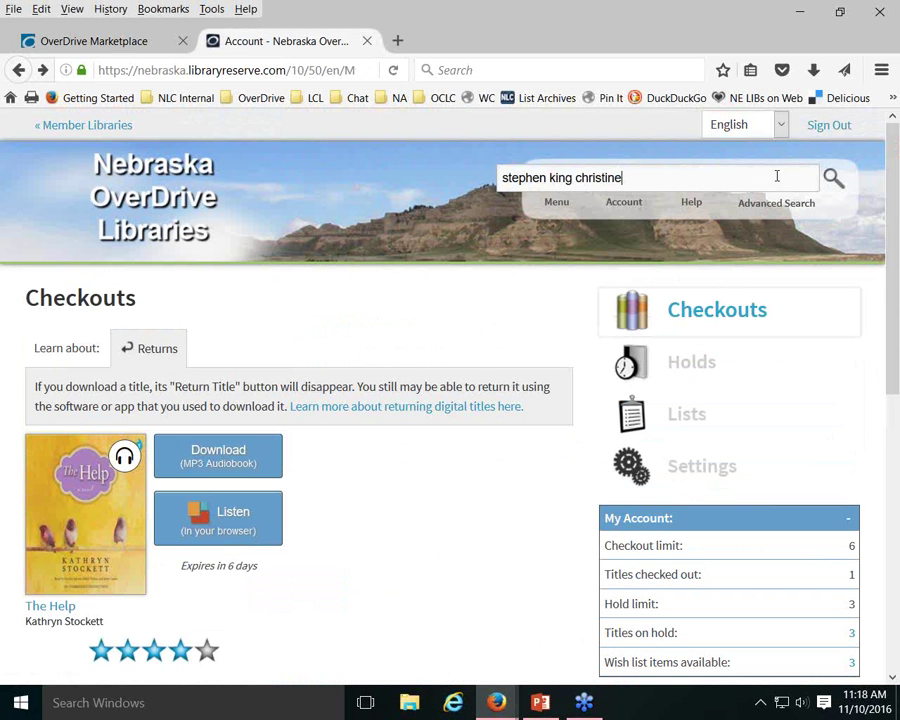
key(Return)
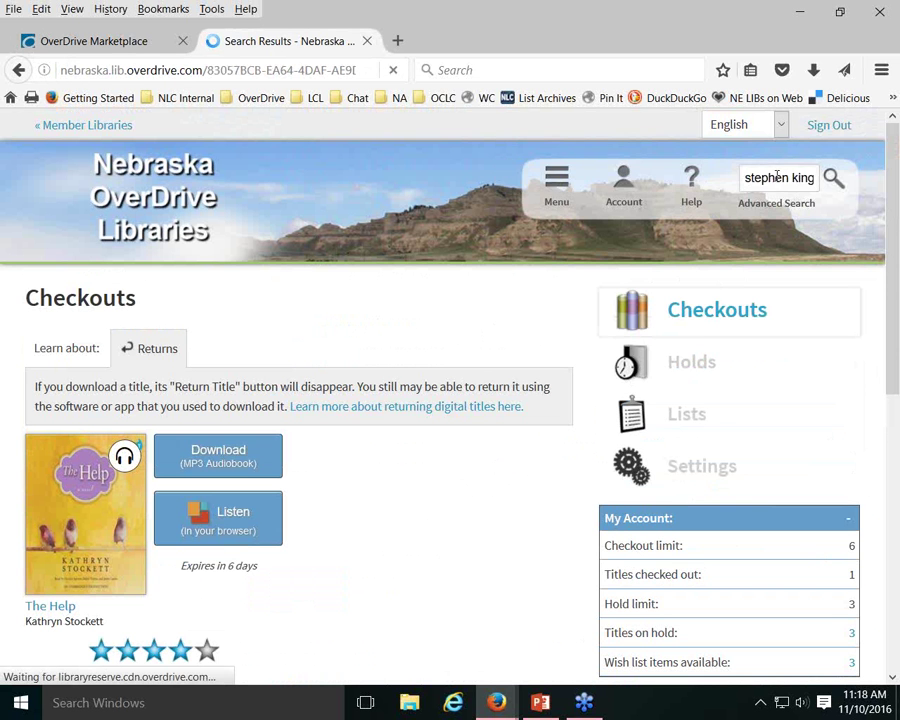
Open the Christine audiobook page and check its 1 library copy, 0 available
scroll(596, 444, down, 3)
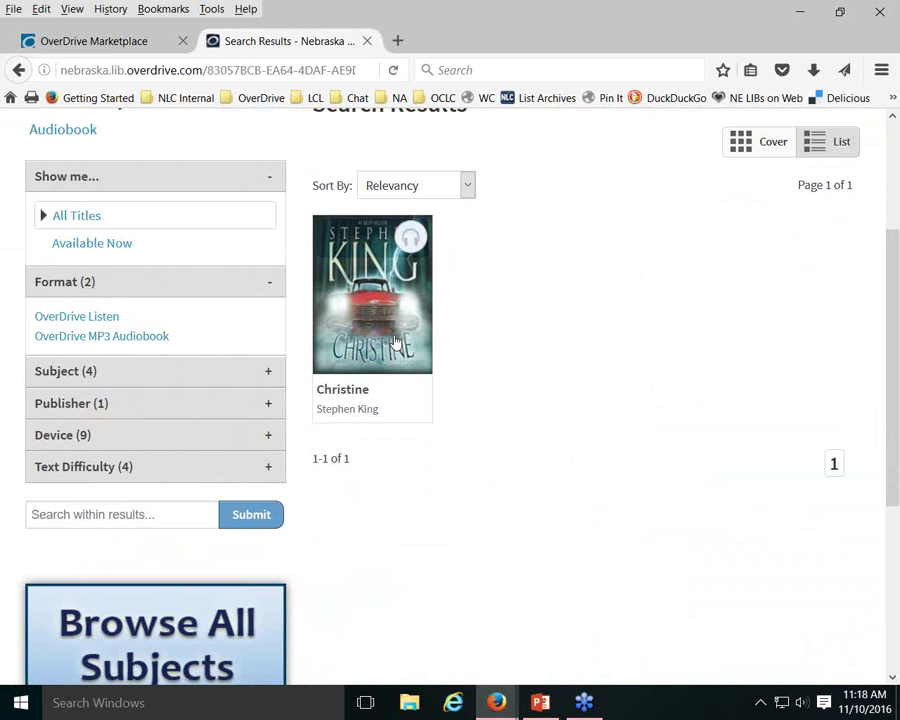
click(338, 391)
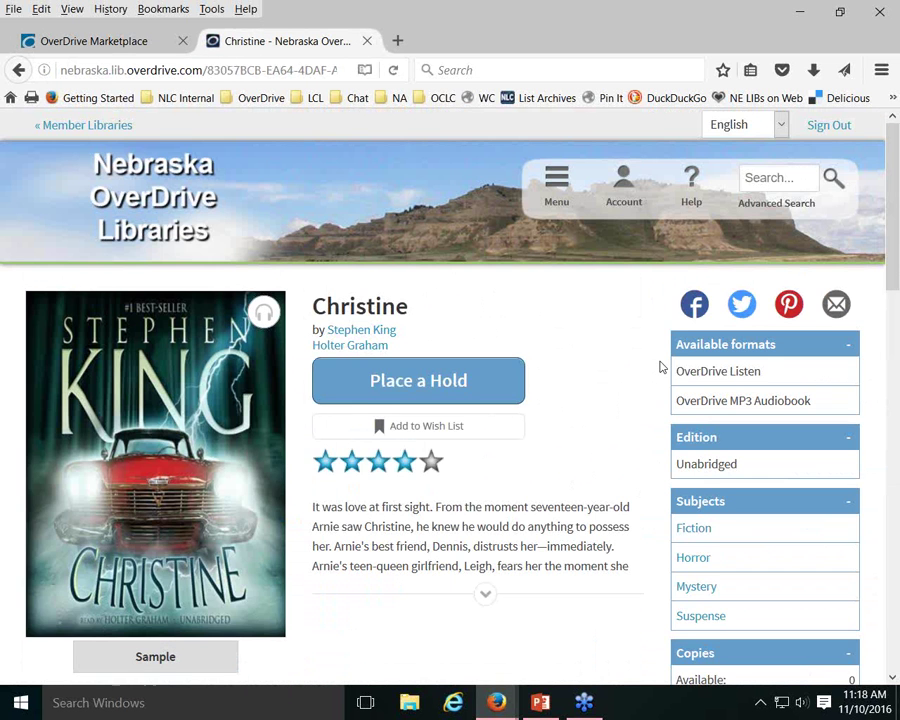
scroll(660, 367, down, 5)
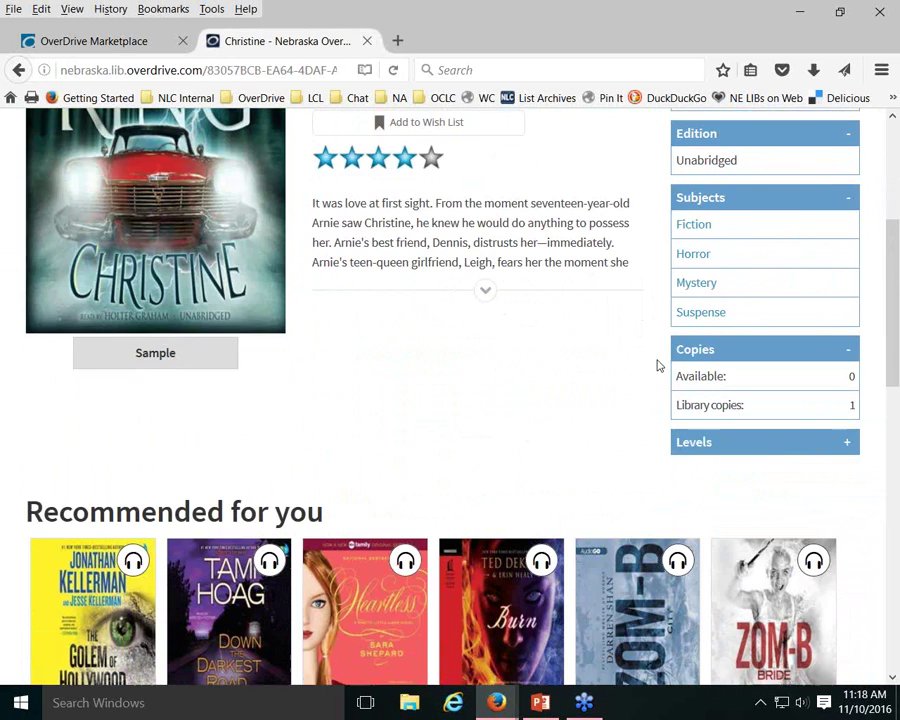
scroll(648, 360, up, 7)
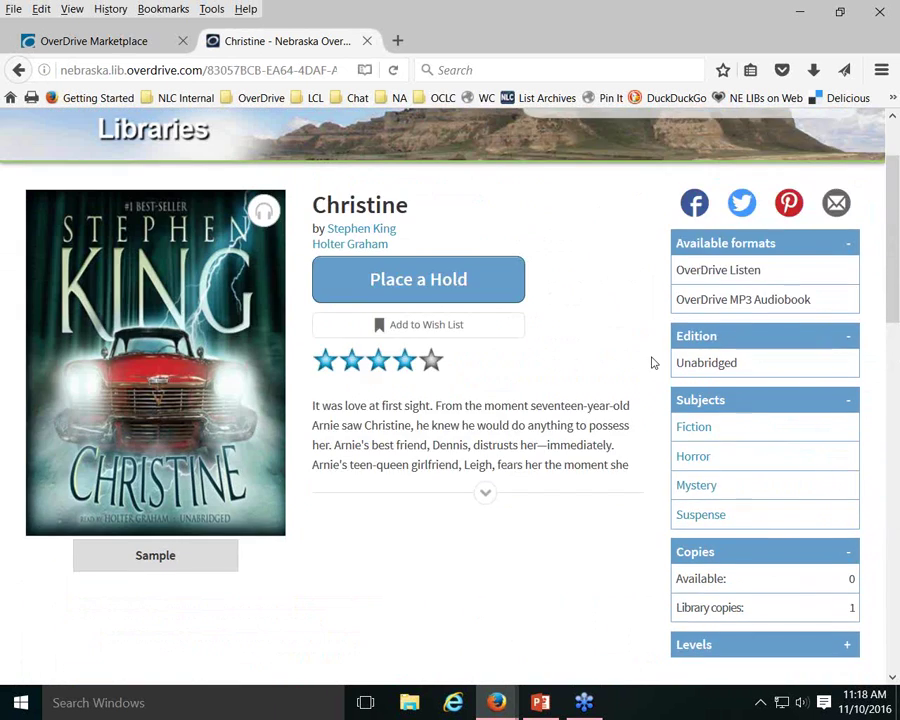
click(112, 44)
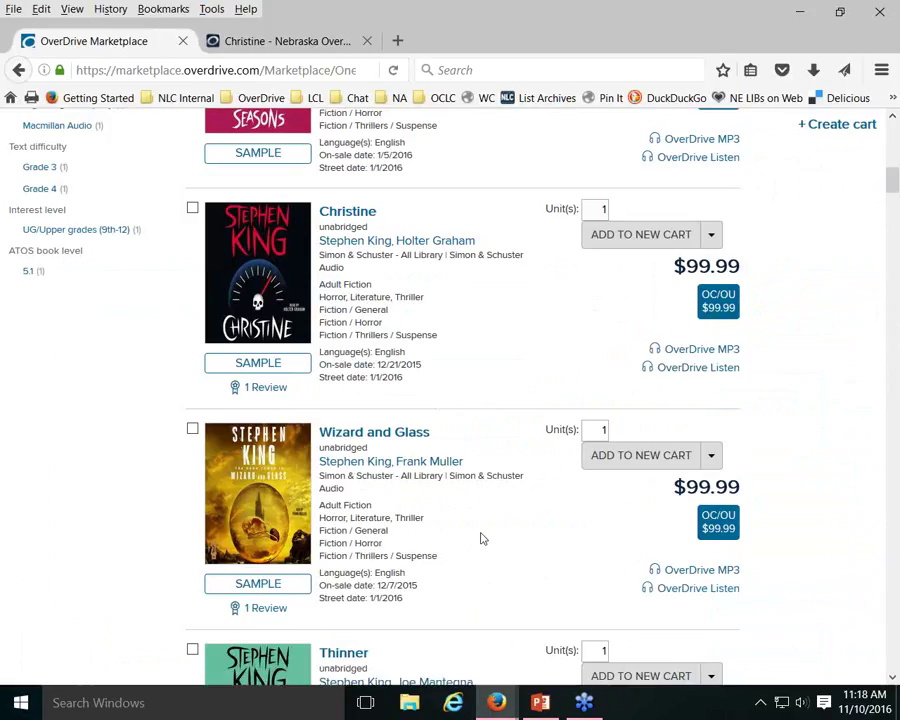
scroll(480, 539, up, 2)
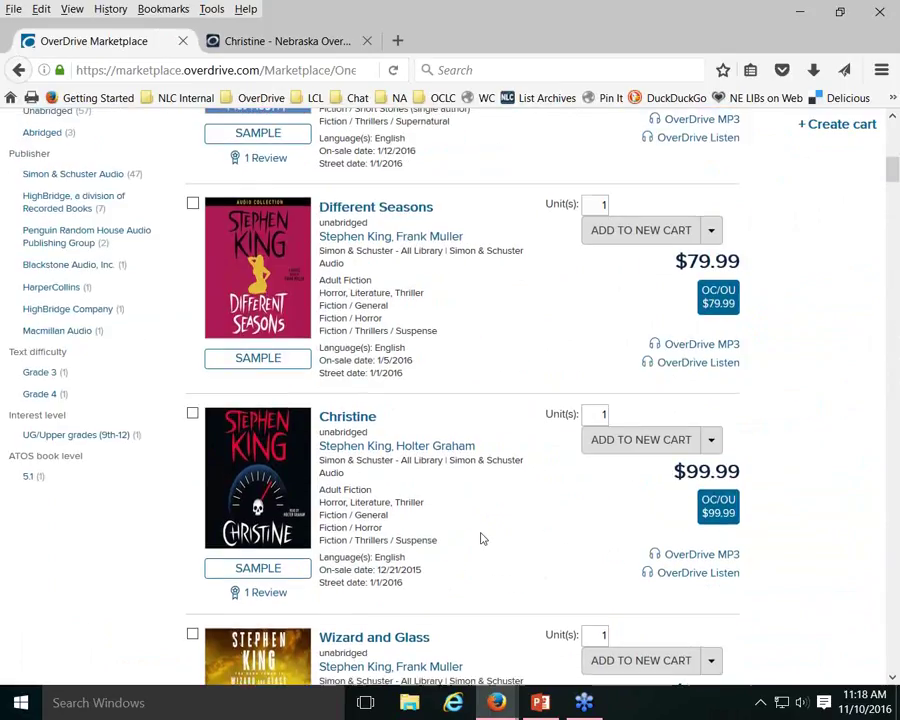
scroll(480, 539, up, 2)
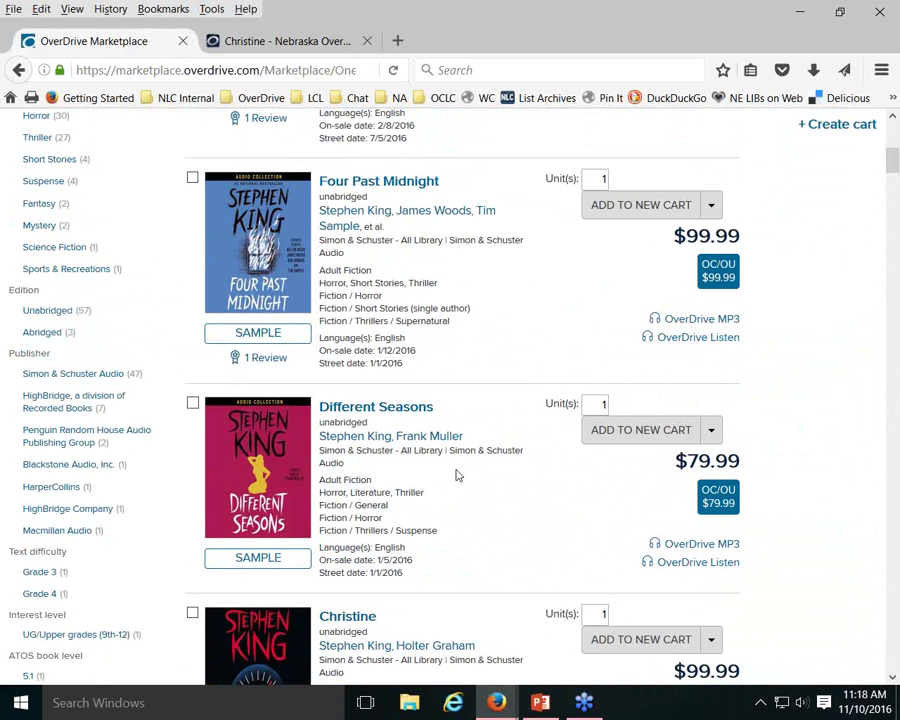
scroll(455, 475, down, 3)
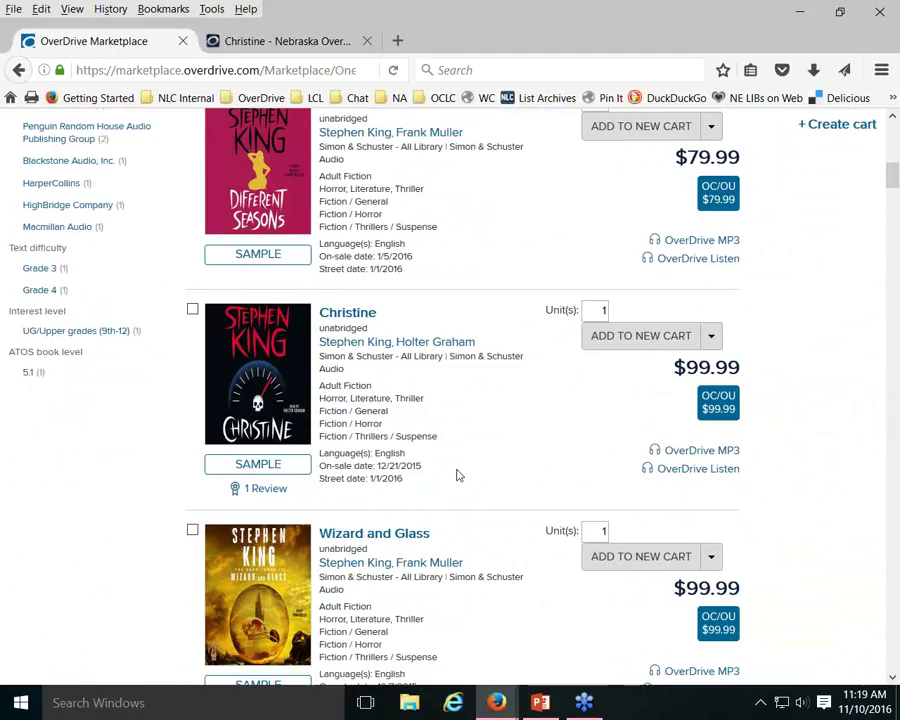
scroll(455, 475, down, 1)
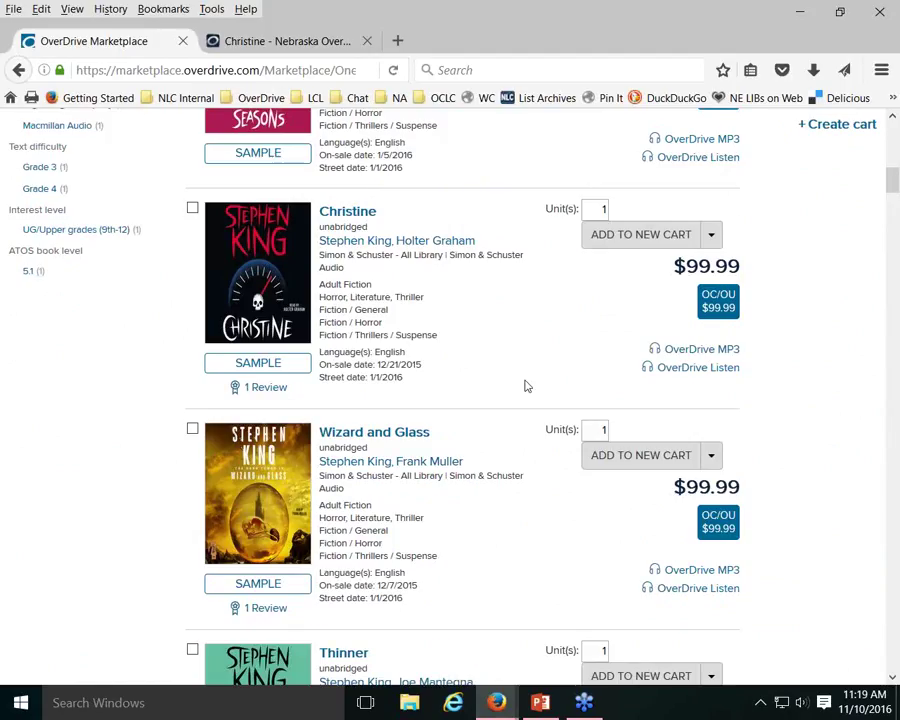
scroll(527, 380, down, 2)
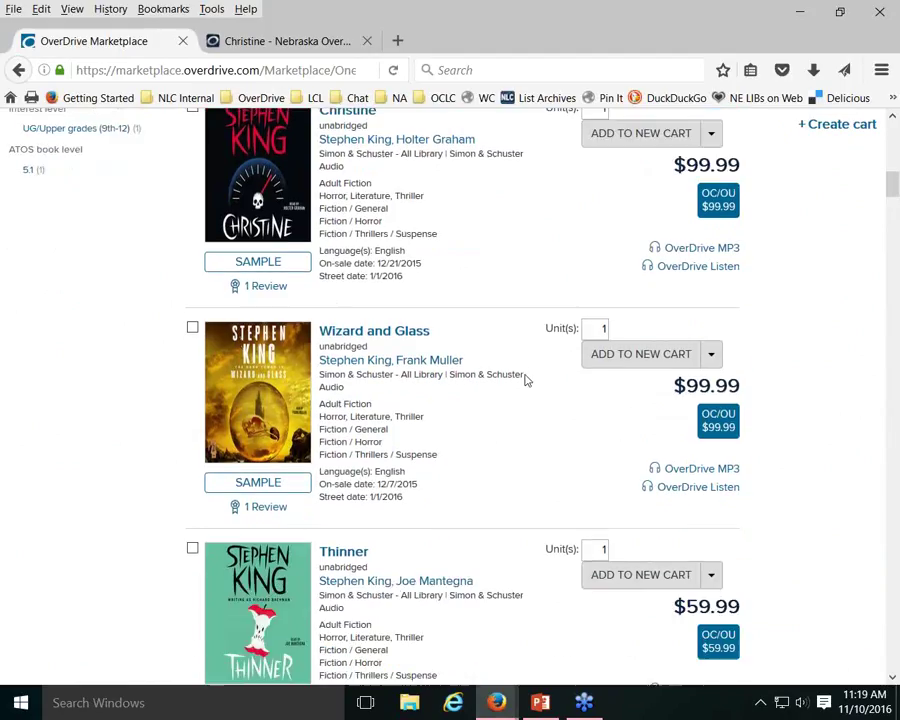
scroll(527, 380, down, 2)
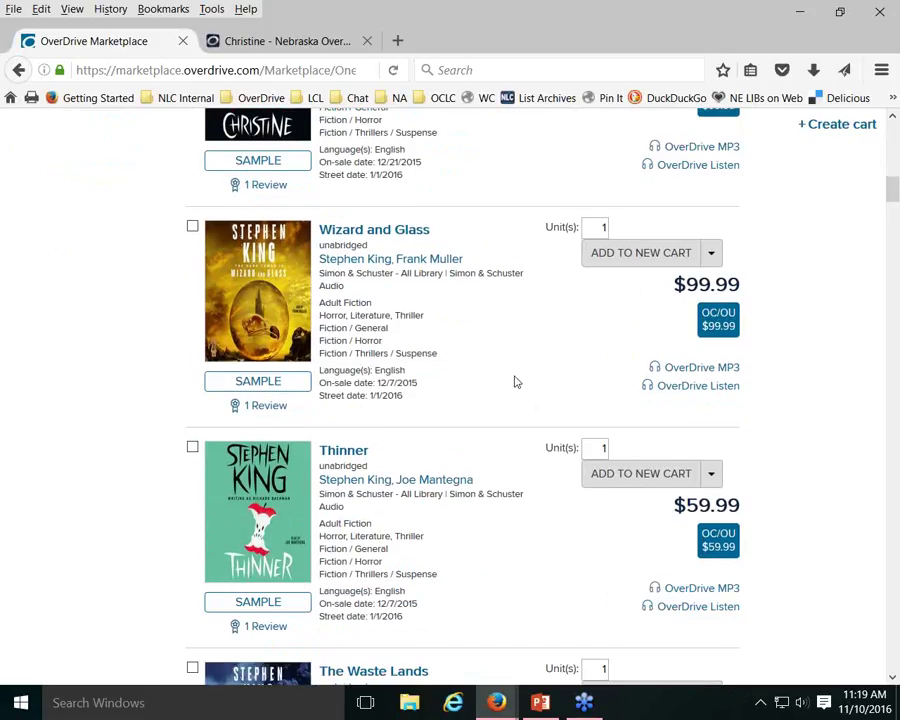
scroll(515, 381, up, 10)
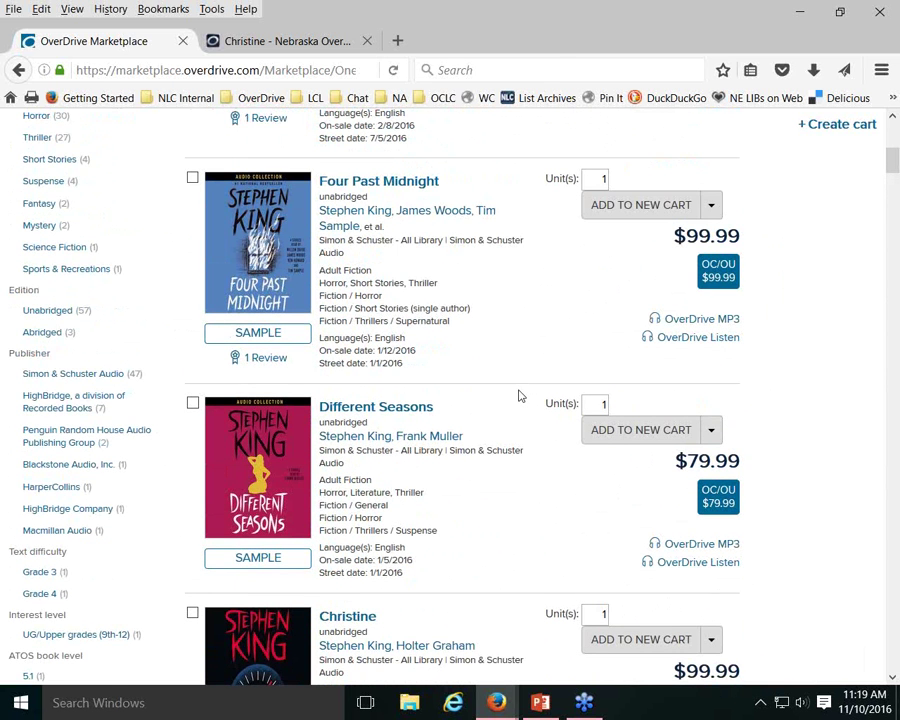
scroll(518, 394, up, 8)
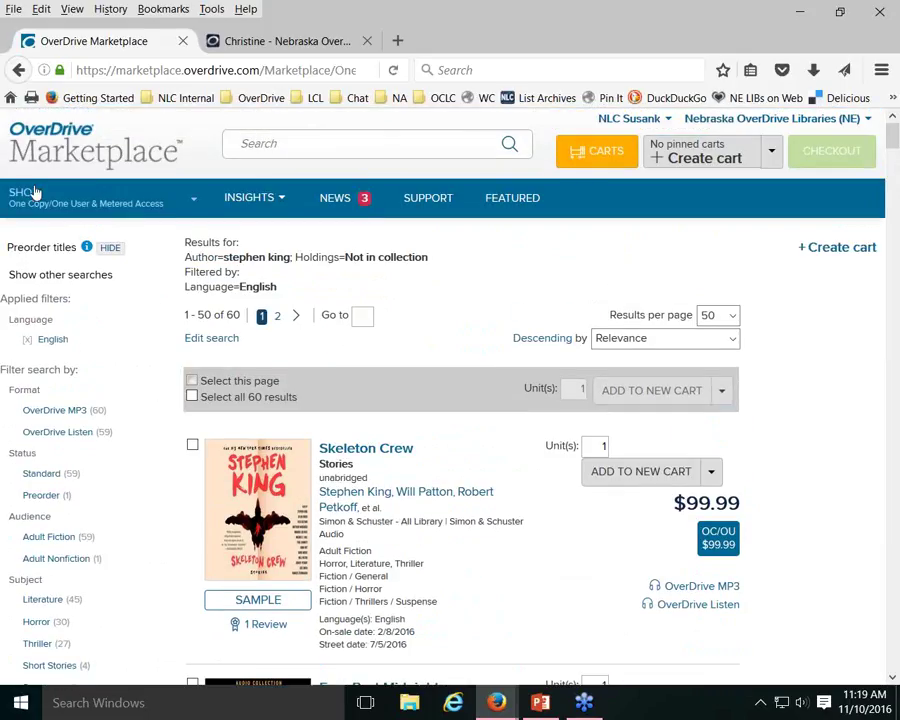
Set a basic search's Holdings condition to 'In collection & 0 checkouts remaining'
click(31, 192)
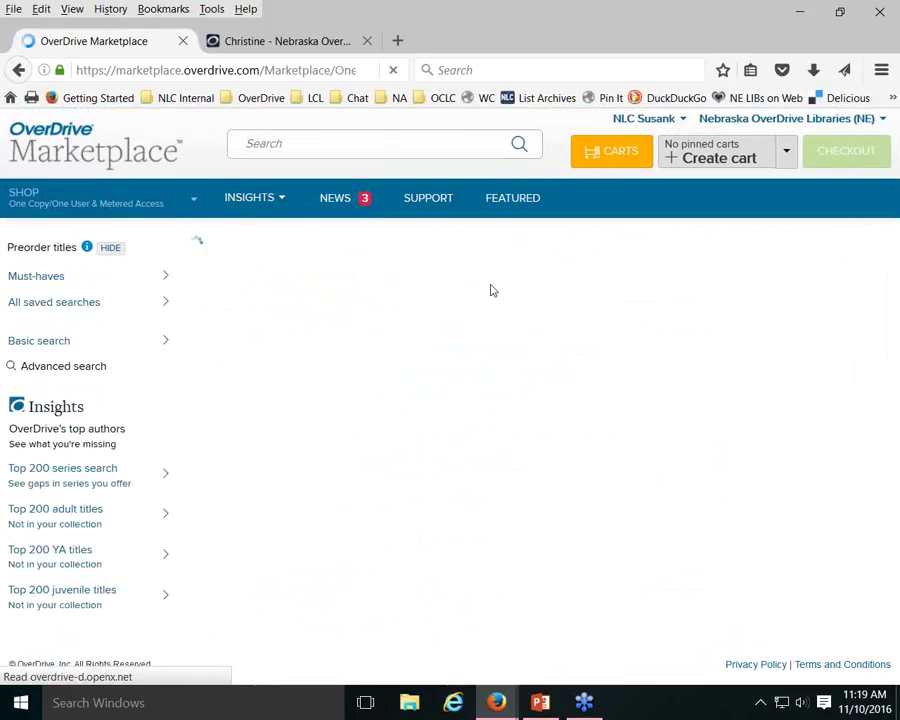
click(45, 346)
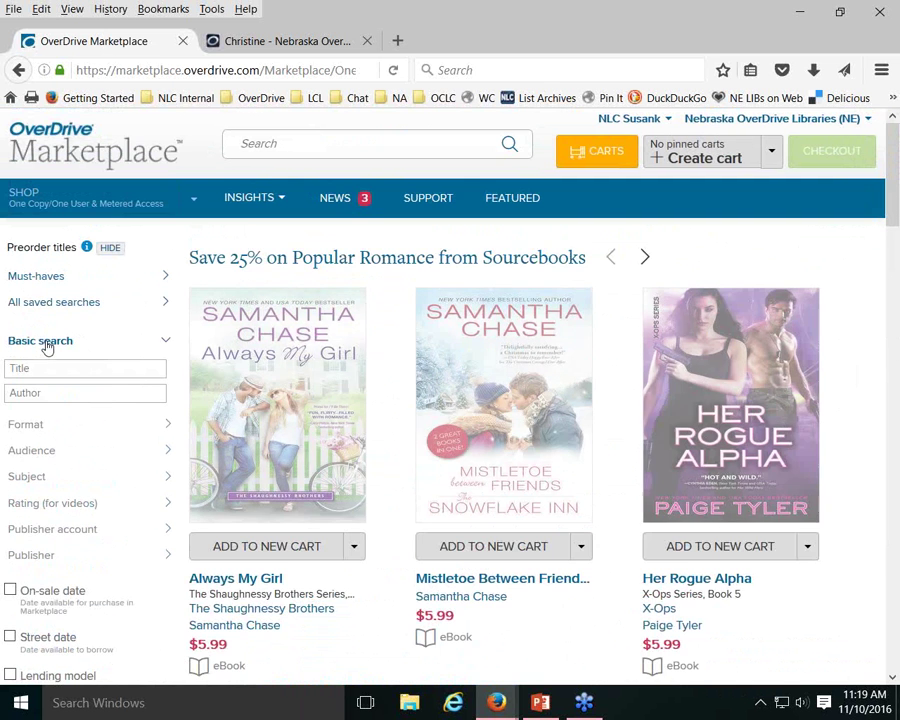
scroll(122, 313, down, 3)
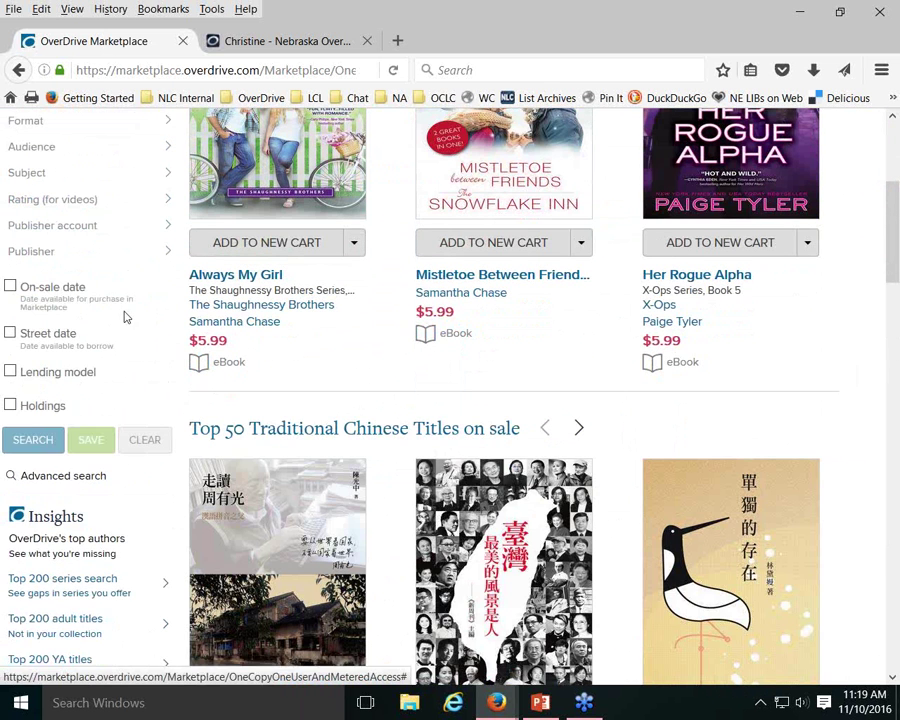
click(12, 406)
scroll(163, 341, down, 1)
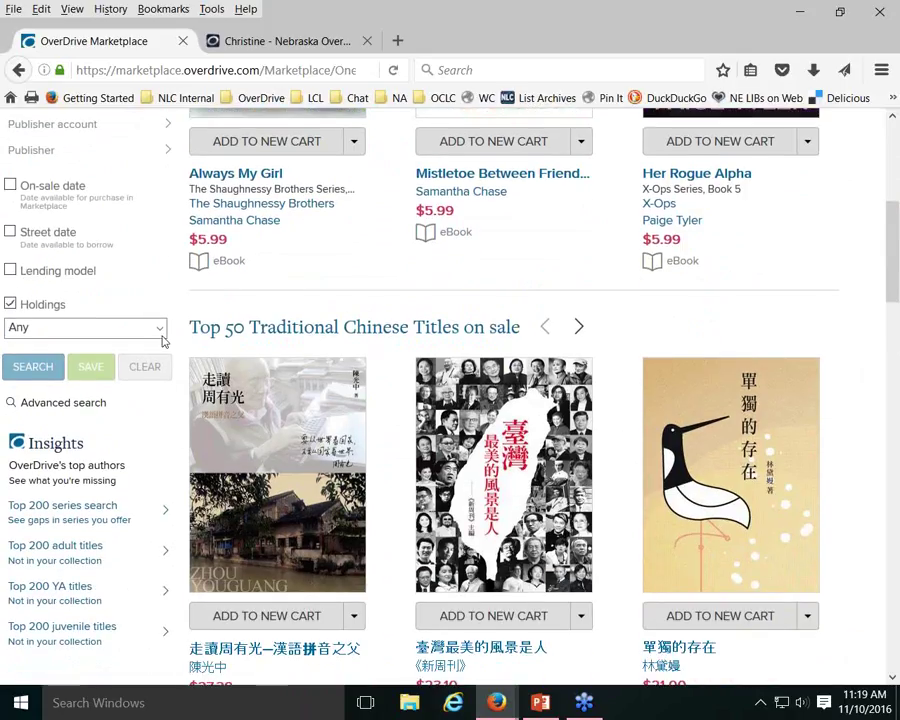
click(157, 327)
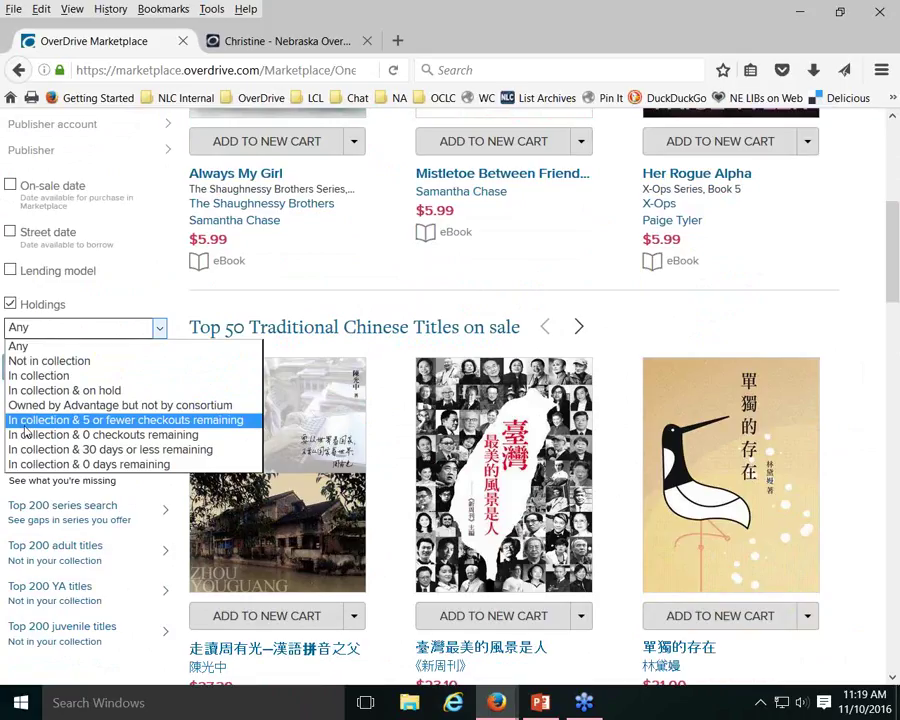
click(172, 466)
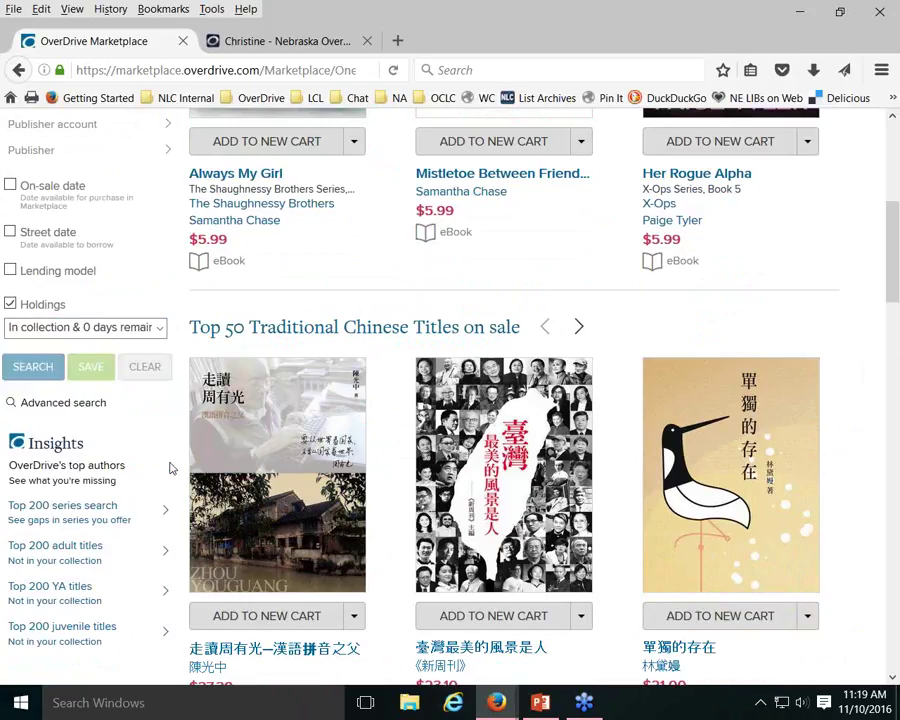
click(160, 330)
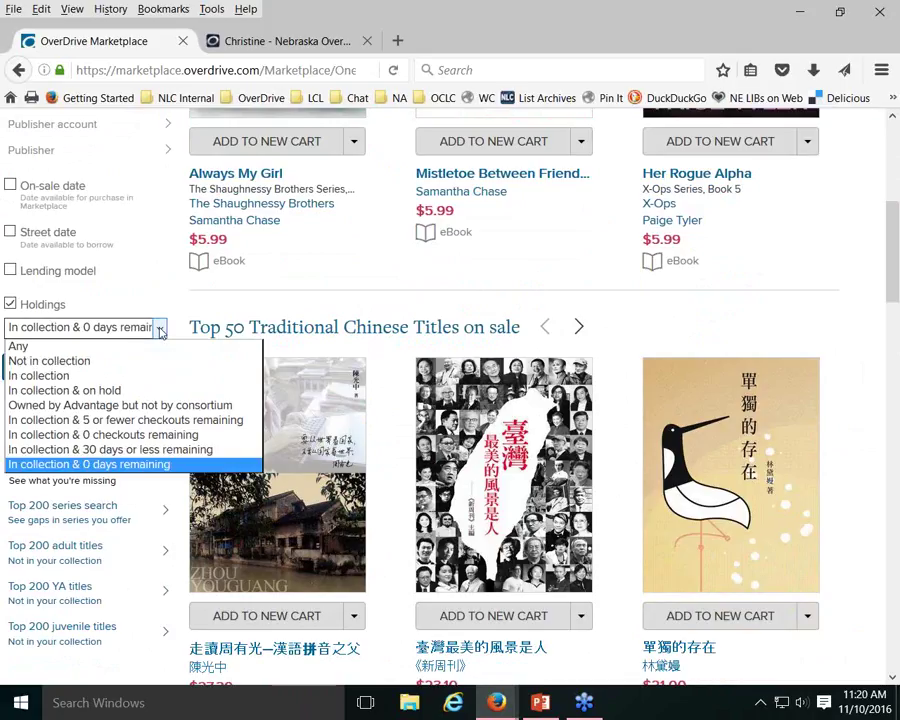
click(150, 434)
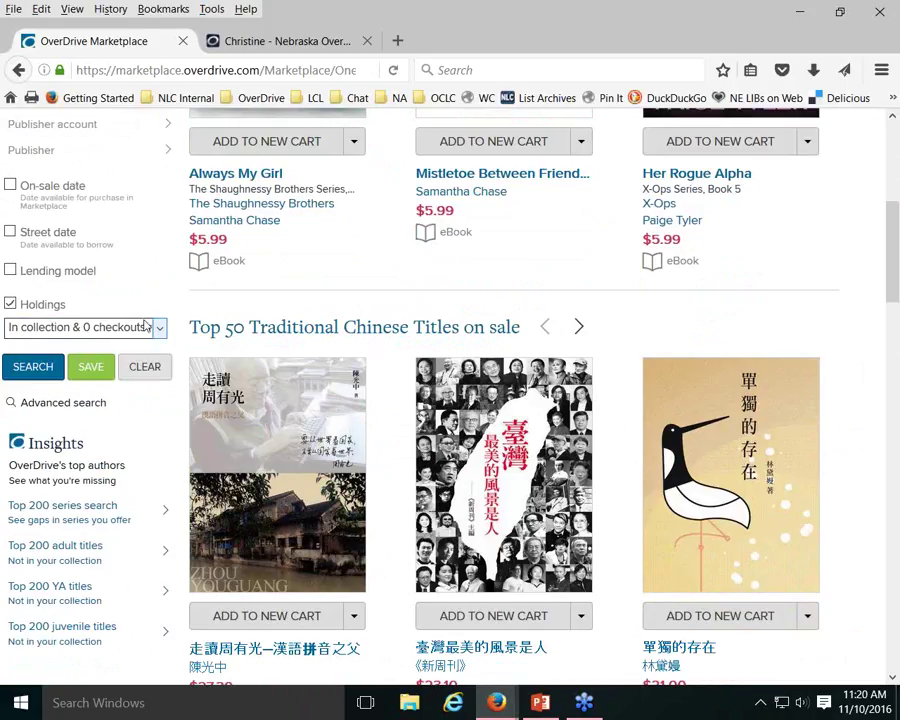
Run the holdings search and scroll through the 1,006 results
click(33, 370)
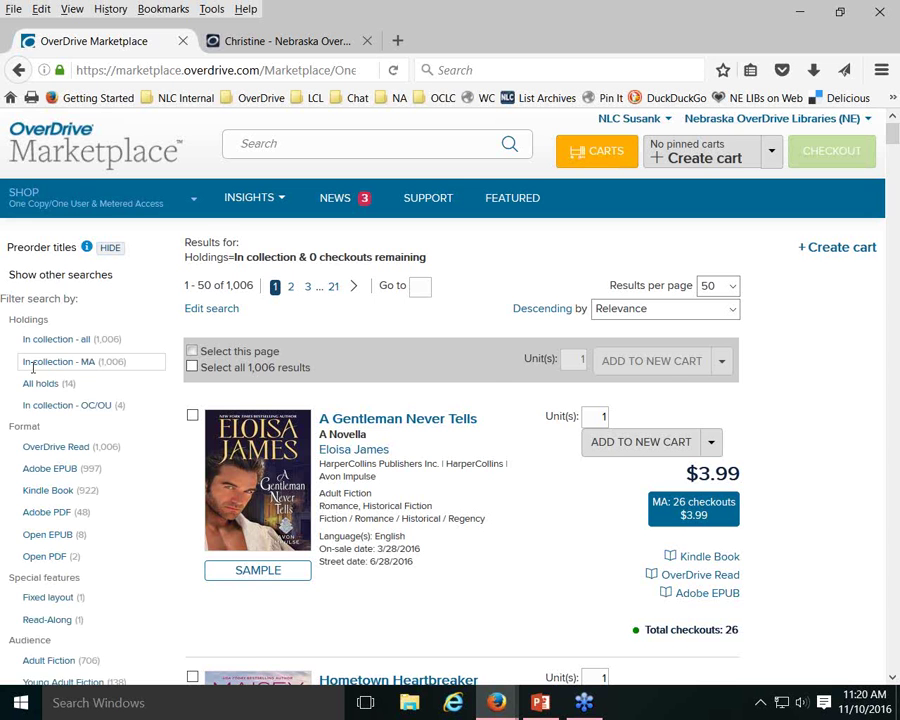
scroll(840, 390, down, 2)
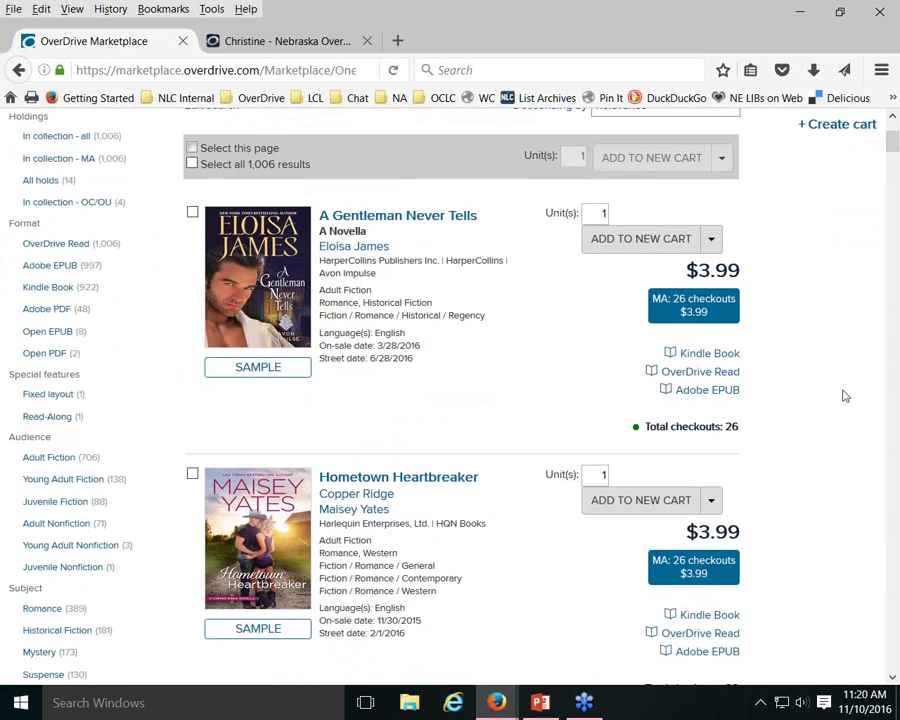
scroll(845, 396, down, 4)
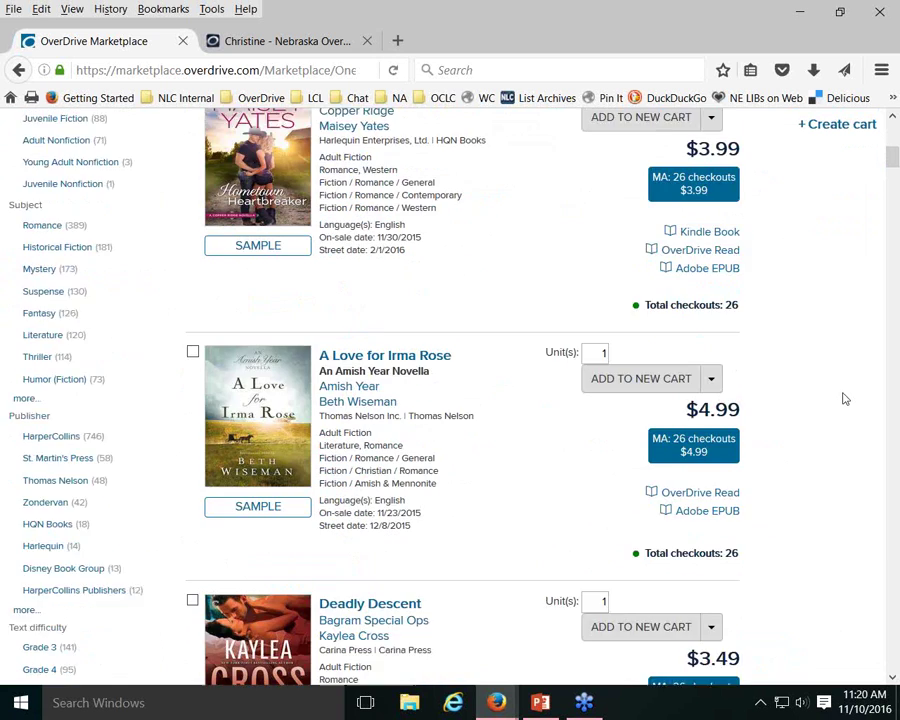
scroll(845, 399, down, 3)
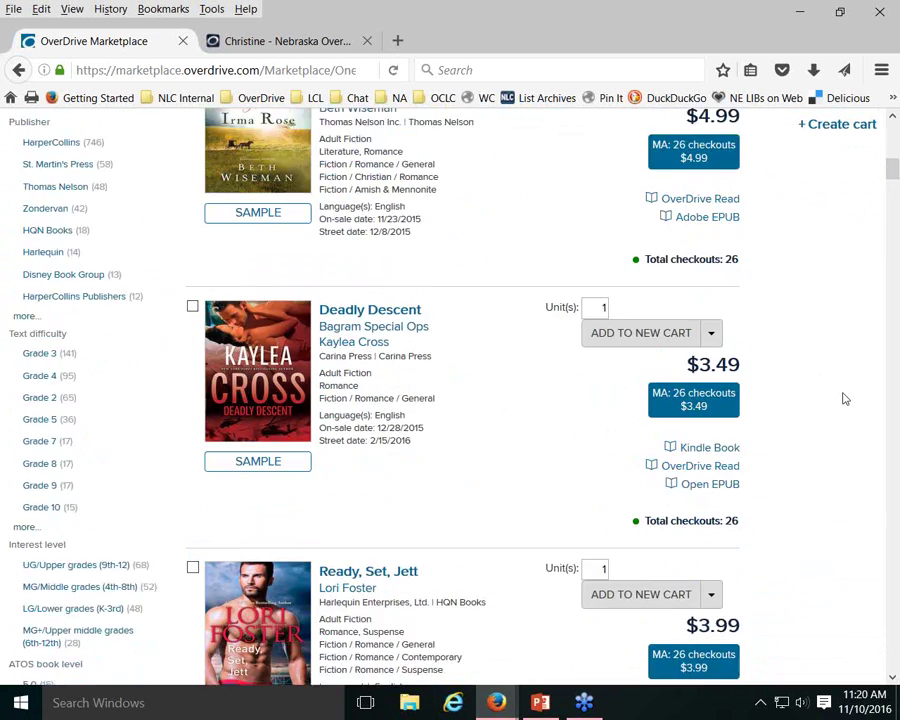
scroll(845, 399, down, 3)
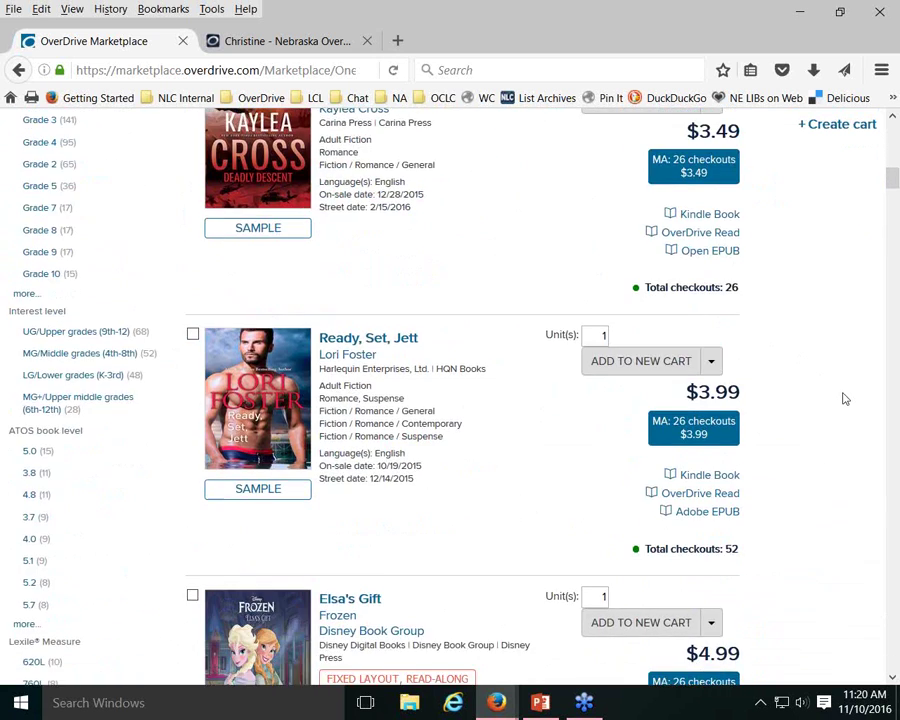
scroll(845, 399, down, 1)
scroll(845, 399, down, 1)
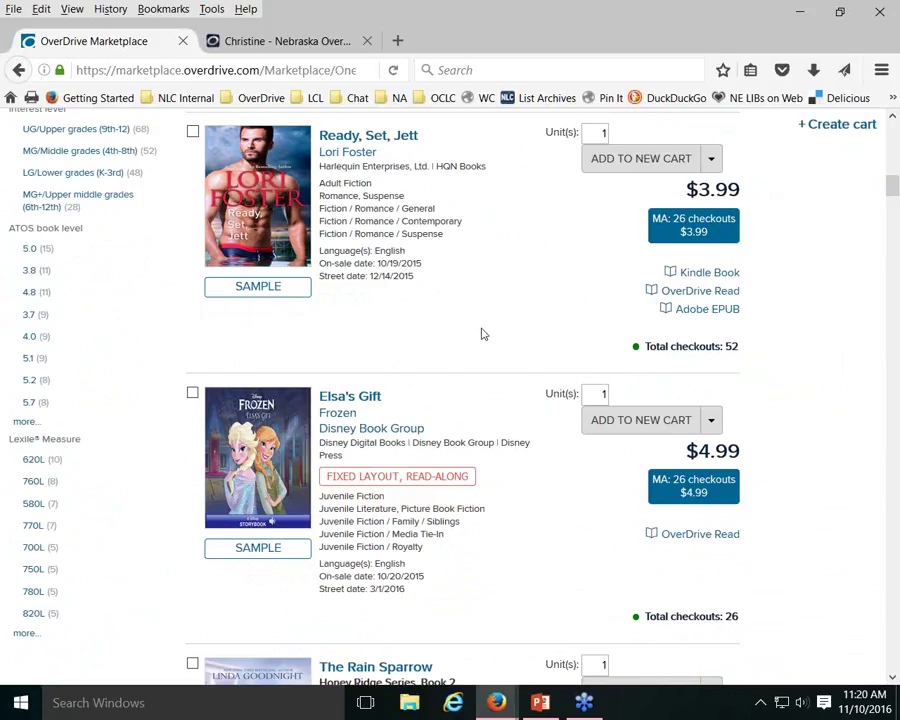
Browse further down the results, then go back to the Christine library tab
scroll(478, 334, down, 5)
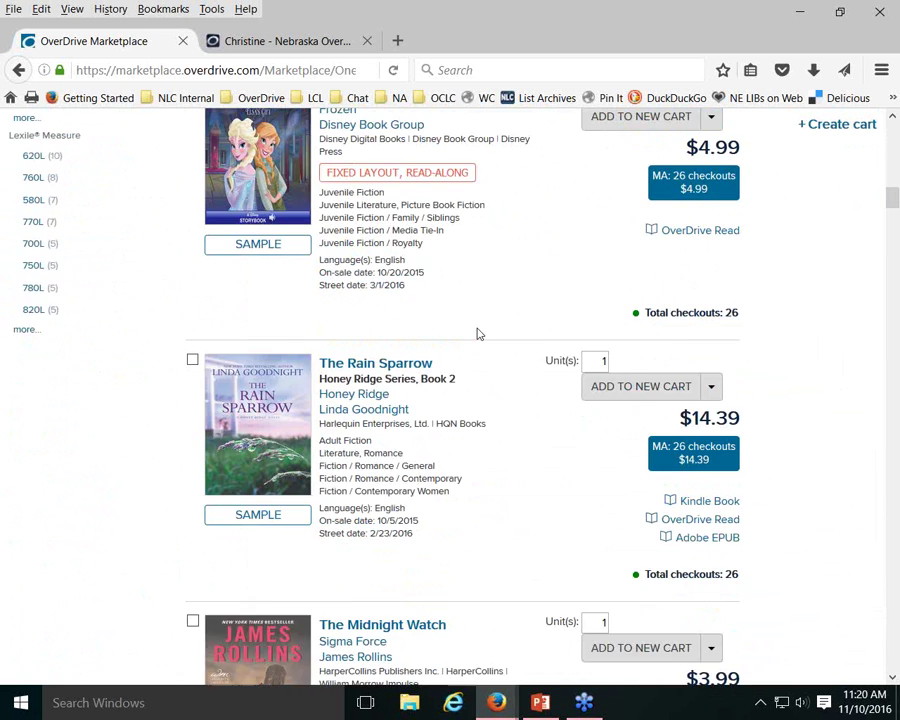
scroll(478, 334, down, 2)
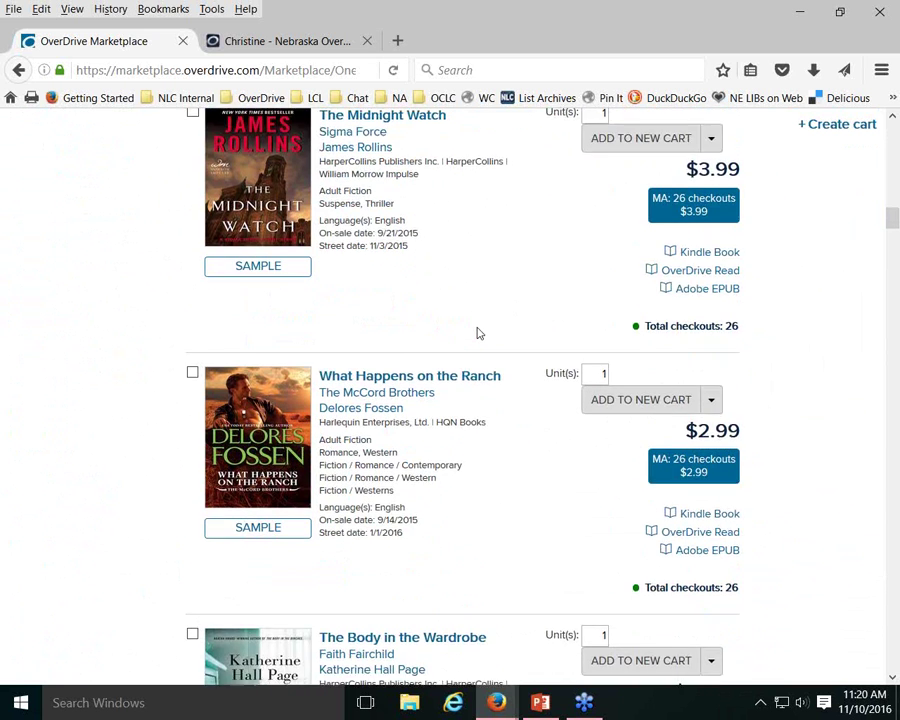
scroll(478, 334, down, 2)
scroll(478, 334, down, 6)
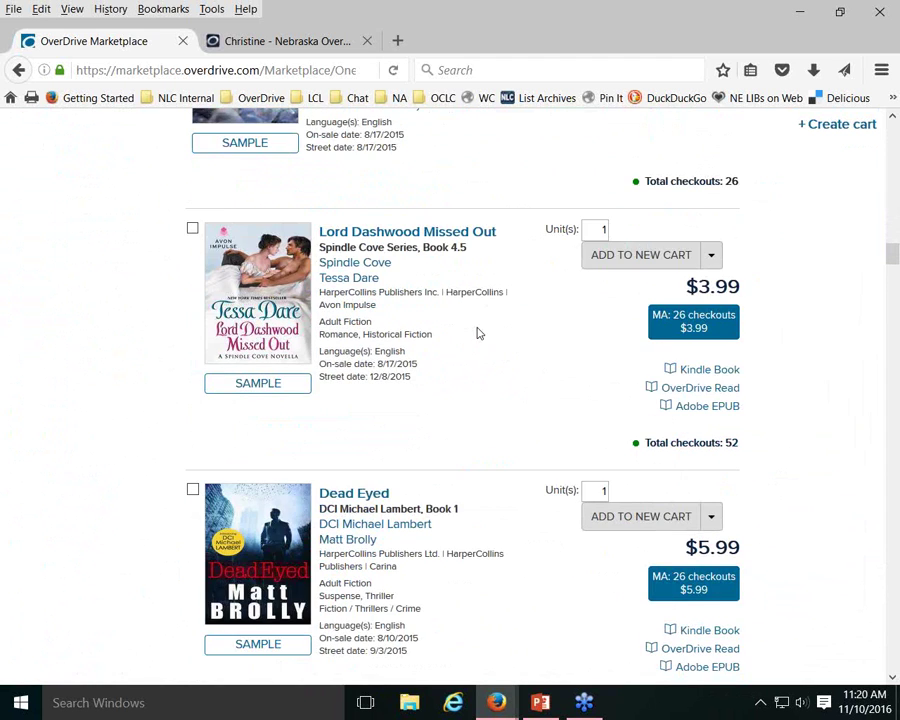
scroll(478, 334, up, 12)
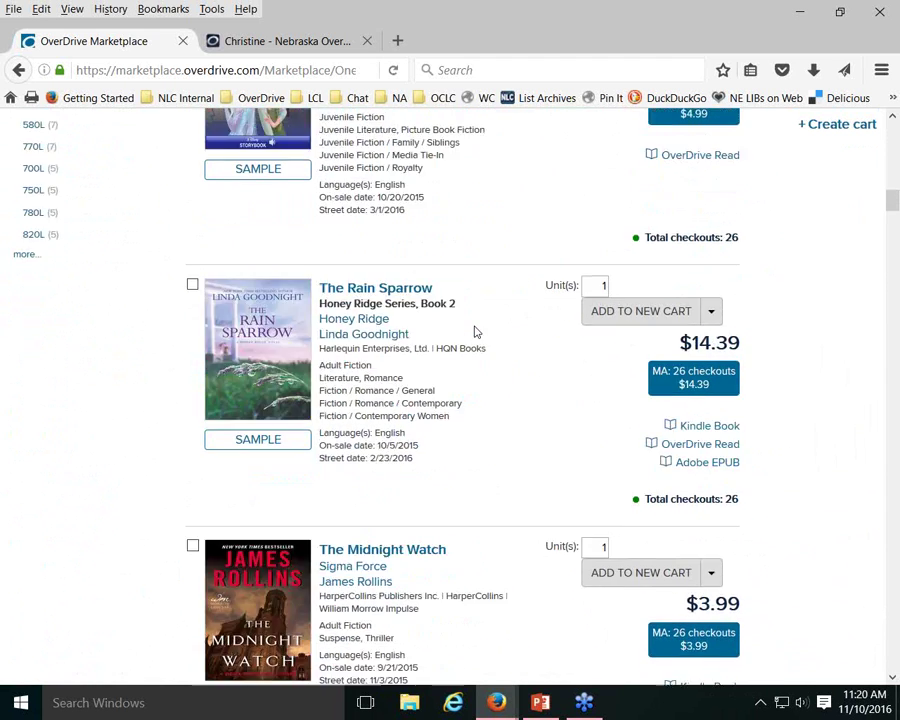
scroll(476, 330, up, 5)
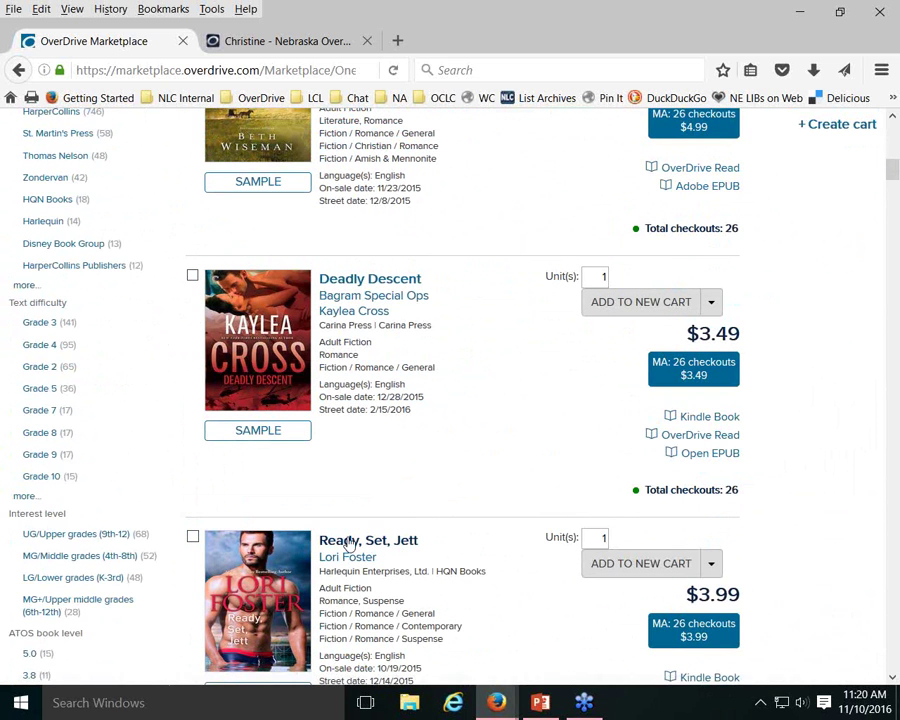
click(263, 44)
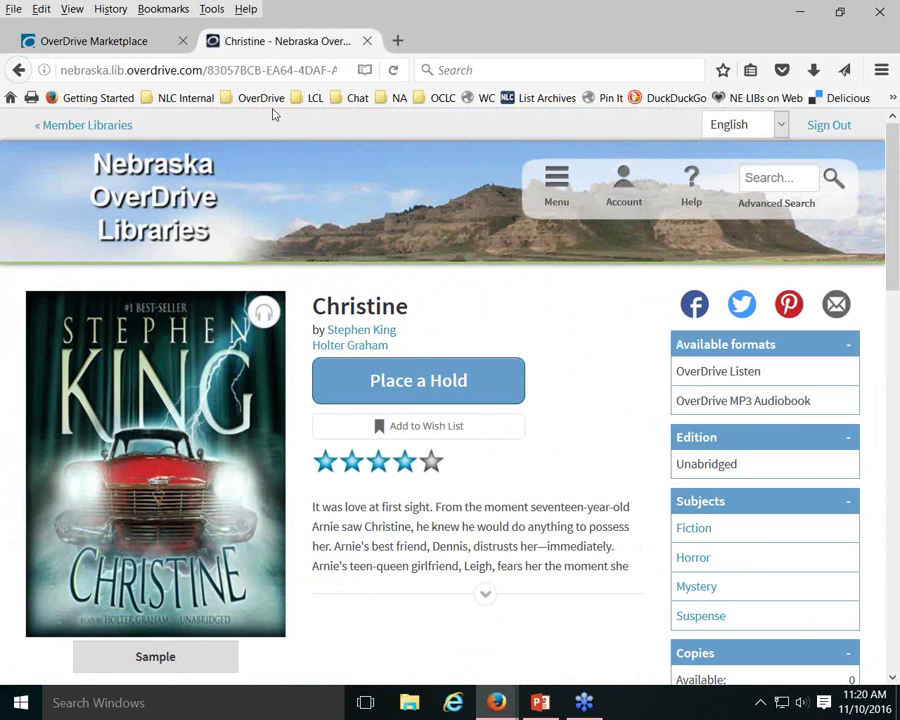
Search the library catalog for 'rea' and open the Ready, Set, Jett title page
click(783, 180)
text(ready set jett)
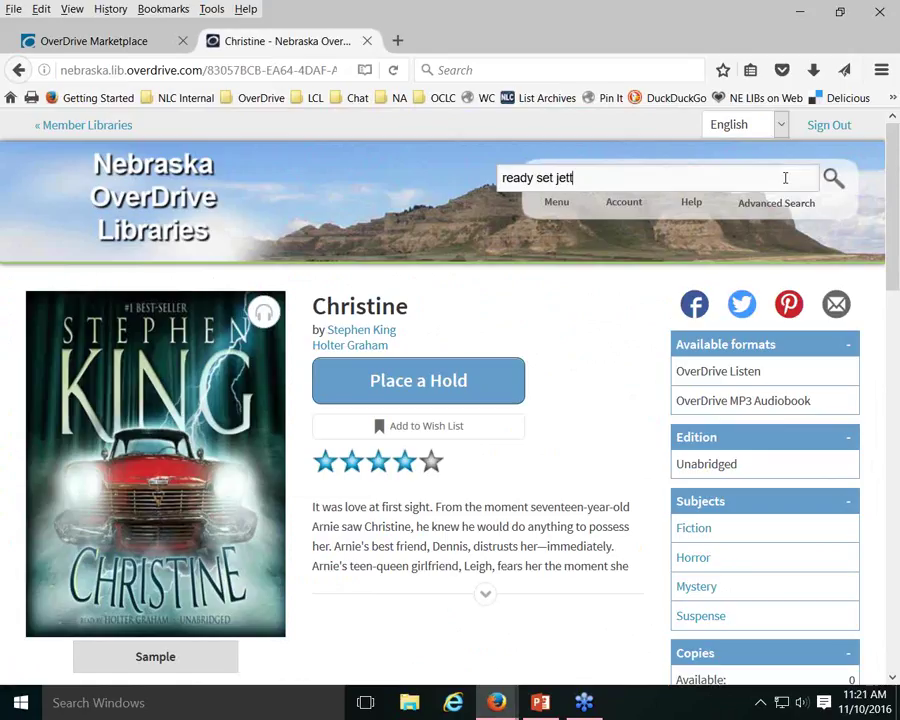
key(Return)
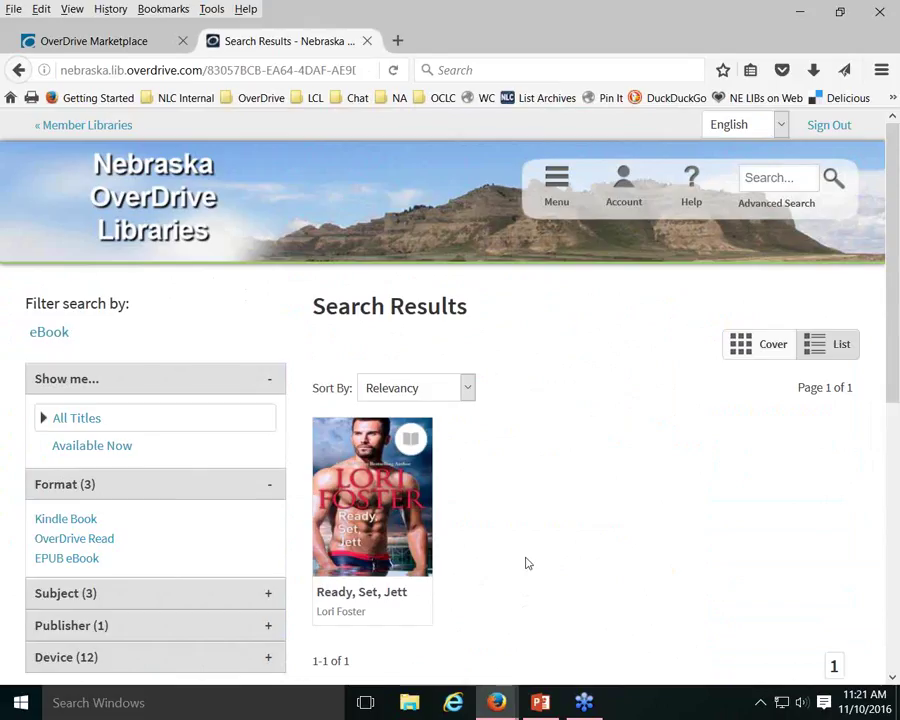
click(366, 594)
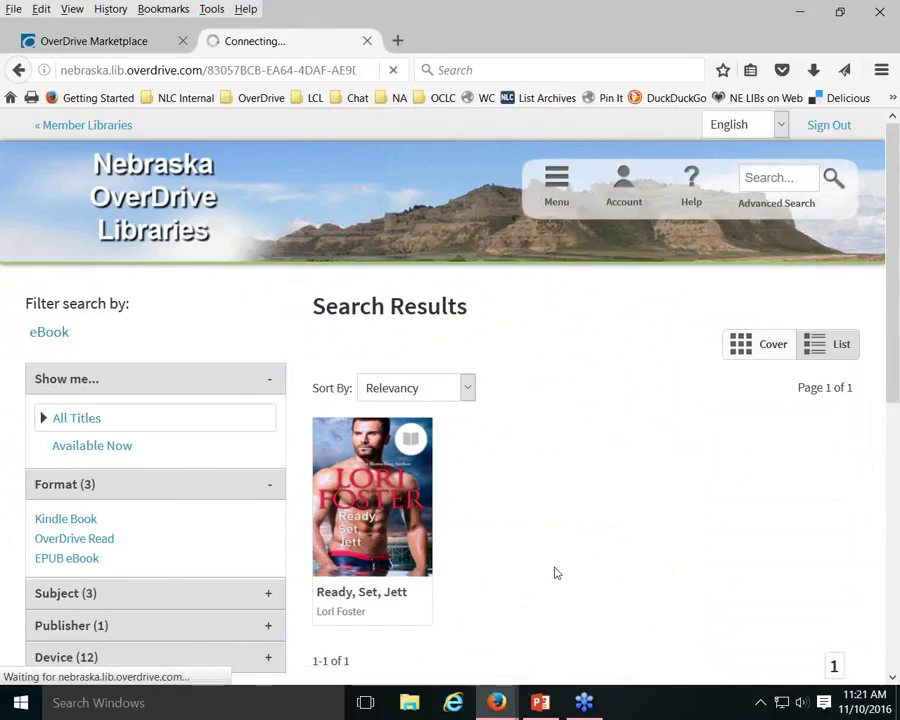
Confirm Ready, Set, Jett has 0 available and 0 library copies, then return to Marketplace
scroll(540, 535, down, 2)
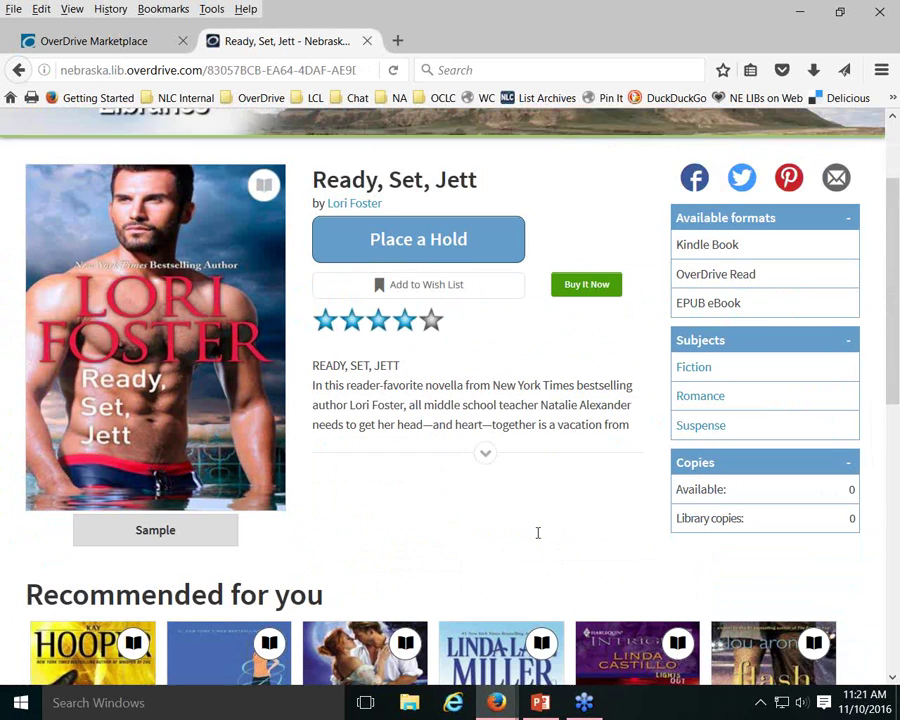
scroll(537, 533, down, 1)
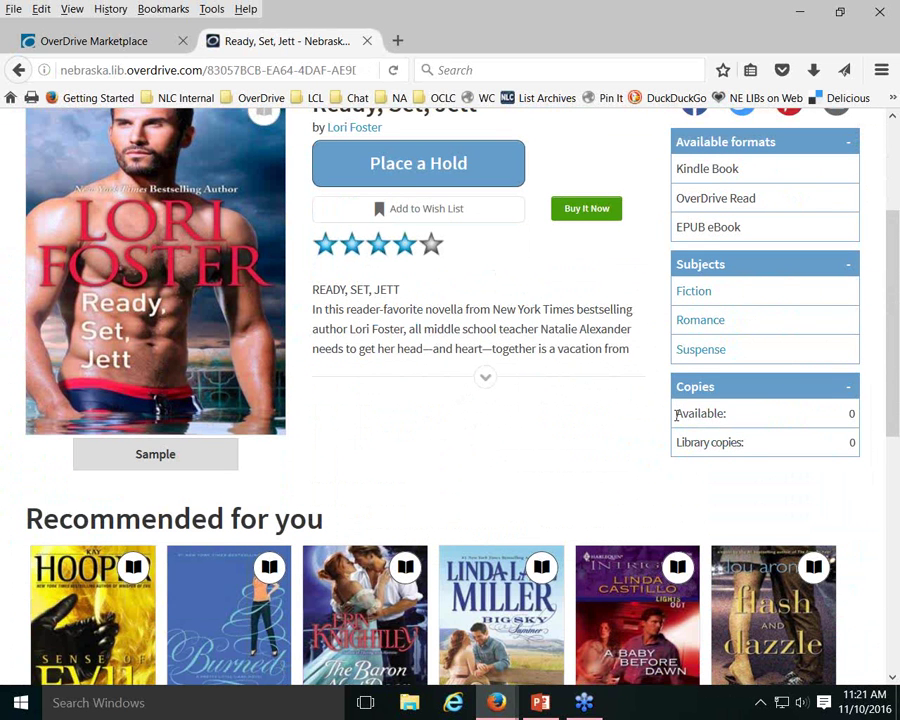
drag(678, 413, 858, 410)
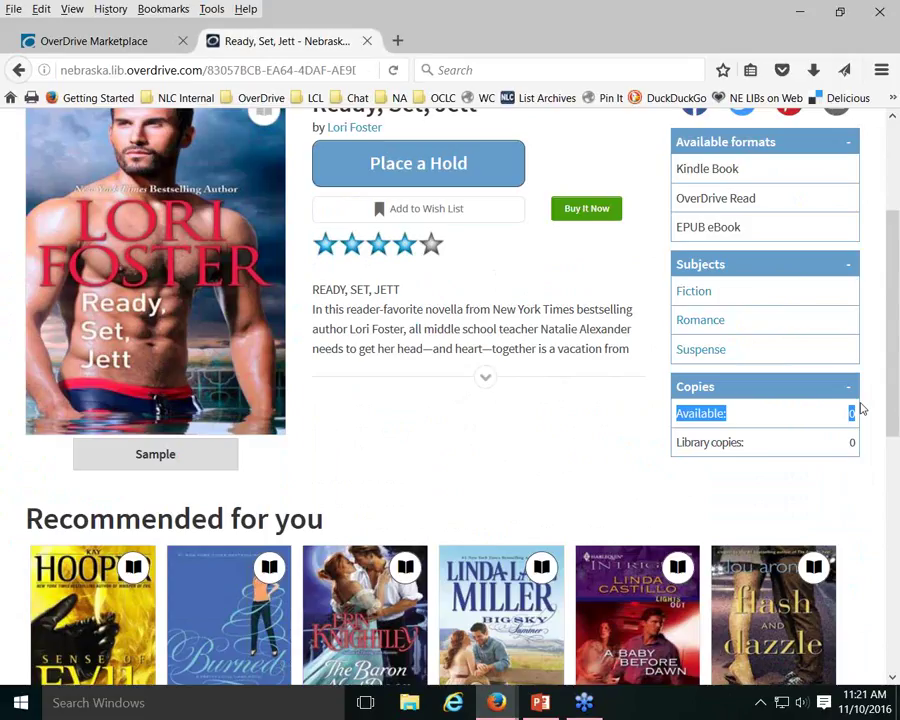
drag(783, 444, 871, 445)
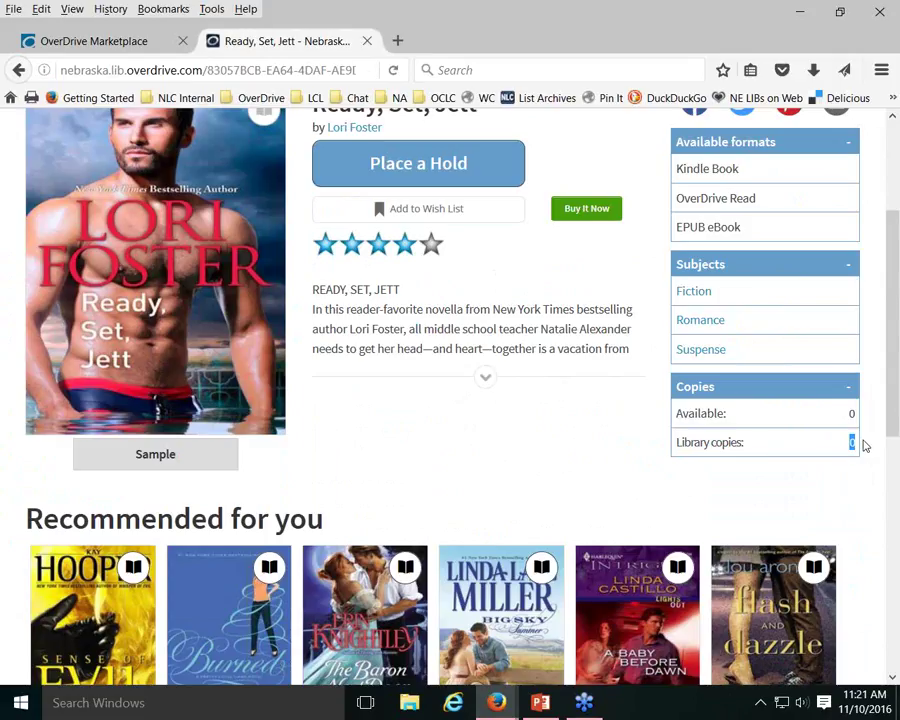
click(865, 446)
scroll(600, 447, up, 3)
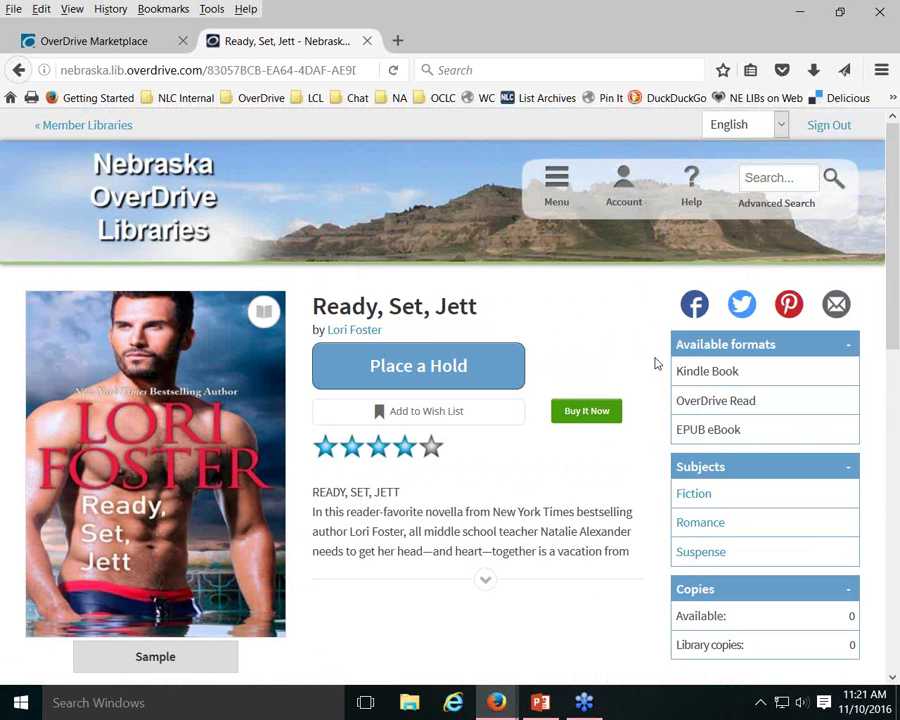
scroll(652, 362, down, 1)
scroll(655, 375, down, 3)
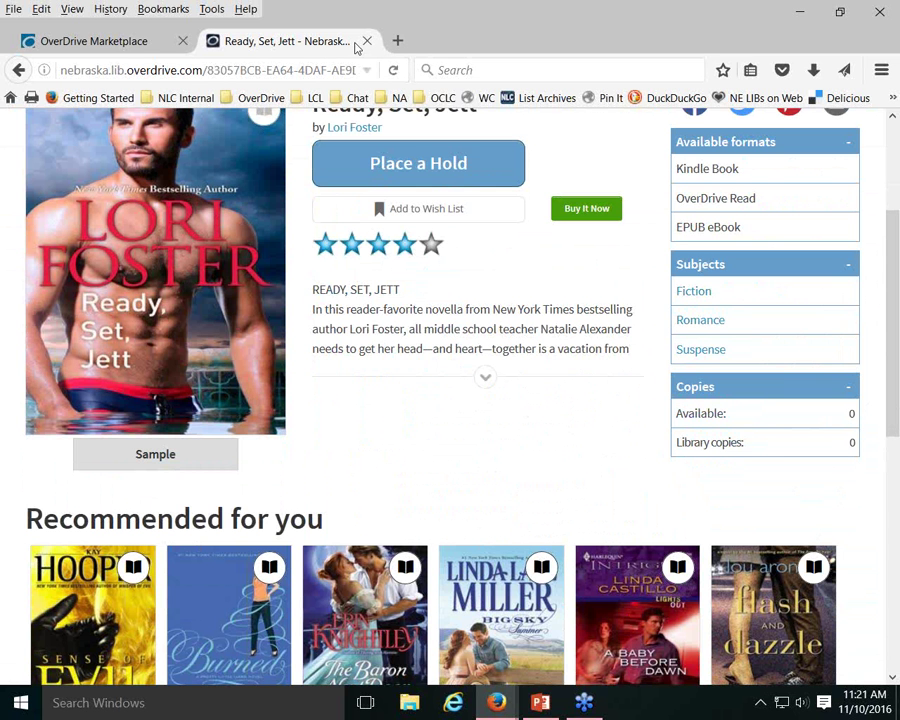
click(86, 40)
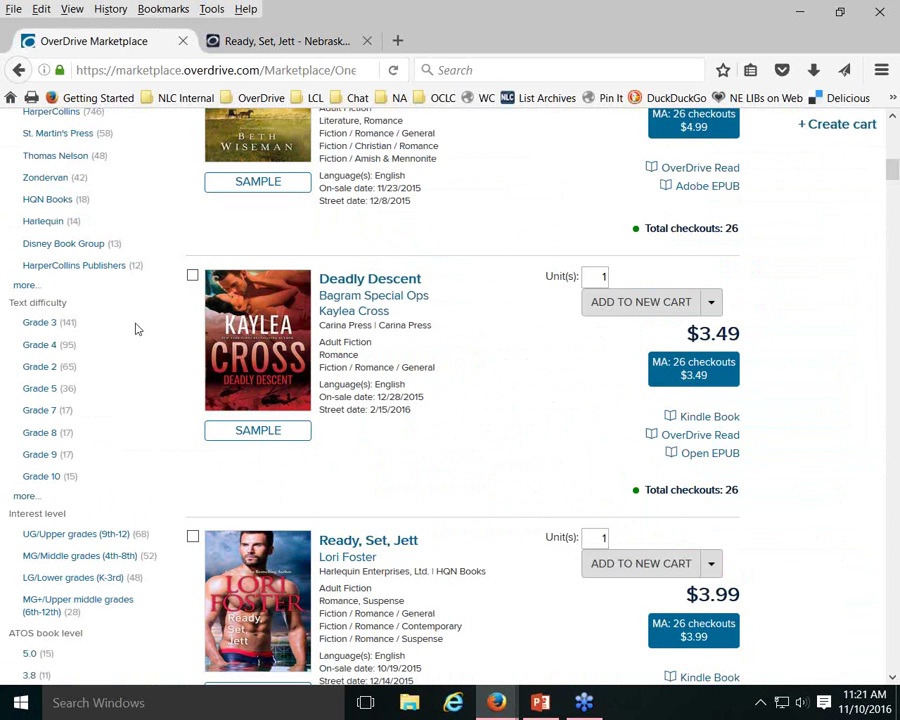
Return to the Marketplace home page and open the empty Advanced search form
scroll(140, 318, up, 3)
scroll(140, 316, up, 5)
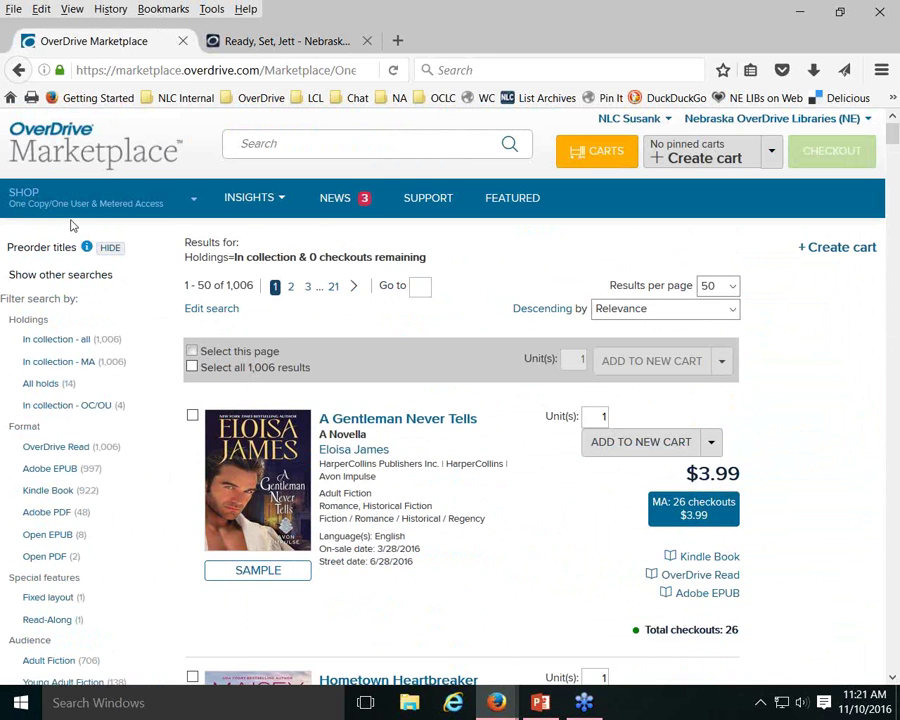
click(55, 157)
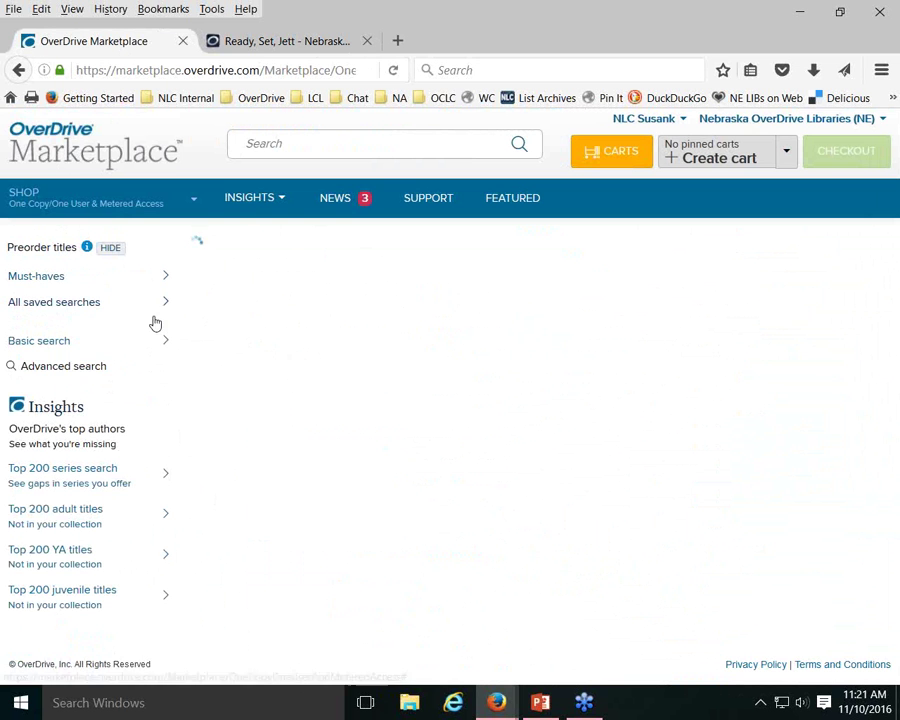
click(76, 368)
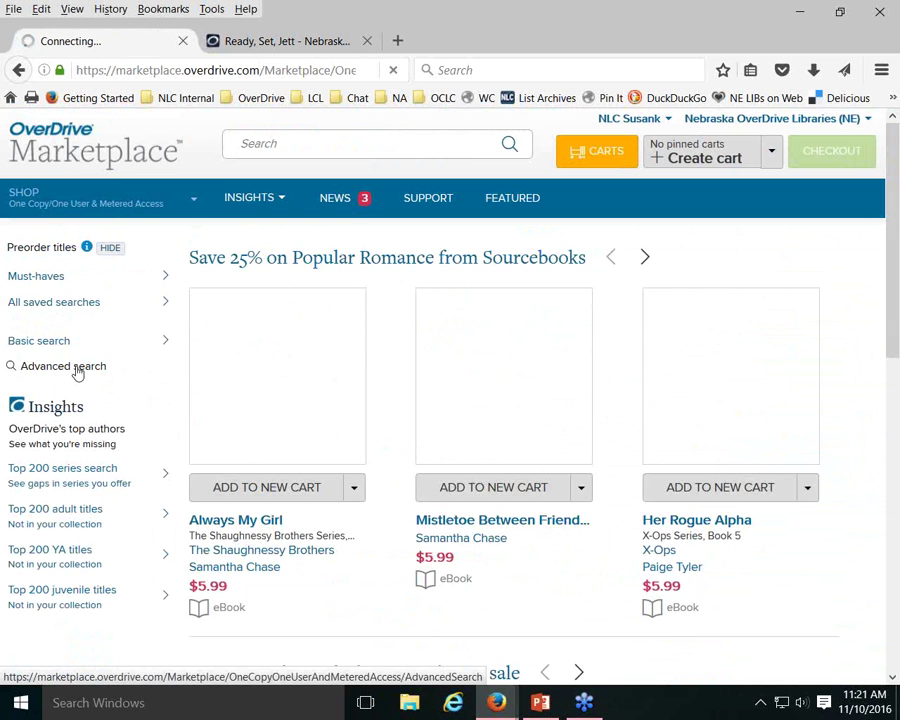
click(508, 298)
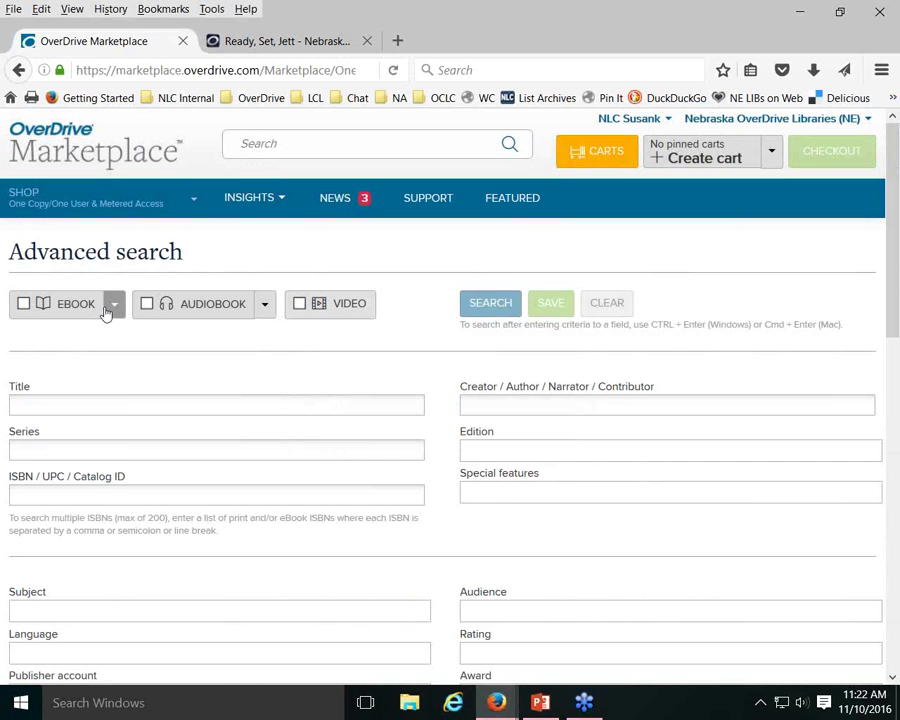
click(114, 307)
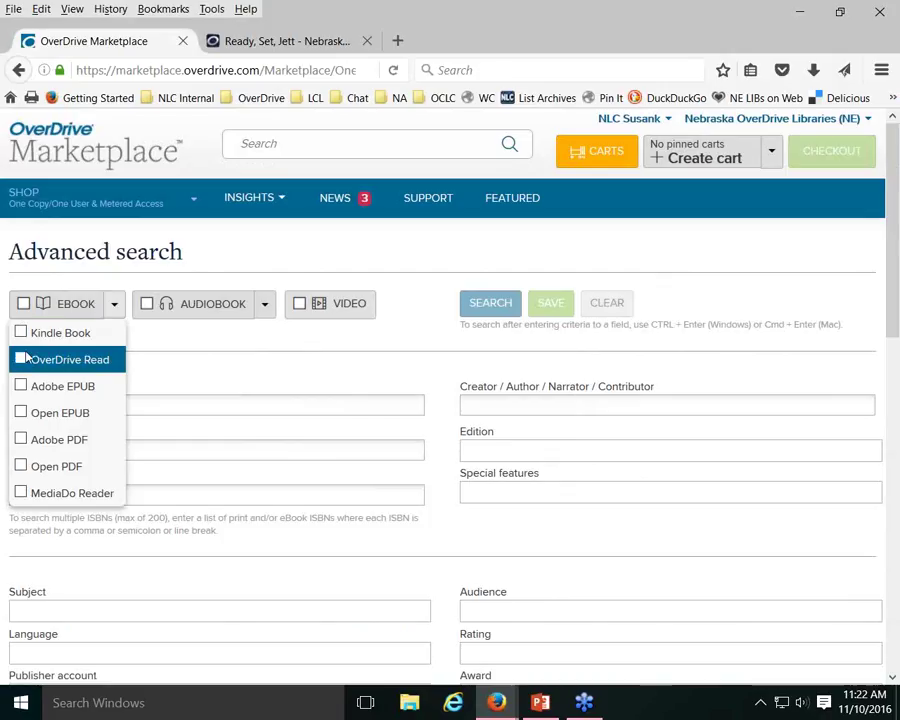
click(240, 251)
scroll(237, 254, down, 1)
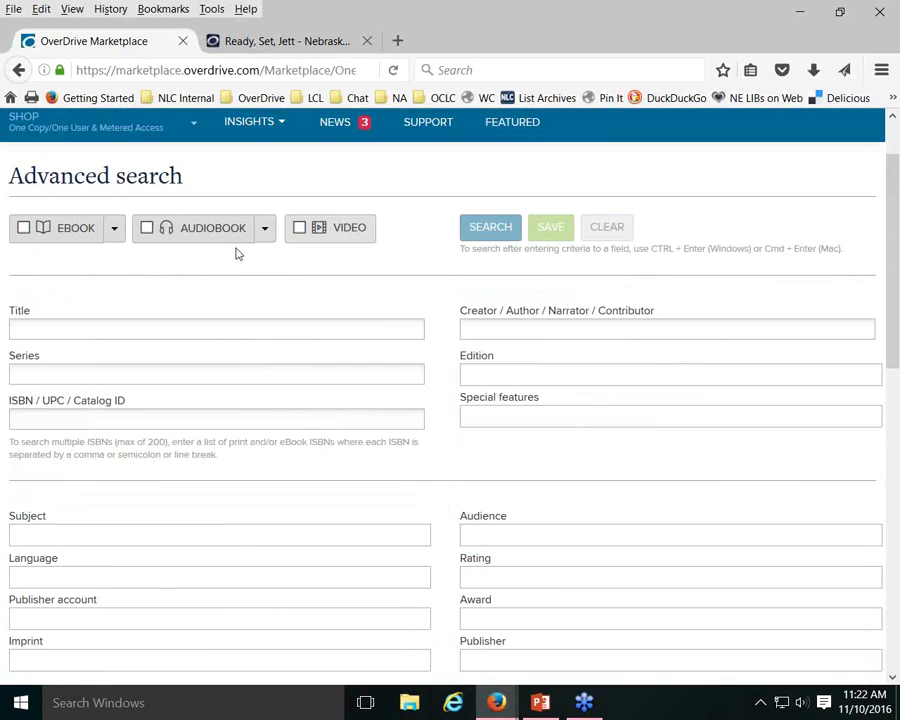
scroll(237, 254, down, 1)
scroll(236, 254, down, 3)
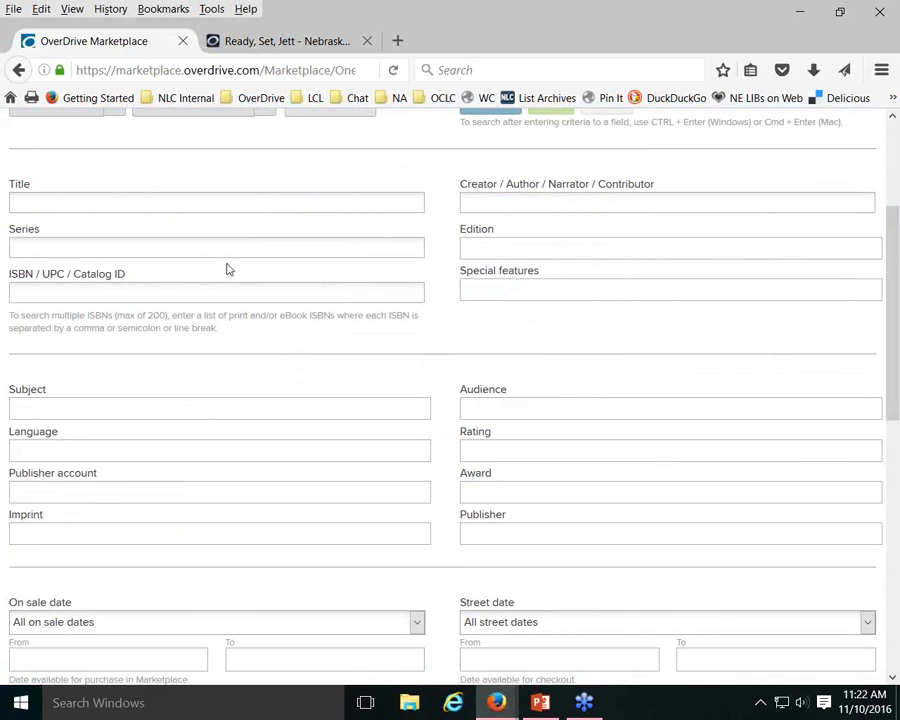
scroll(225, 272, down, 3)
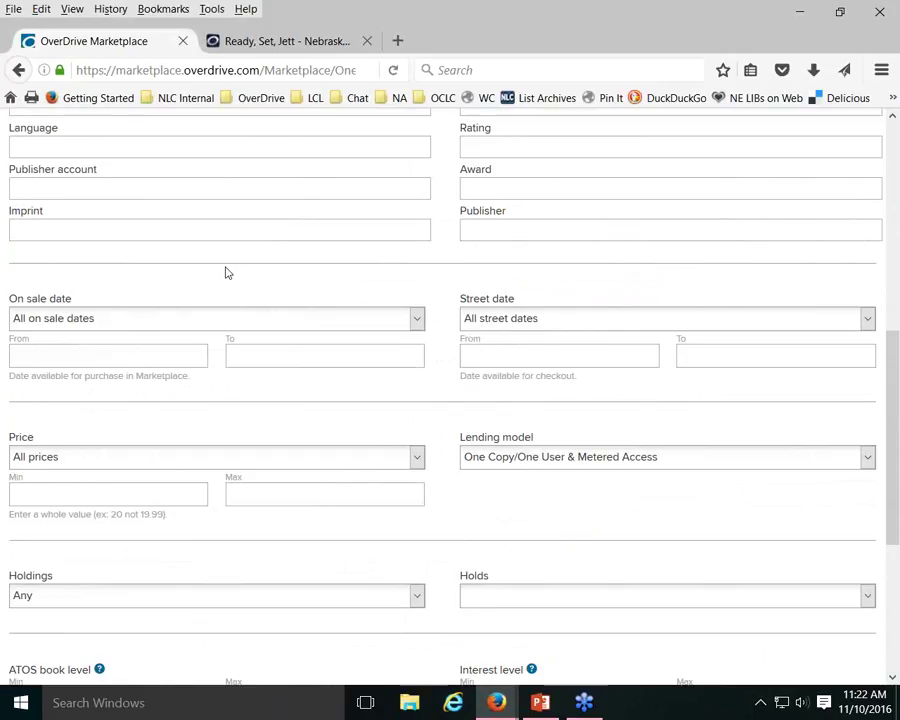
scroll(226, 272, down, 2)
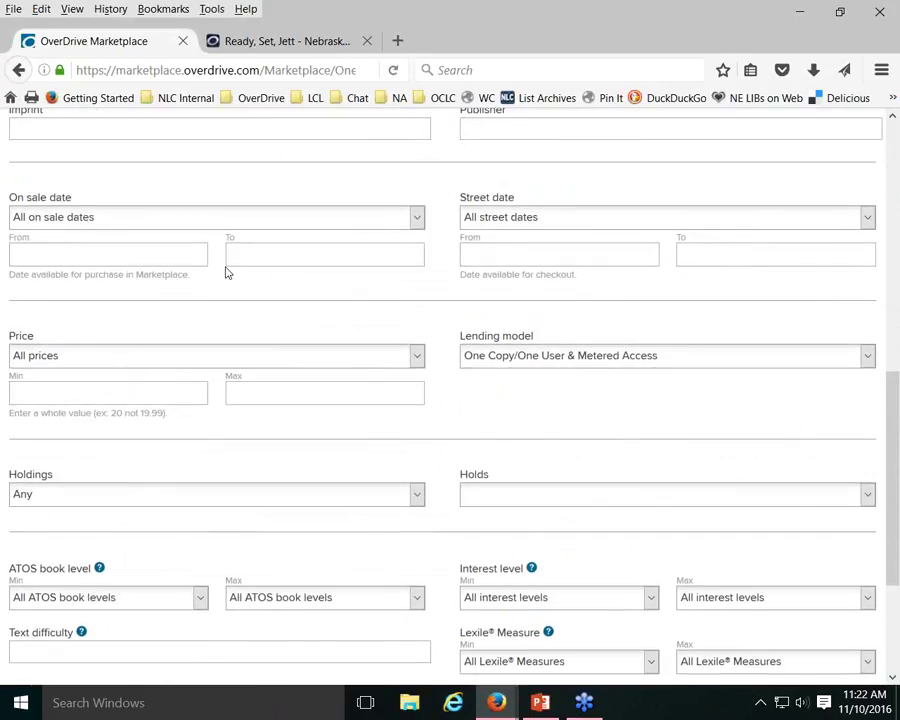
scroll(226, 272, down, 2)
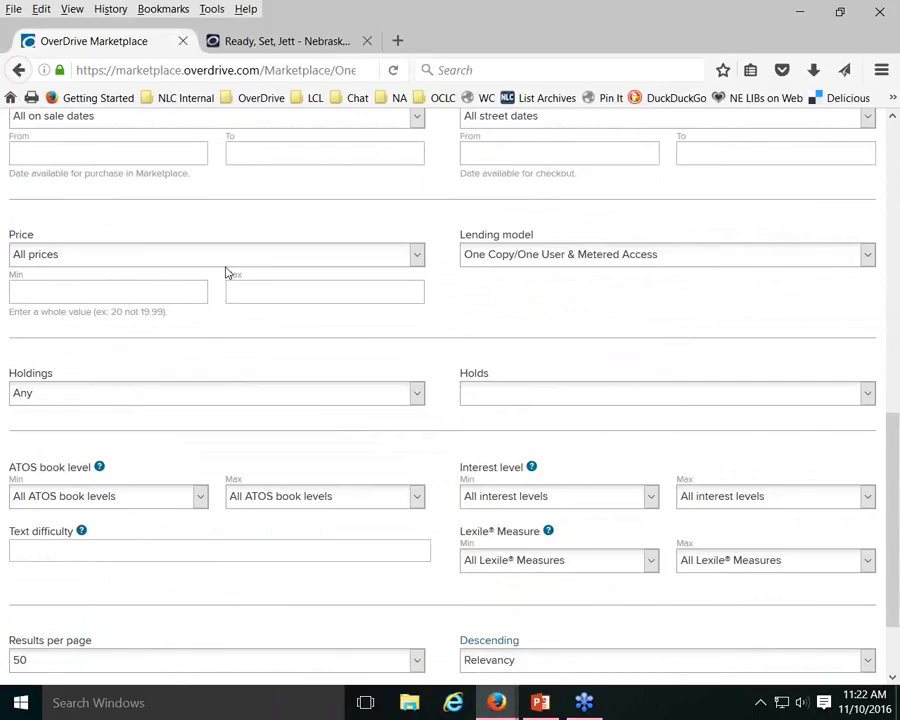
click(867, 393)
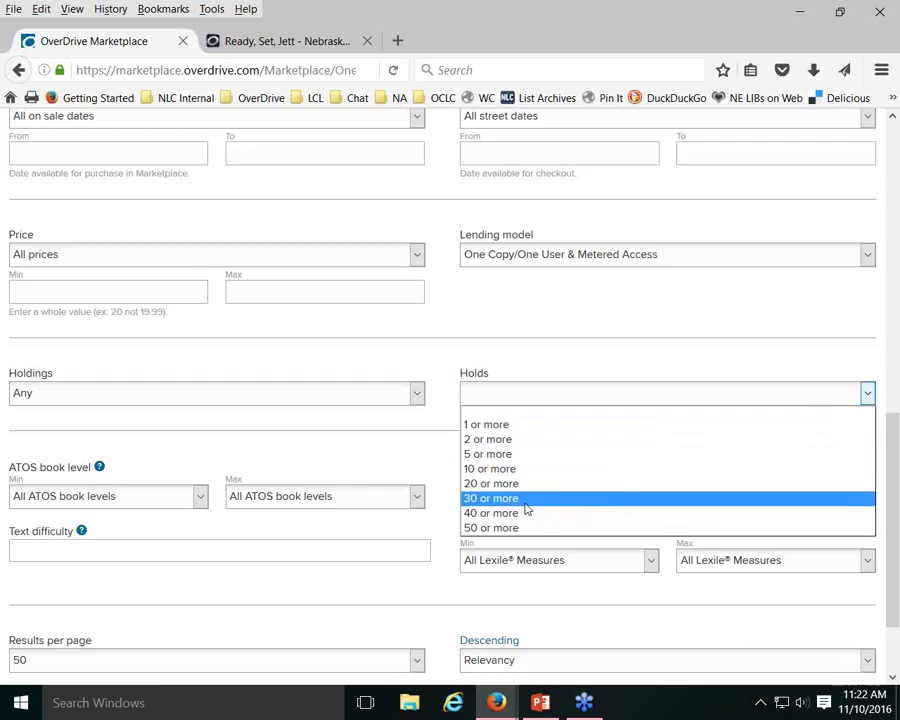
click(446, 352)
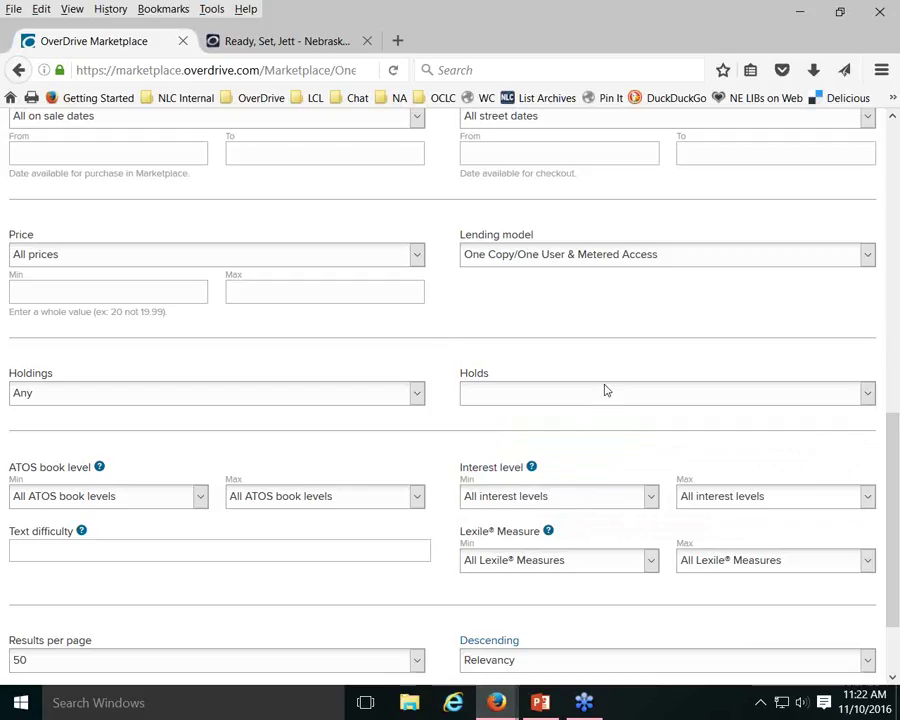
scroll(605, 390, down, 2)
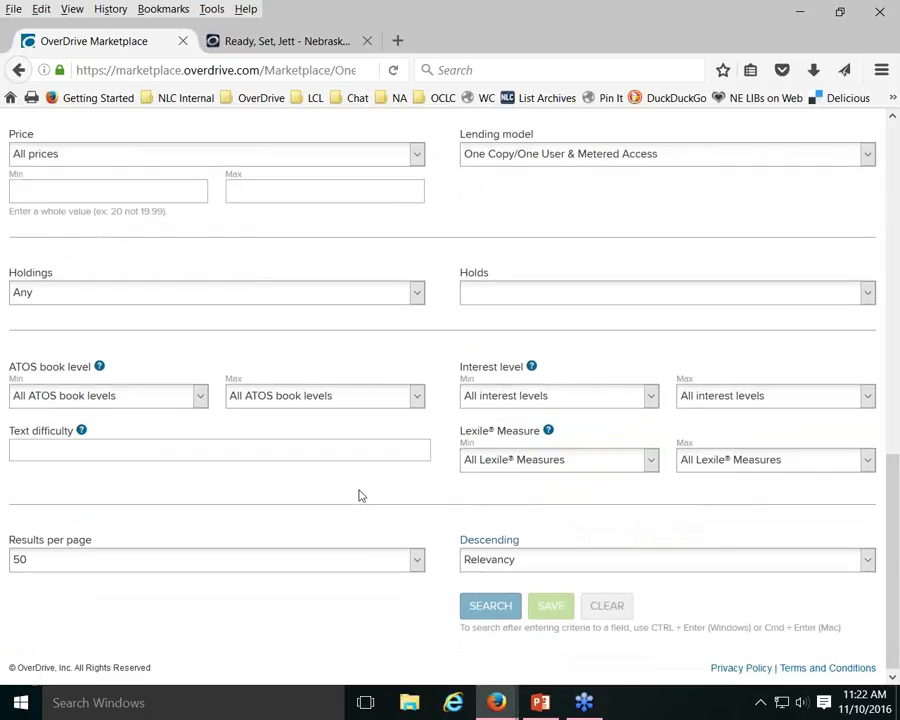
scroll(360, 494, up, 10)
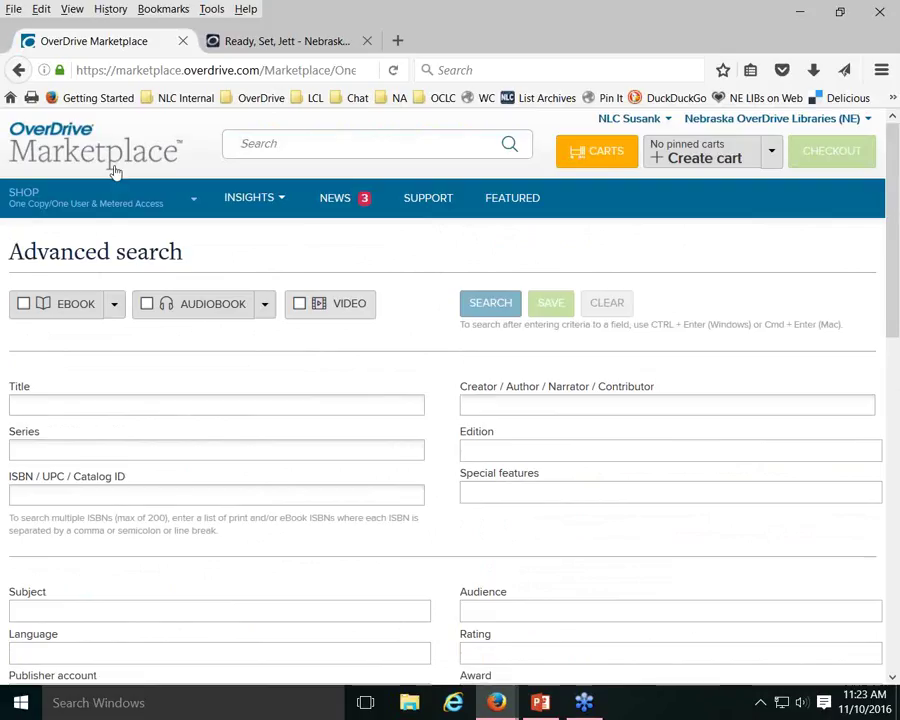
Go back to the One Copy/One User & Metered Access shop page and expand Basic search filters
click(25, 203)
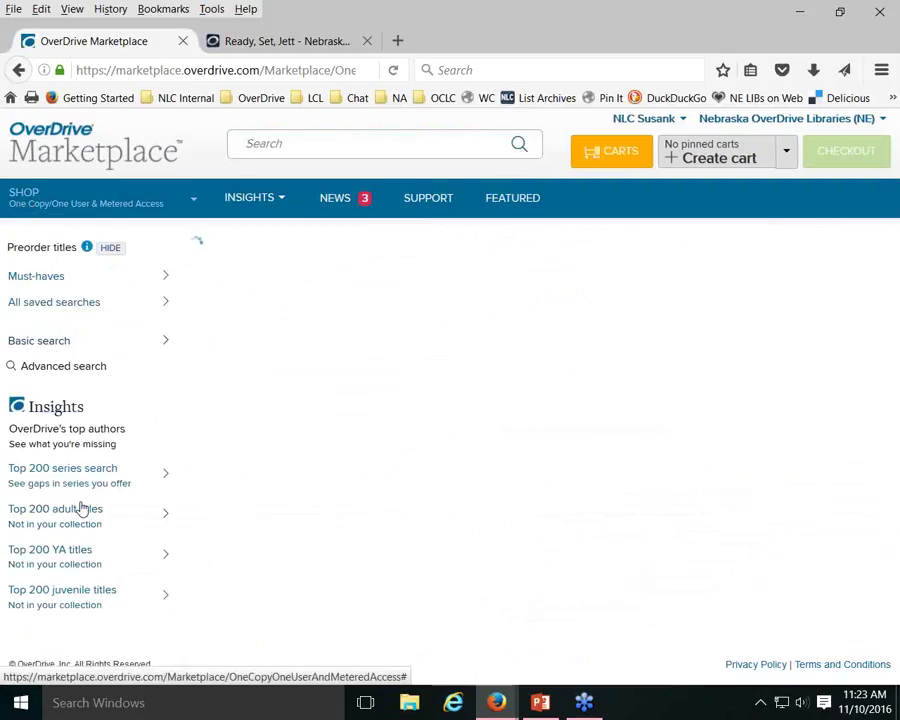
click(60, 343)
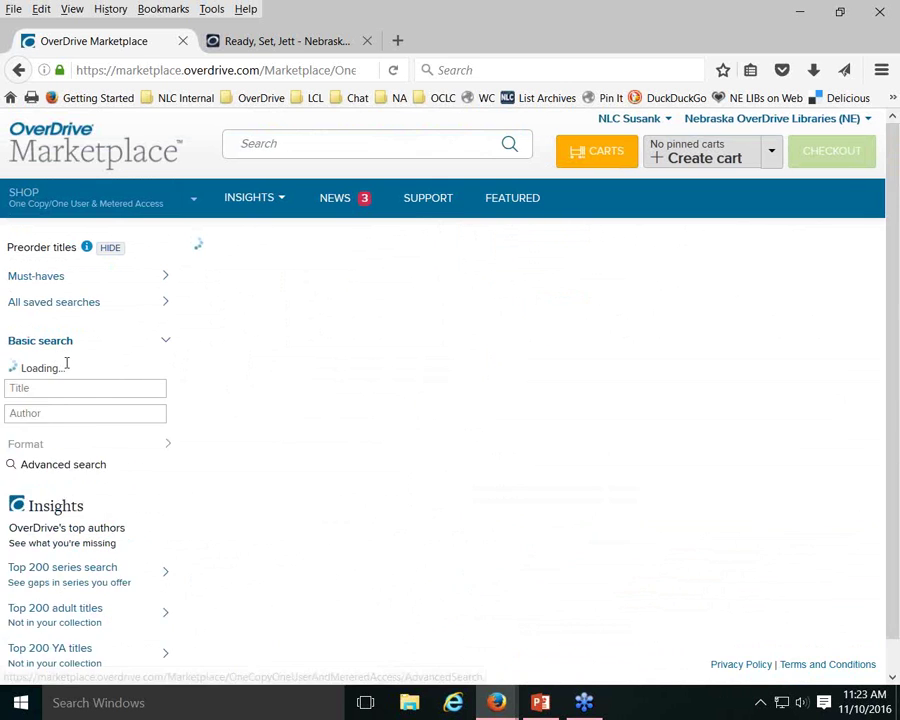
scroll(72, 594, down, 2)
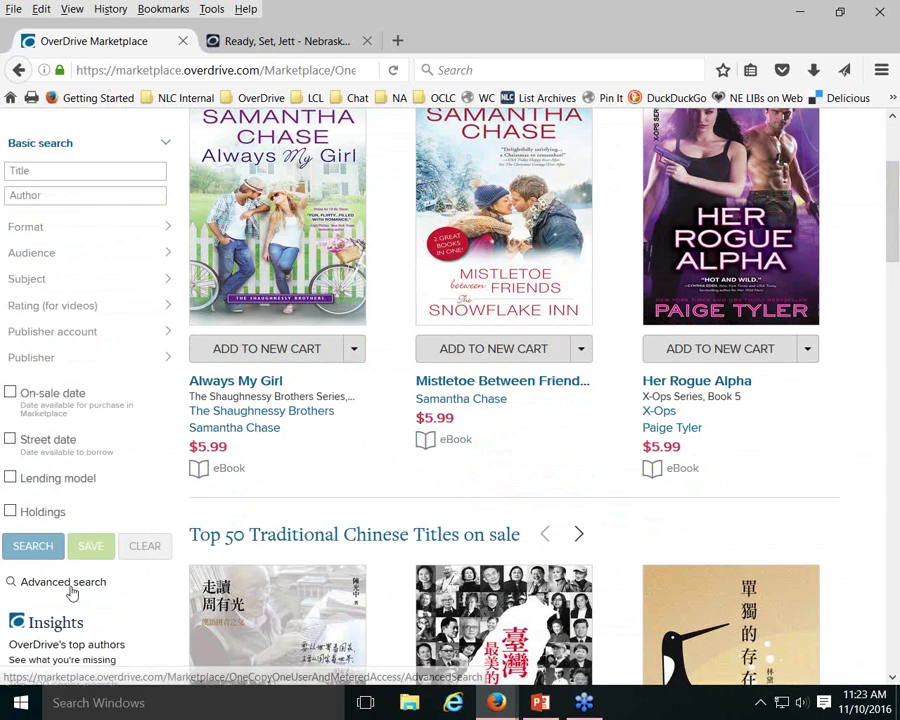